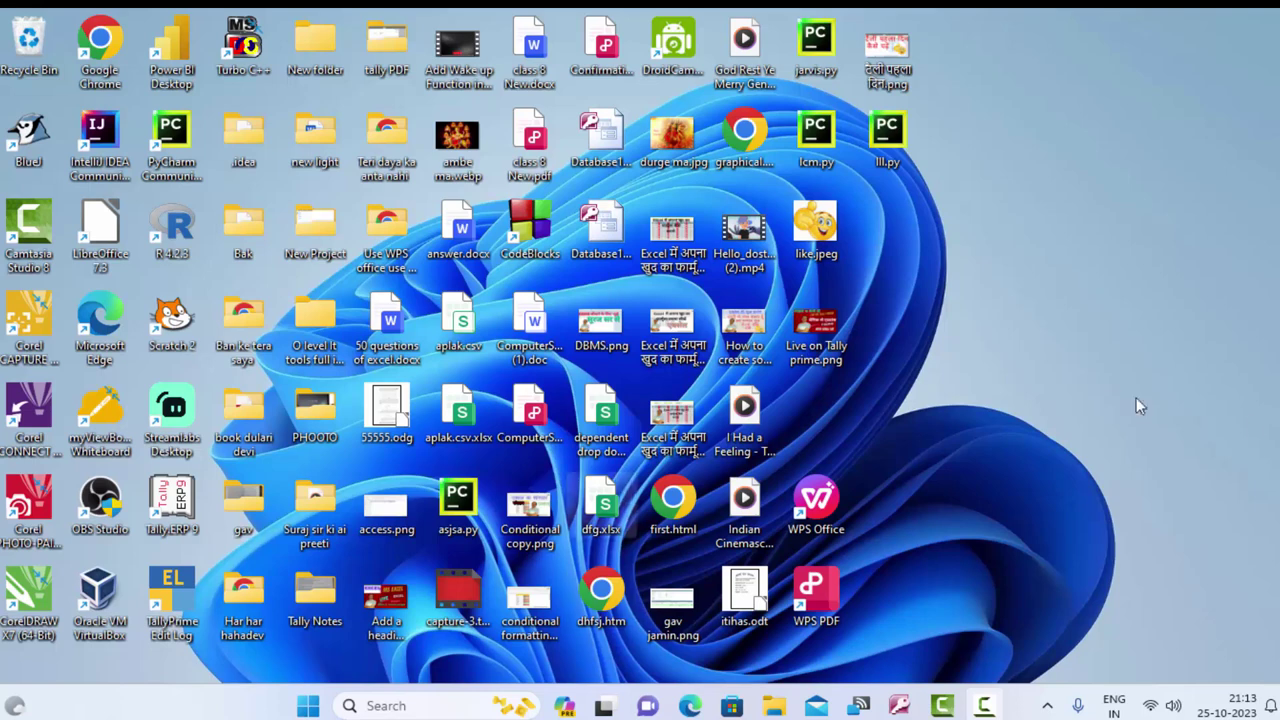
Step: Refresh the desktop several times from its right-click menu
{"action": "right_click", "coordinate": [1121, 122]}
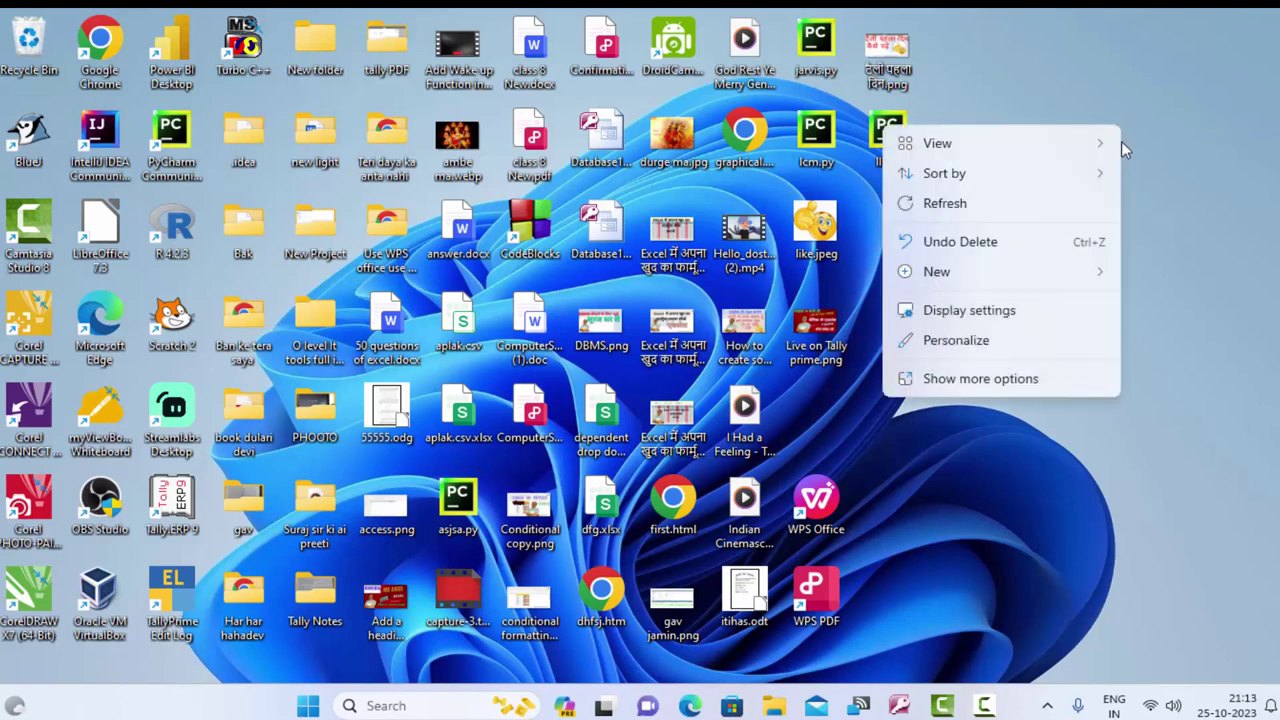
{"action": "left_click", "coordinate": [1071, 197]}
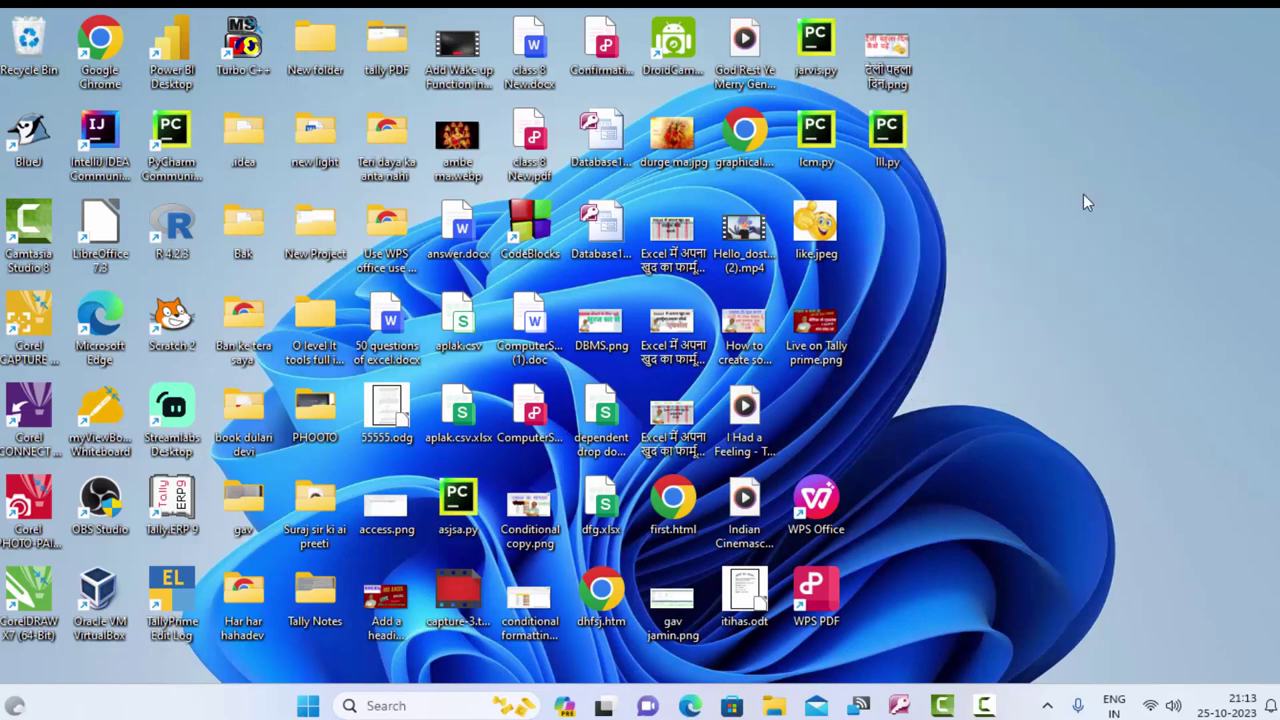
{"action": "right_click", "coordinate": [1083, 194]}
{"action": "left_click", "coordinate": [1005, 270]}
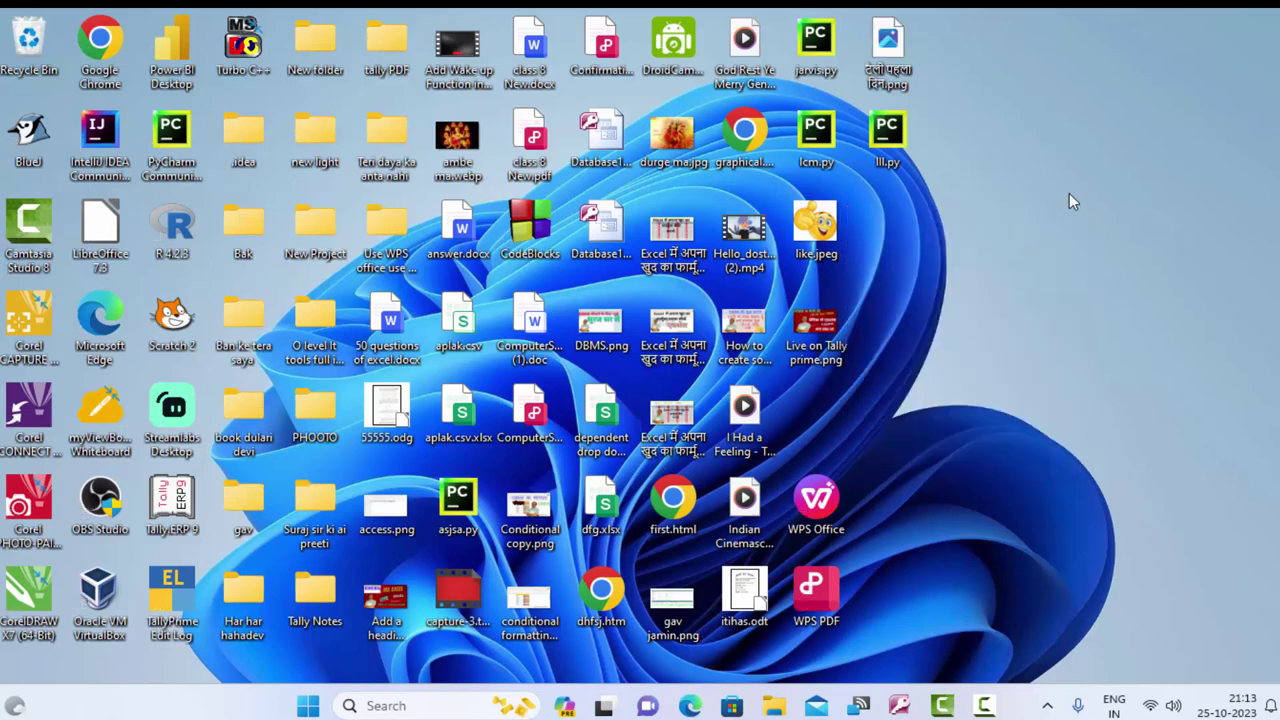
{"action": "right_click", "coordinate": [1070, 192]}
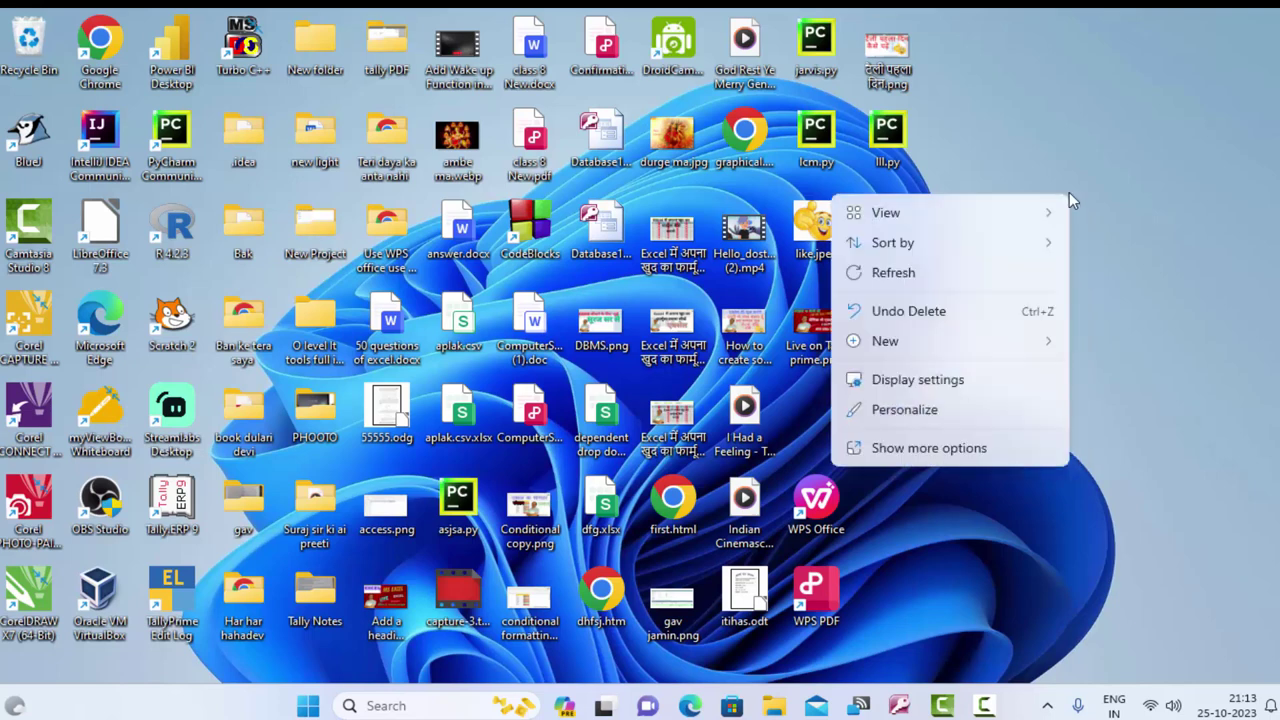
{"action": "left_click", "coordinate": [995, 268]}
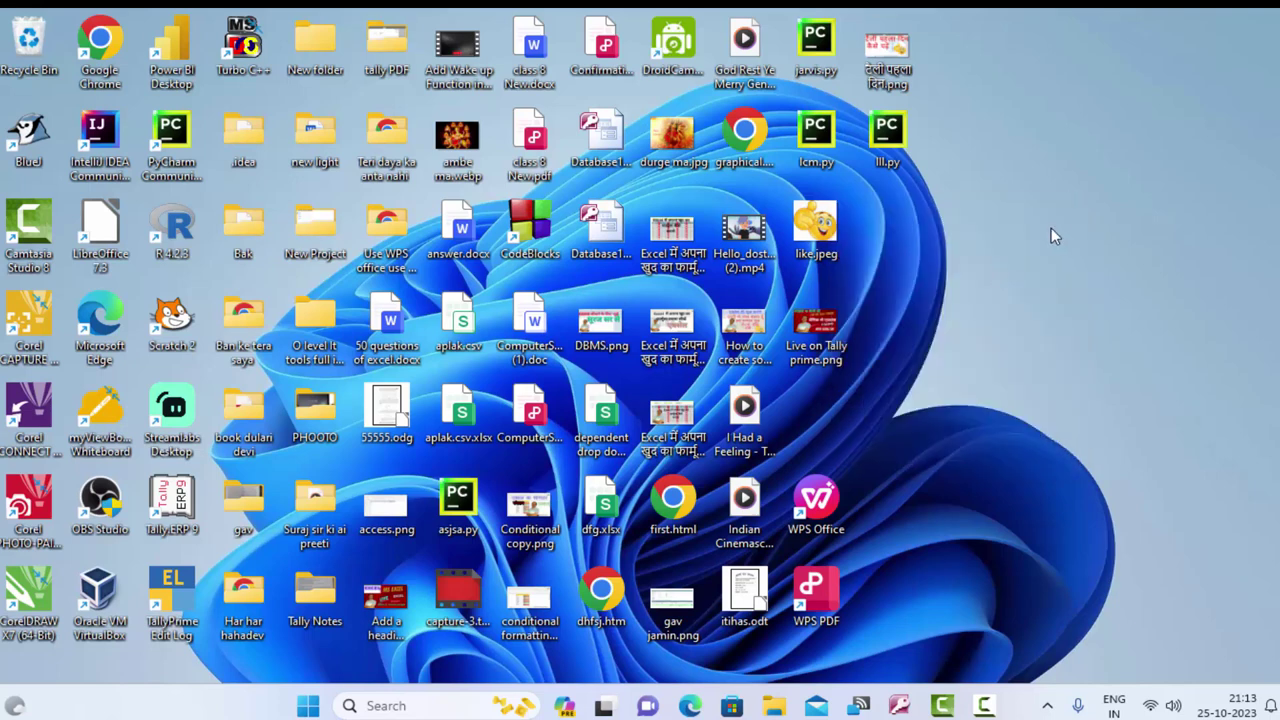
{"action": "right_click", "coordinate": [1075, 129]}
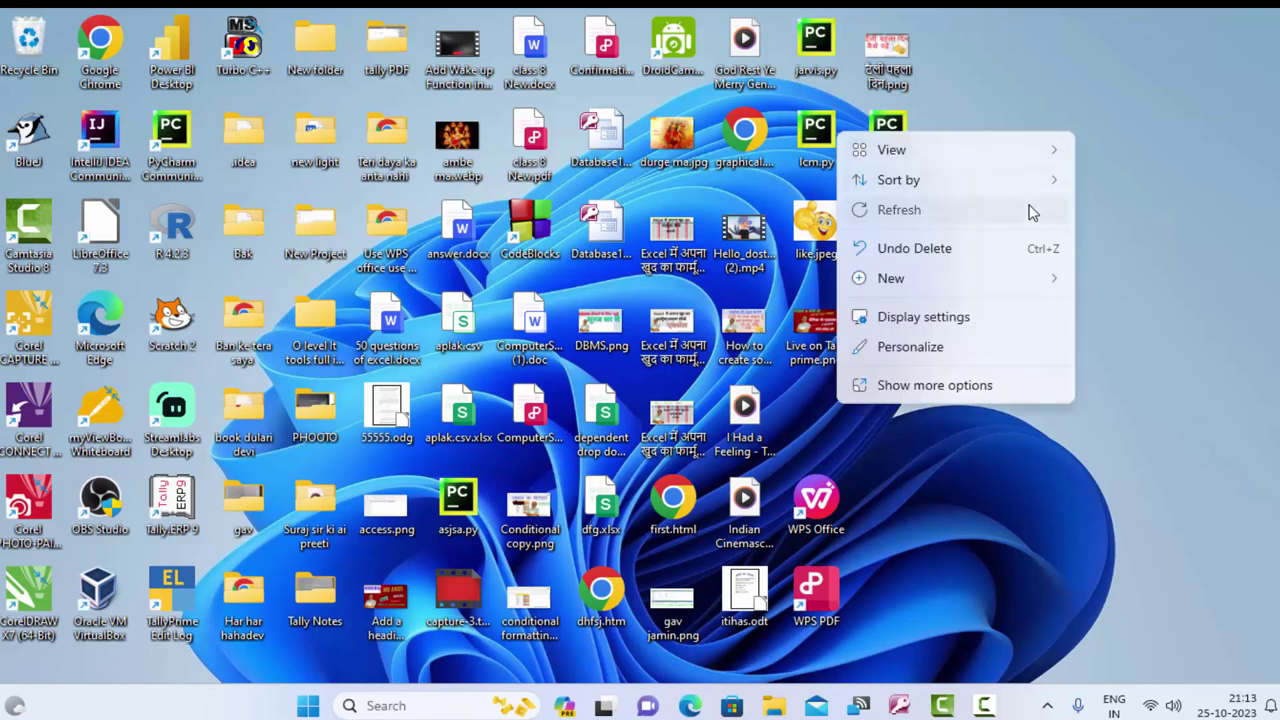
{"action": "left_click", "coordinate": [1031, 210]}
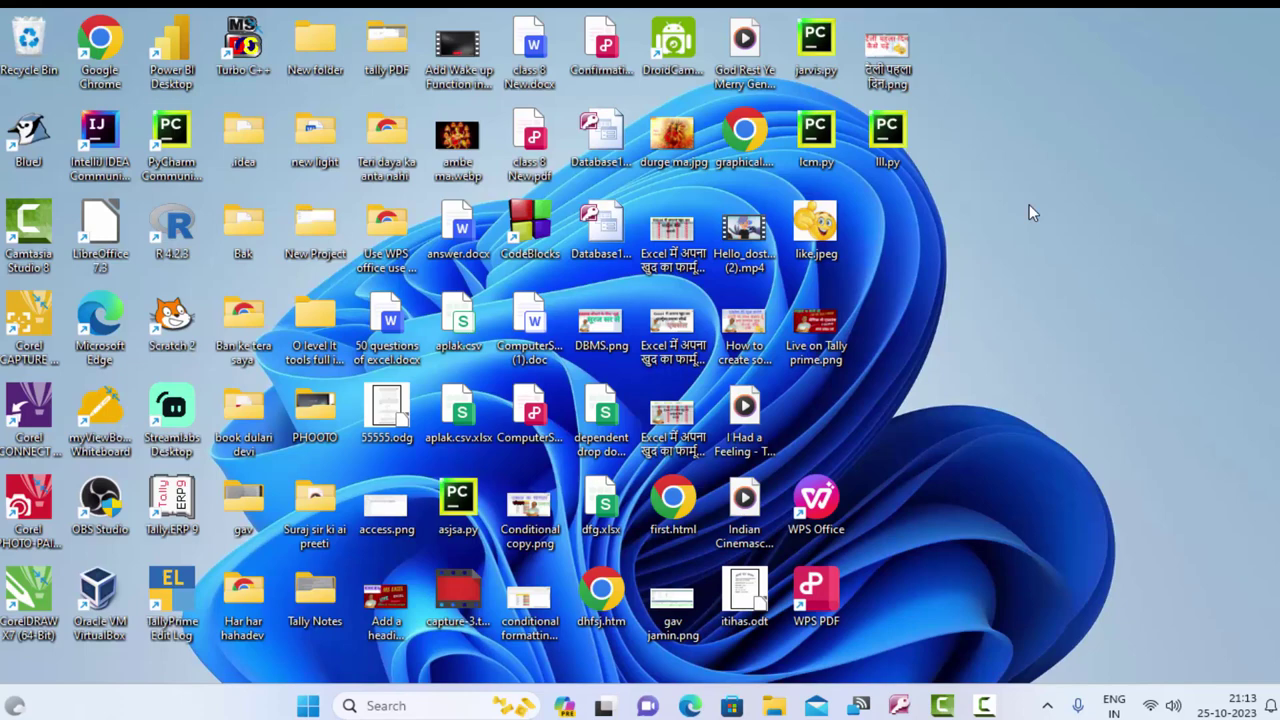
Step: Restore Access and create the blank database Database200.accdb
{"action": "left_click", "coordinate": [900, 705]}
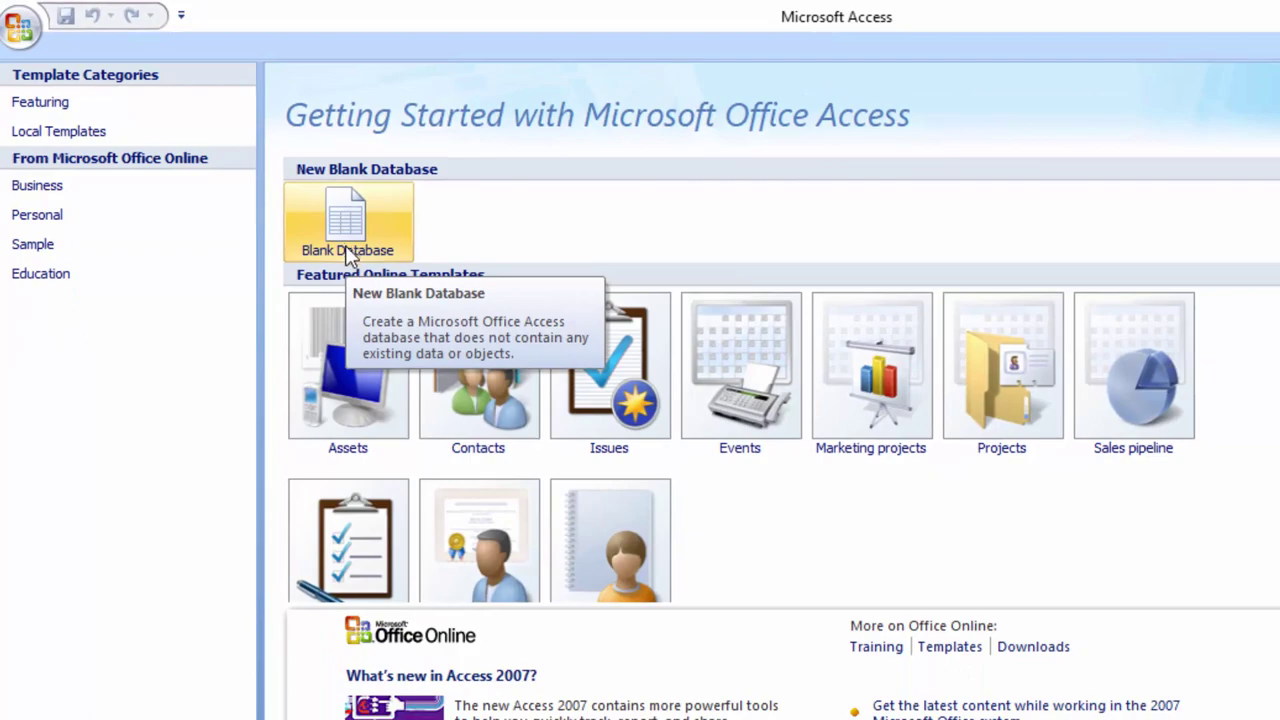
{"action": "left_click", "coordinate": [350, 256]}
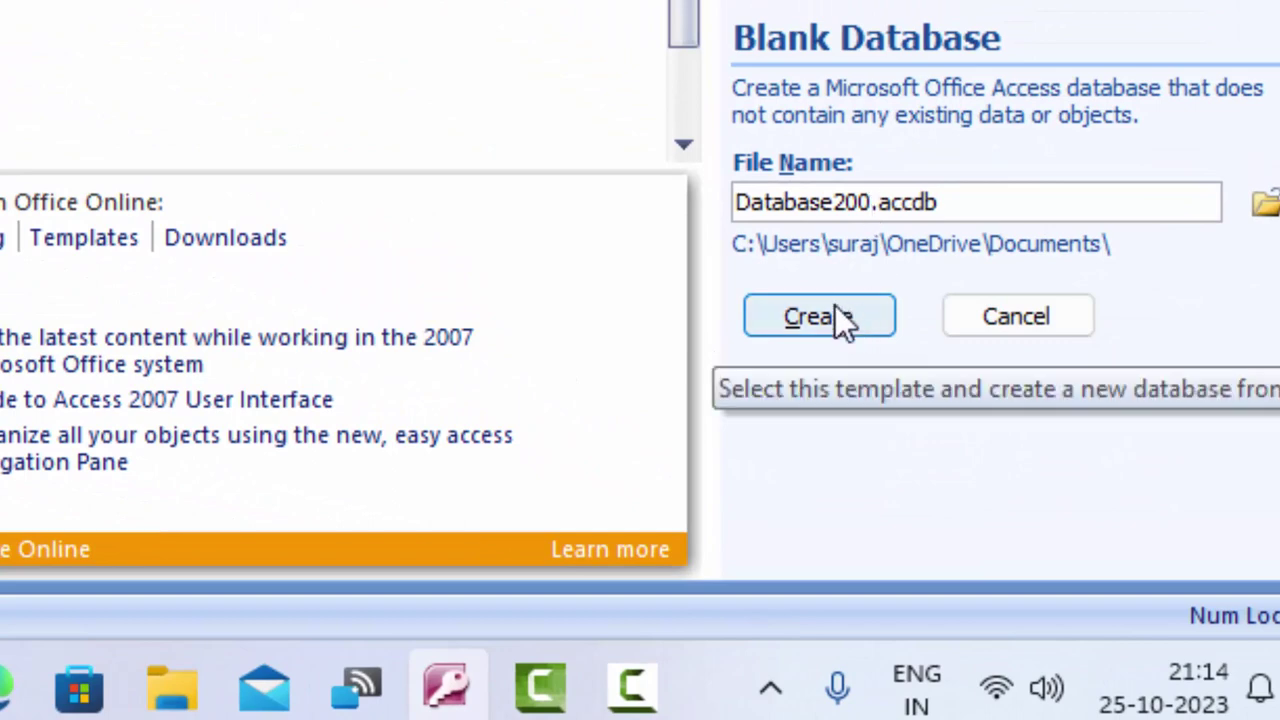
{"action": "left_click", "coordinate": [835, 310]}
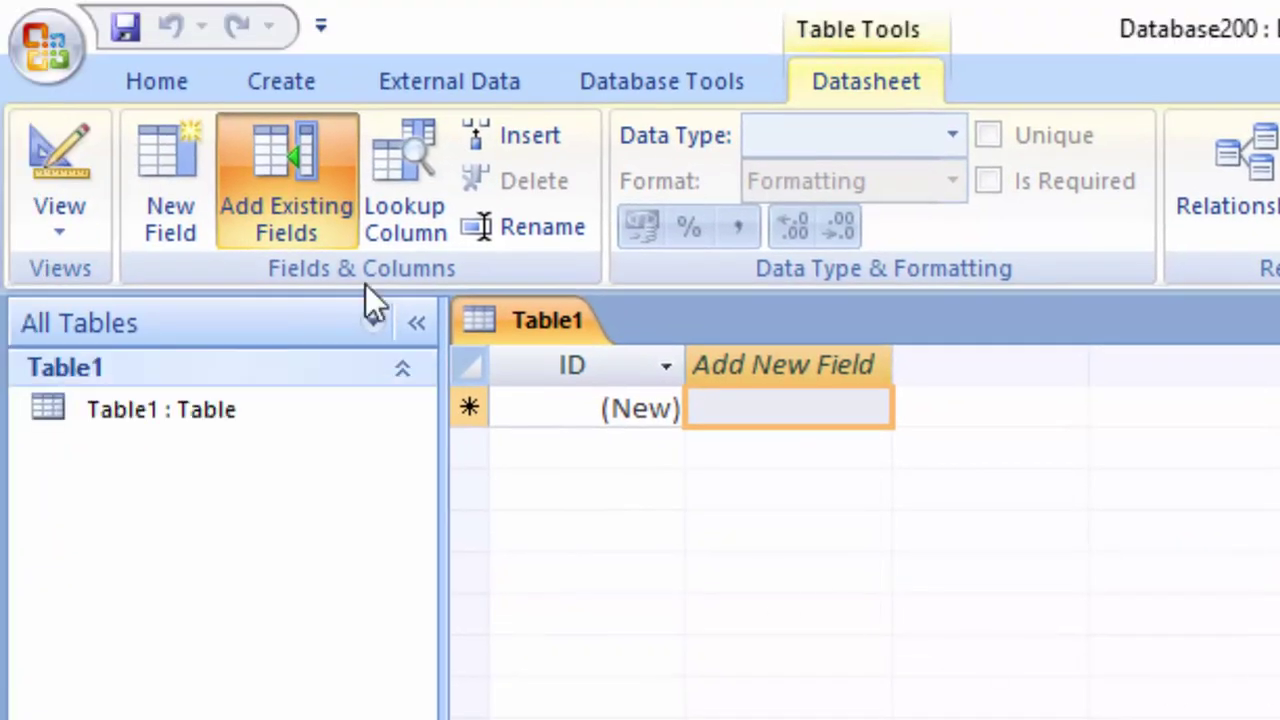
Step: Switch Table1 to Design view, saving it under the name ProductT
{"action": "left_click", "coordinate": [84, 224]}
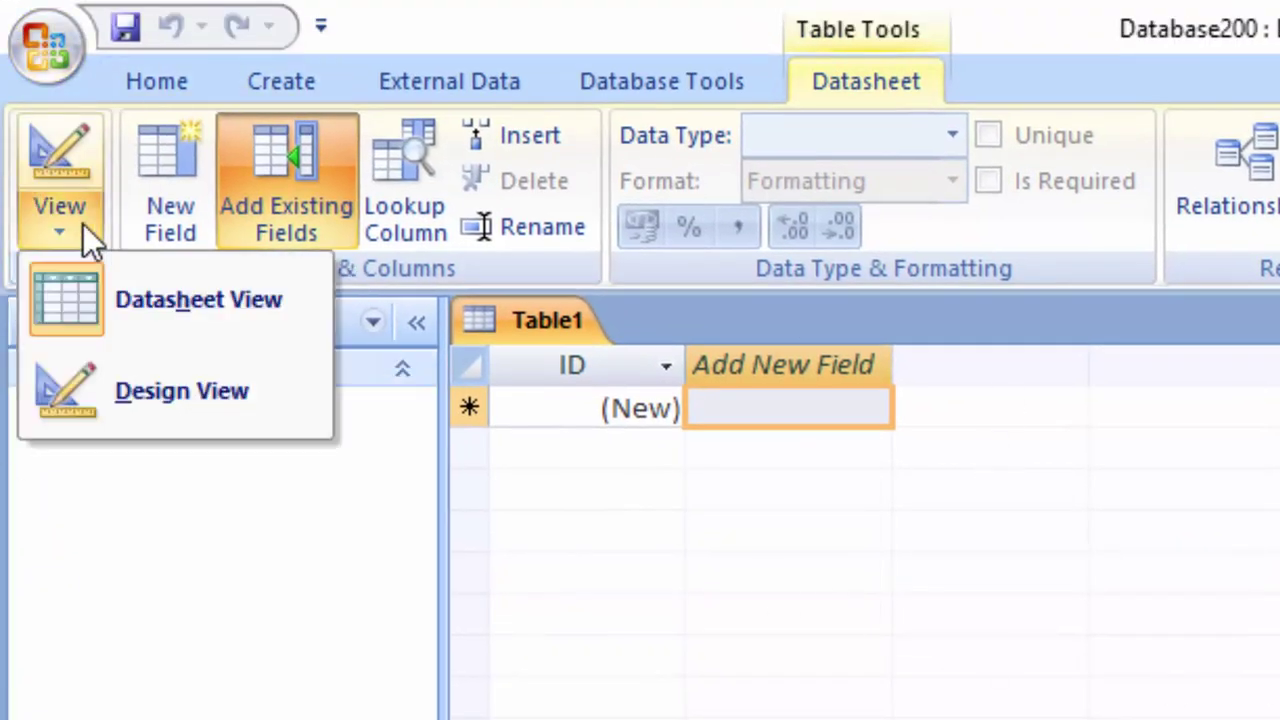
{"action": "left_click", "coordinate": [160, 398]}
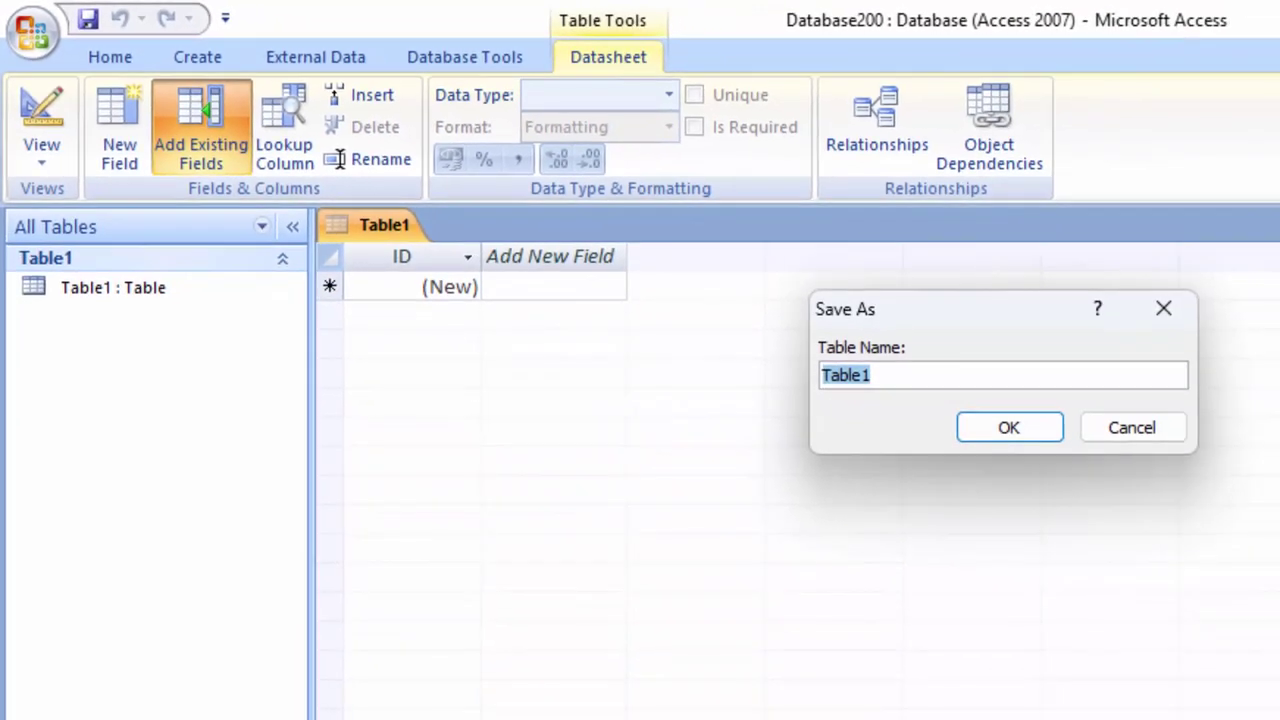
{"action": "key", "text": "BackSpace"}
{"action": "type", "text": "ProductT"}
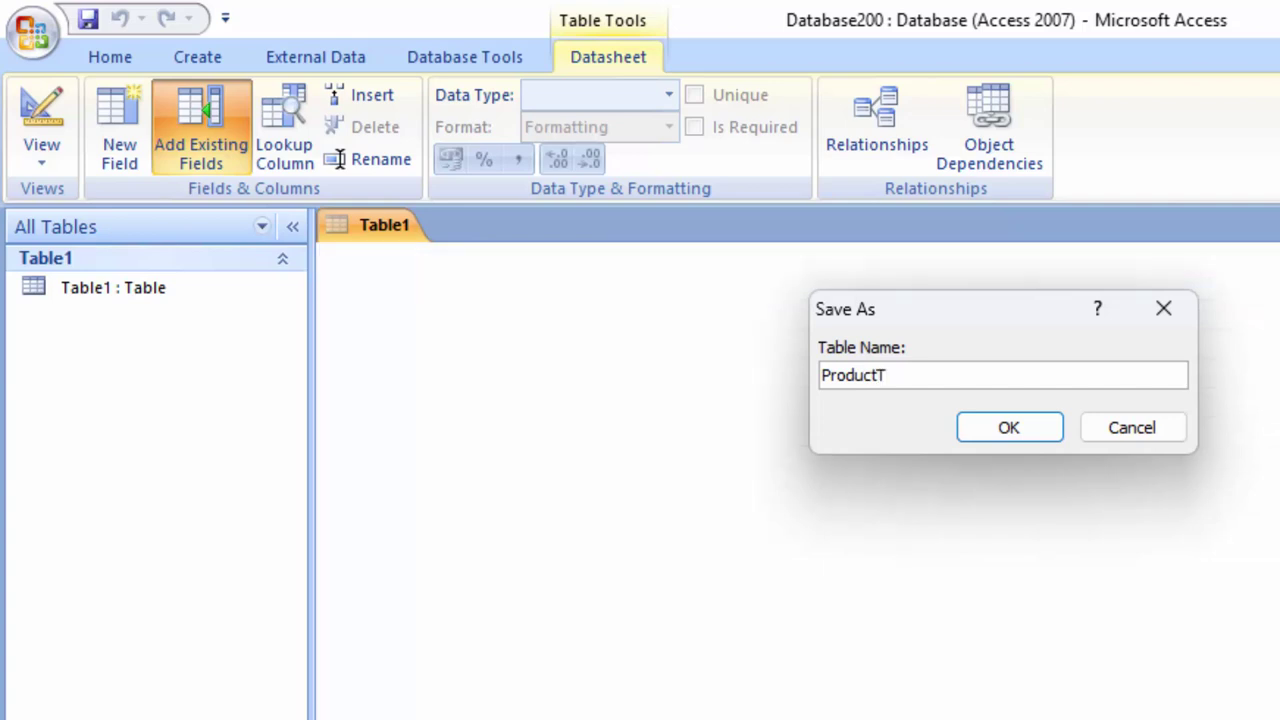
{"action": "key", "text": "Return"}
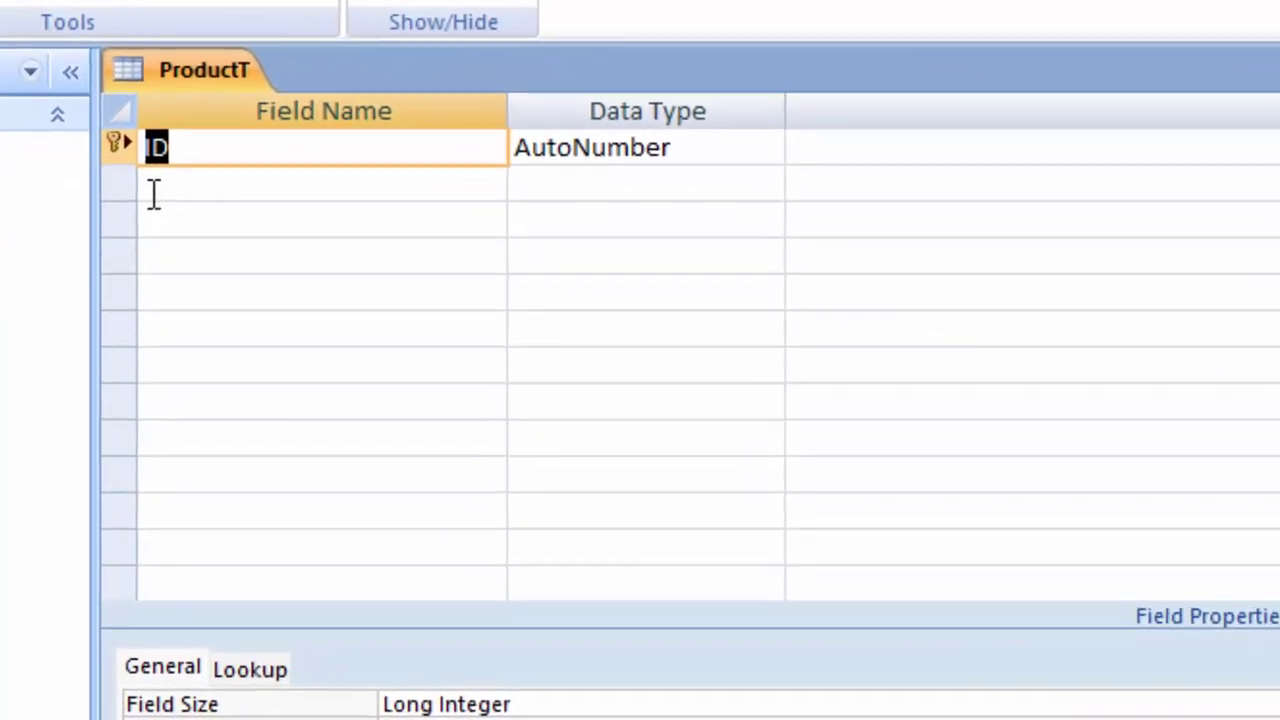
Step: Keep ID as AutoNumber and add a Name_of_product field of type Text
{"action": "left_click", "coordinate": [356, 304]}
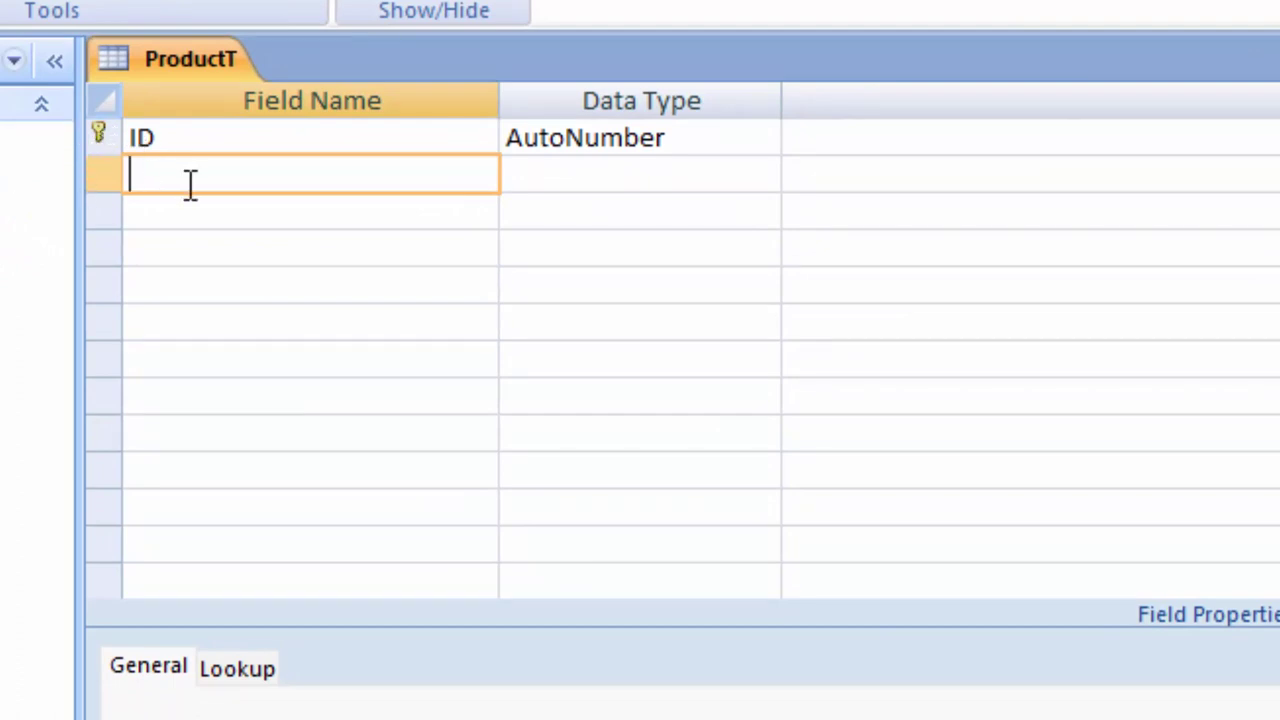
{"action": "left_click", "coordinate": [705, 138]}
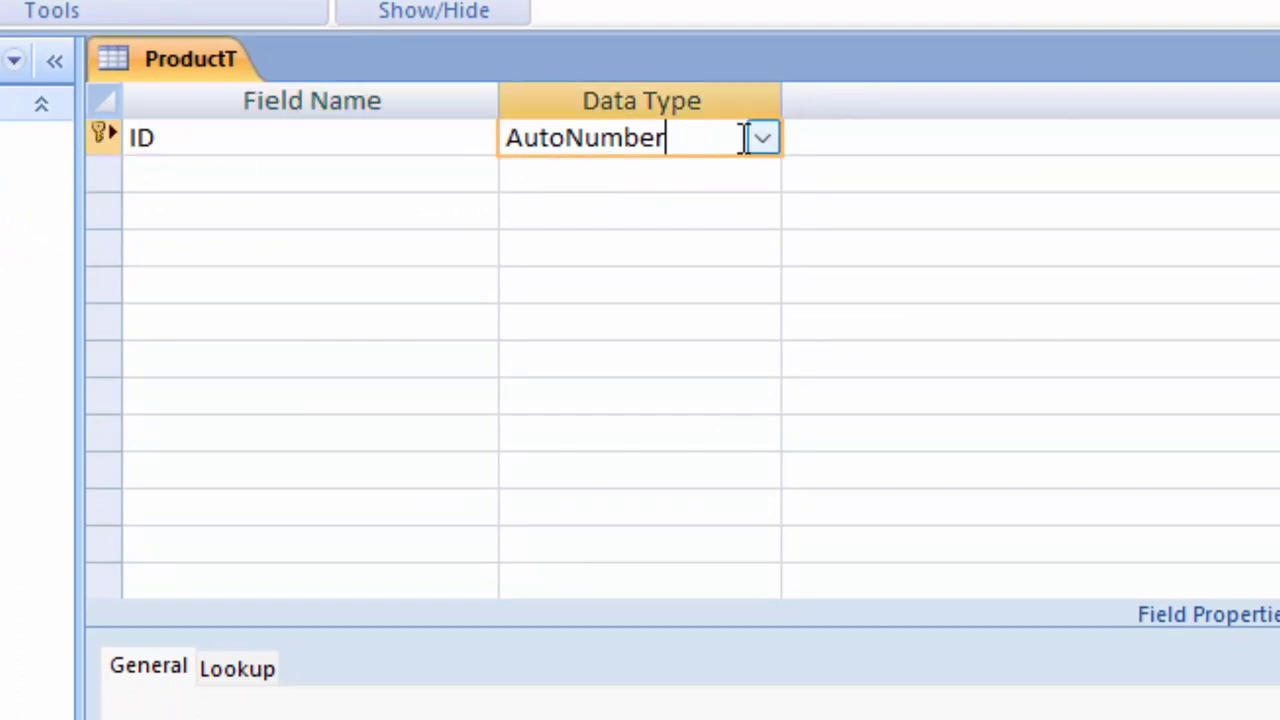
{"action": "left_click", "coordinate": [764, 138]}
{"action": "left_click", "coordinate": [767, 138]}
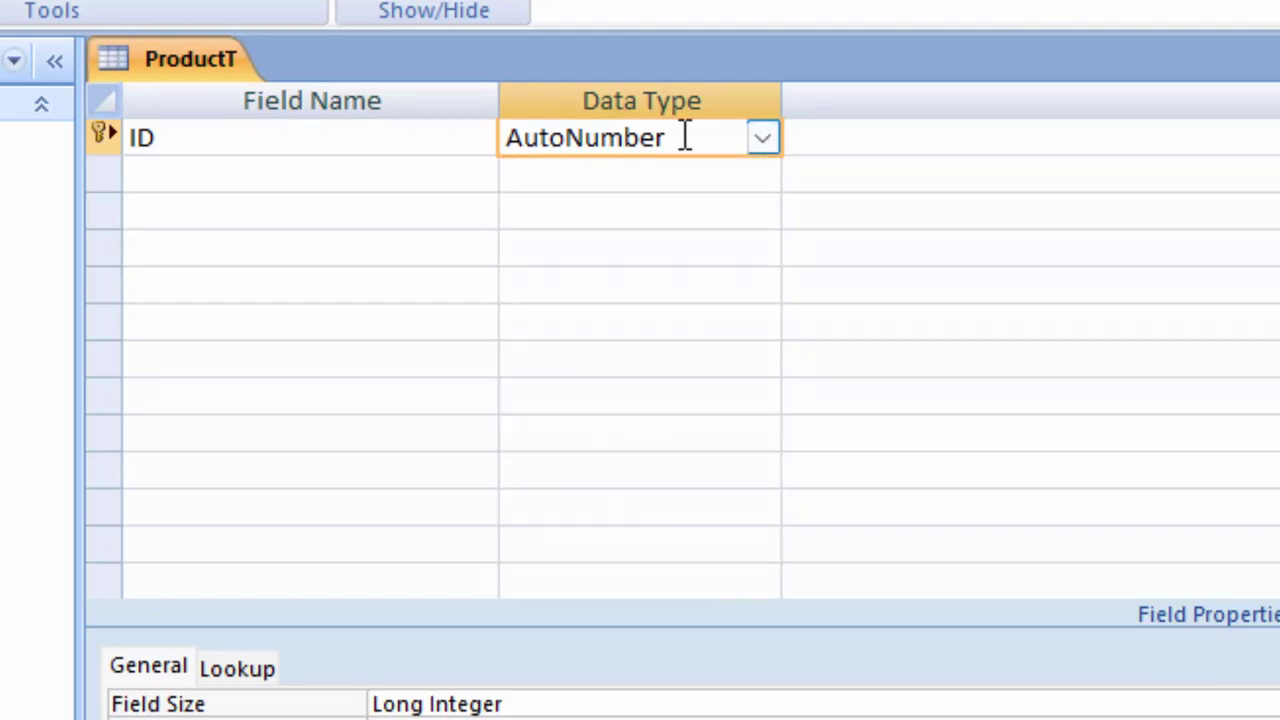
{"action": "left_click", "coordinate": [270, 170]}
{"action": "type", "text": "Name_"}
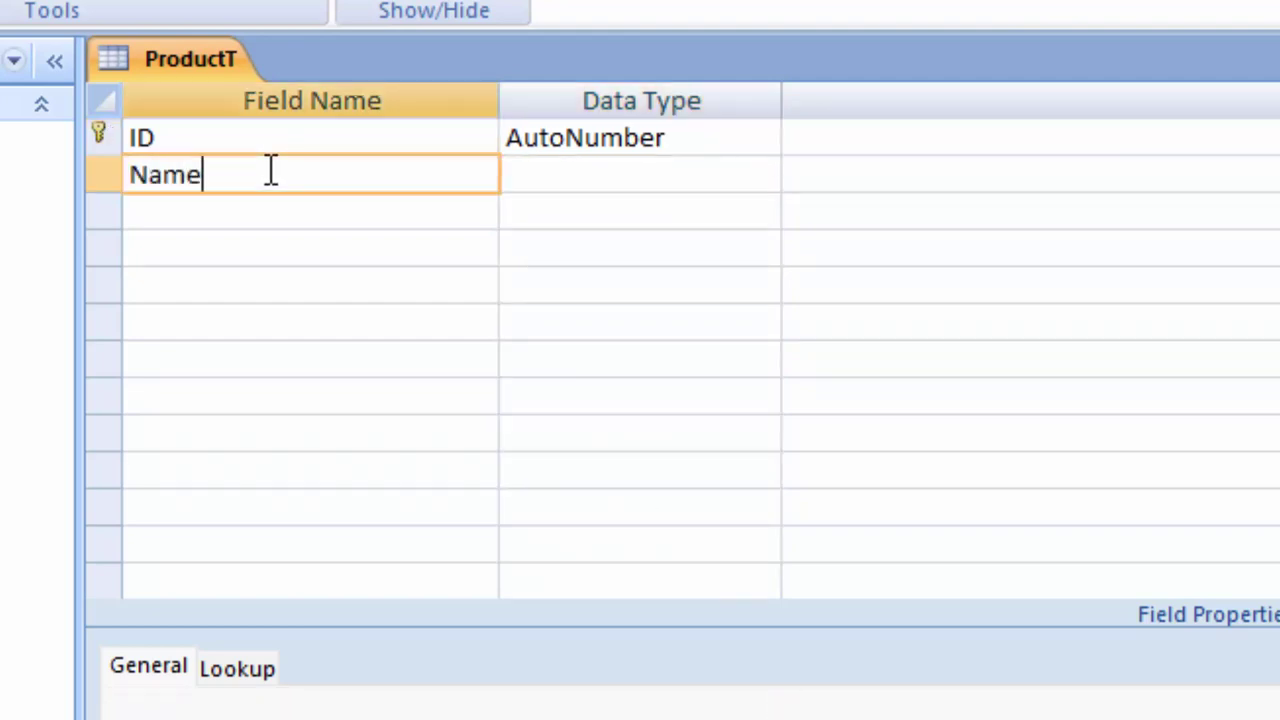
{"action": "type", "text": "of_"}
{"action": "type", "text": "product"}
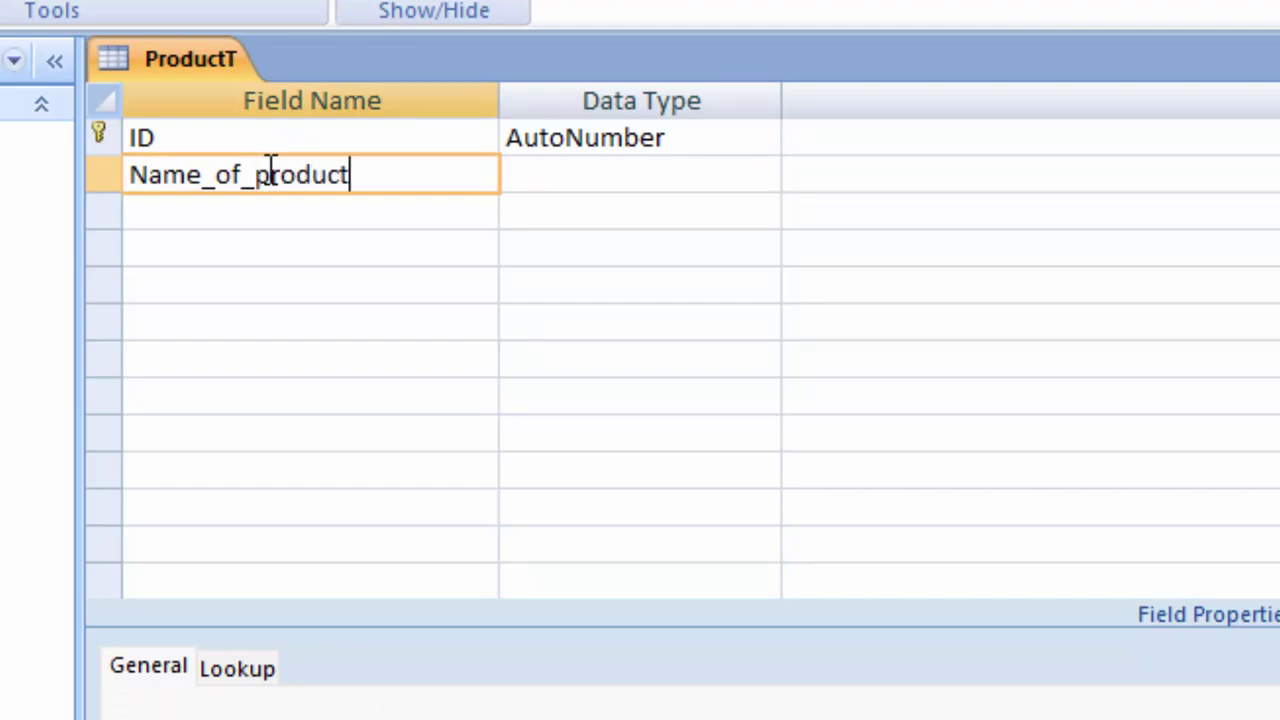
{"action": "left_click", "coordinate": [571, 171]}
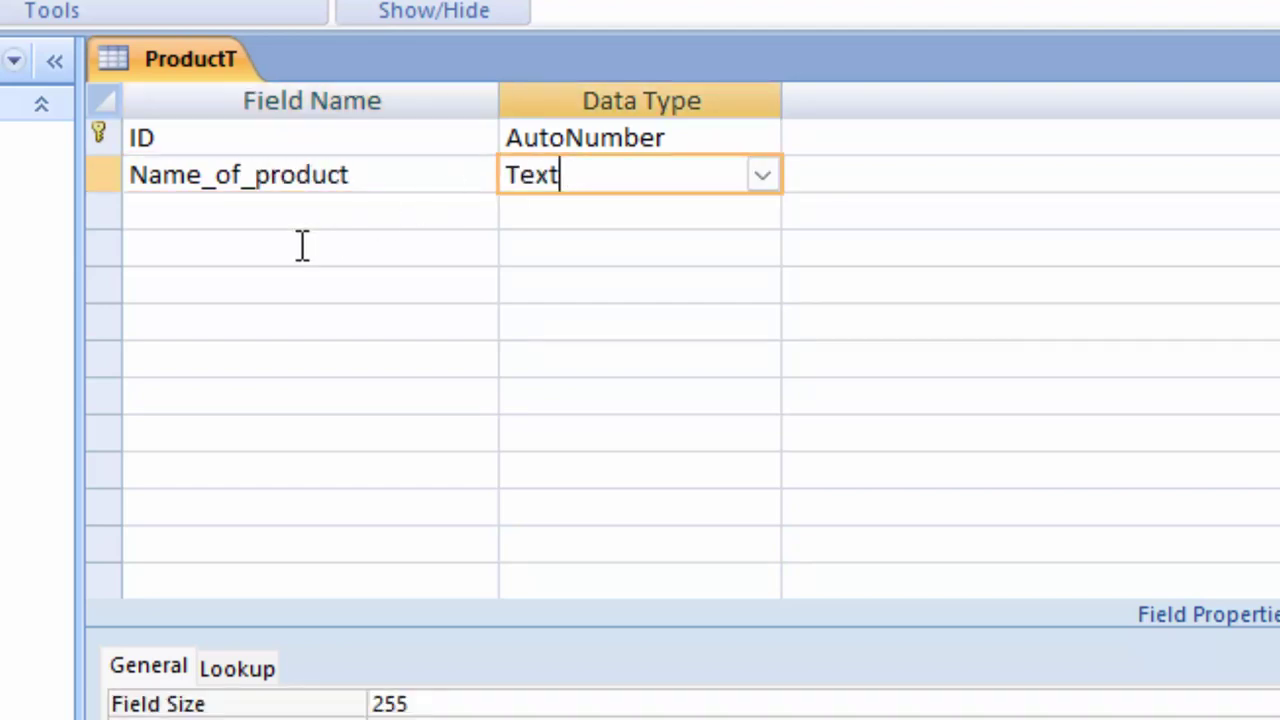
Step: Add a Price field with the Currency data type
{"action": "left_click", "coordinate": [277, 210]}
{"action": "type", "text": "P"}
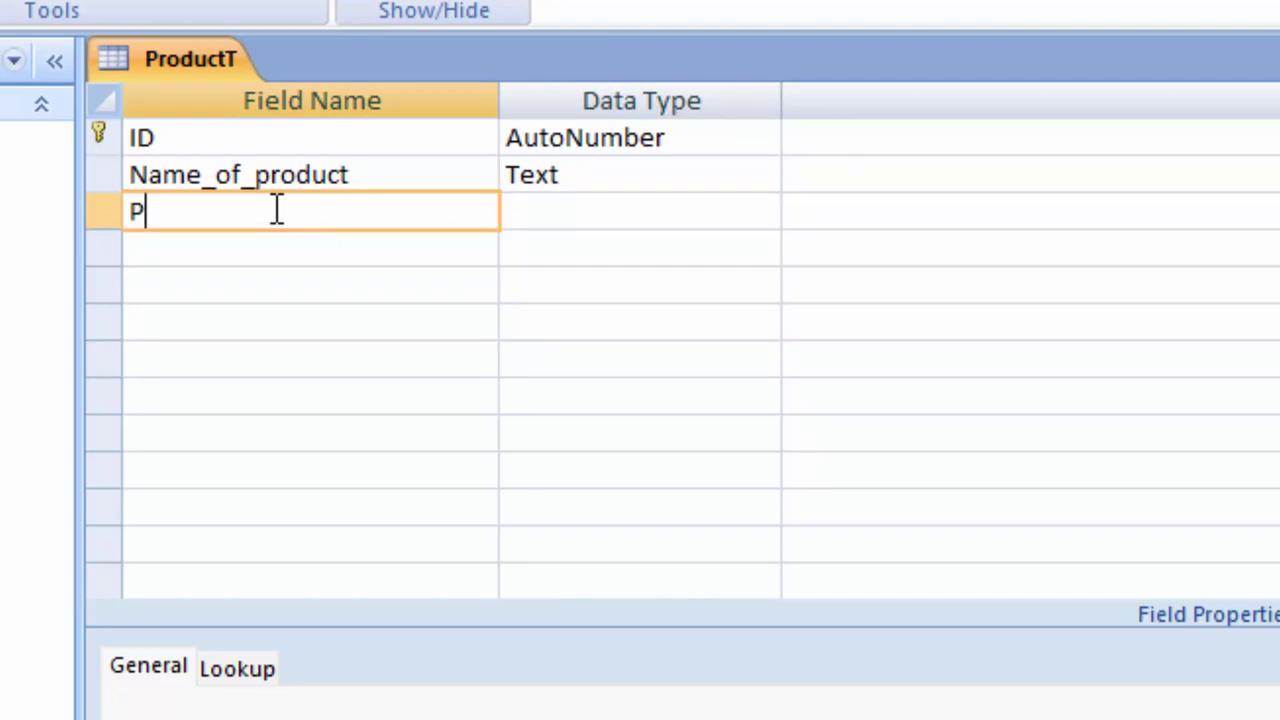
{"action": "type", "text": "rice"}
{"action": "left_click", "coordinate": [630, 216]}
{"action": "left_click", "coordinate": [760, 215]}
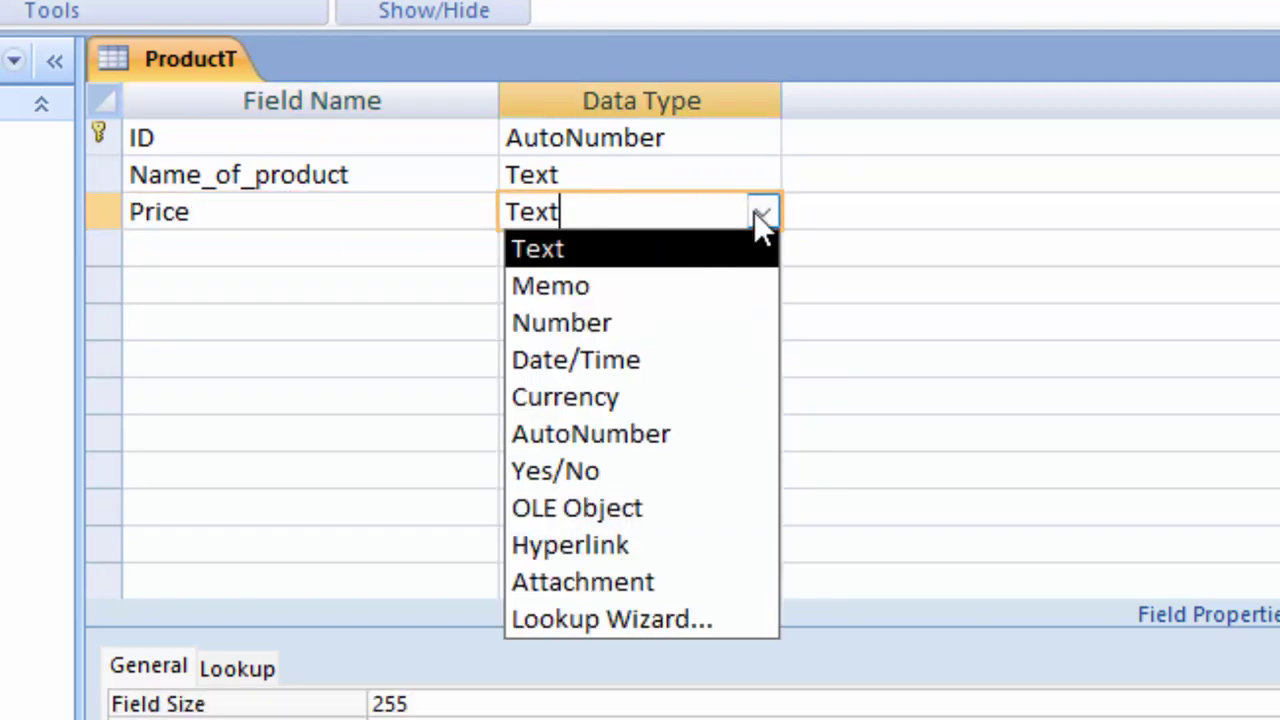
{"action": "left_click", "coordinate": [620, 400]}
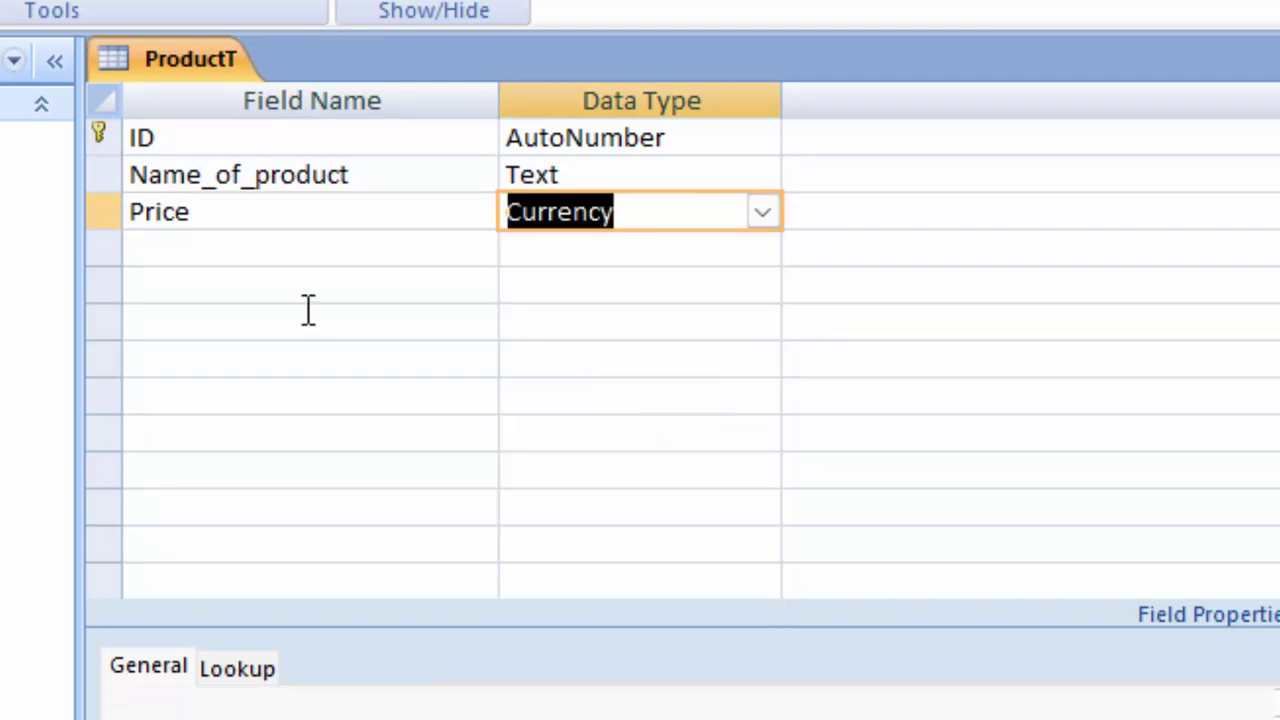
Step: Add a Unit field as a Number with Field Size Double
{"action": "left_click", "coordinate": [163, 251]}
{"action": "type", "text": "Un"}
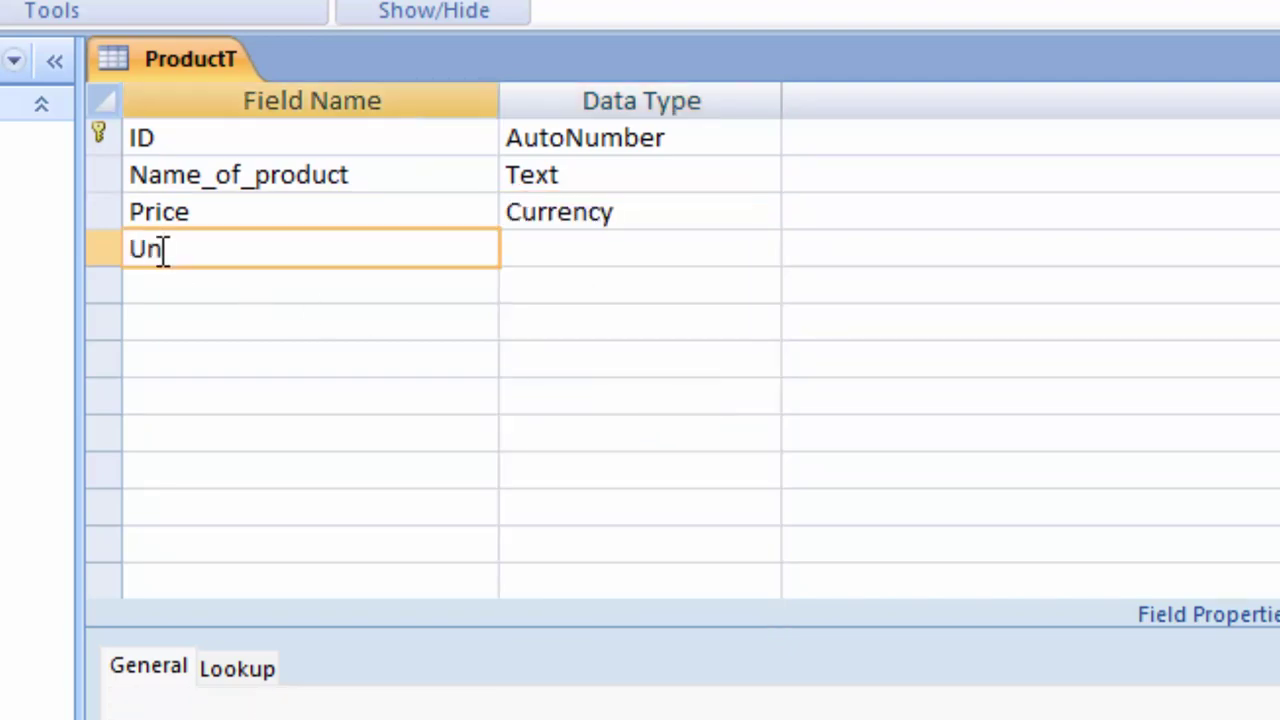
{"action": "type", "text": "it"}
{"action": "left_click", "coordinate": [626, 245]}
{"action": "left_click", "coordinate": [762, 249]}
{"action": "left_click", "coordinate": [677, 352]}
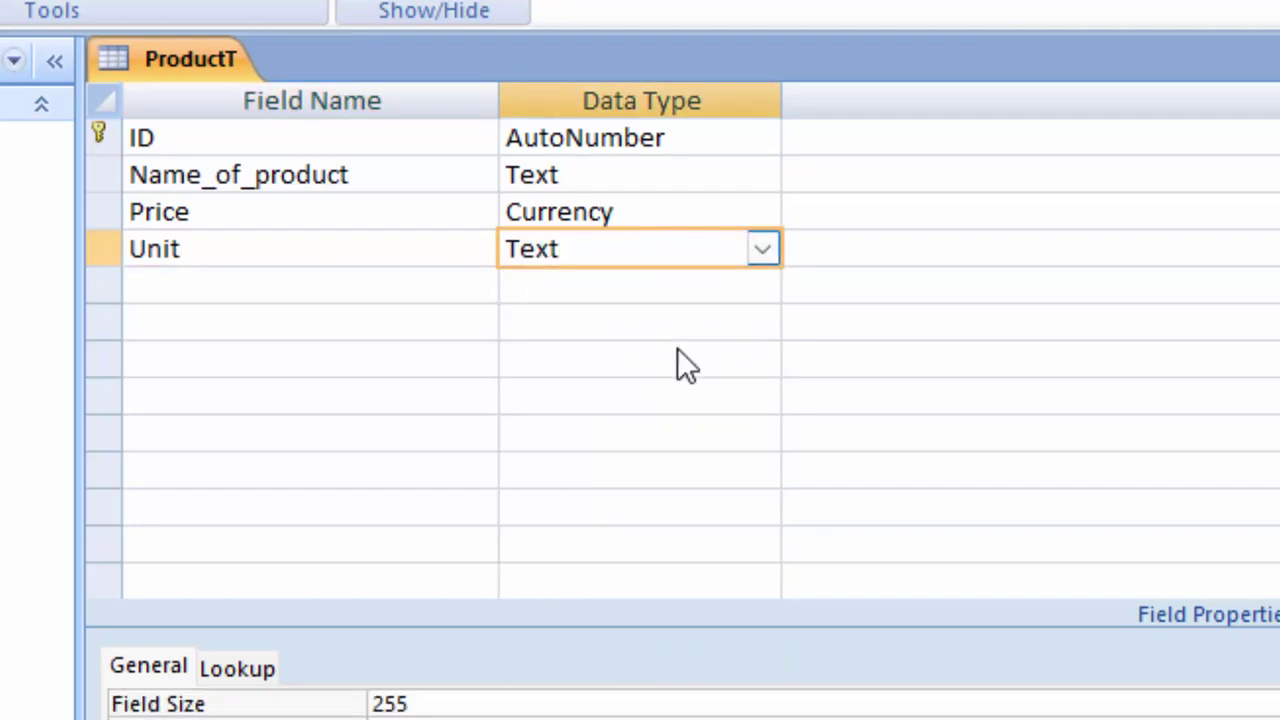
{"action": "key", "text": "F6"}
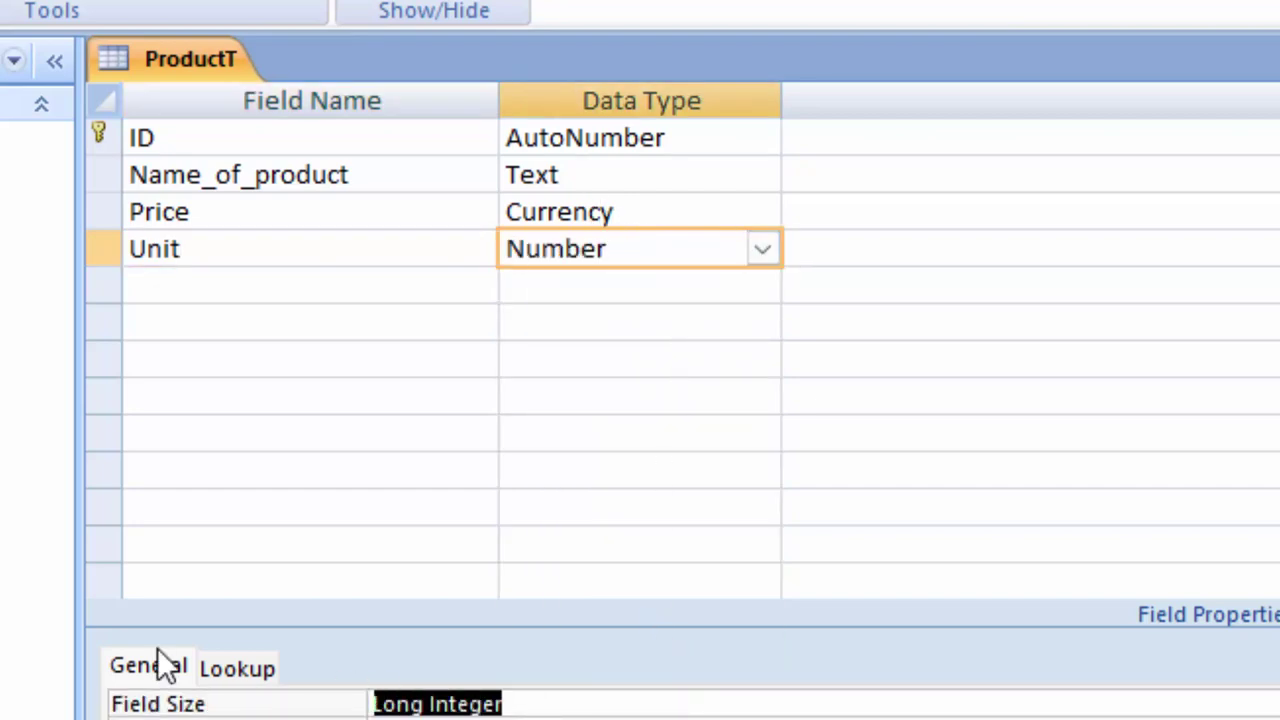
{"action": "type", "text": "double"}
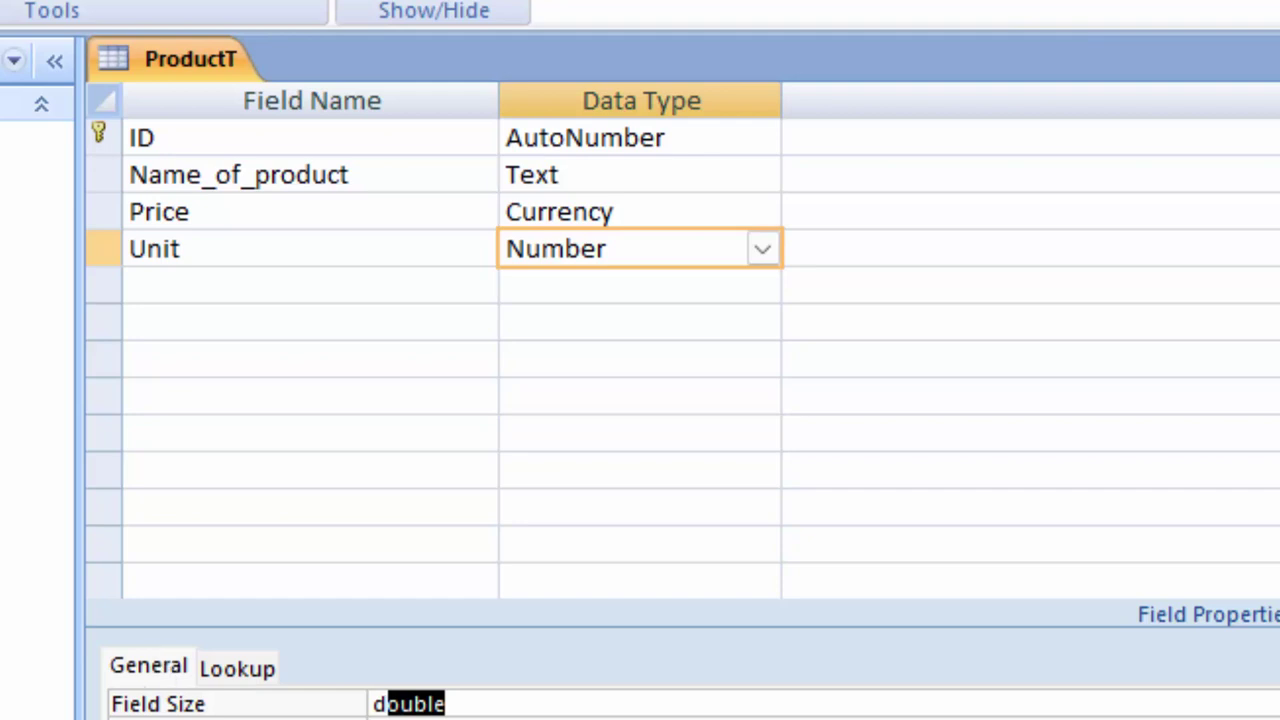
Step: Add a Total field with the Number data type
{"action": "left_click", "coordinate": [168, 288]}
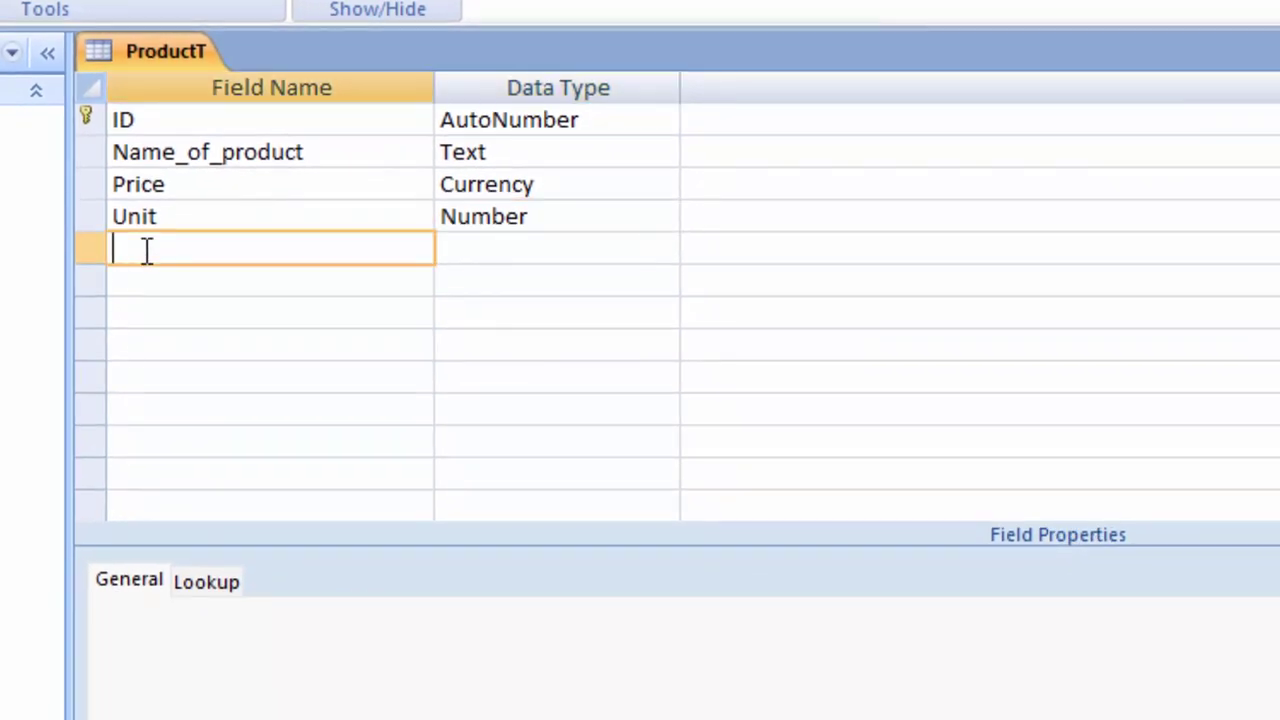
{"action": "type", "text": "Tota"}
{"action": "type", "text": "l"}
{"action": "left_click", "coordinate": [504, 246]}
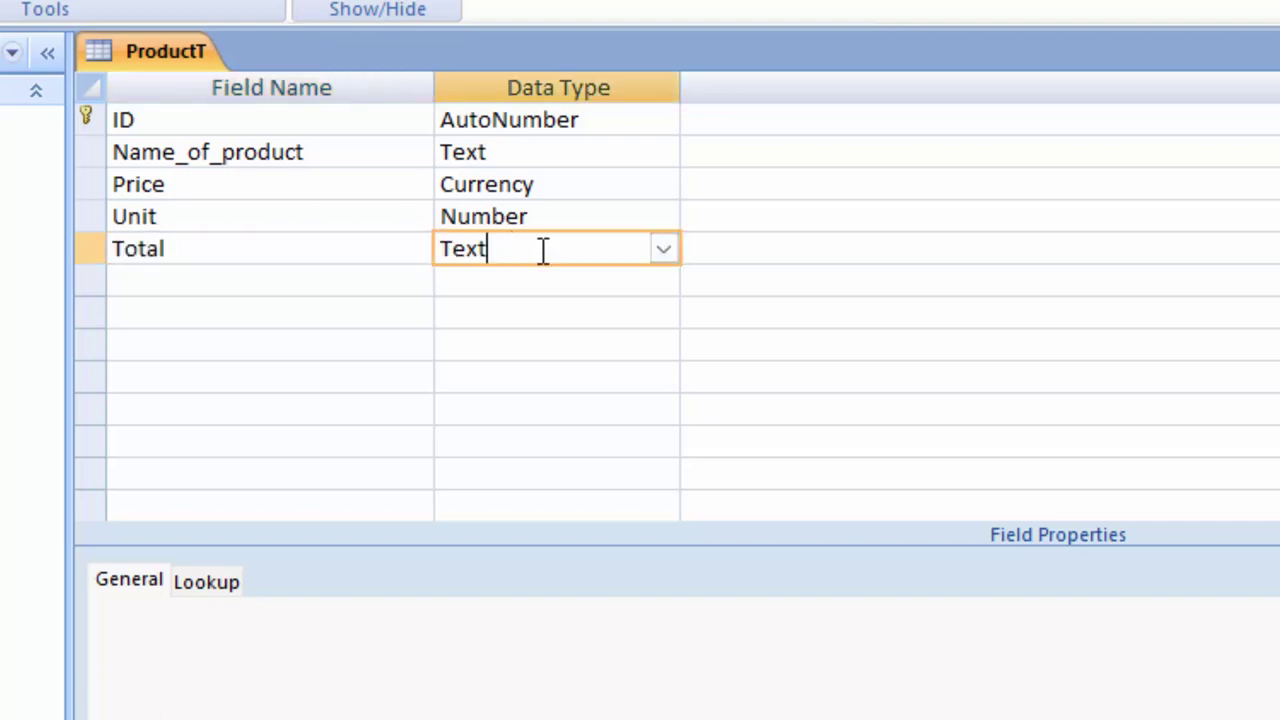
{"action": "left_click", "coordinate": [660, 250]}
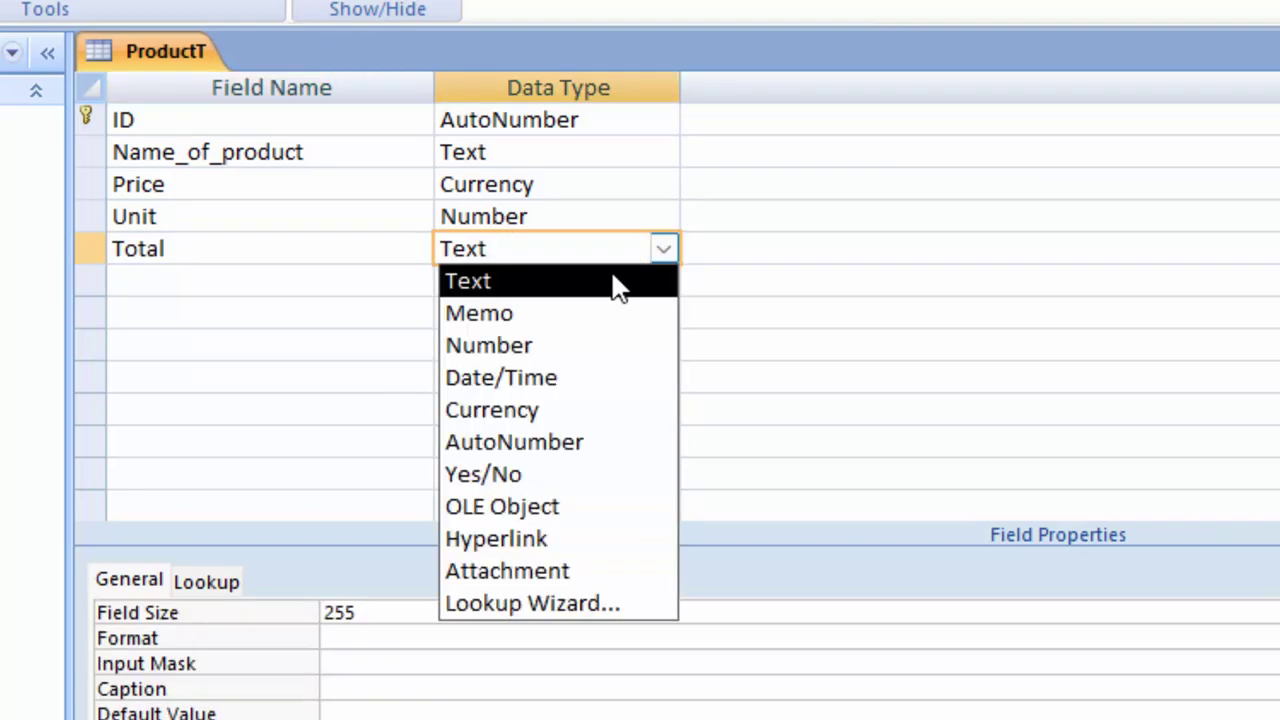
{"action": "left_click", "coordinate": [568, 347]}
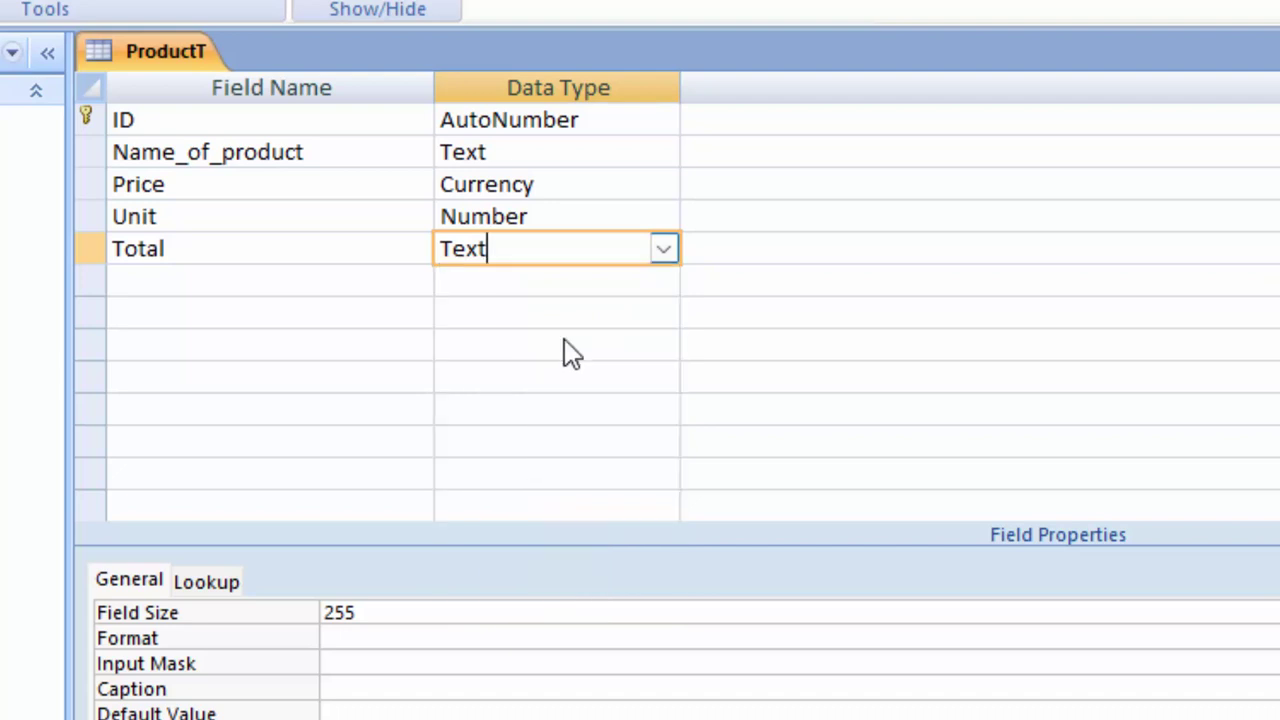
Step: Name the next field Tax and bring up its data type choices
{"action": "left_click", "coordinate": [210, 274]}
{"action": "type", "text": "Ta"}
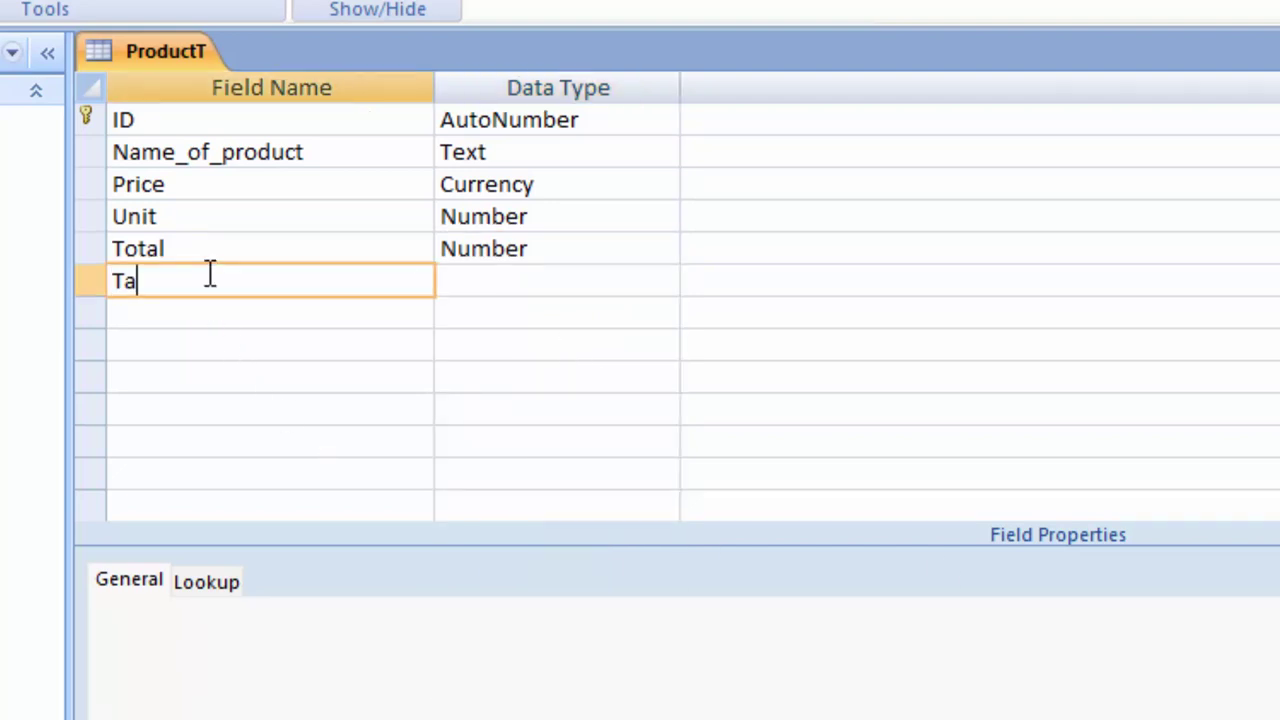
{"action": "type", "text": "x"}
{"action": "left_click", "coordinate": [569, 282]}
{"action": "left_click", "coordinate": [665, 283]}
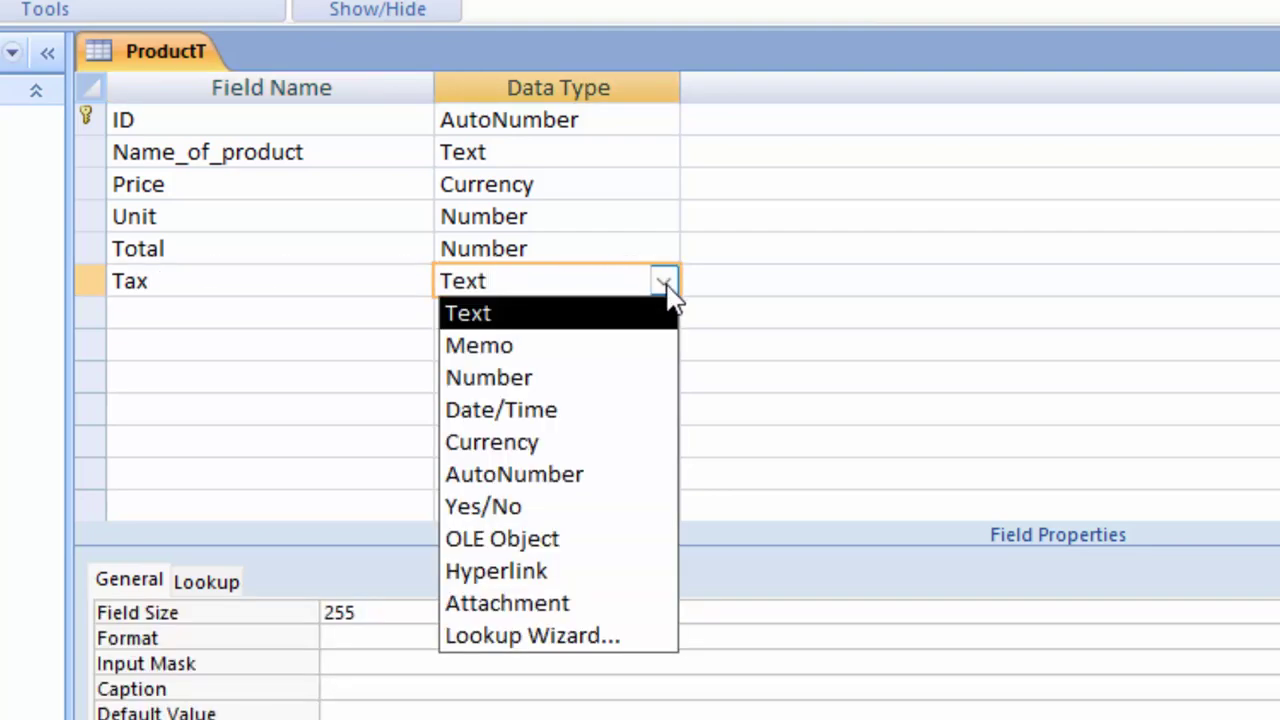
{"action": "left_click", "coordinate": [568, 636]}
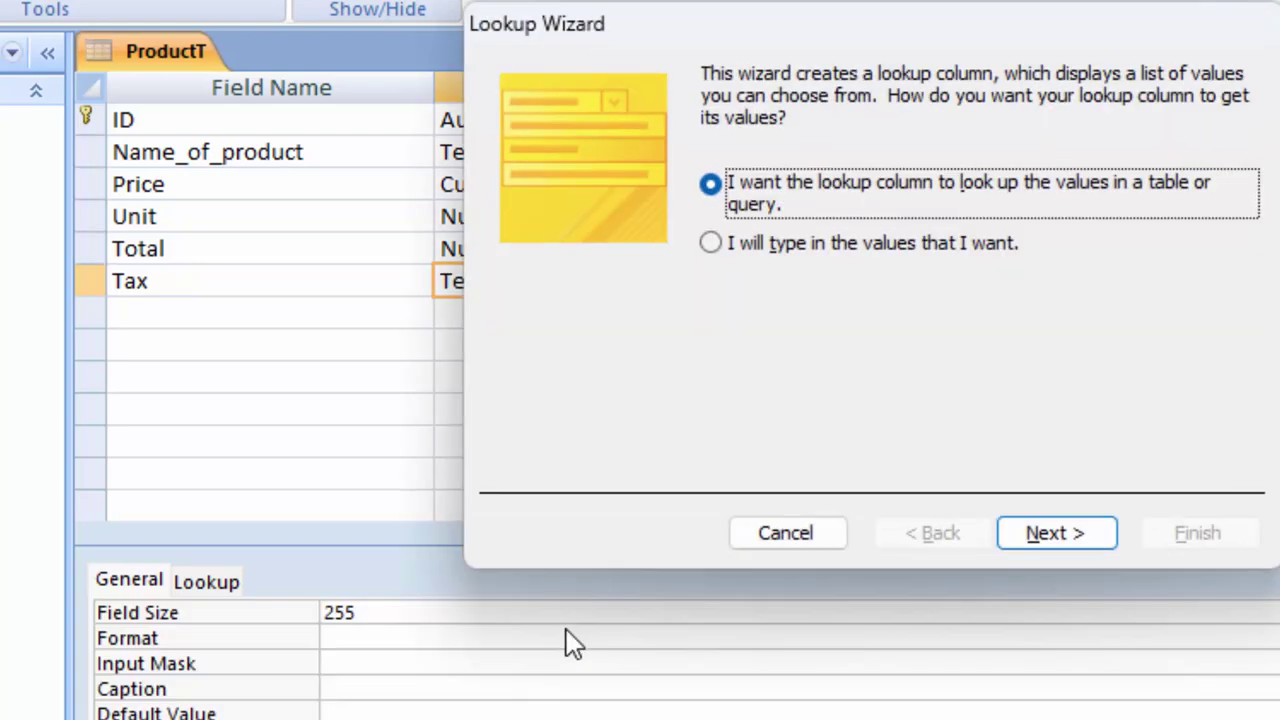
{"action": "left_click", "coordinate": [790, 245]}
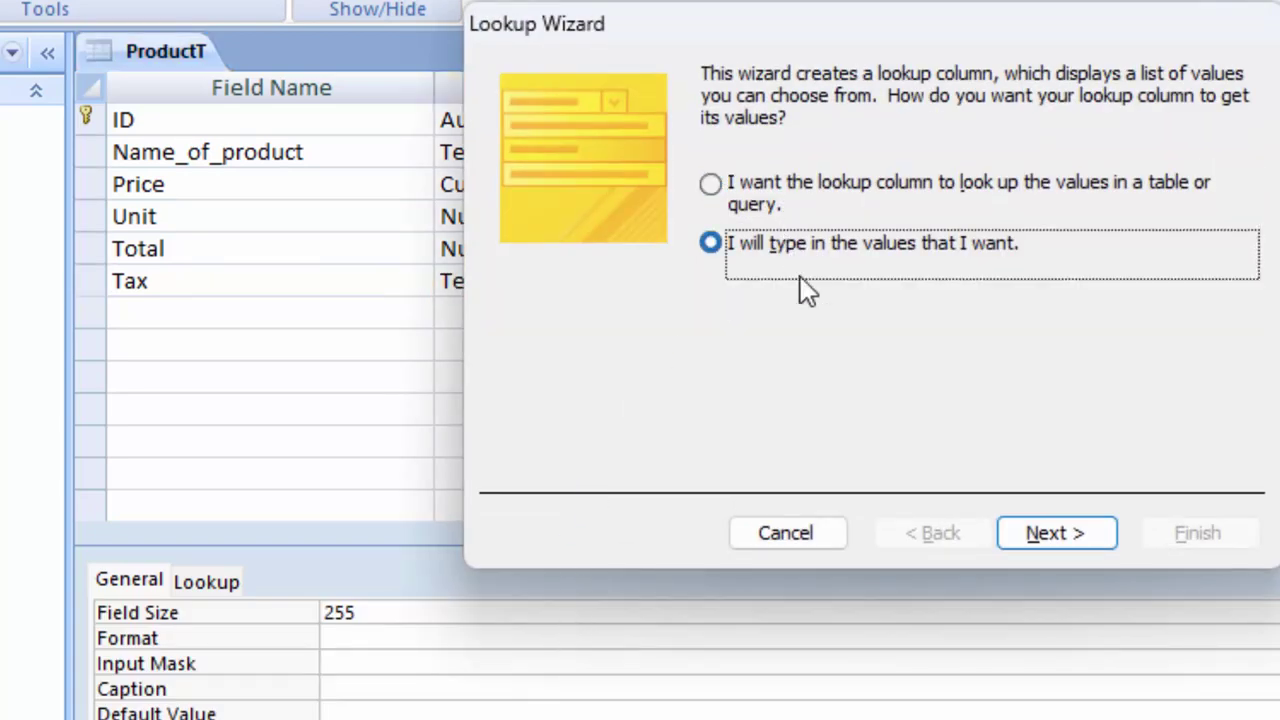
{"action": "left_click", "coordinate": [1033, 540]}
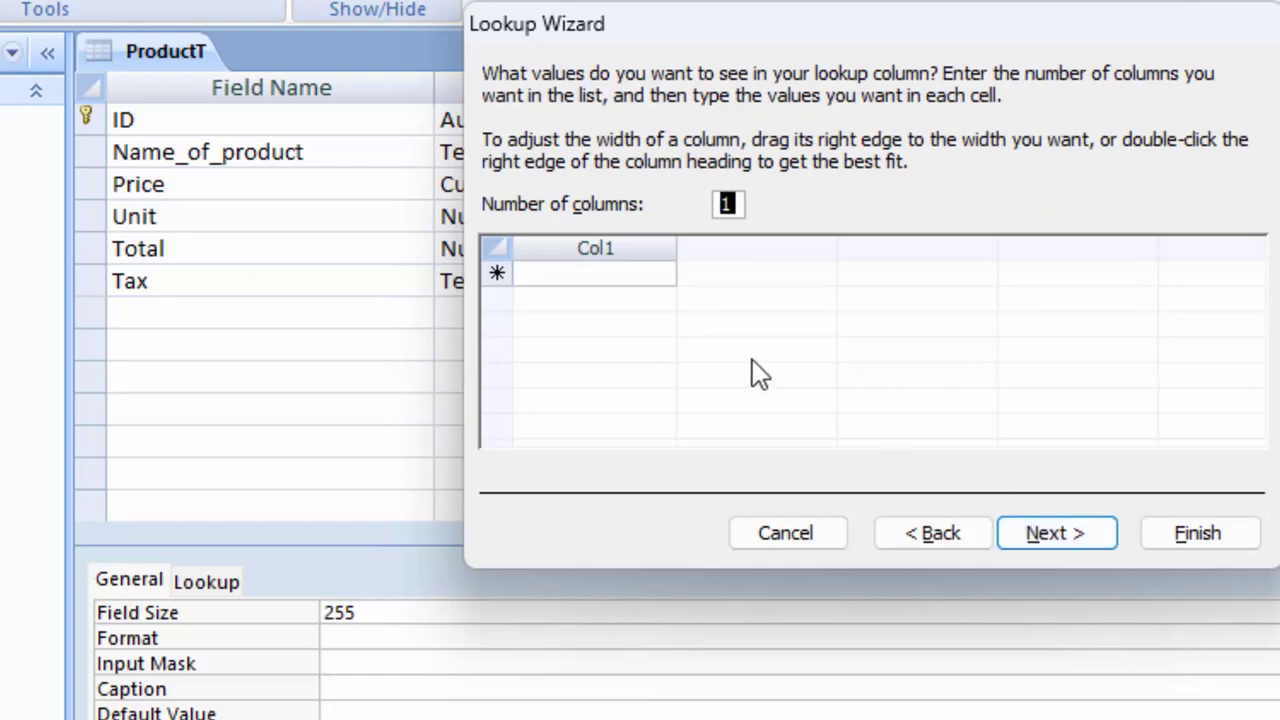
{"action": "left_click", "coordinate": [565, 276]}
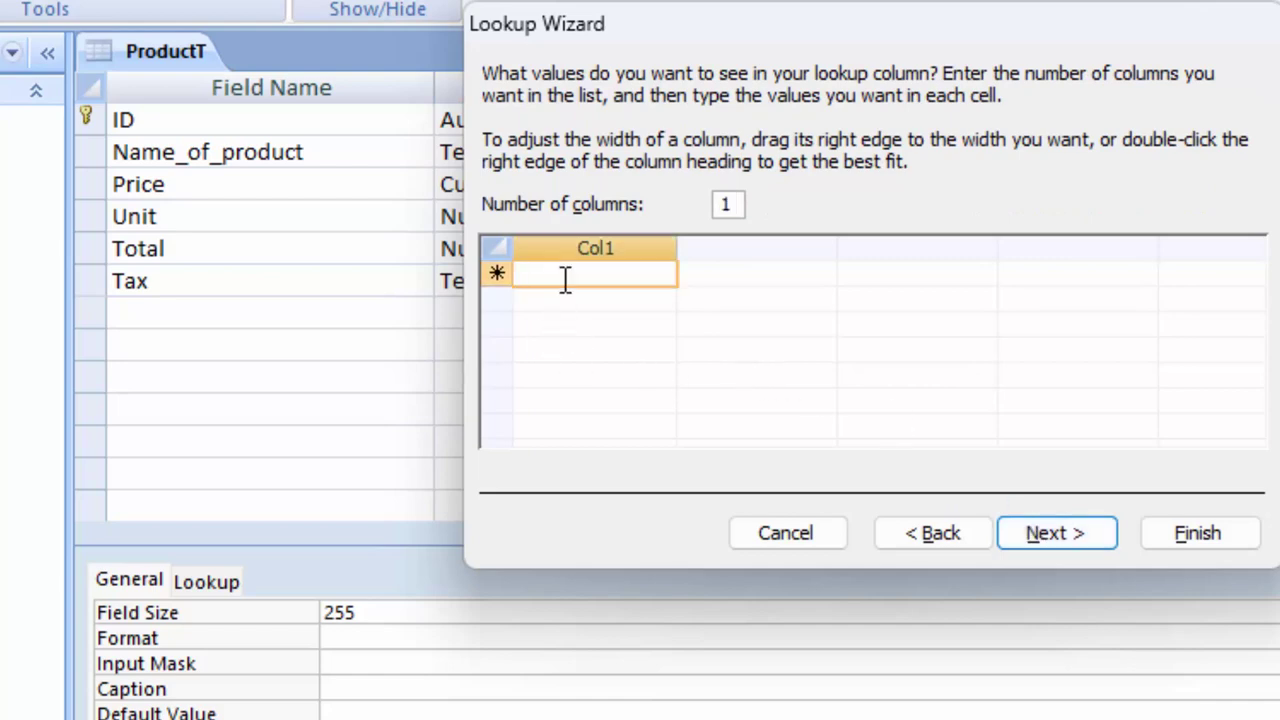
{"action": "type", "text": "5"}
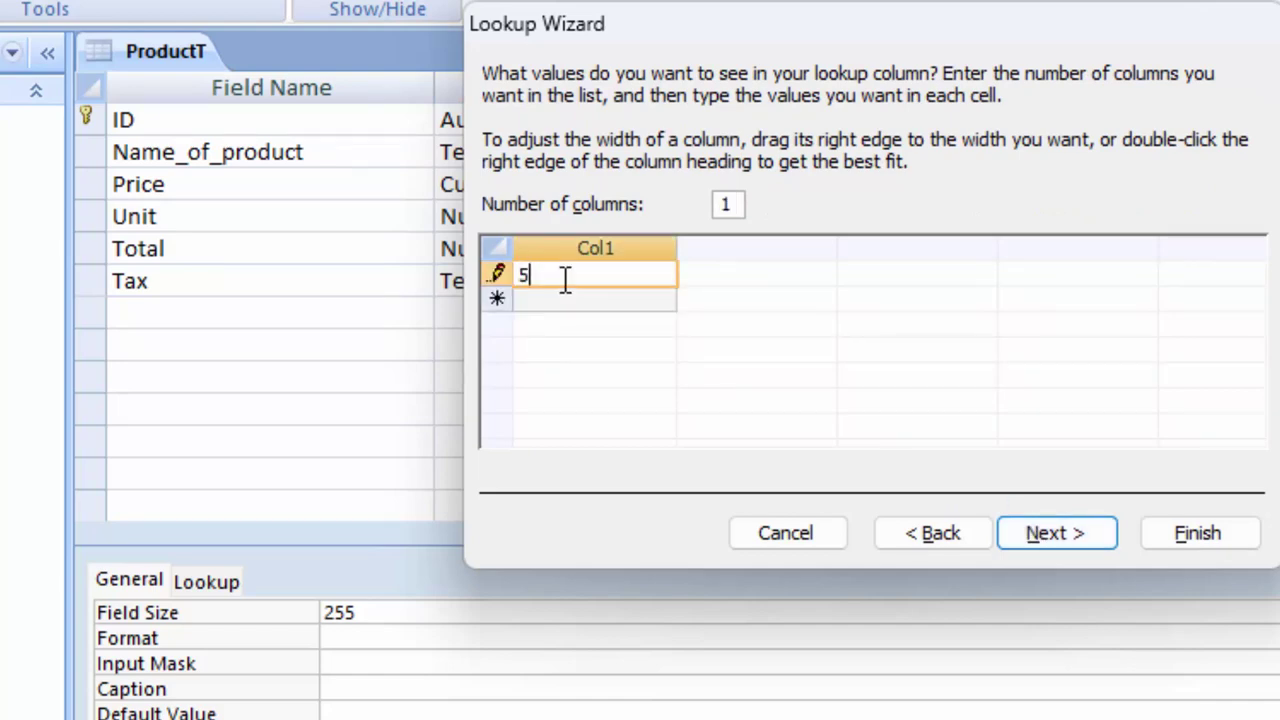
{"action": "left_click", "coordinate": [806, 533]}
Step: Make Tax a Double Number field in Percent format, then launch the Lookup Wizard
{"action": "left_click", "coordinate": [662, 283]}
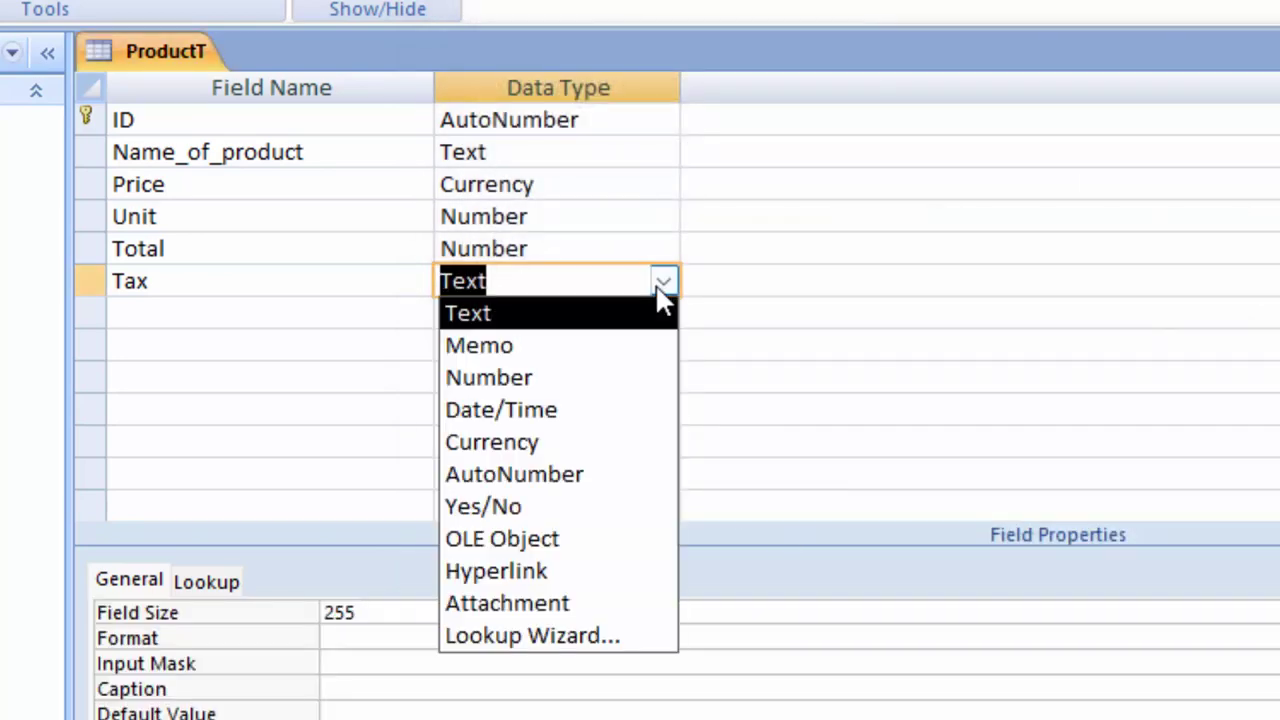
{"action": "key", "text": "Escape"}
{"action": "type", "text": "n"}
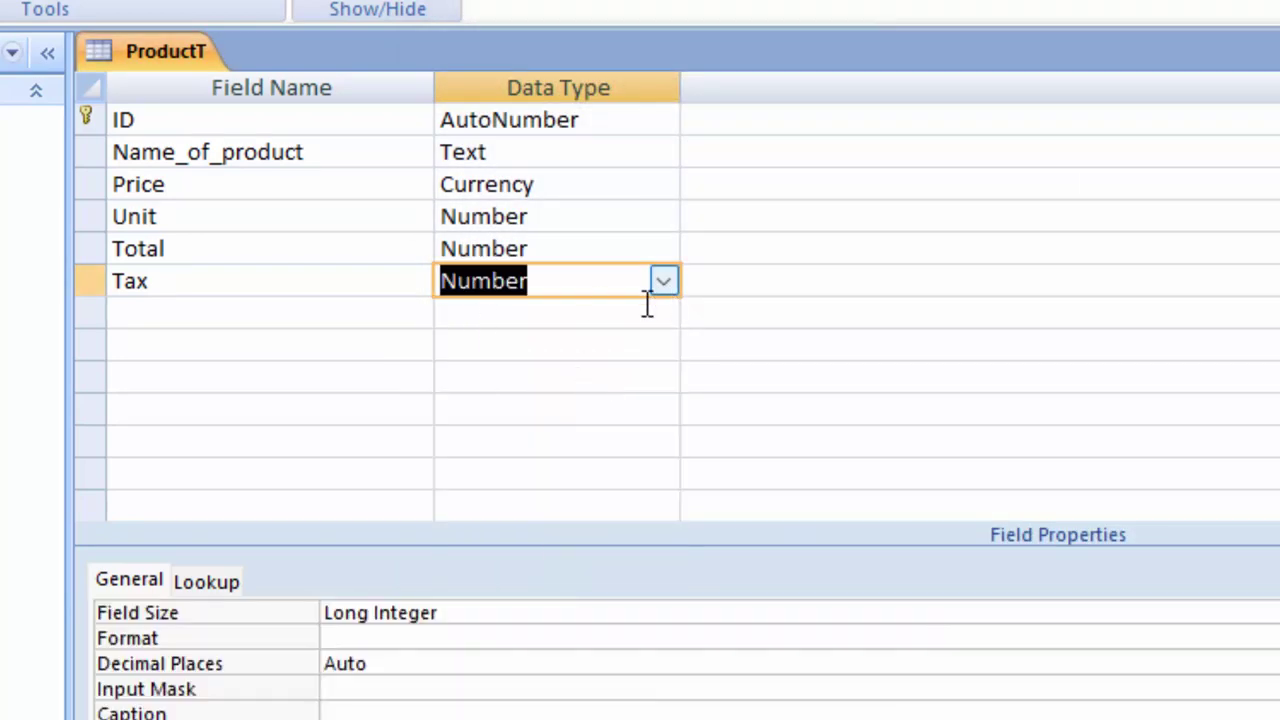
{"action": "left_click", "coordinate": [483, 620]}
{"action": "left_click", "coordinate": [183, 598]}
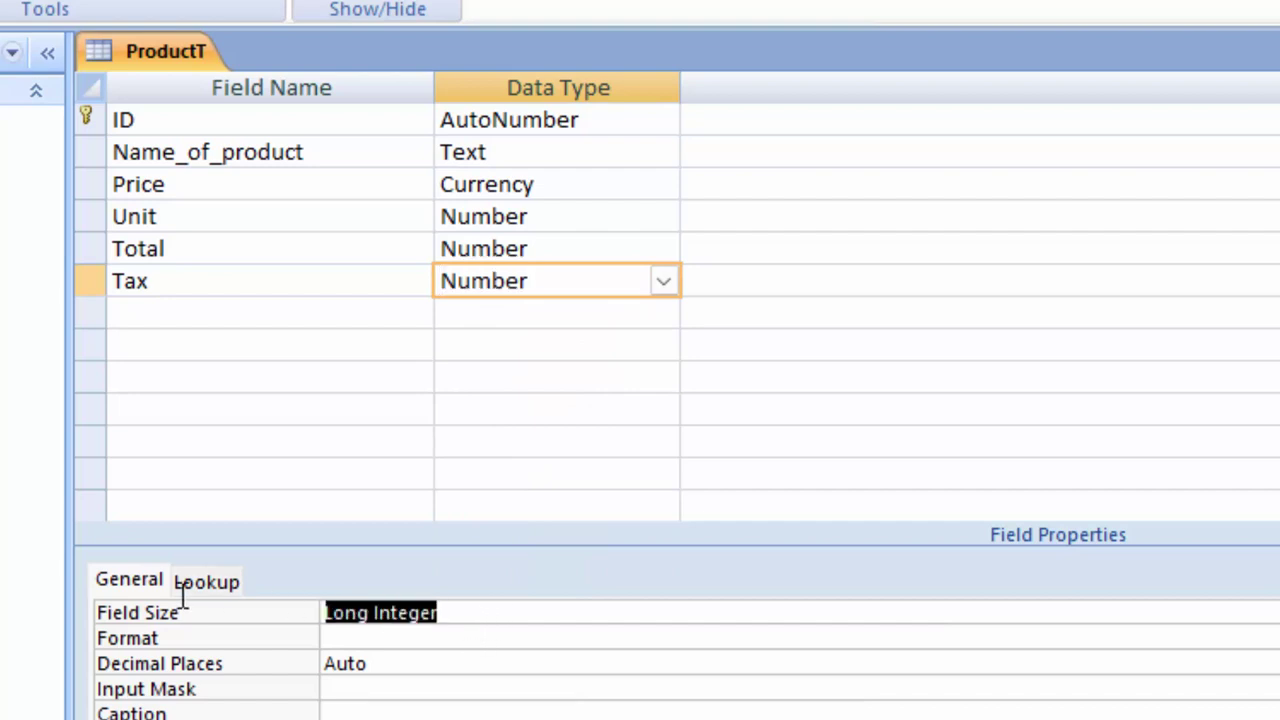
{"action": "type", "text": "double"}
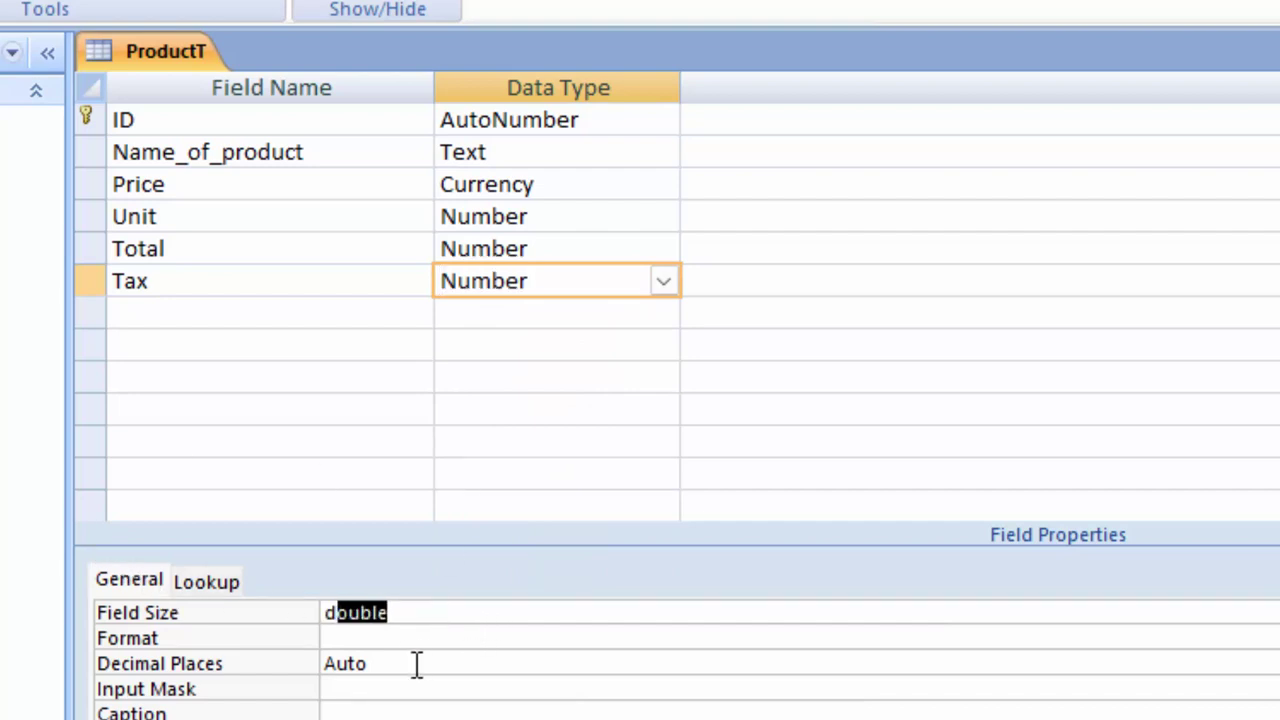
{"action": "left_click", "coordinate": [407, 640]}
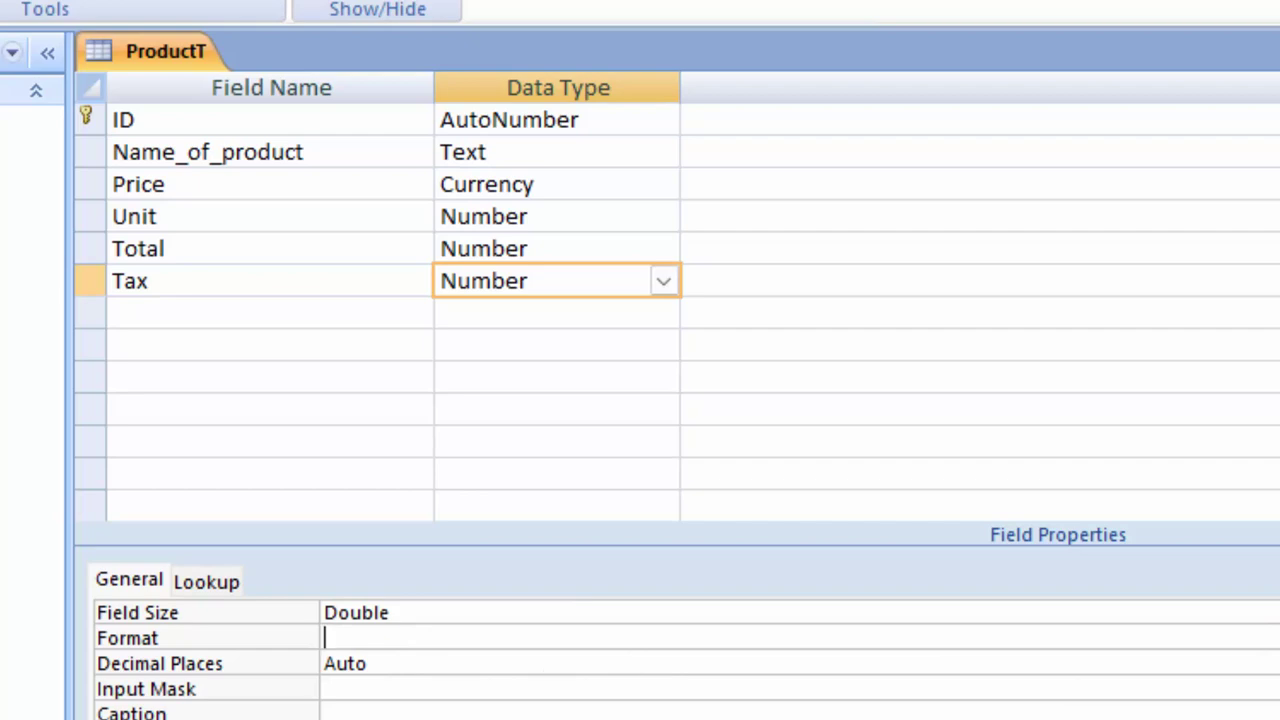
{"action": "left_click", "coordinate": [1277, 638]}
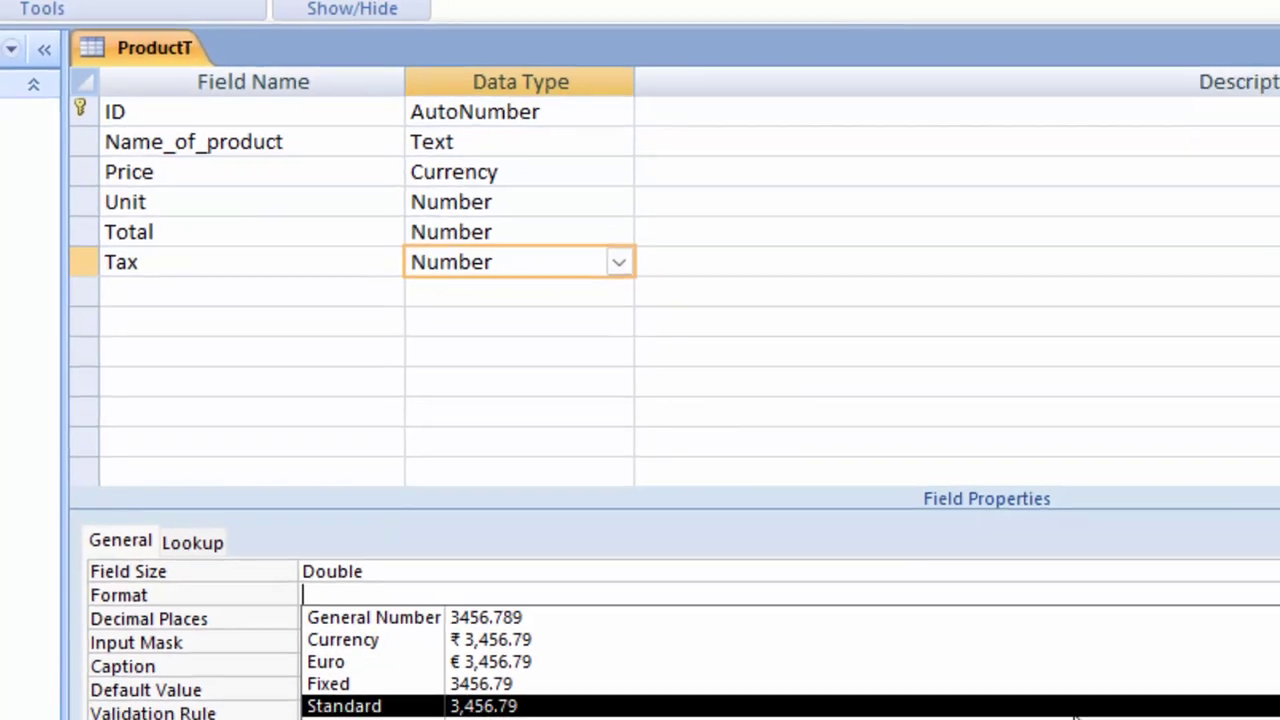
{"action": "left_click", "coordinate": [1075, 719]}
{"action": "left_click", "coordinate": [540, 232]}
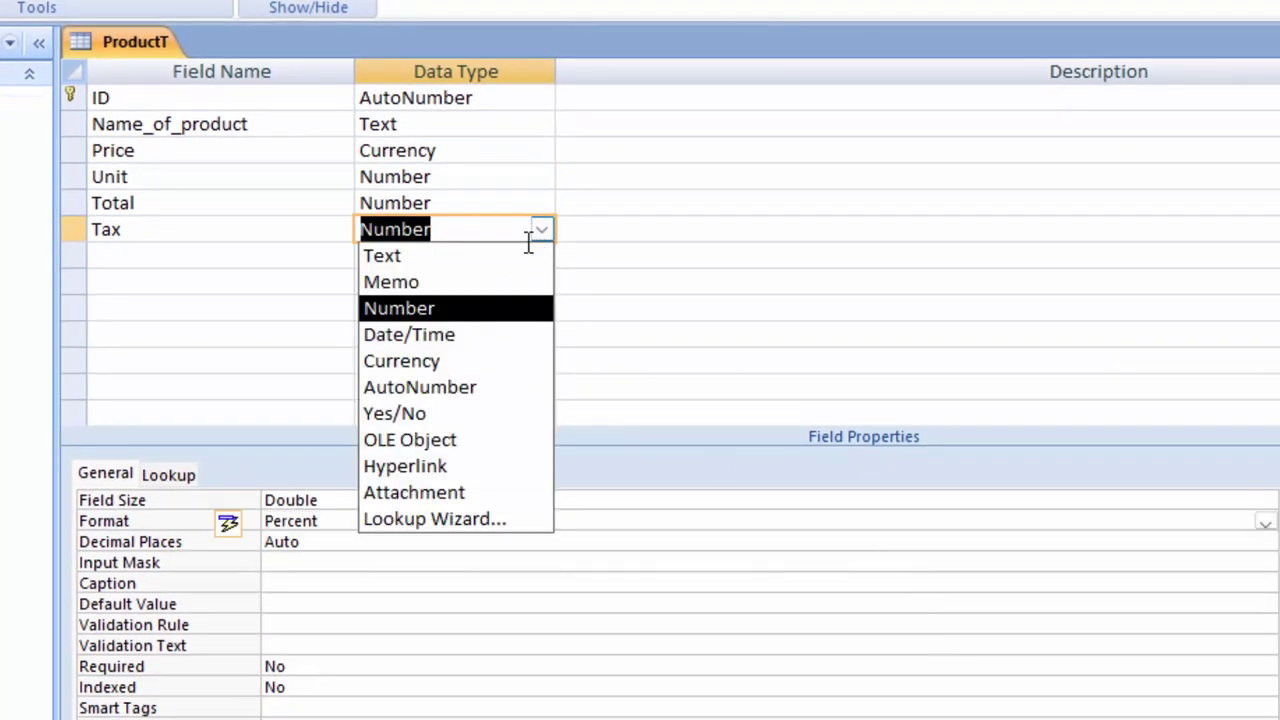
{"action": "left_click", "coordinate": [455, 519]}
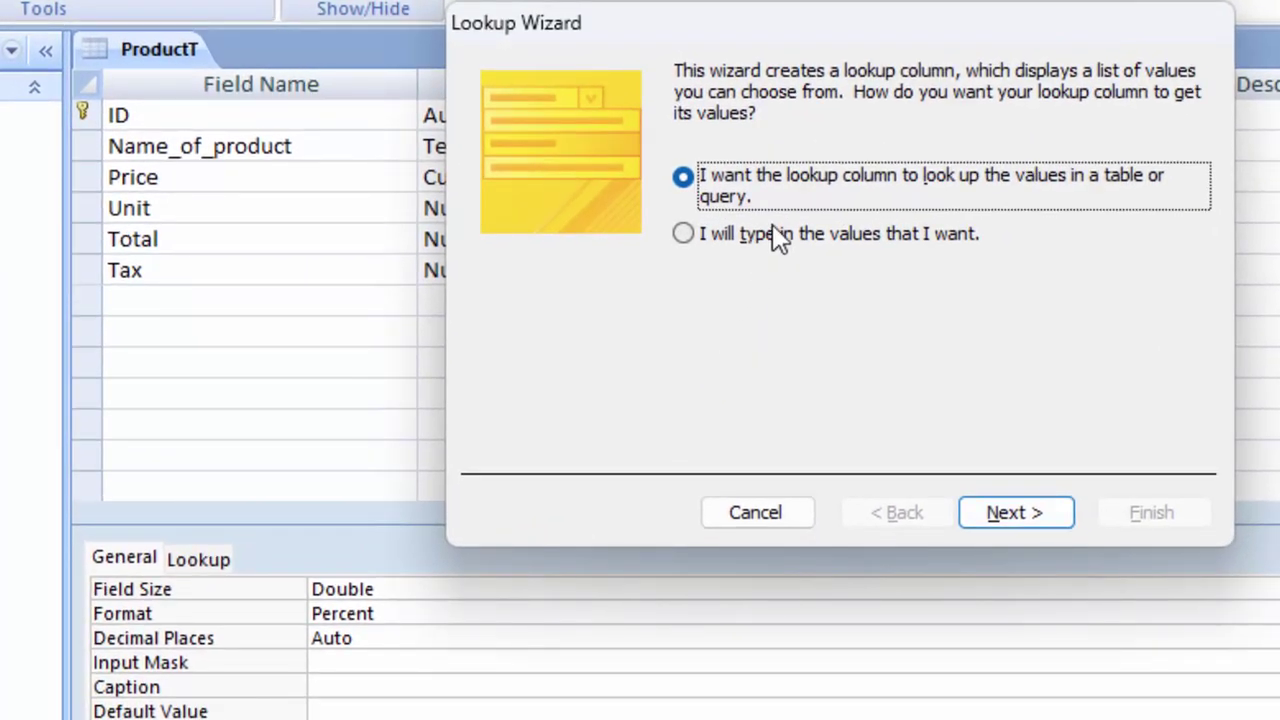
Step: In the Lookup Wizard, choose to type in the lookup values yourself
{"action": "left_click", "coordinate": [773, 226]}
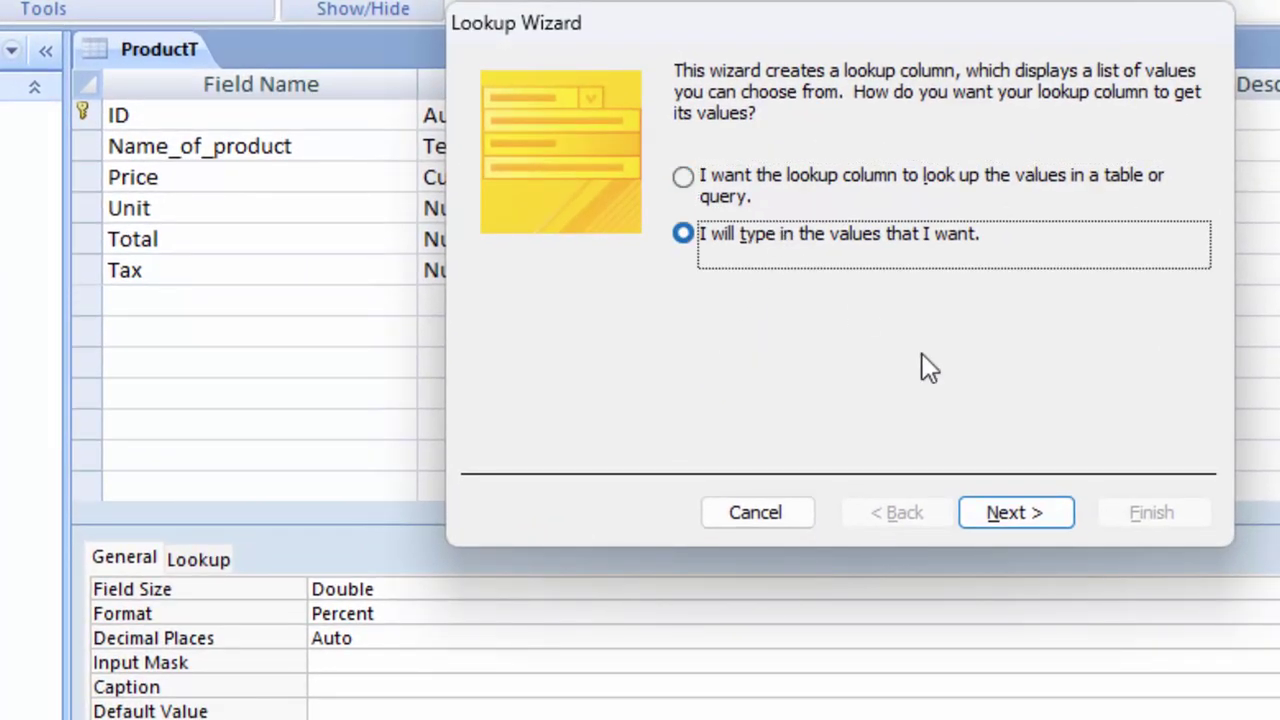
{"action": "key", "text": "Tab"}
{"action": "left_click", "coordinate": [1010, 505]}
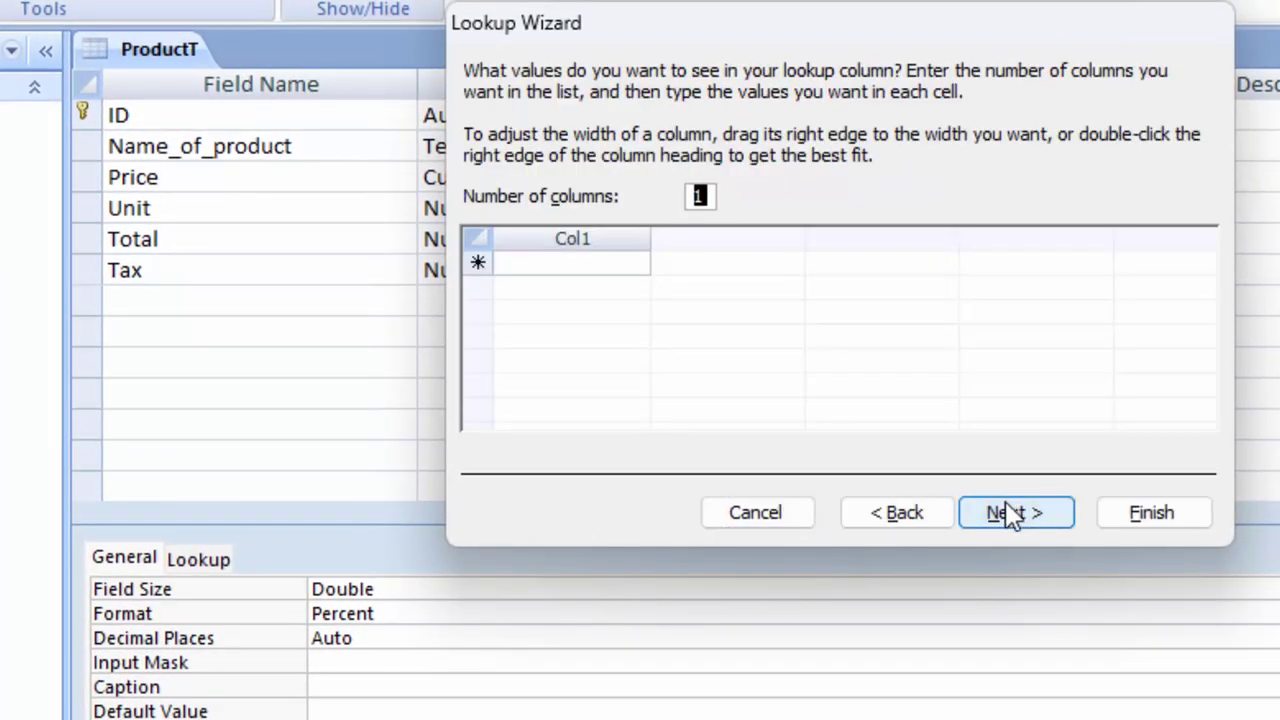
Step: Enter 5%, 10%, 18%, 12%, 21% and 28% as values and finish with label Tax
{"action": "left_click", "coordinate": [540, 264]}
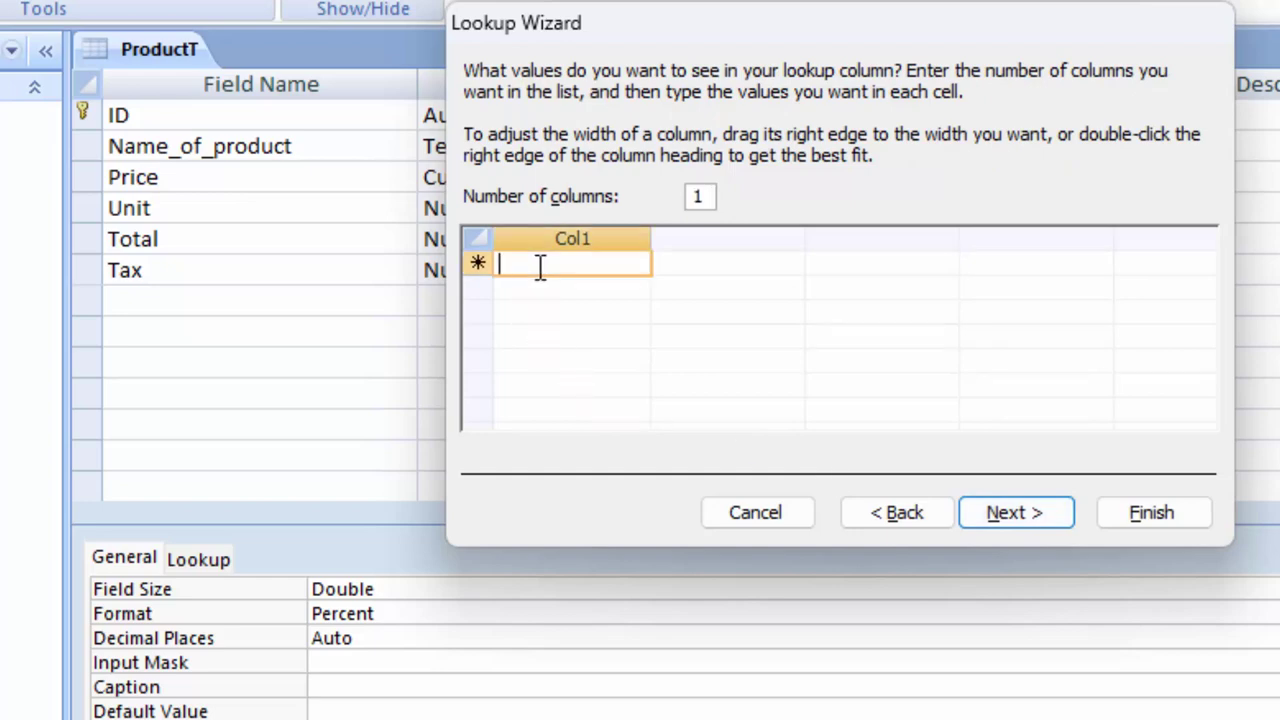
{"action": "type", "text": "5"}
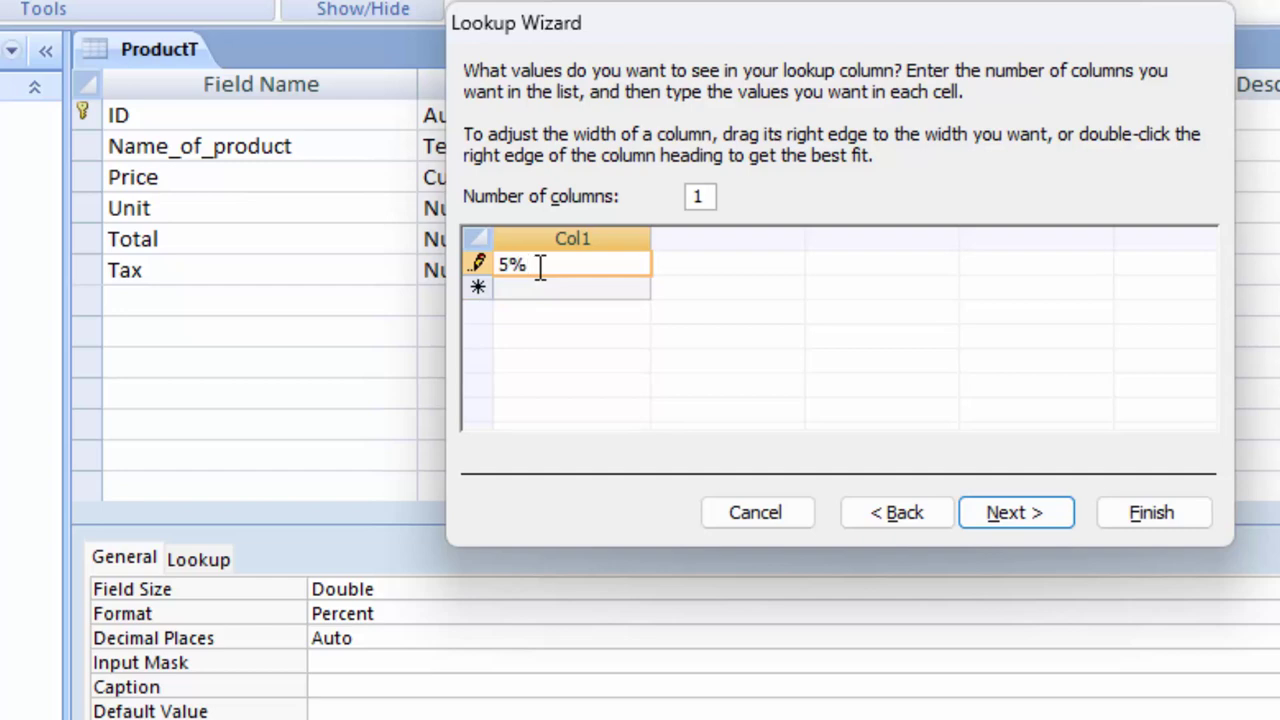
{"action": "left_click", "coordinate": [544, 292]}
{"action": "type", "text": "10"}
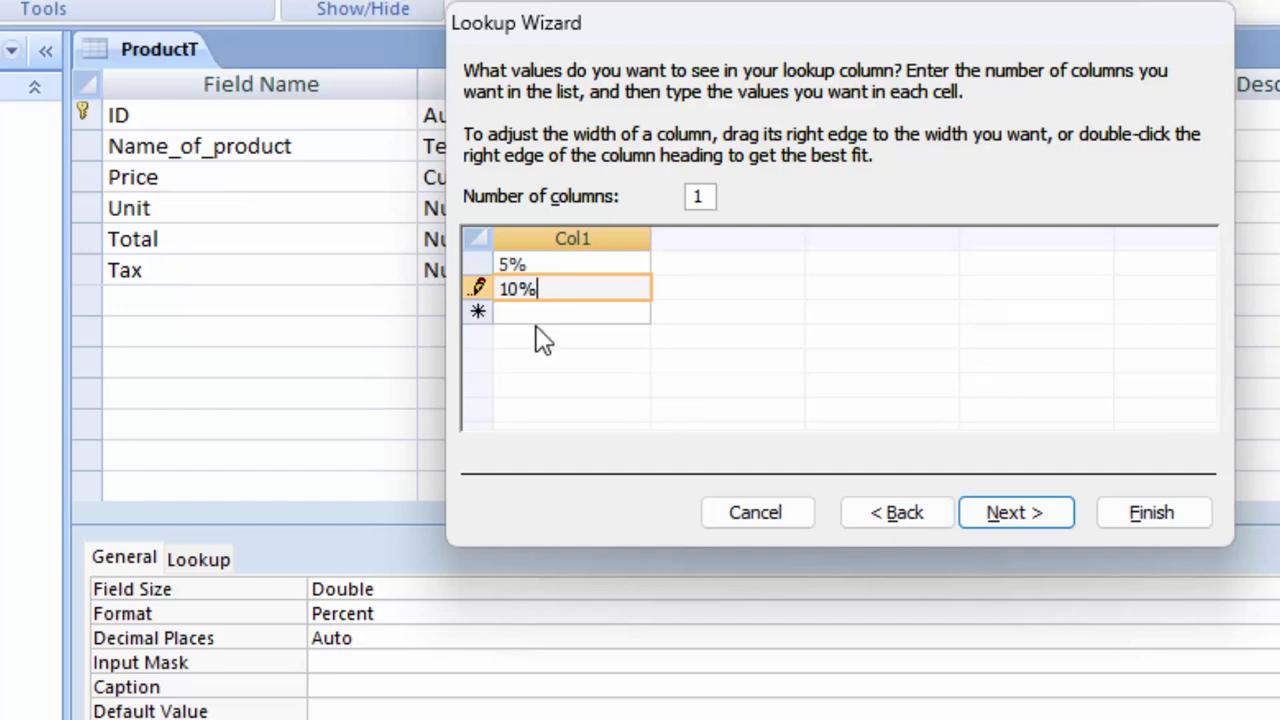
{"action": "left_click", "coordinate": [543, 316]}
{"action": "type", "text": "1"}
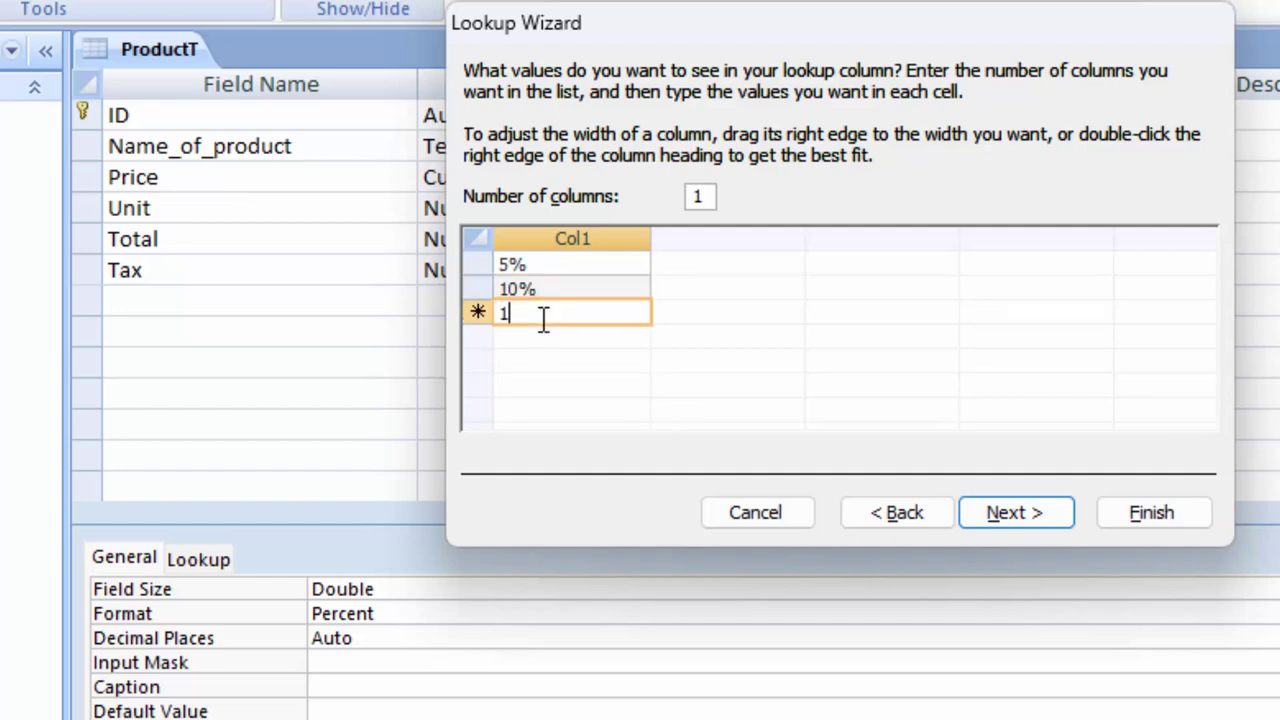
{"action": "type", "text": "8"}
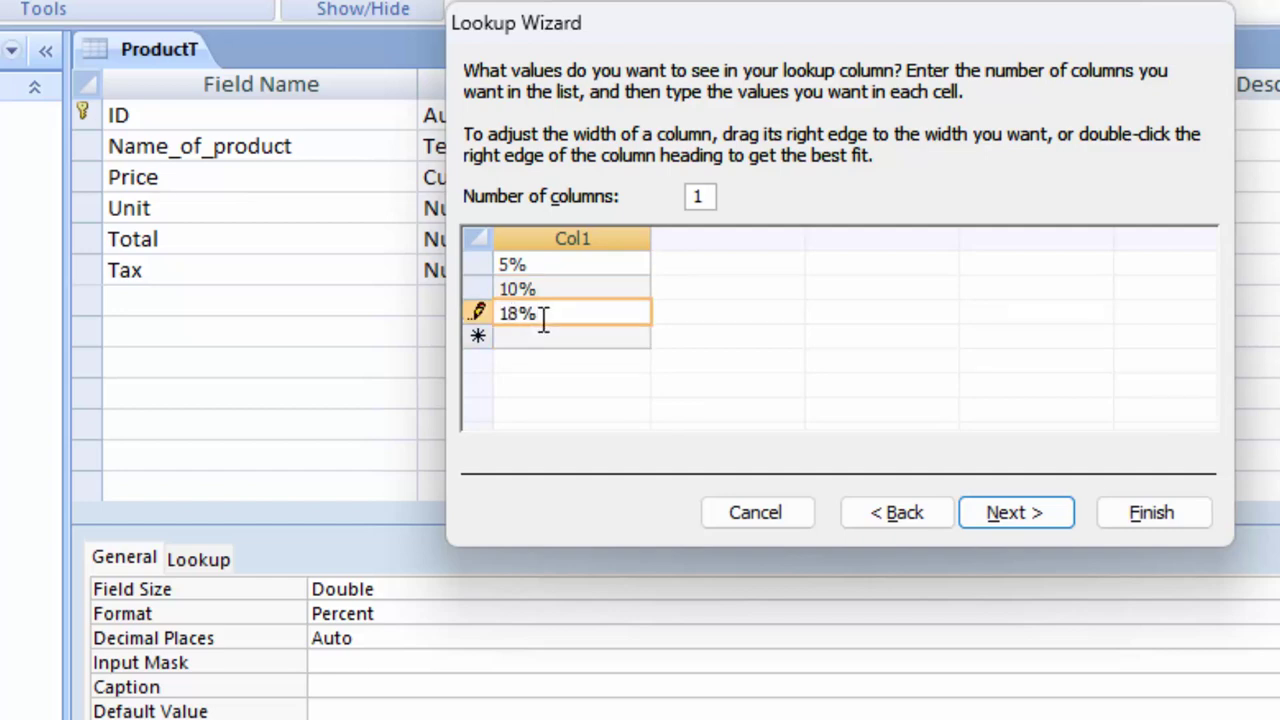
{"action": "left_click", "coordinate": [541, 338]}
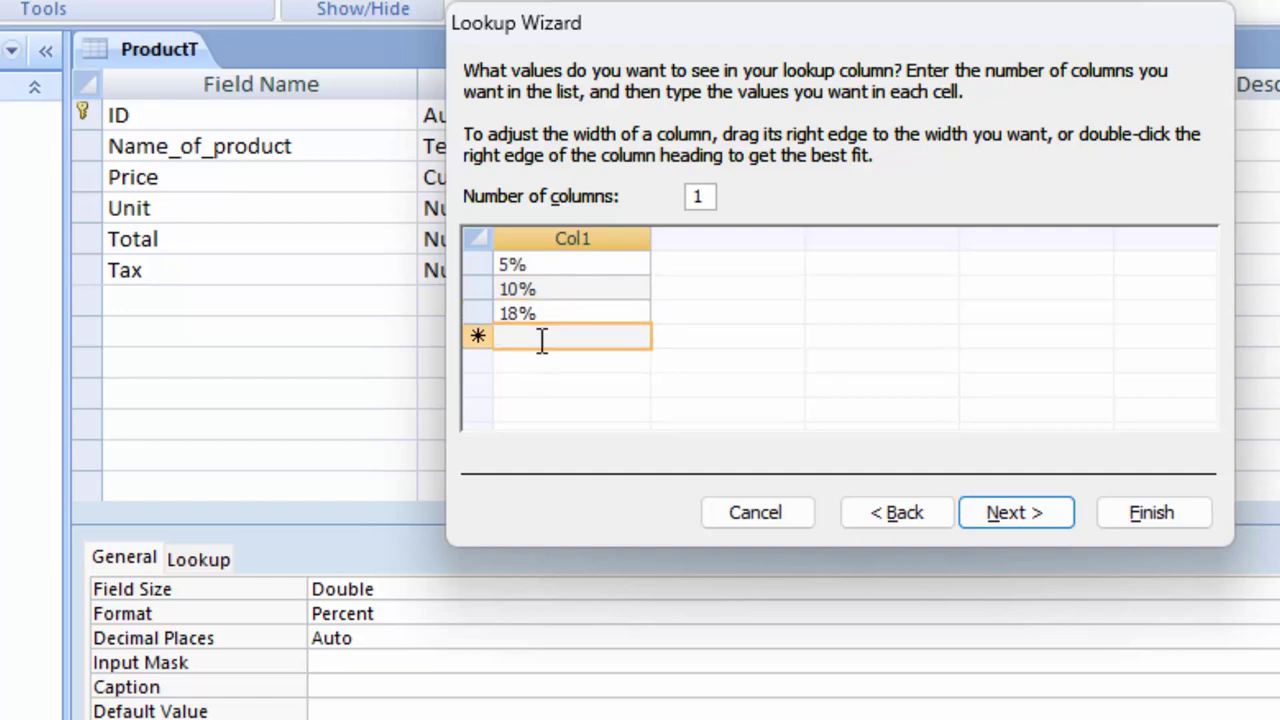
{"action": "type", "text": "12"}
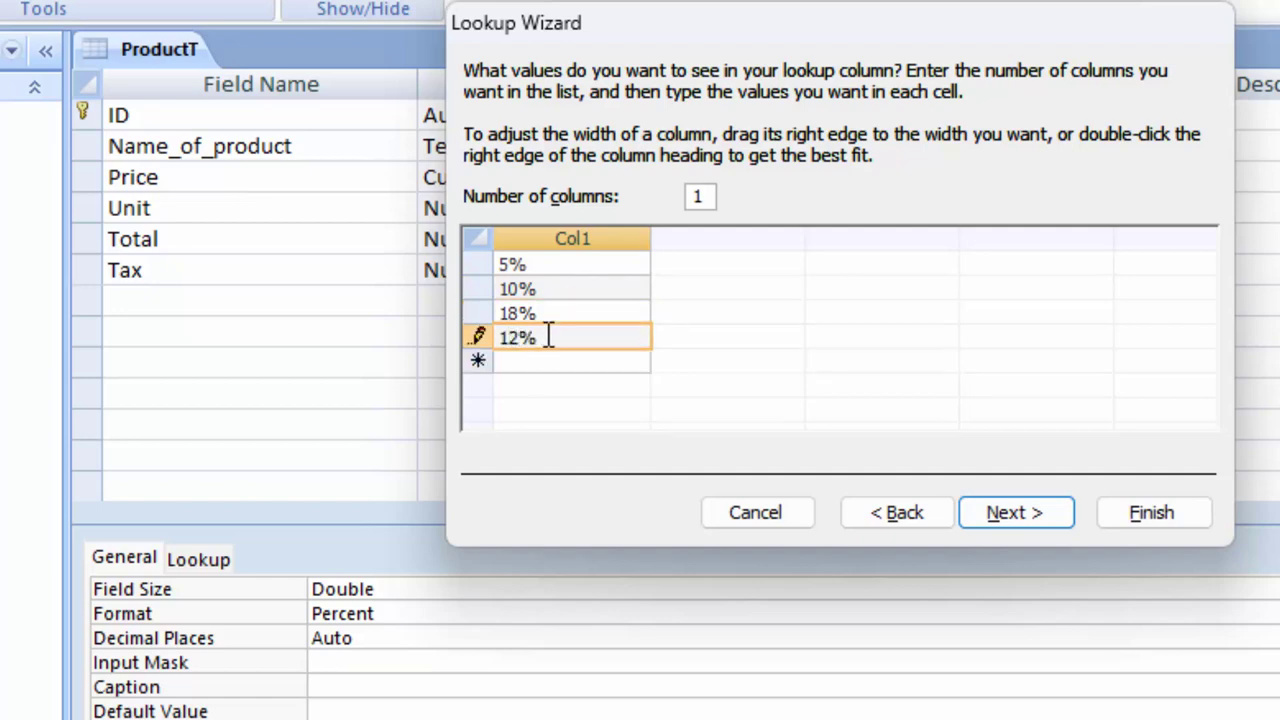
{"action": "left_click", "coordinate": [535, 363]}
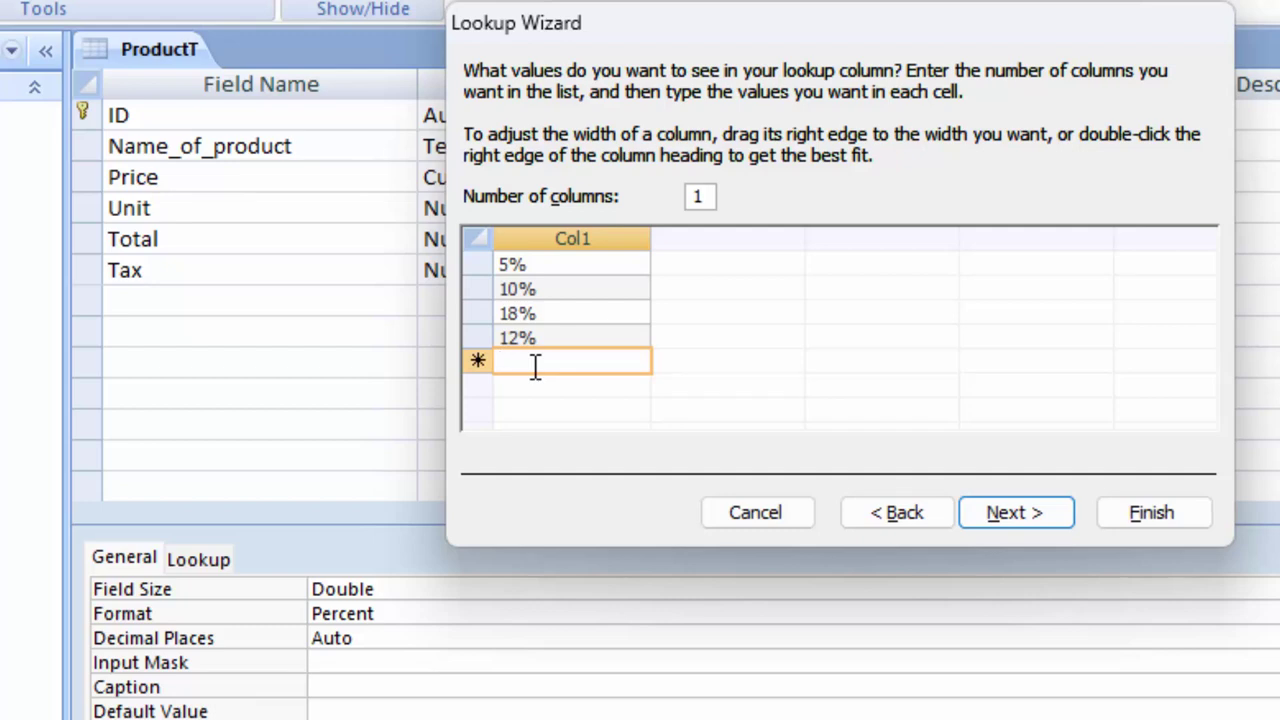
{"action": "type", "text": "21"}
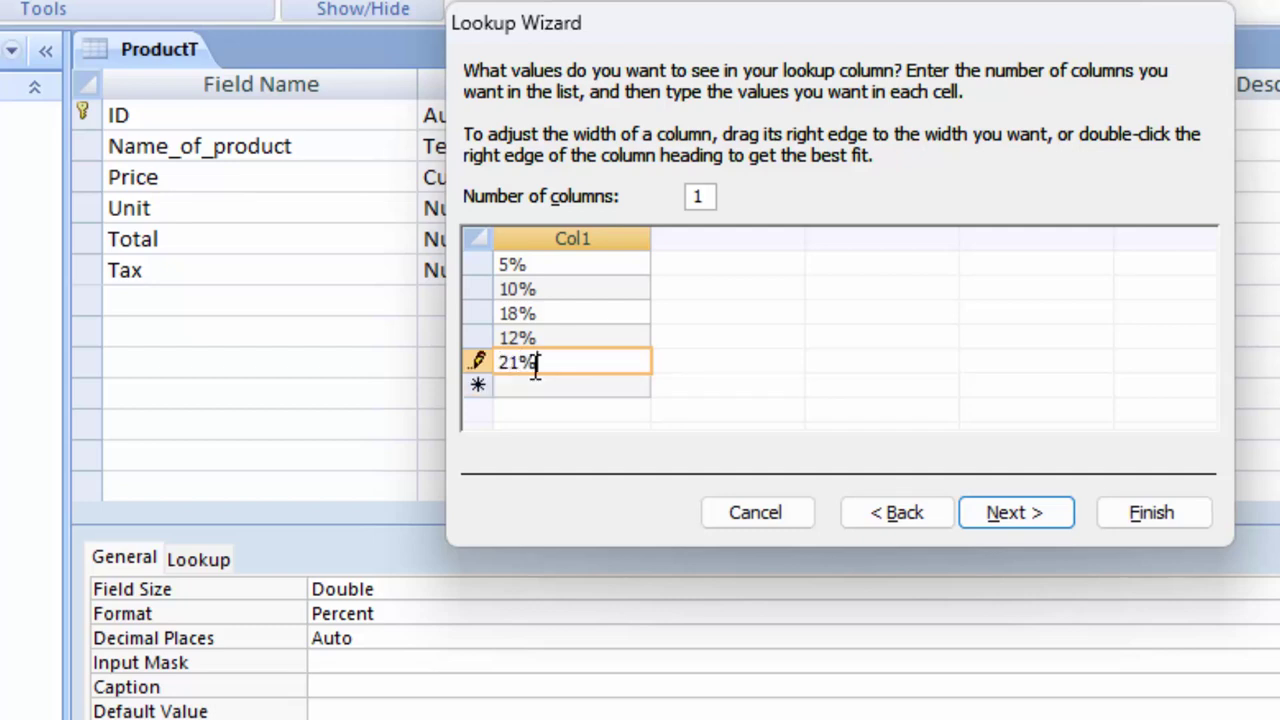
{"action": "key", "text": "Return"}
{"action": "type", "text": "2"}
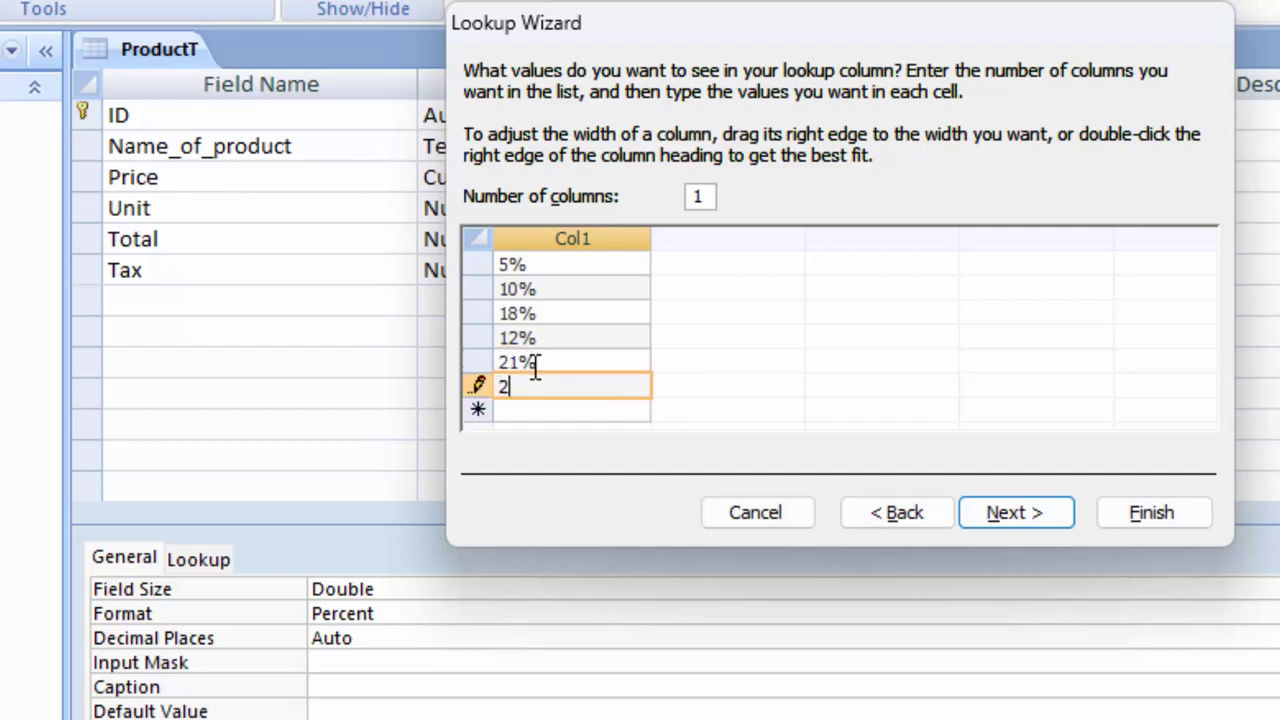
{"action": "type", "text": "8%"}
{"action": "left_click", "coordinate": [1045, 520]}
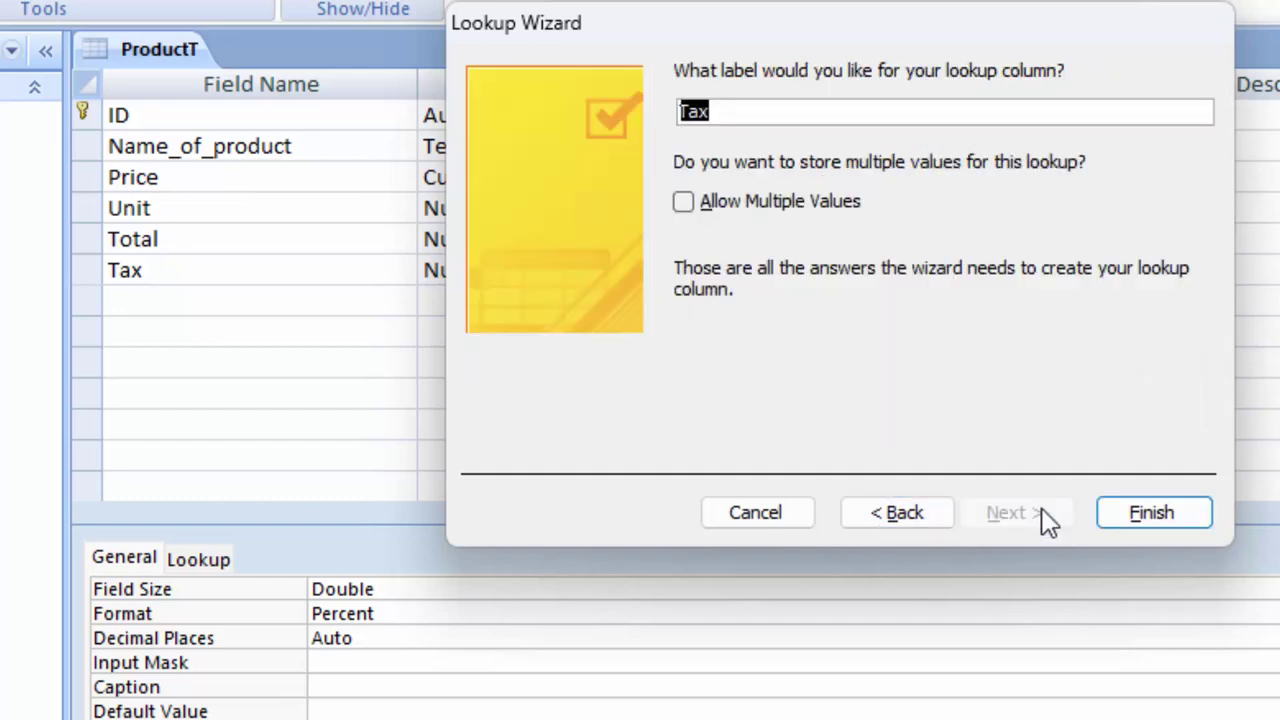
{"action": "left_click", "coordinate": [1110, 514]}
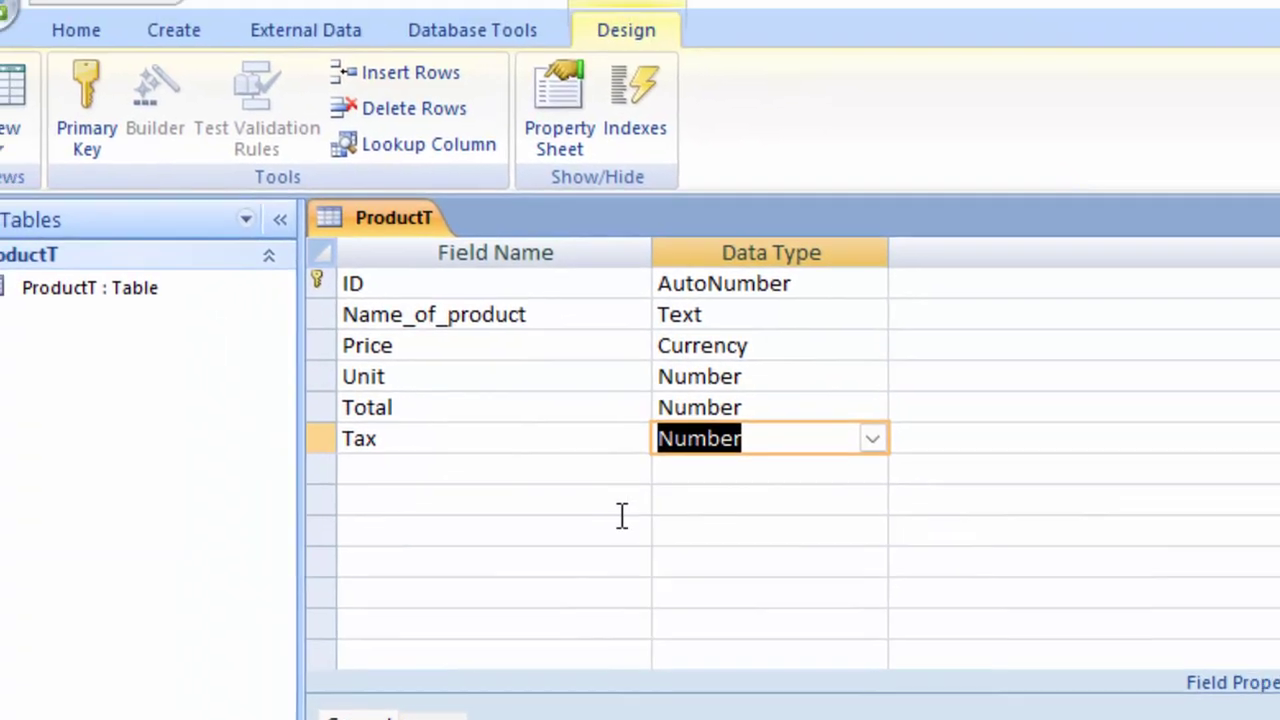
Step: Add a Tax Amount field of type Number, then switch ProductT to Datasheet view
{"action": "left_click", "coordinate": [403, 474]}
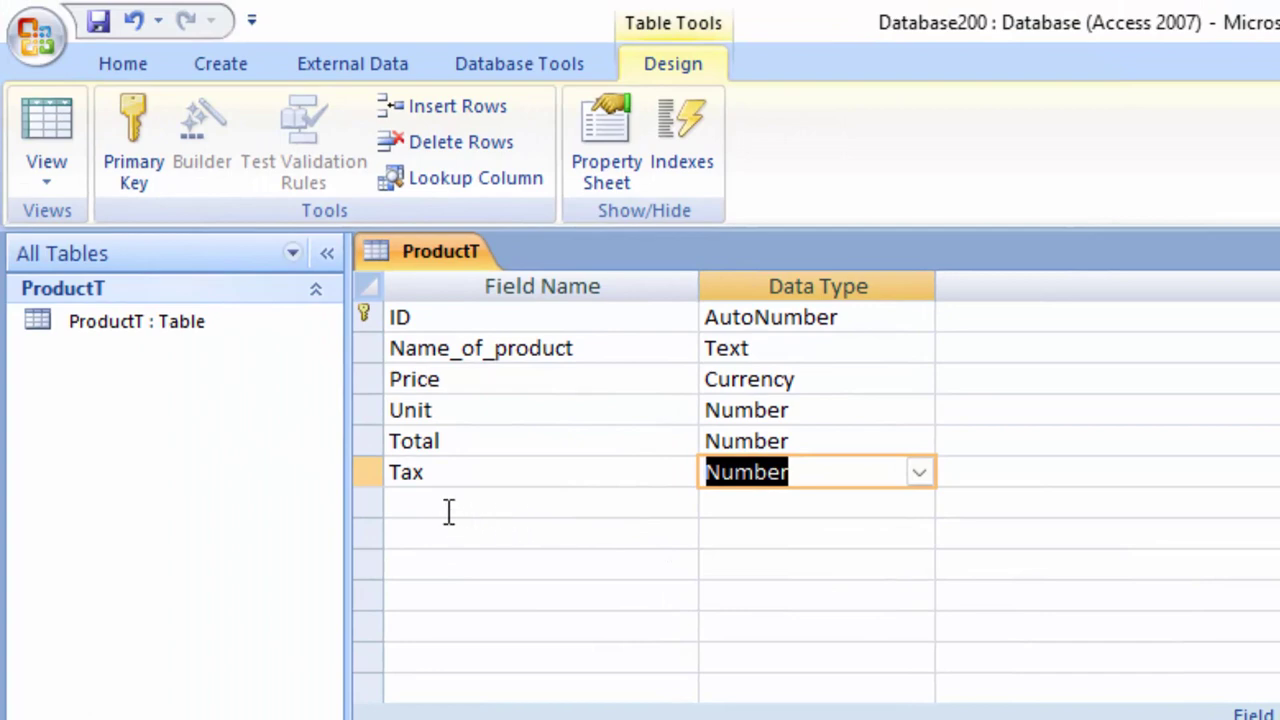
{"action": "type", "text": "T"}
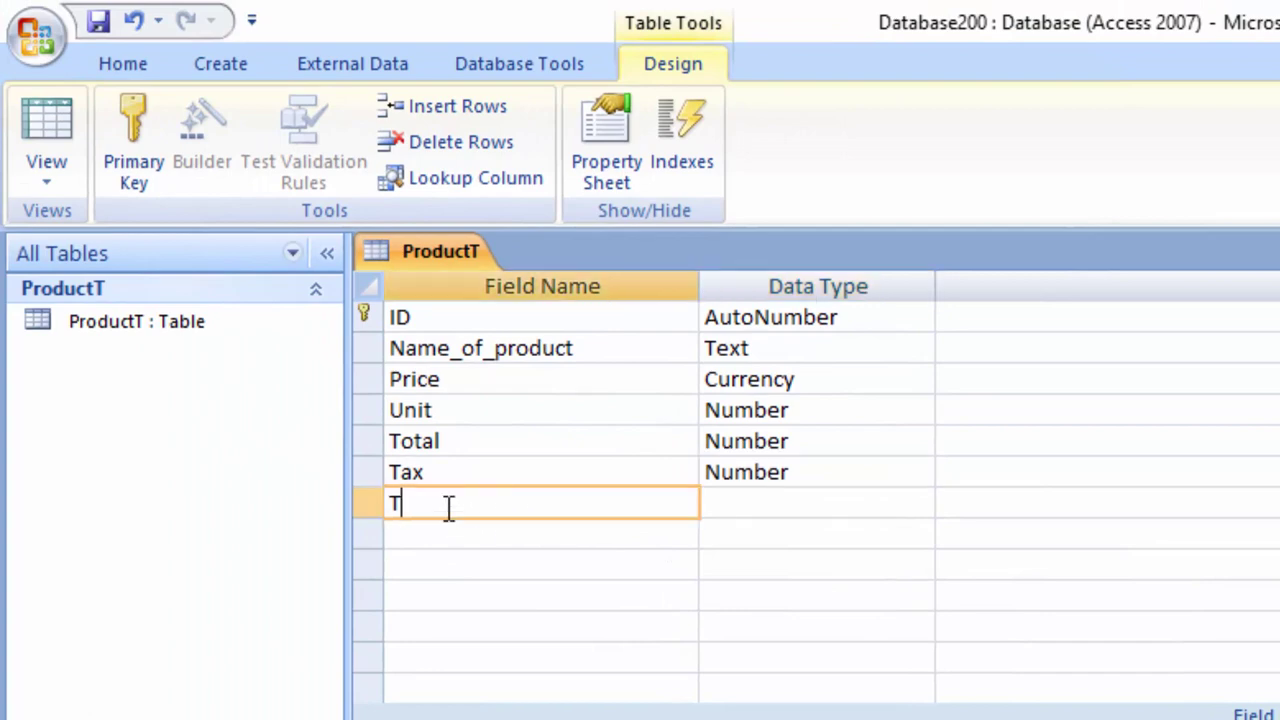
{"action": "type", "text": "ax A"}
{"action": "type", "text": "mount"}
{"action": "left_click", "coordinate": [724, 500]}
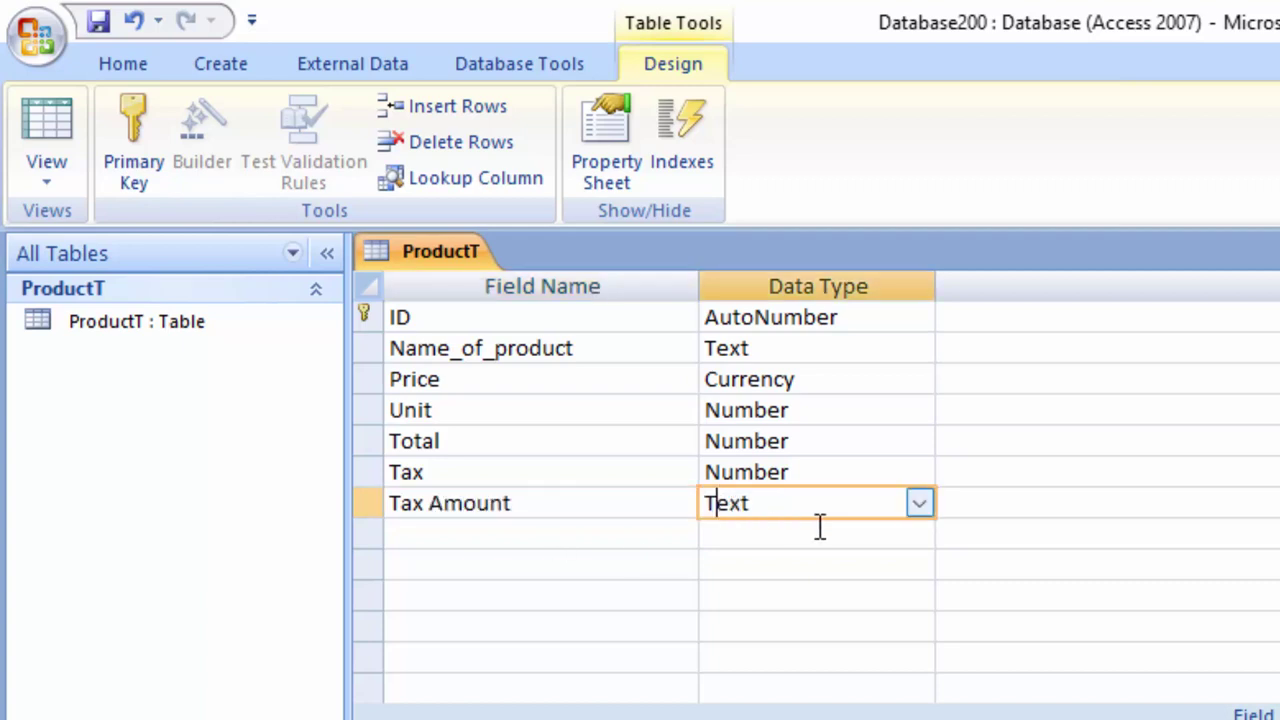
{"action": "left_click", "coordinate": [918, 504]}
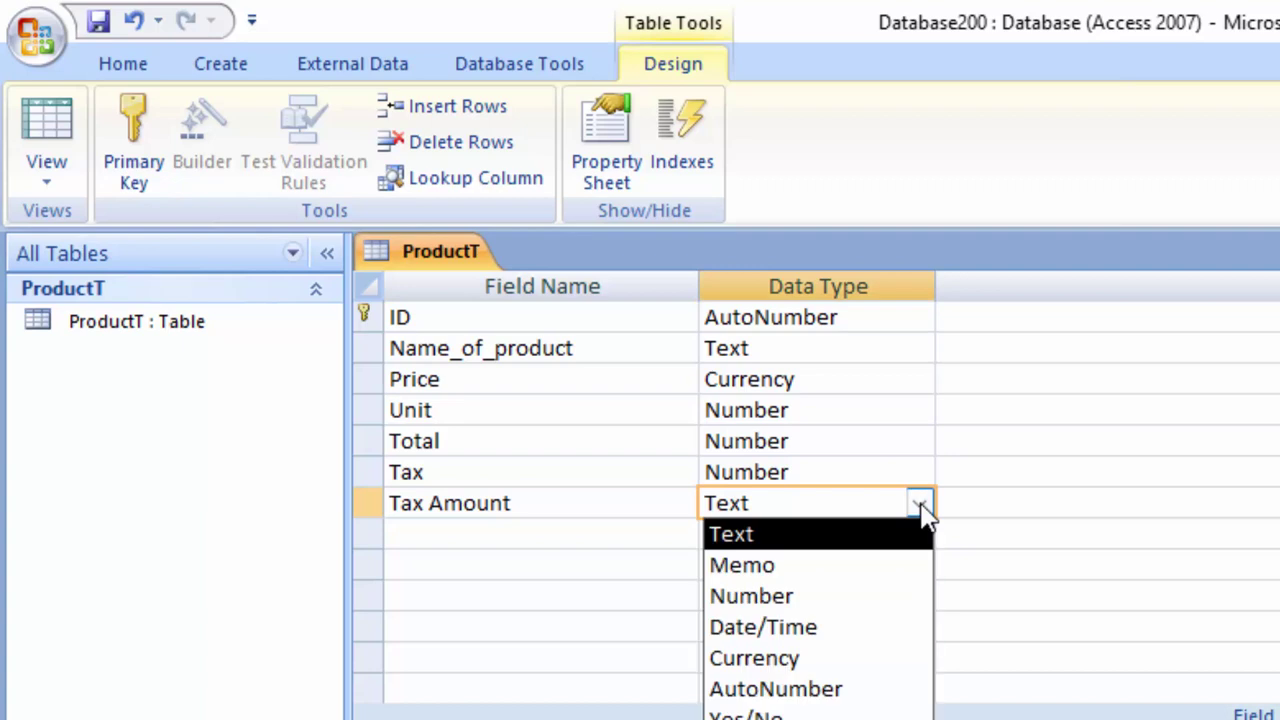
{"action": "left_click", "coordinate": [848, 598]}
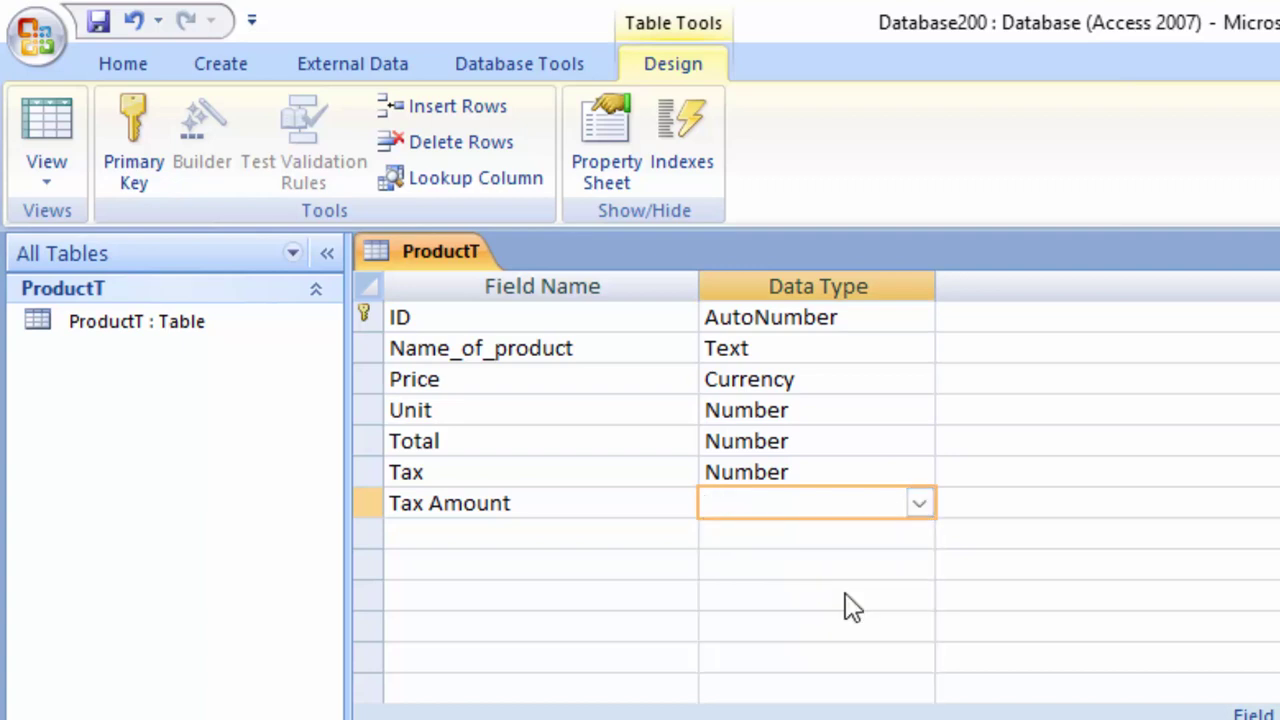
{"action": "type", "text": "Number"}
{"action": "left_click", "coordinate": [32, 145]}
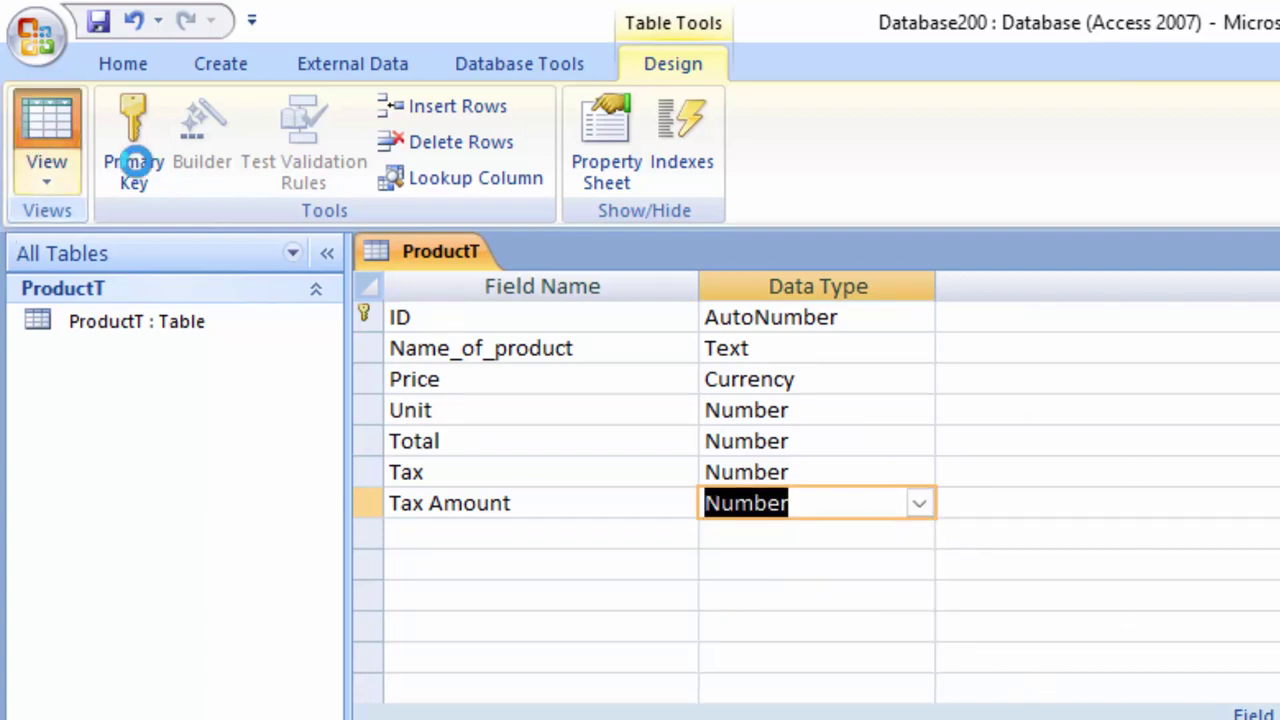
Step: Save the table, widen Name_of_product, and enter the product name Fortune Mustered Oil
{"action": "left_click", "coordinate": [1098, 698]}
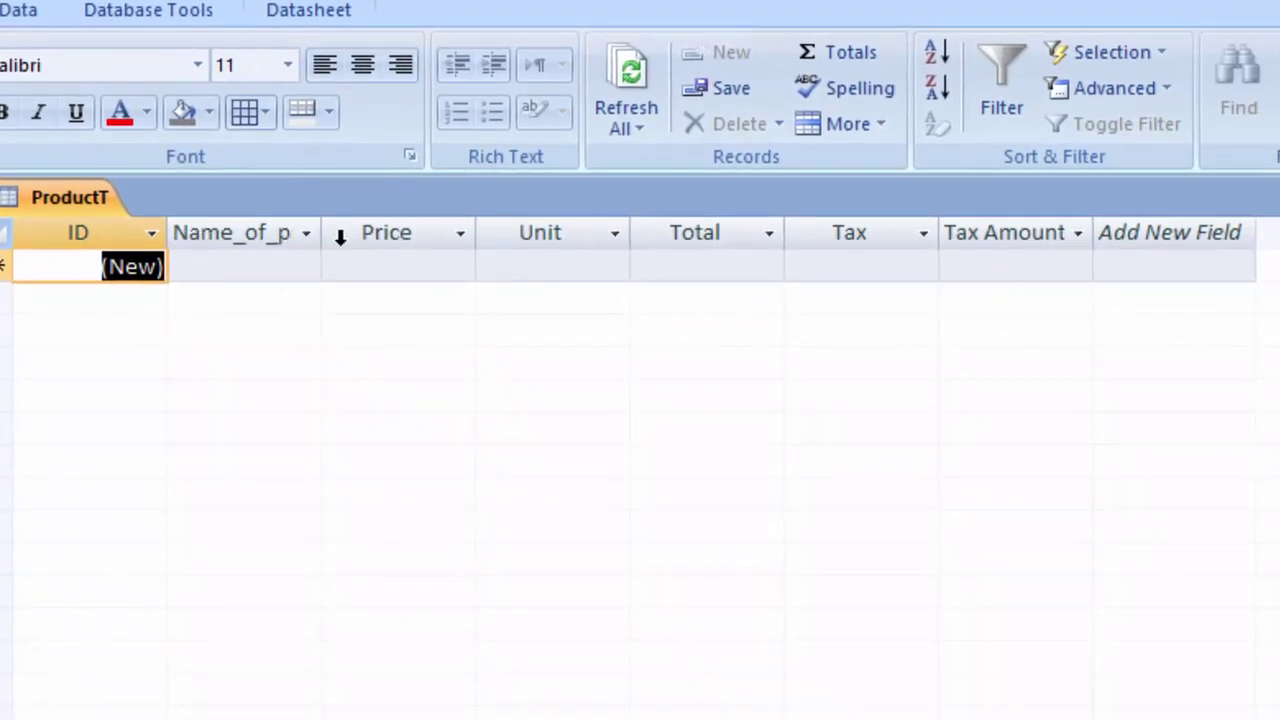
{"action": "left_click_drag", "start_coordinate": [322, 238], "coordinate": [459, 290]}
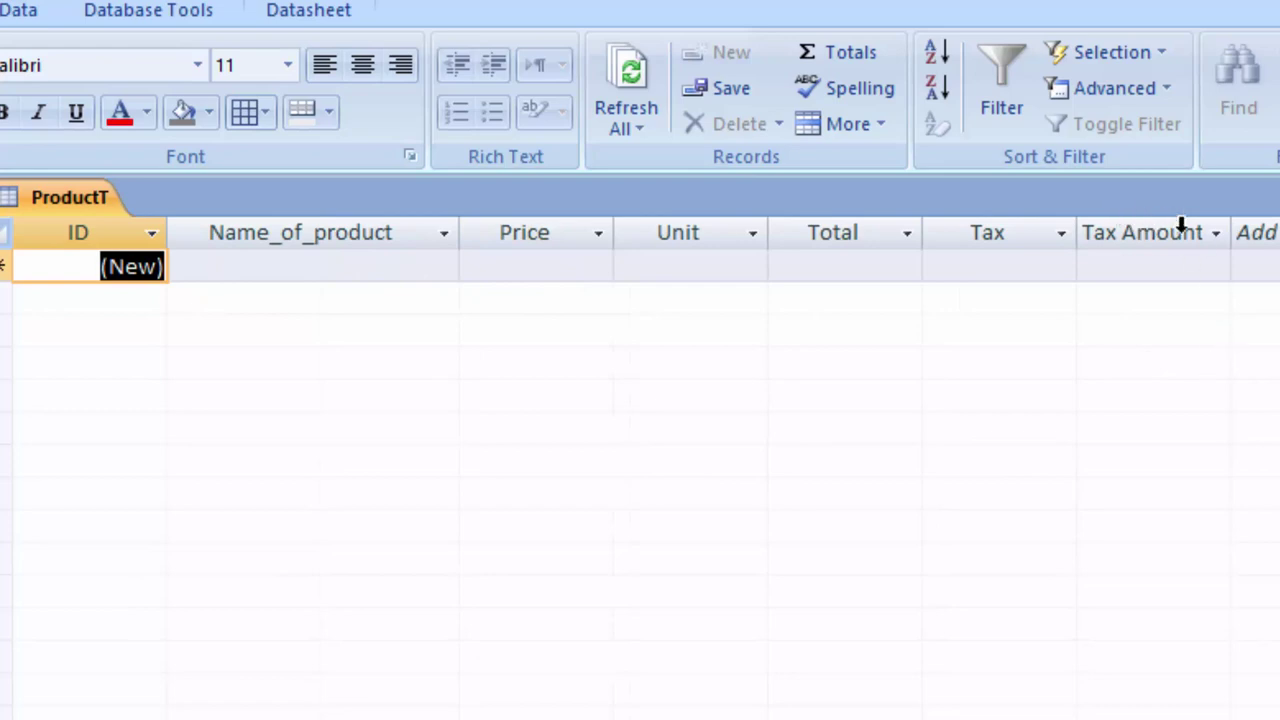
{"action": "left_click", "coordinate": [255, 270]}
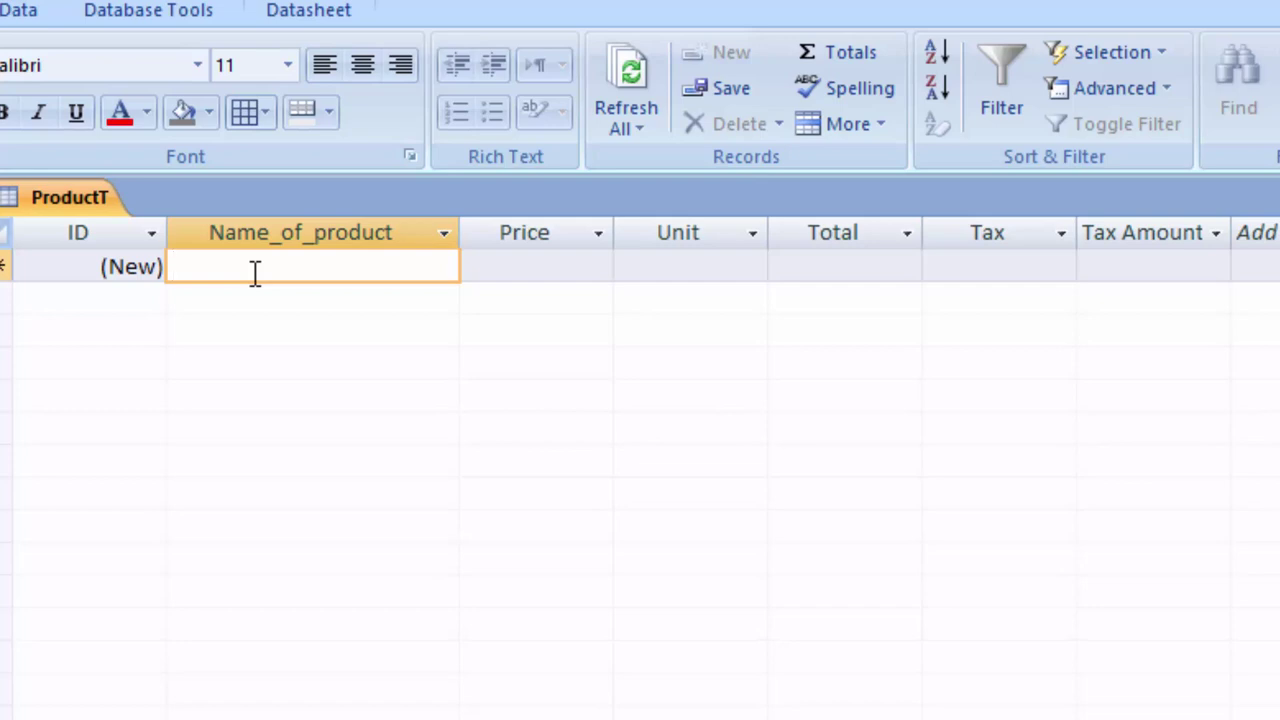
{"action": "type", "text": "Ref"}
{"action": "type", "text": "ine"}
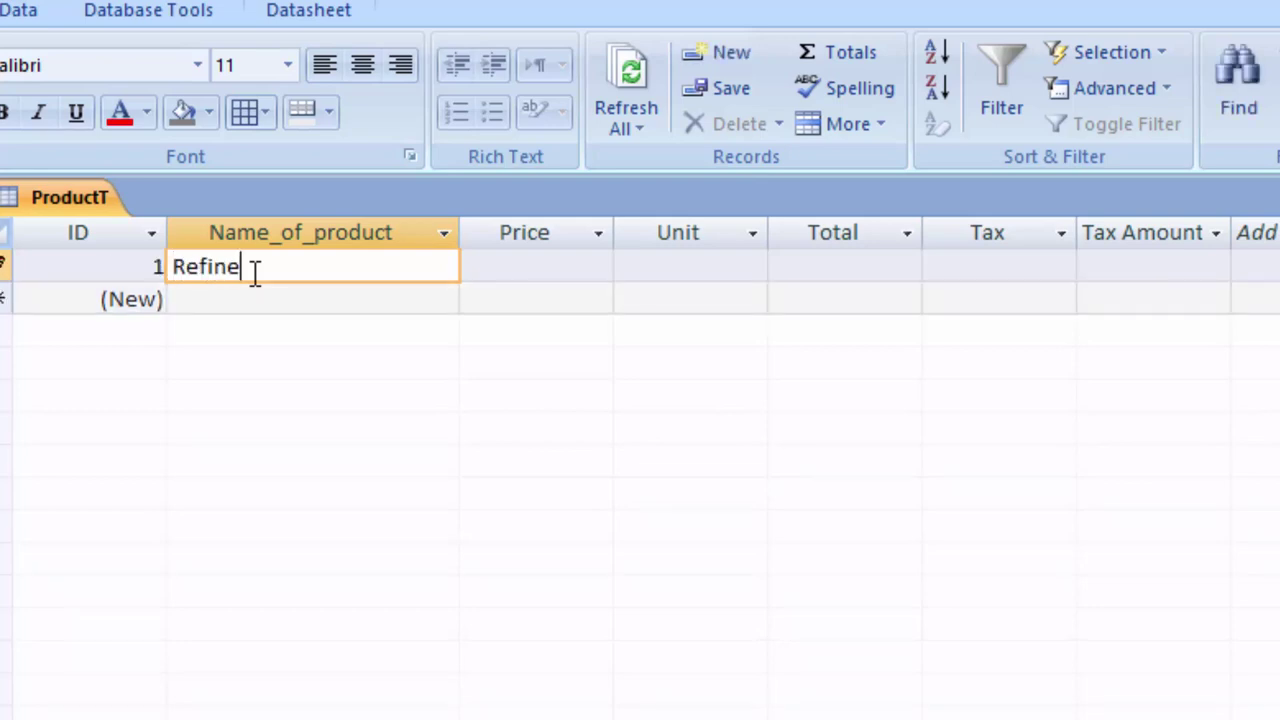
{"action": "type", "text": "d"}
{"action": "key", "text": "BackSpace"}
{"action": "key", "text": "BackSpace"}
{"action": "key", "text": "BackSpace"}
{"action": "key", "text": "BackSpace"}
{"action": "key", "text": "BackSpace"}
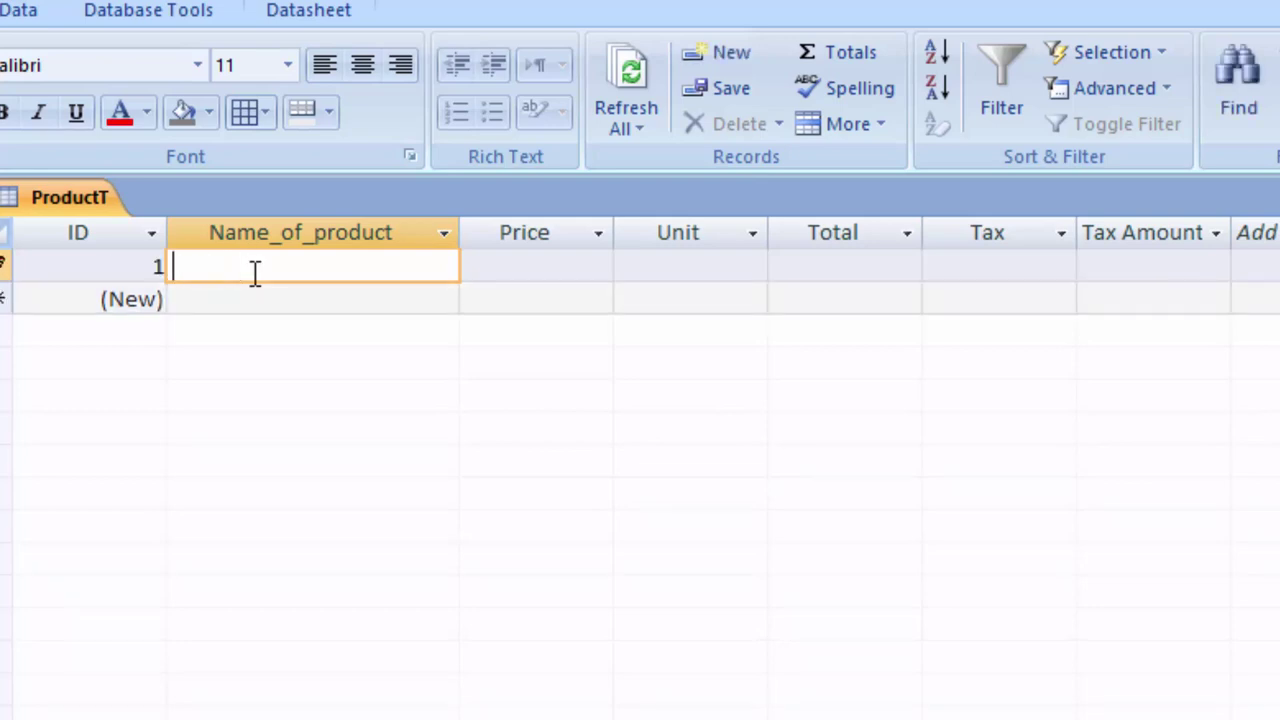
{"action": "type", "text": "orm"}
{"action": "key", "text": "BackSpace"}
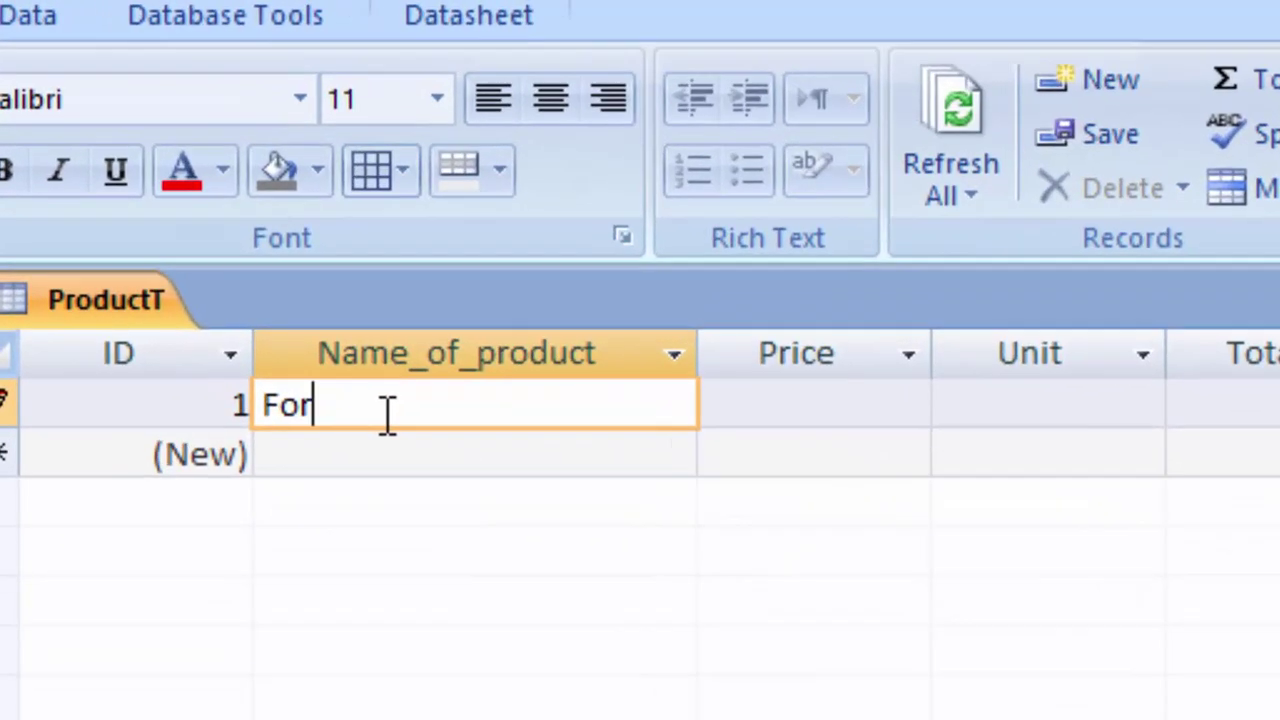
{"action": "type", "text": "ti"}
{"action": "key", "text": "BackSpace"}
{"action": "type", "text": "une Must"}
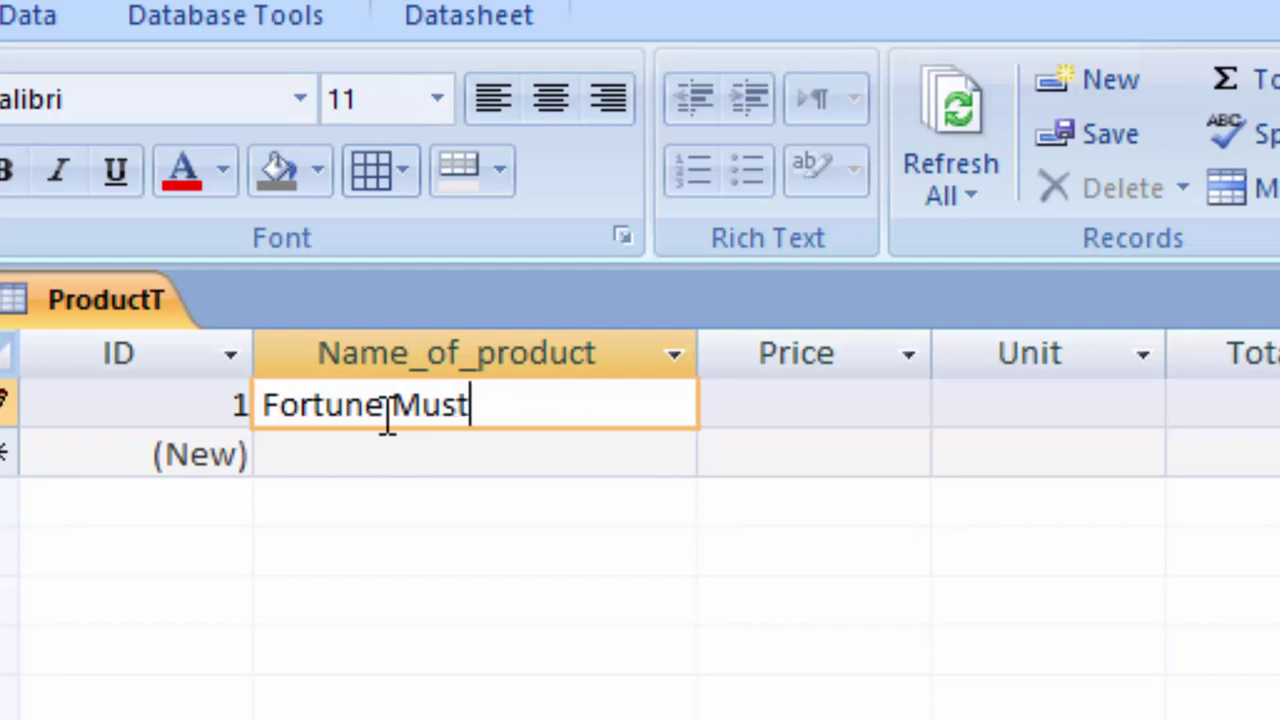
{"action": "type", "text": "ered O"}
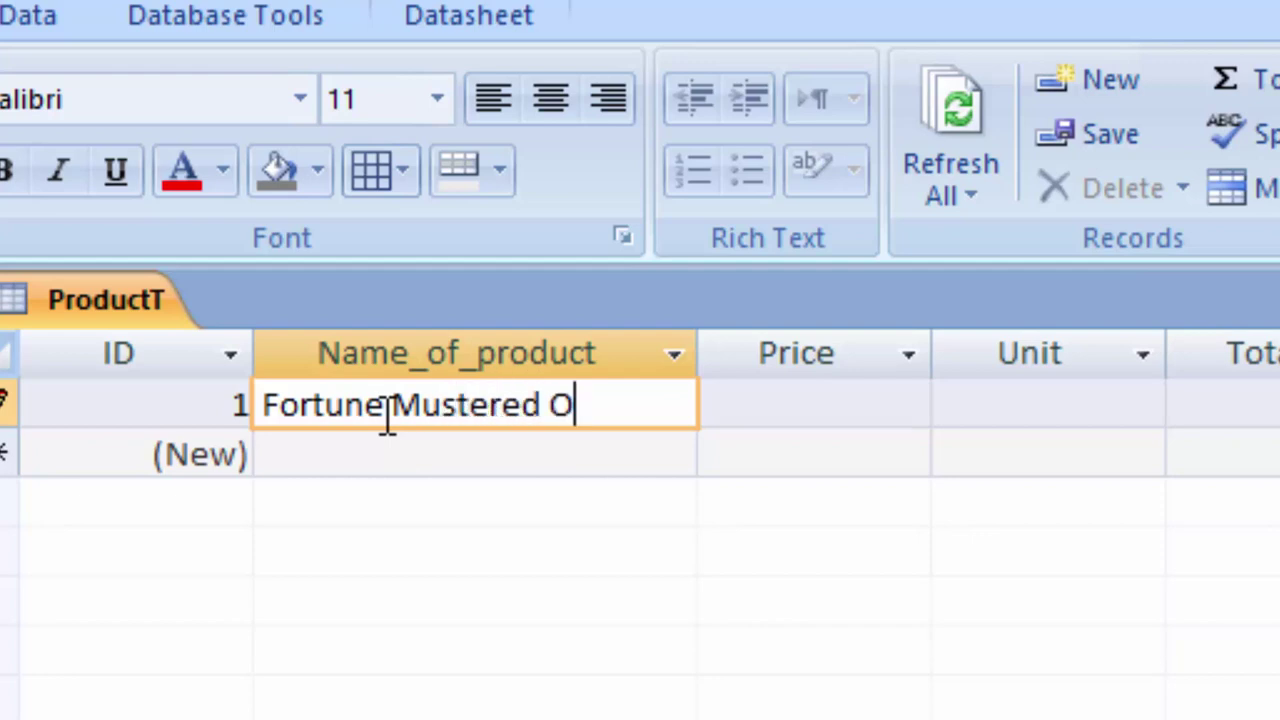
{"action": "type", "text": "il"}
Step: Fill in price 130, 17 units, and a 5% tax rate for the record
{"action": "left_click", "coordinate": [800, 414]}
{"action": "type", "text": "1"}
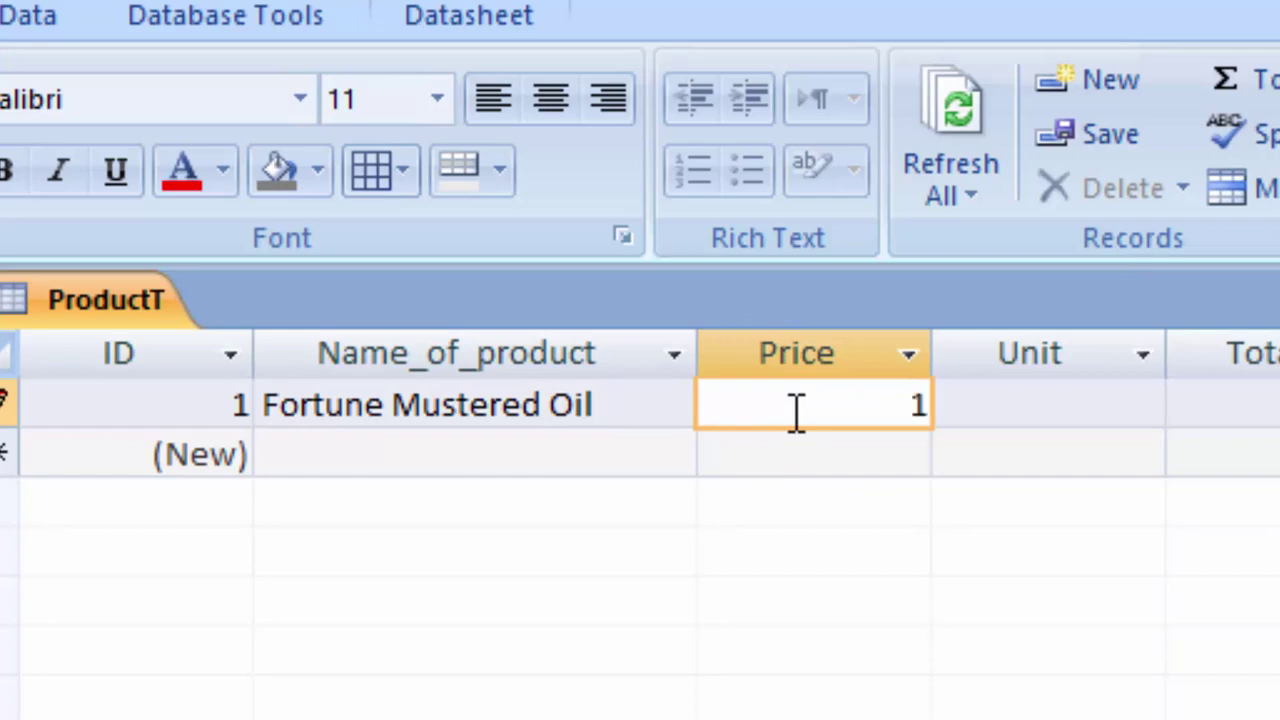
{"action": "type", "text": "30"}
{"action": "left_click", "coordinate": [734, 297]}
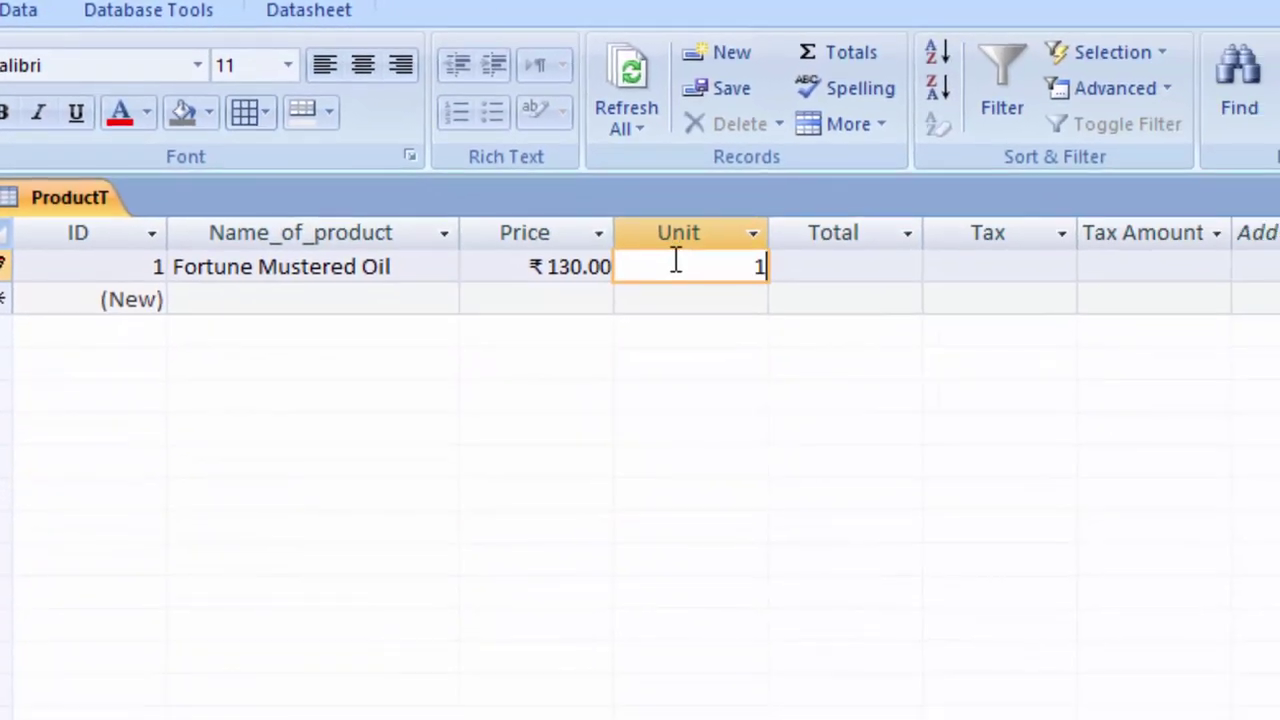
{"action": "type", "text": "7"}
{"action": "left_click", "coordinate": [876, 272]}
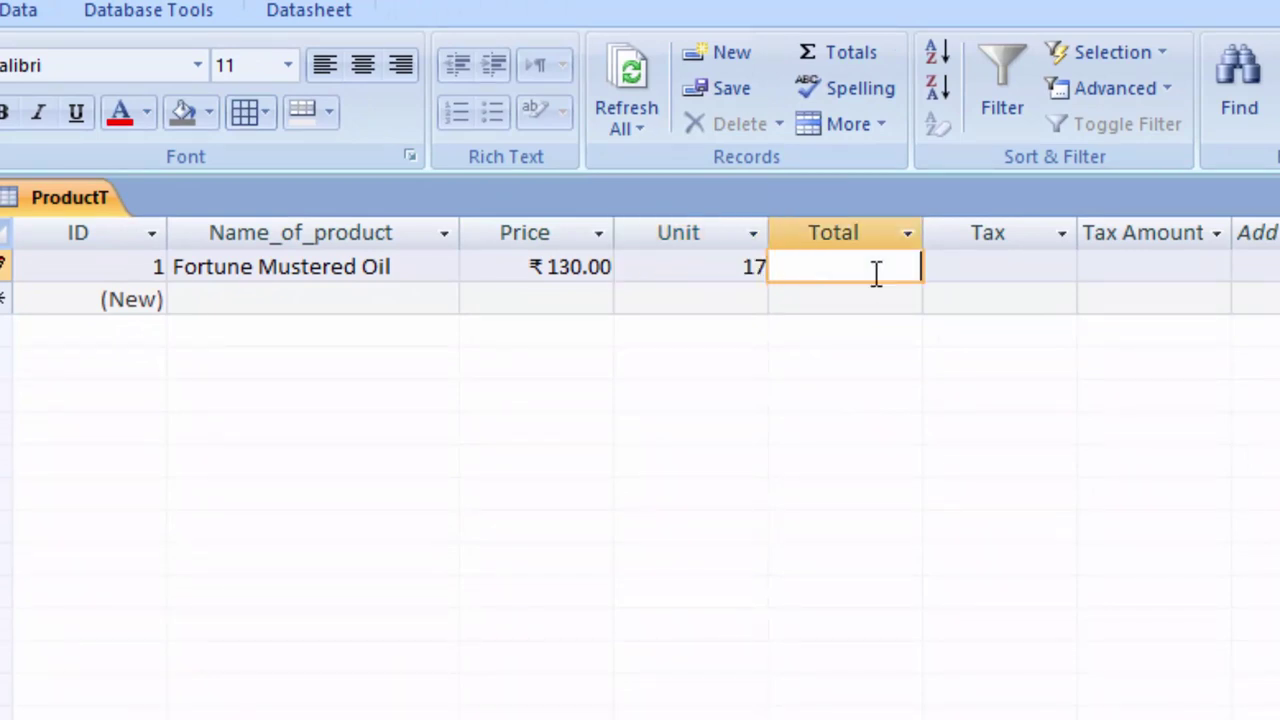
{"action": "left_click", "coordinate": [1016, 270]}
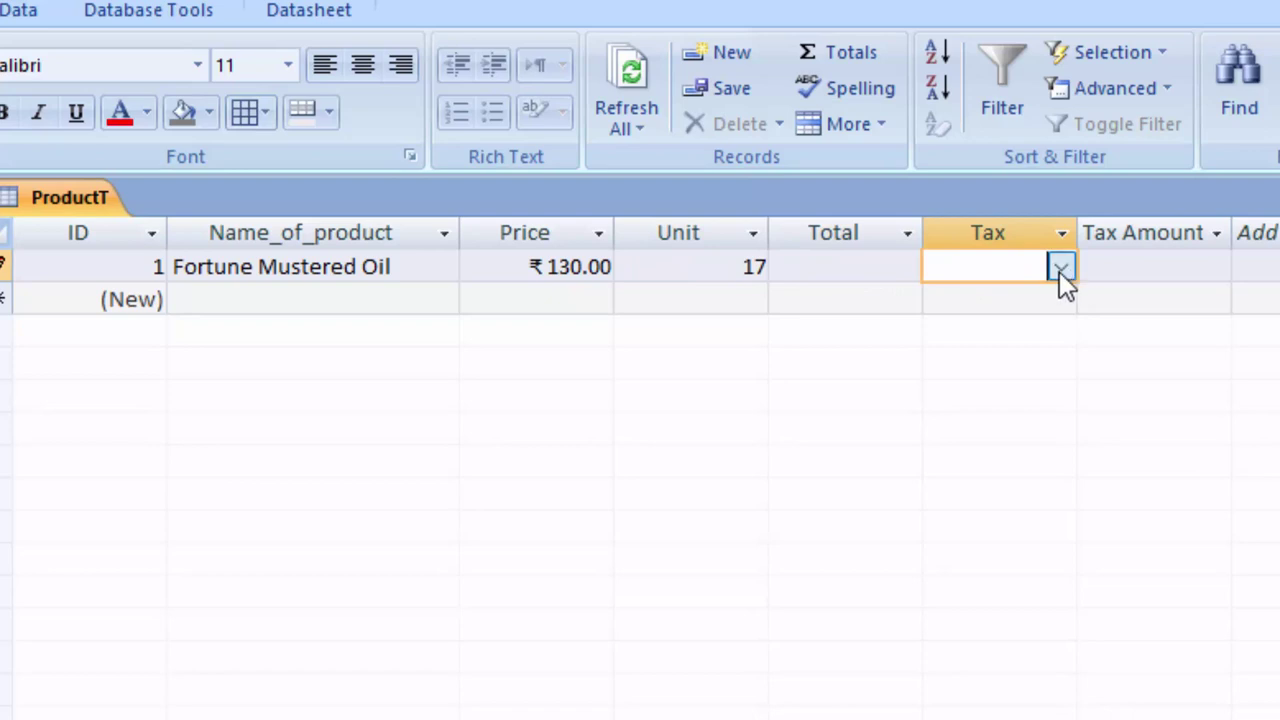
{"action": "left_click", "coordinate": [1060, 268]}
{"action": "left_click", "coordinate": [998, 300]}
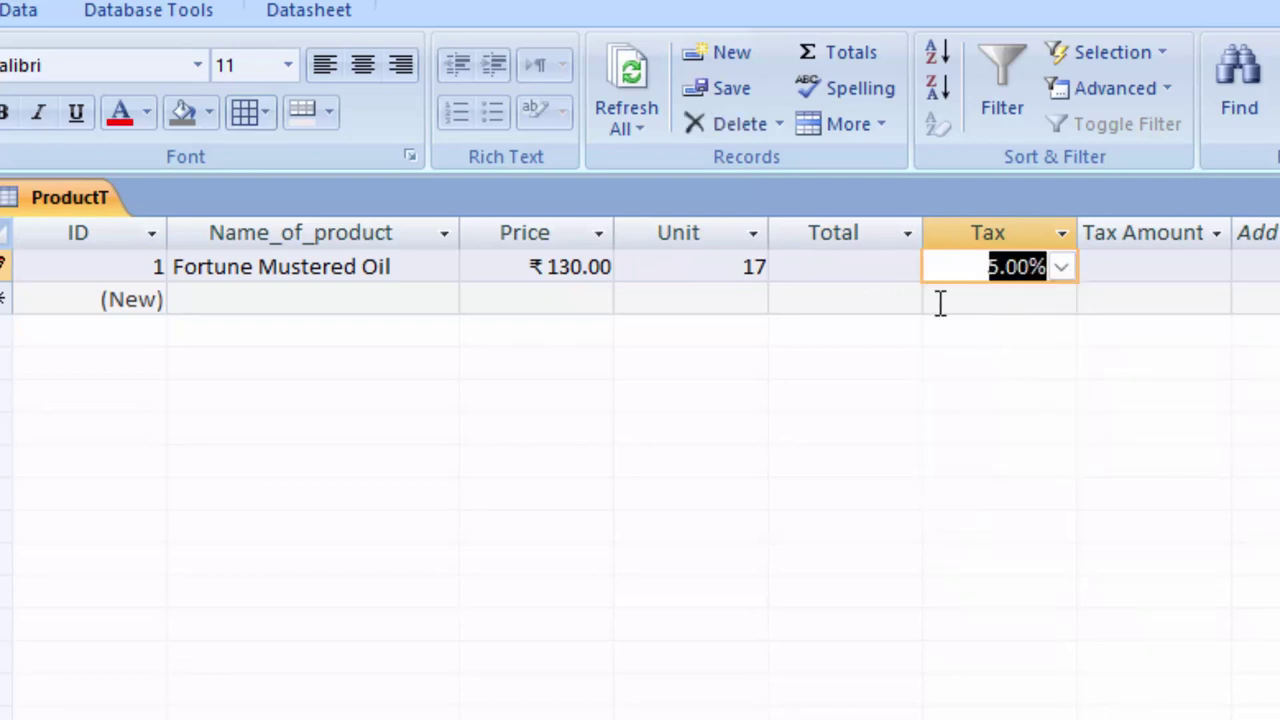
{"action": "left_click", "coordinate": [857, 266]}
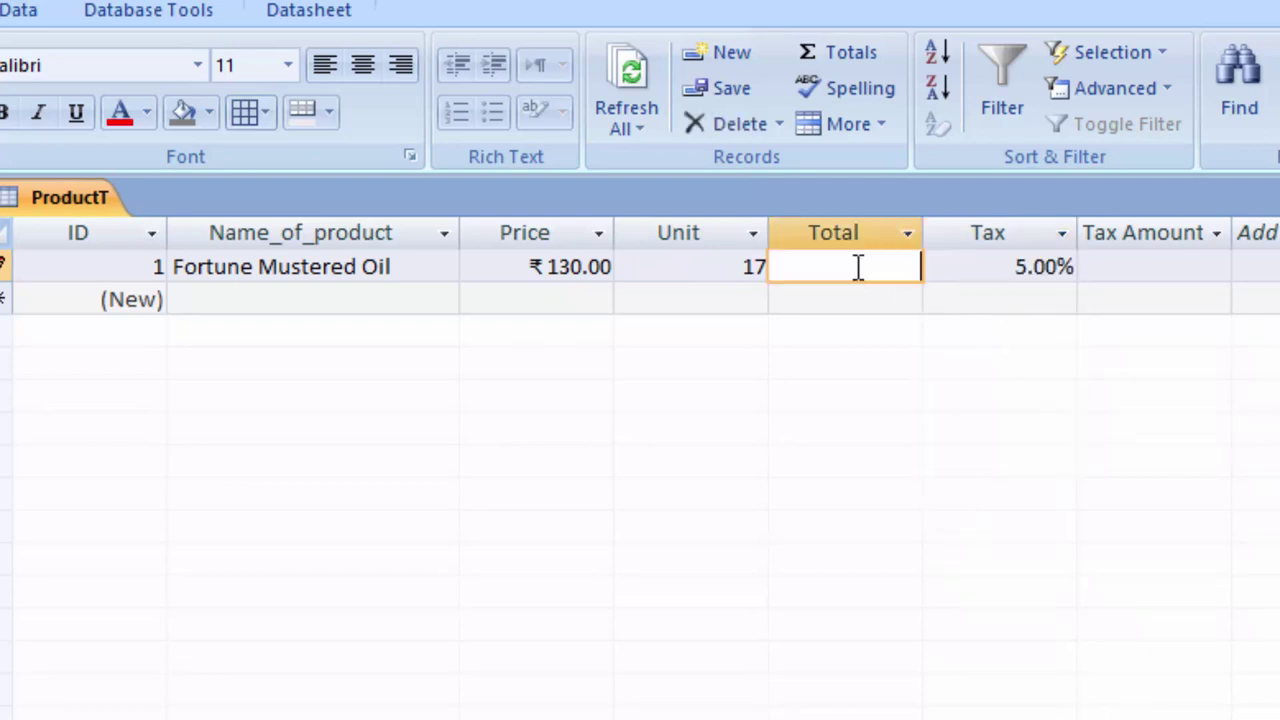
{"action": "left_click", "coordinate": [1175, 265]}
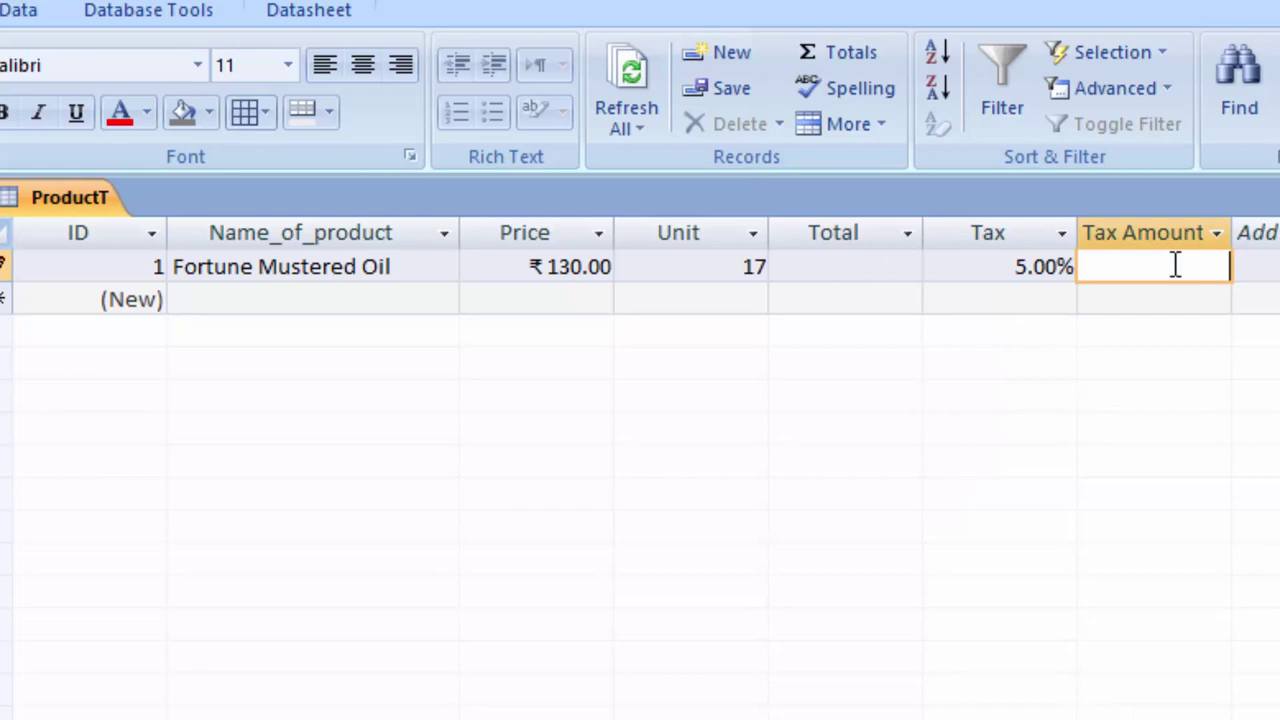
{"action": "left_click", "coordinate": [851, 265]}
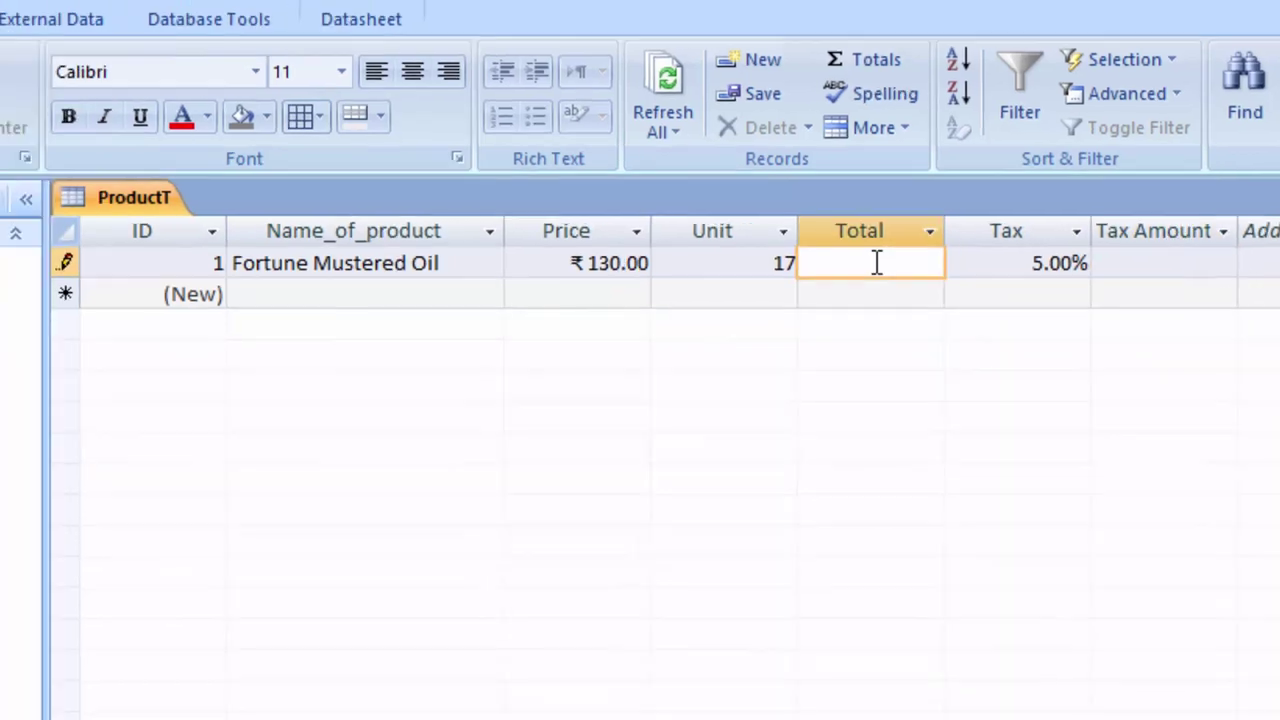
Step: Save and close ProductT, then start a new query in Query Design
{"action": "right_click", "coordinate": [367, 197]}
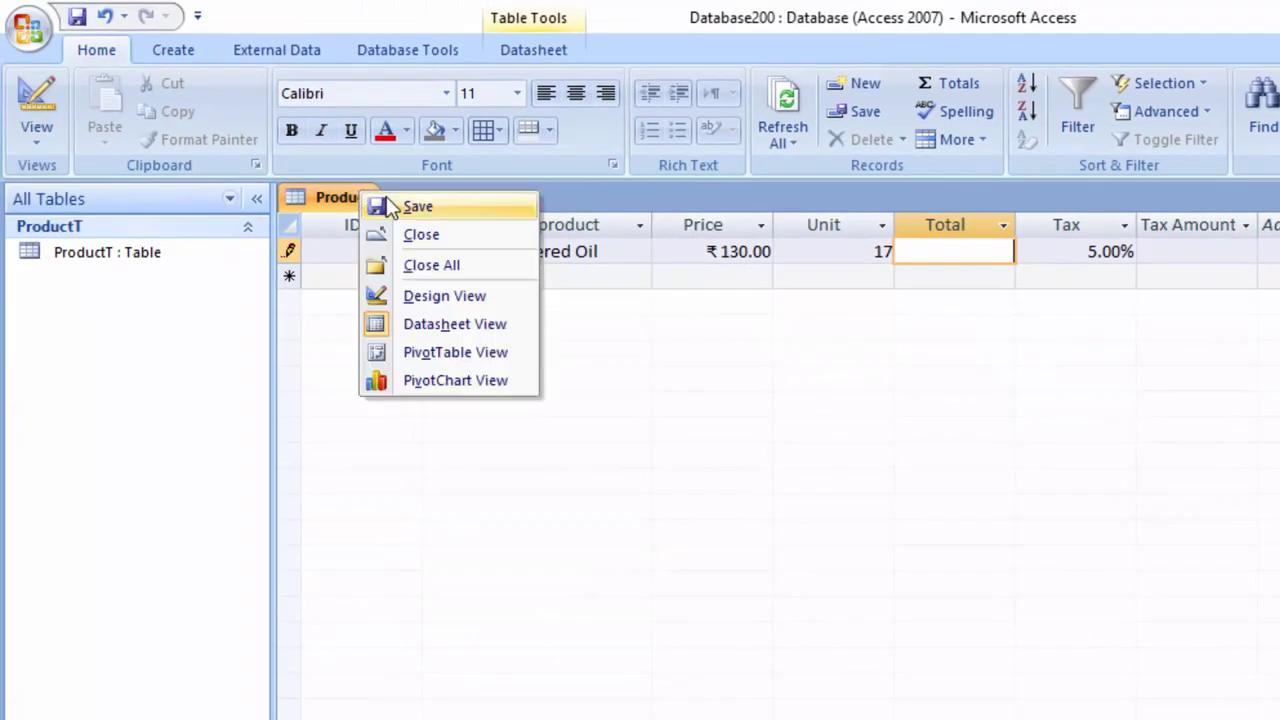
{"action": "left_click", "coordinate": [378, 207]}
{"action": "right_click", "coordinate": [360, 203]}
{"action": "left_click", "coordinate": [415, 247]}
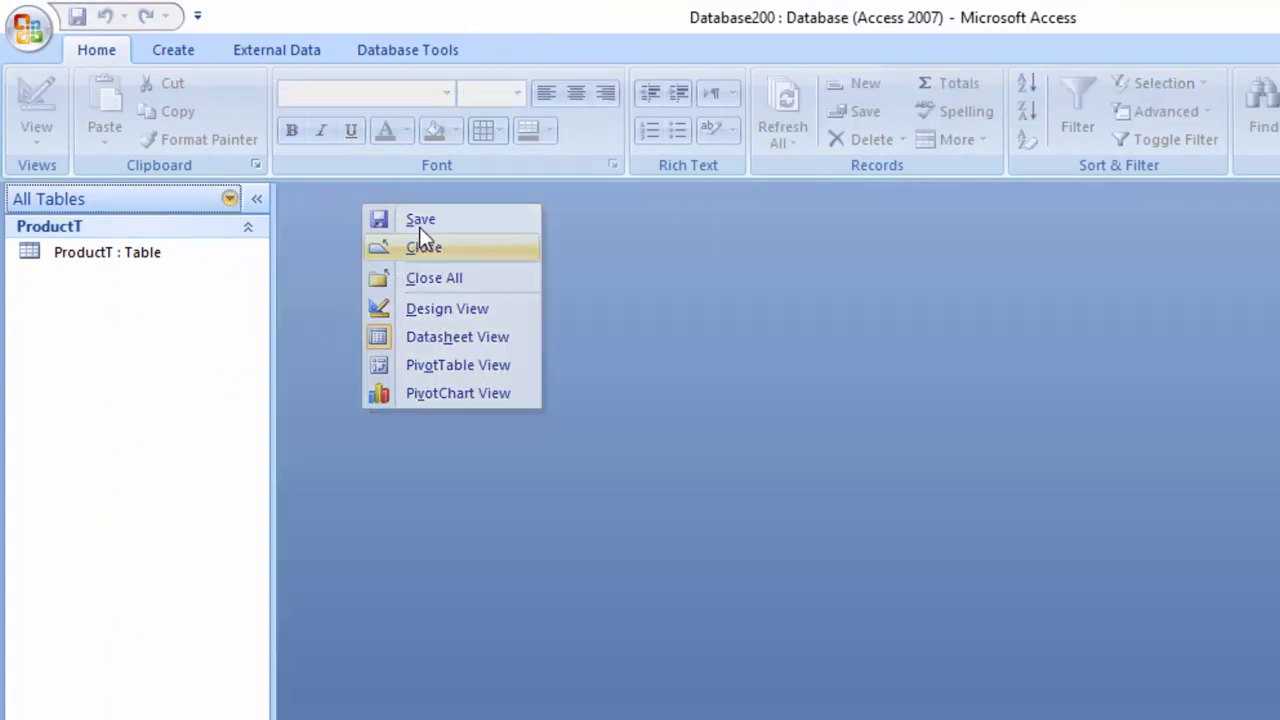
{"action": "left_click", "coordinate": [180, 50]}
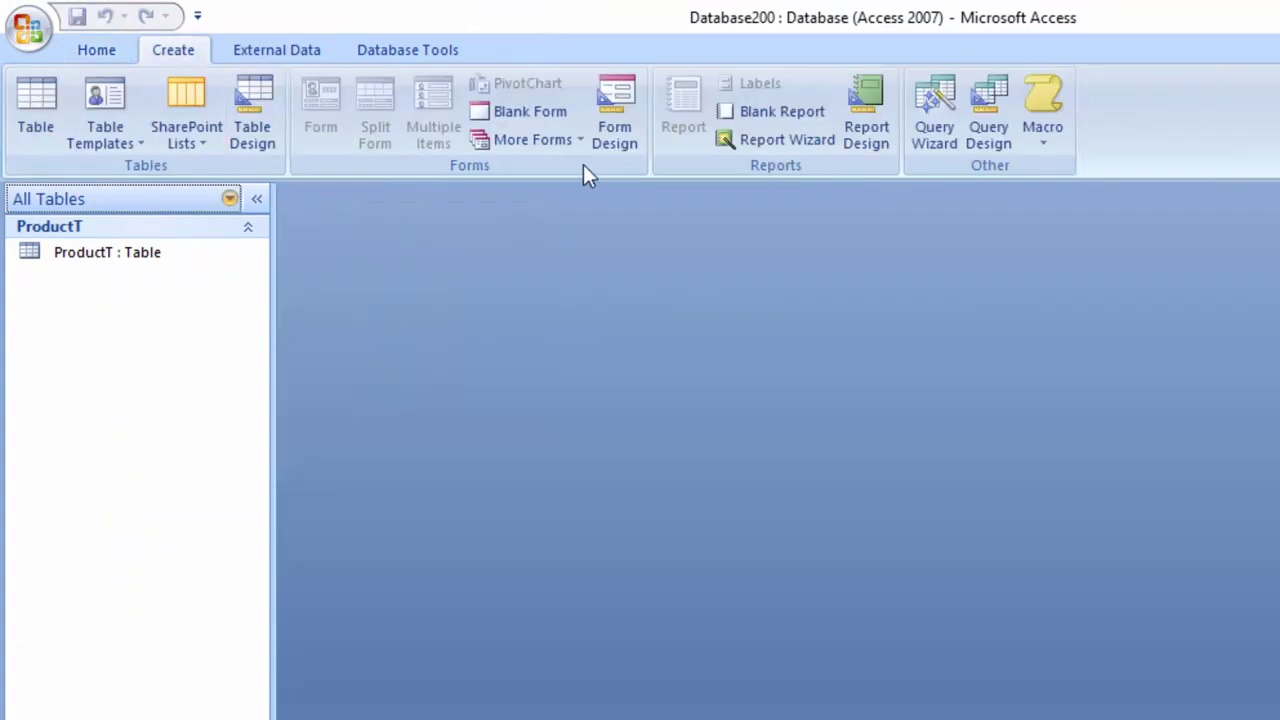
{"action": "left_click", "coordinate": [996, 95]}
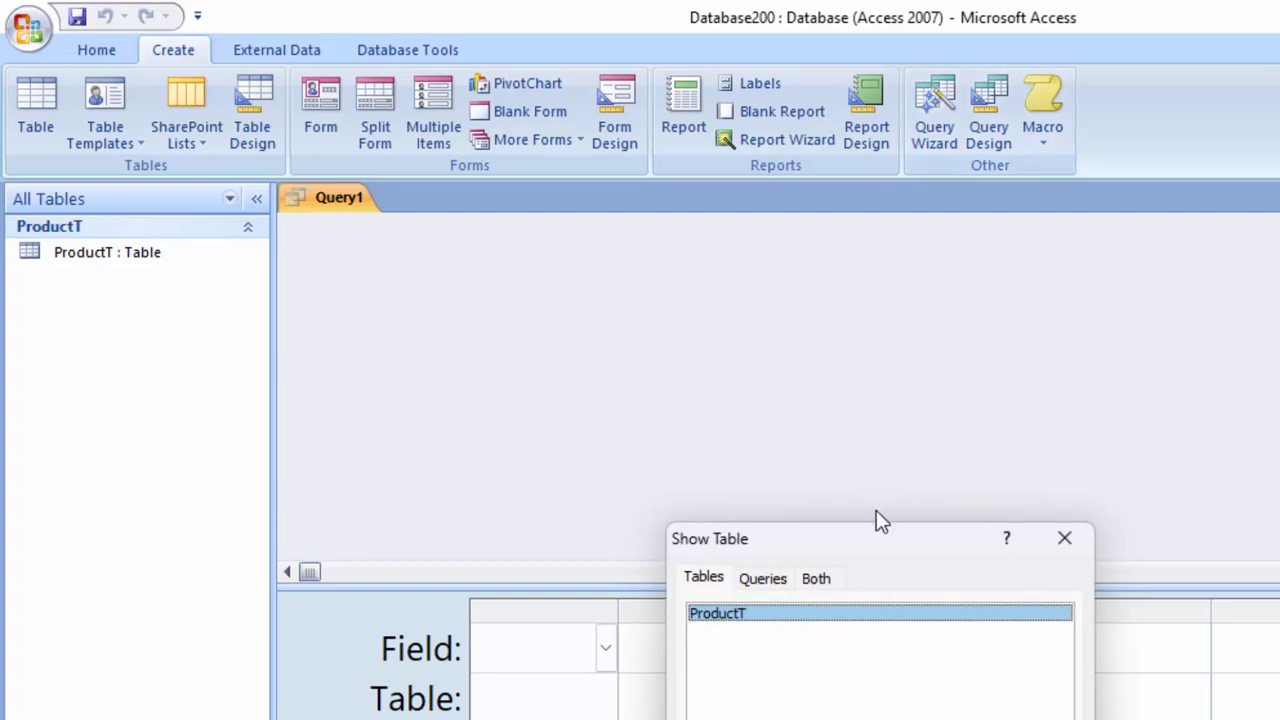
Step: Add ProductT to Query1 and drag all its fields into the design grid
{"action": "left_click_drag", "start_coordinate": [876, 530], "coordinate": [876, 118]}
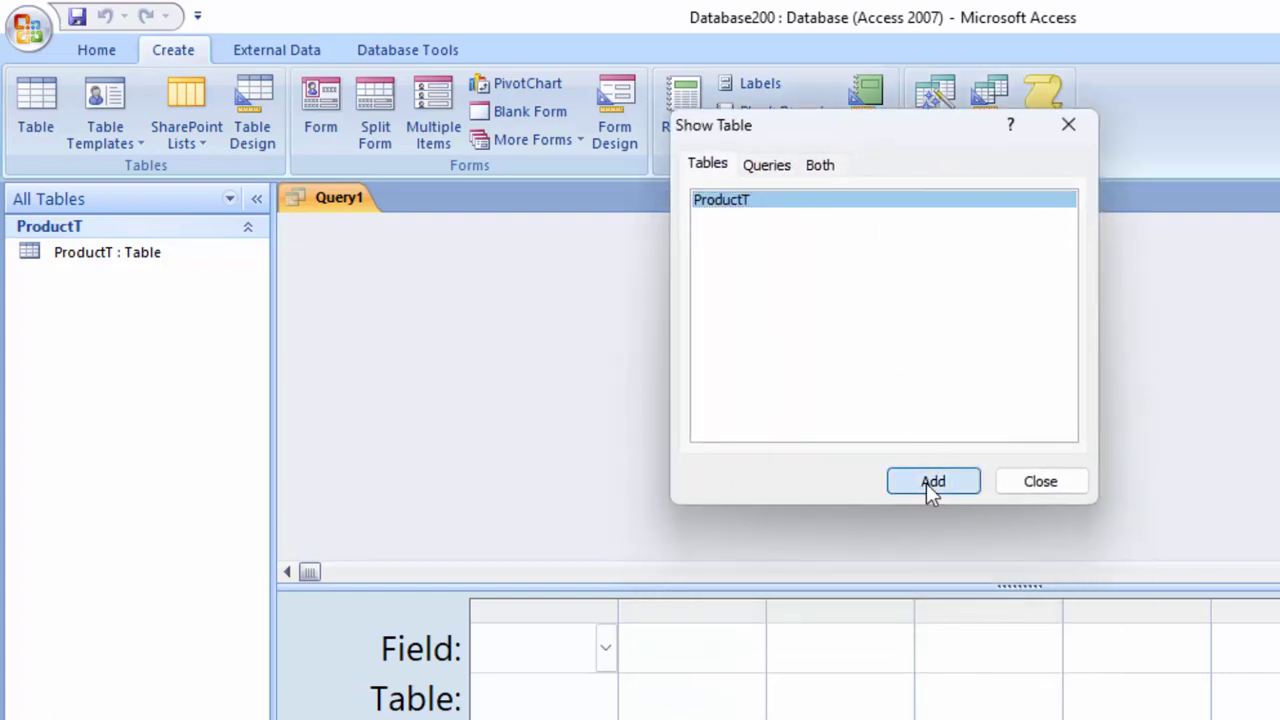
{"action": "left_click", "coordinate": [926, 483]}
{"action": "left_click", "coordinate": [1047, 491]}
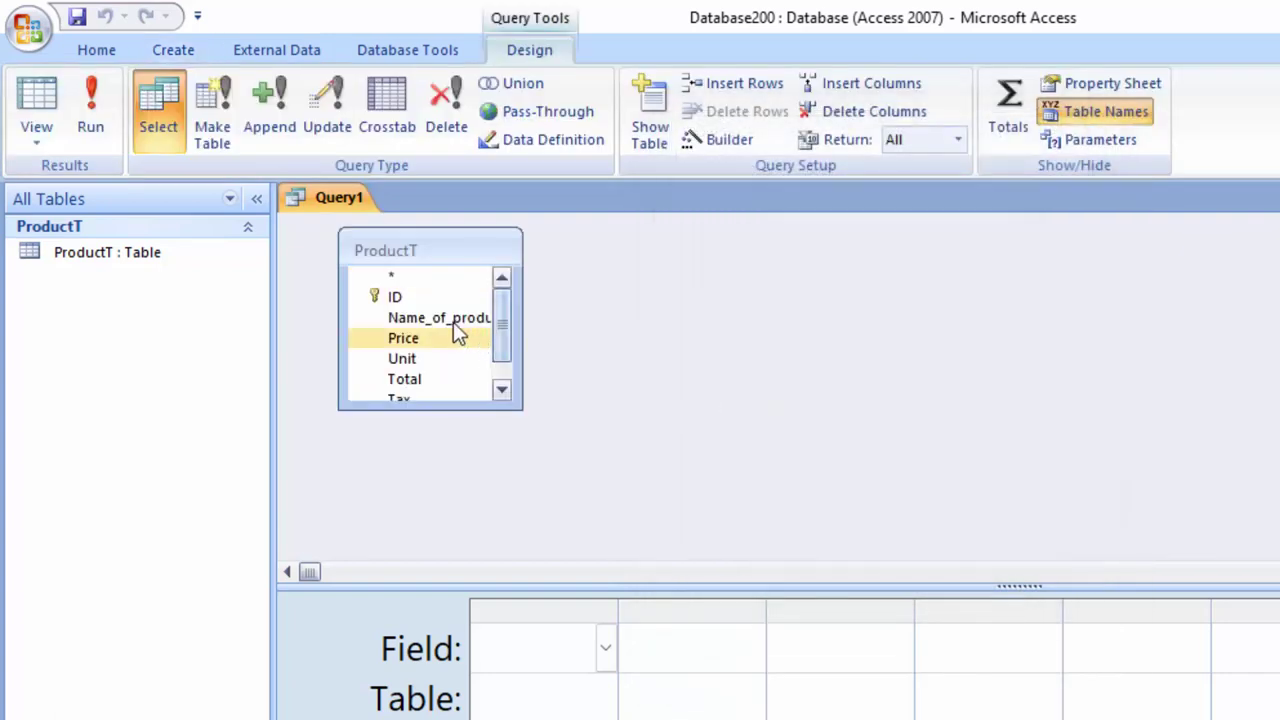
{"action": "double_click", "coordinate": [450, 250]}
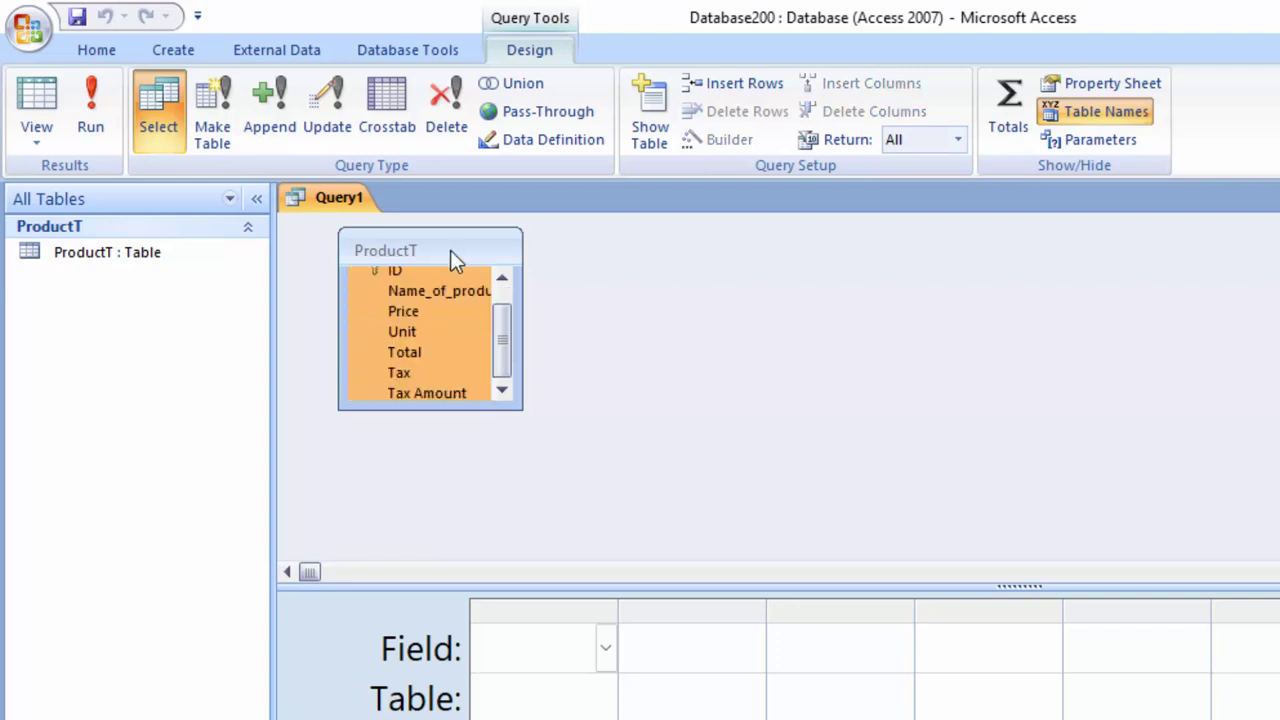
{"action": "left_click_drag", "start_coordinate": [403, 286], "coordinate": [520, 650]}
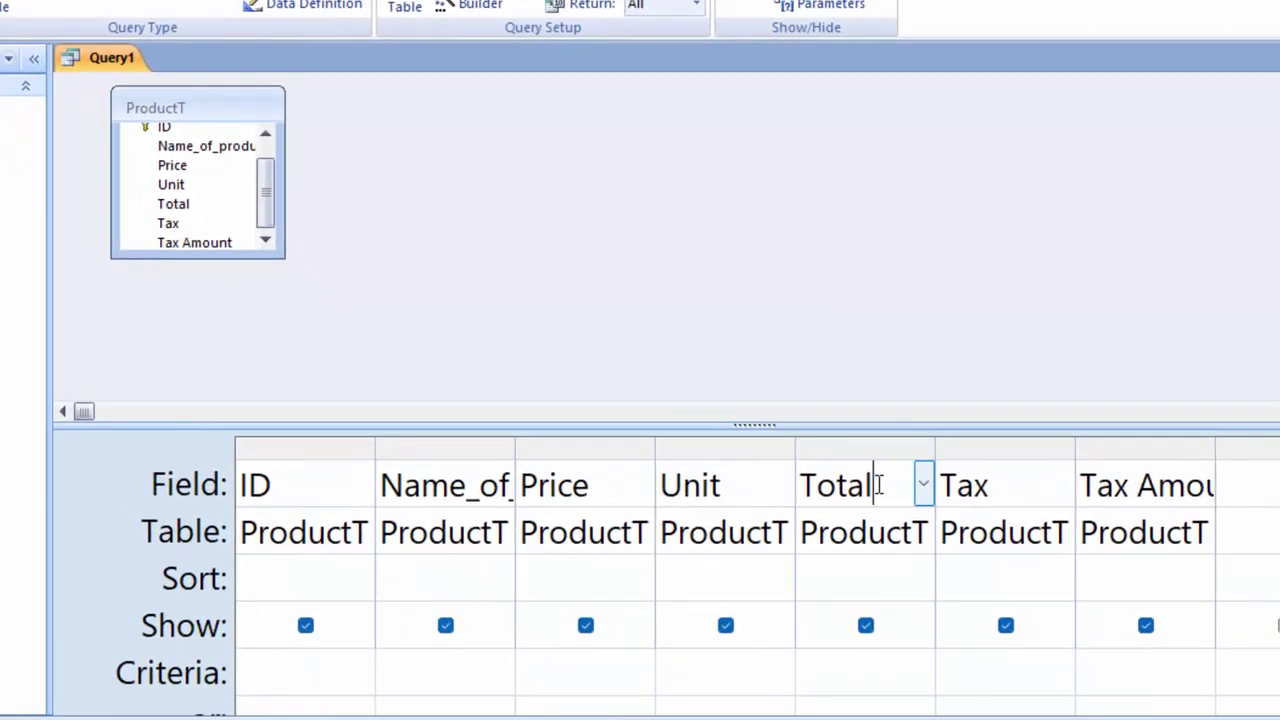
Step: In the Zoom box at font size 16, set the Total column to Total:[Price]*[Unit]
{"action": "right_click", "coordinate": [1150, 652]}
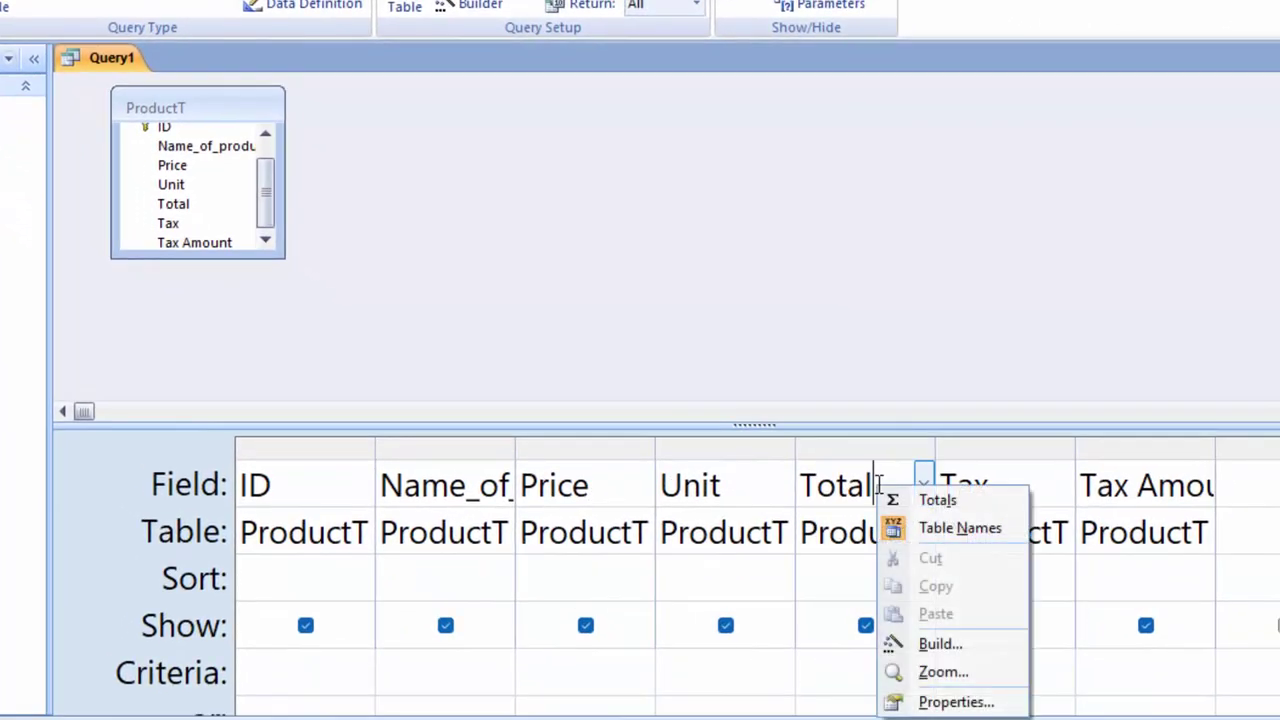
{"action": "left_click", "coordinate": [943, 672]}
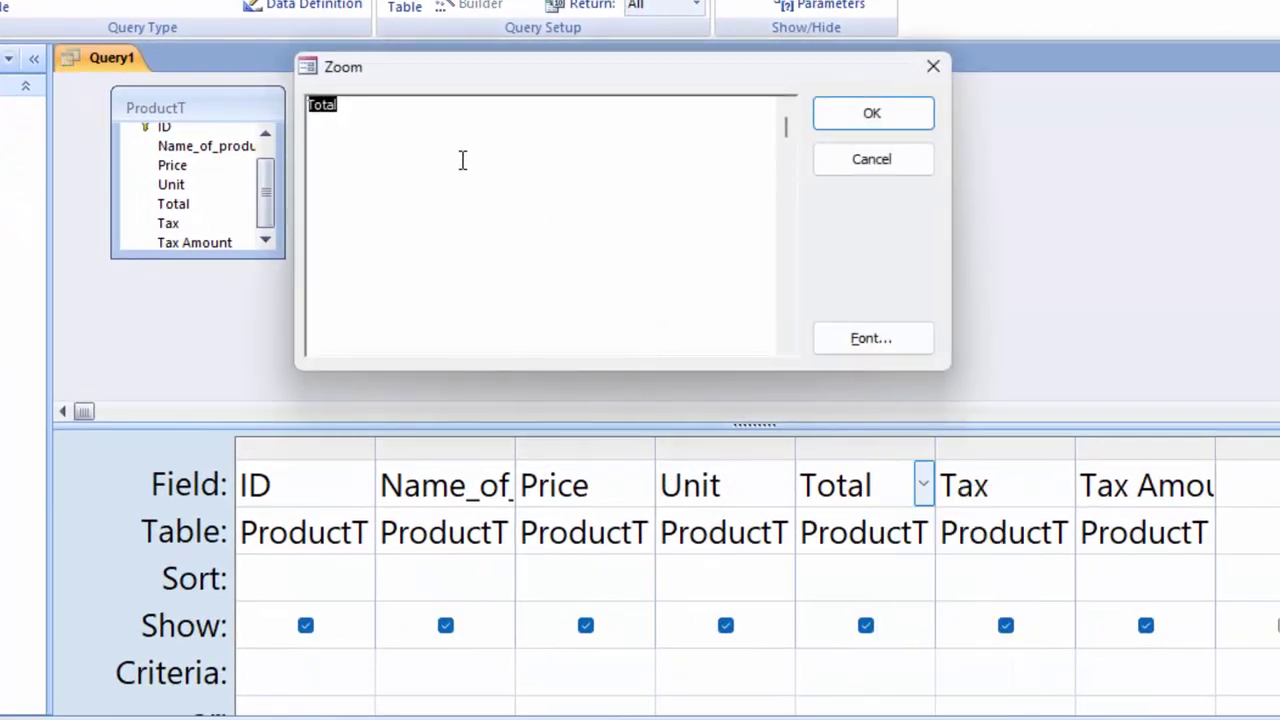
{"action": "left_click", "coordinate": [845, 342]}
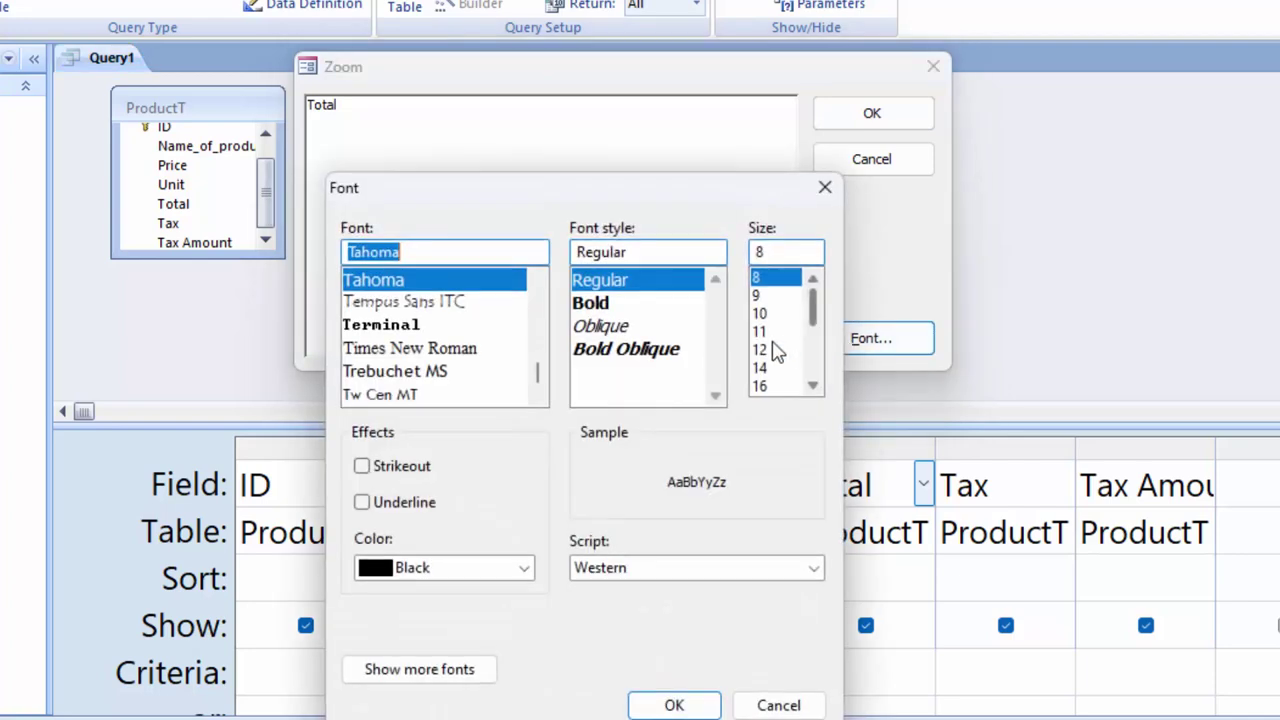
{"action": "left_click", "coordinate": [762, 387]}
{"action": "left_click", "coordinate": [698, 706]}
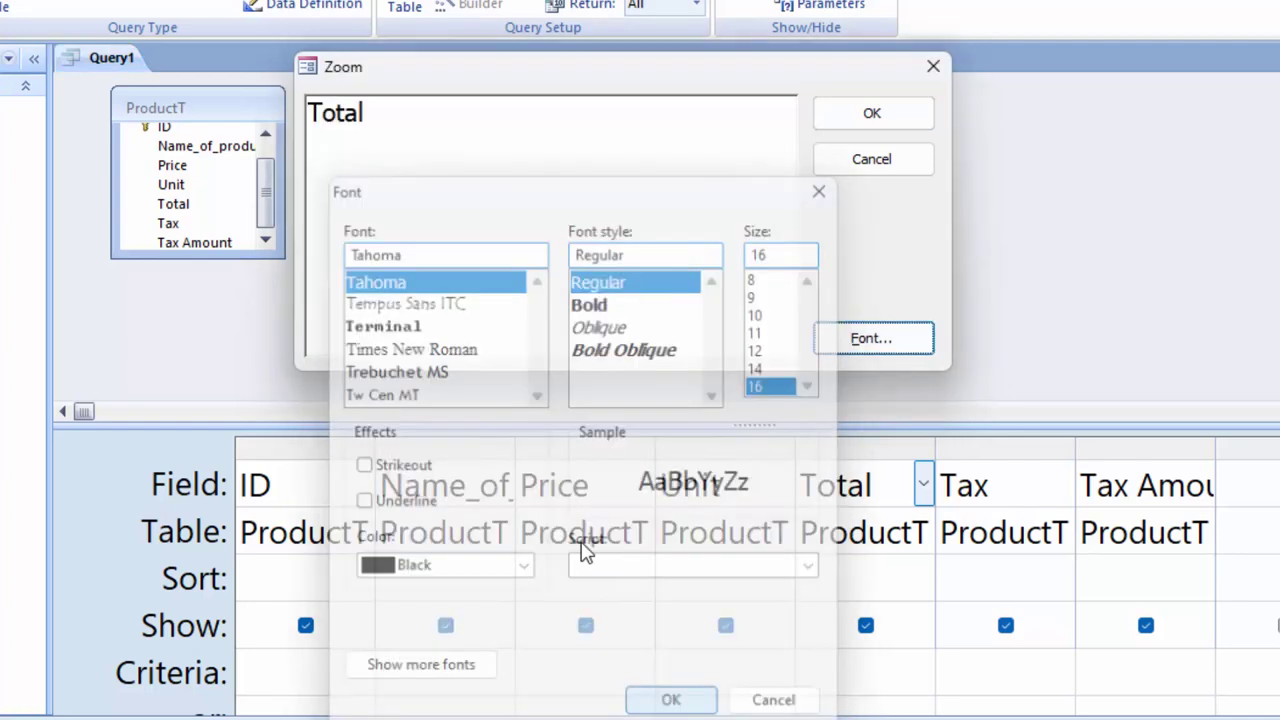
{"action": "left_click", "coordinate": [425, 128]}
{"action": "type", "text": ":["}
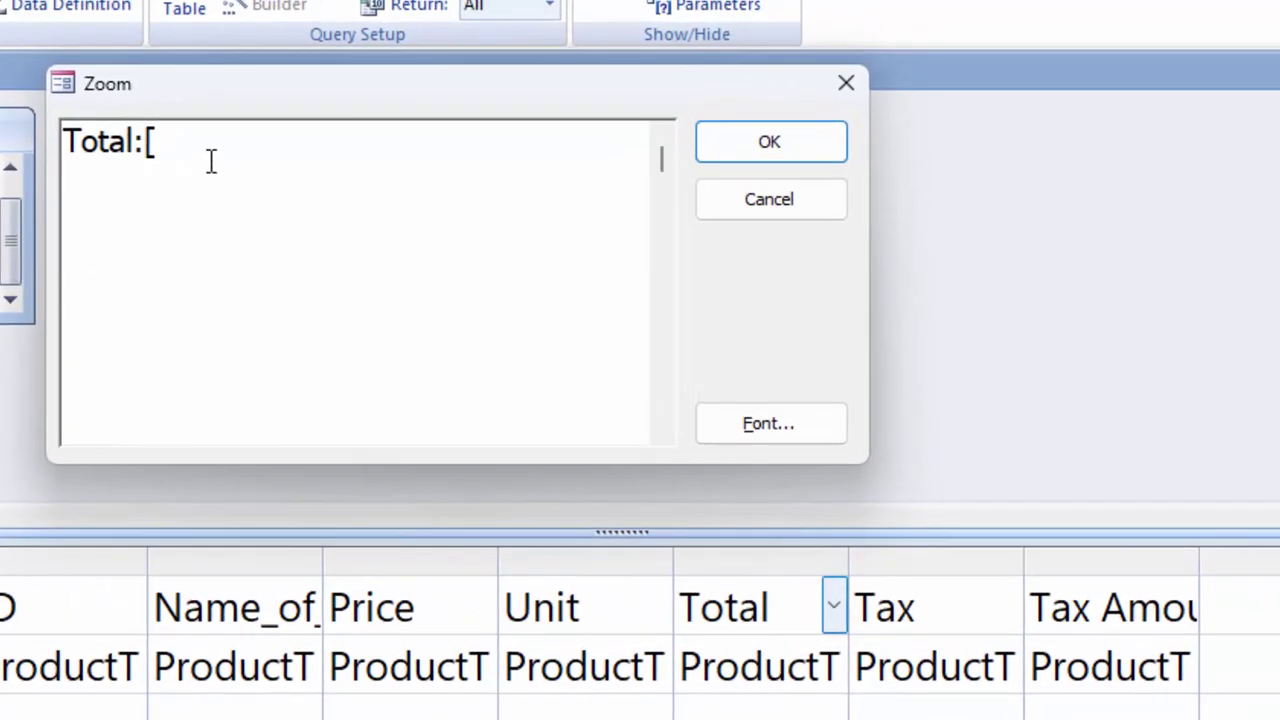
{"action": "type", "text": "Price"}
{"action": "type", "text": "]*["}
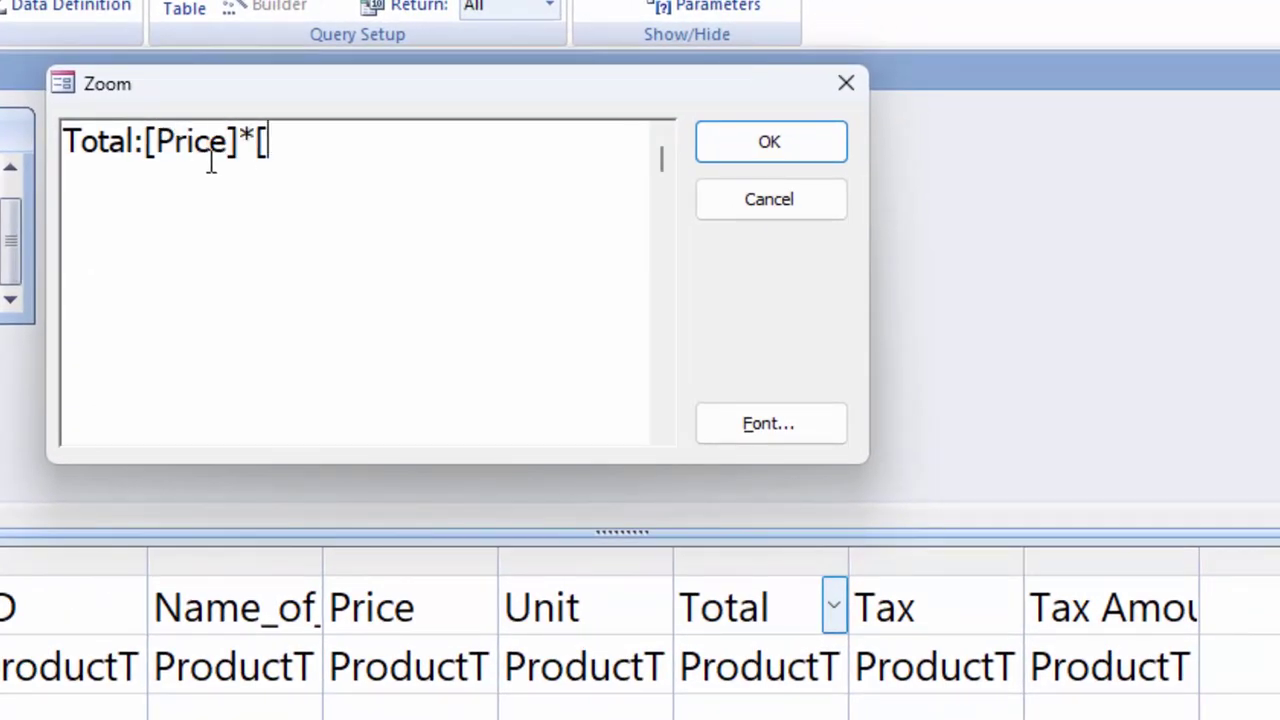
{"action": "type", "text": "Unit]"}
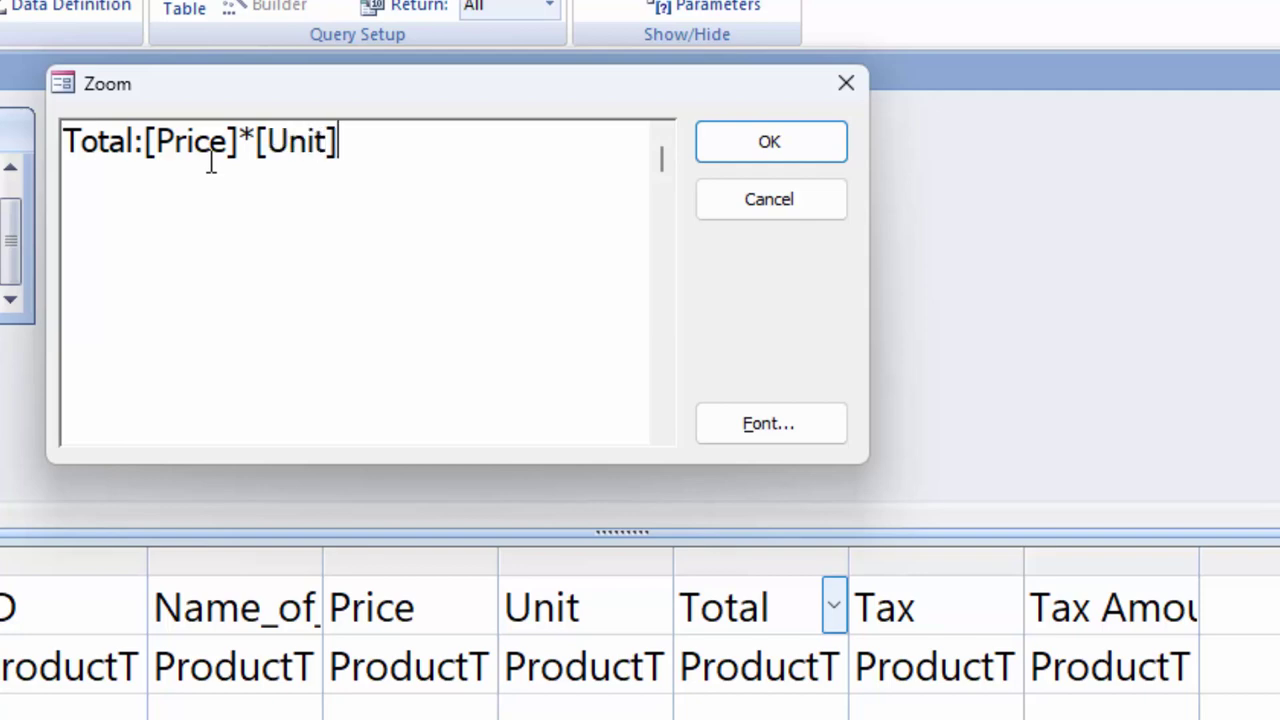
{"action": "left_click", "coordinate": [830, 155]}
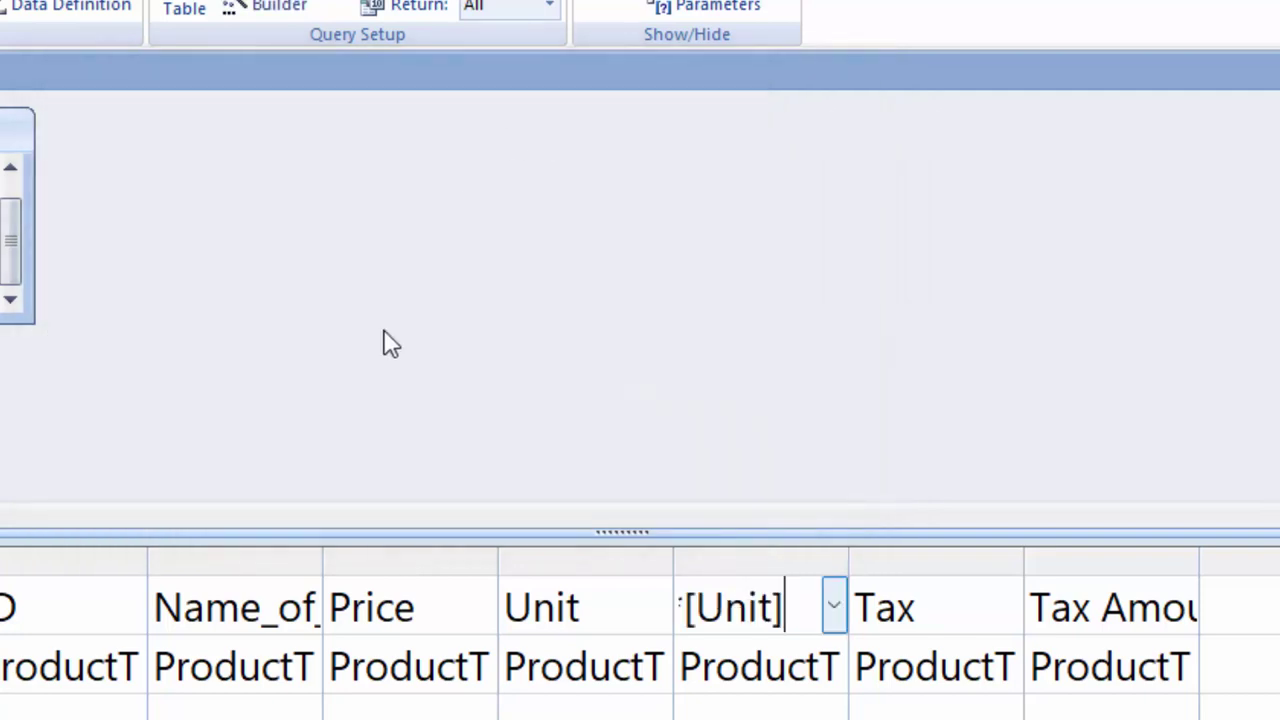
Step: Define the Tax Amount column as Tax Amount:[Total]*[Tax] using the Zoom box
{"action": "right_click", "coordinate": [1168, 610]}
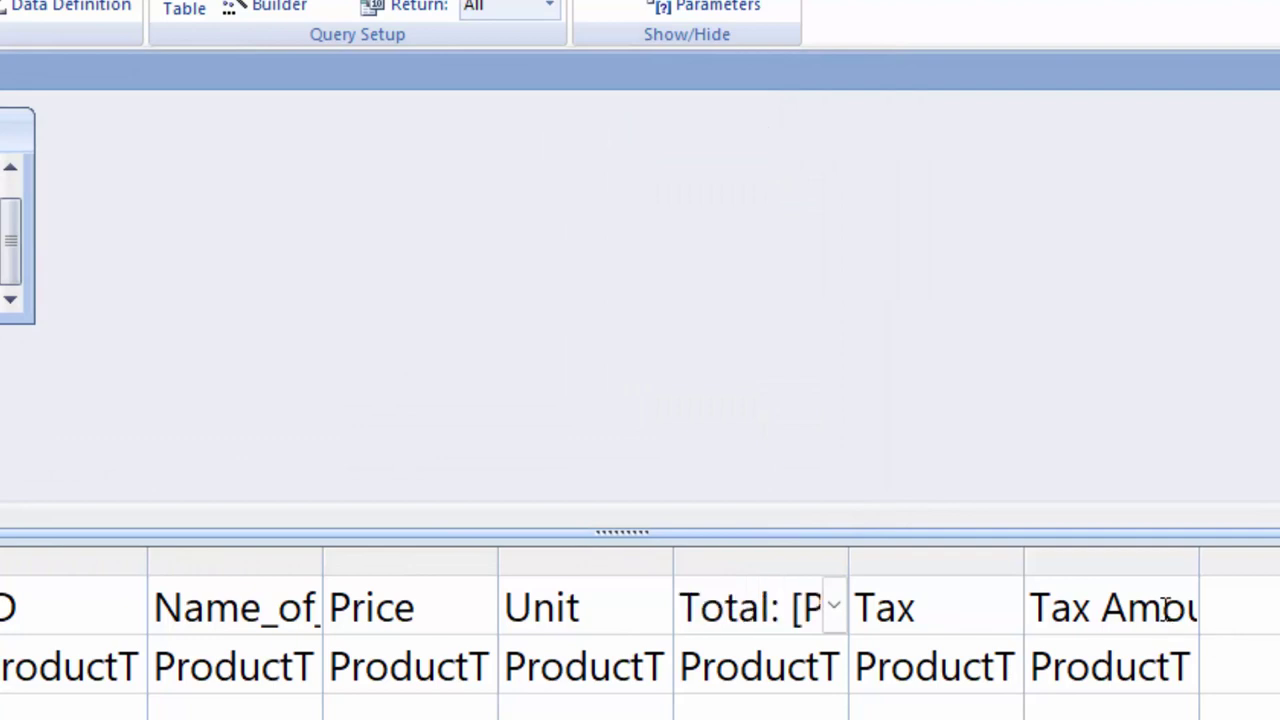
{"action": "key", "text": "shift+F2"}
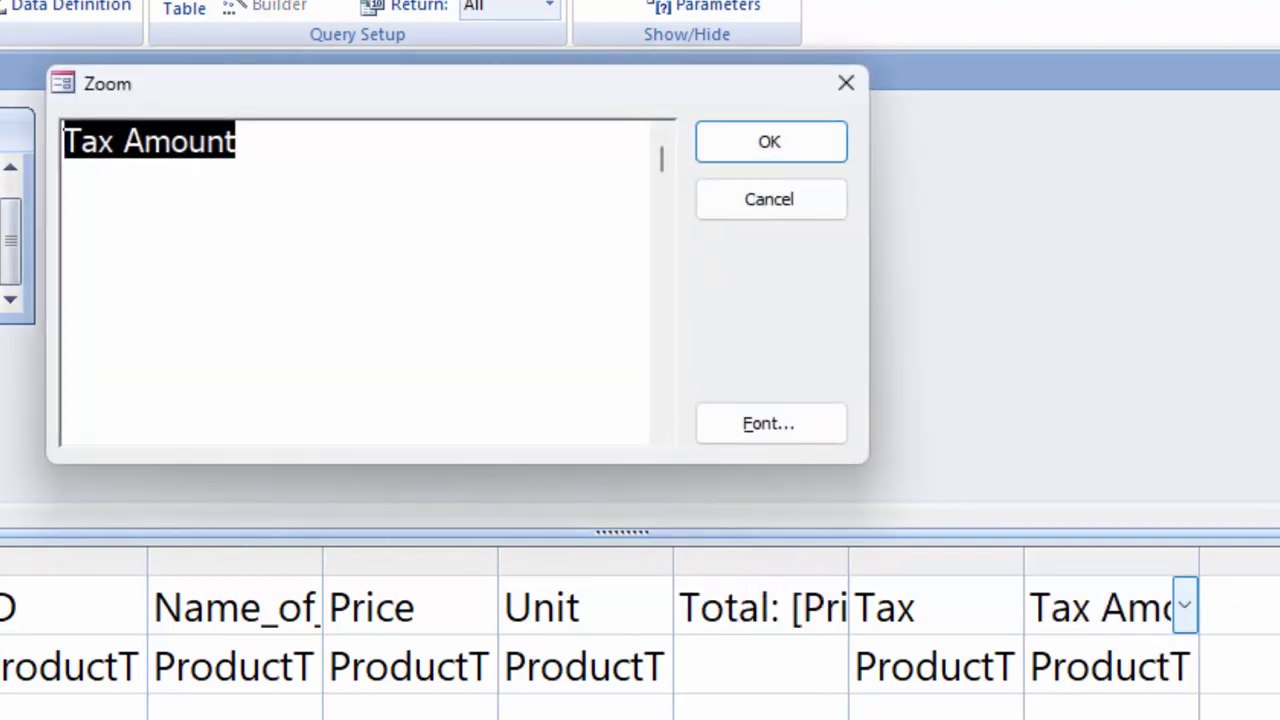
{"action": "left_click", "coordinate": [280, 127]}
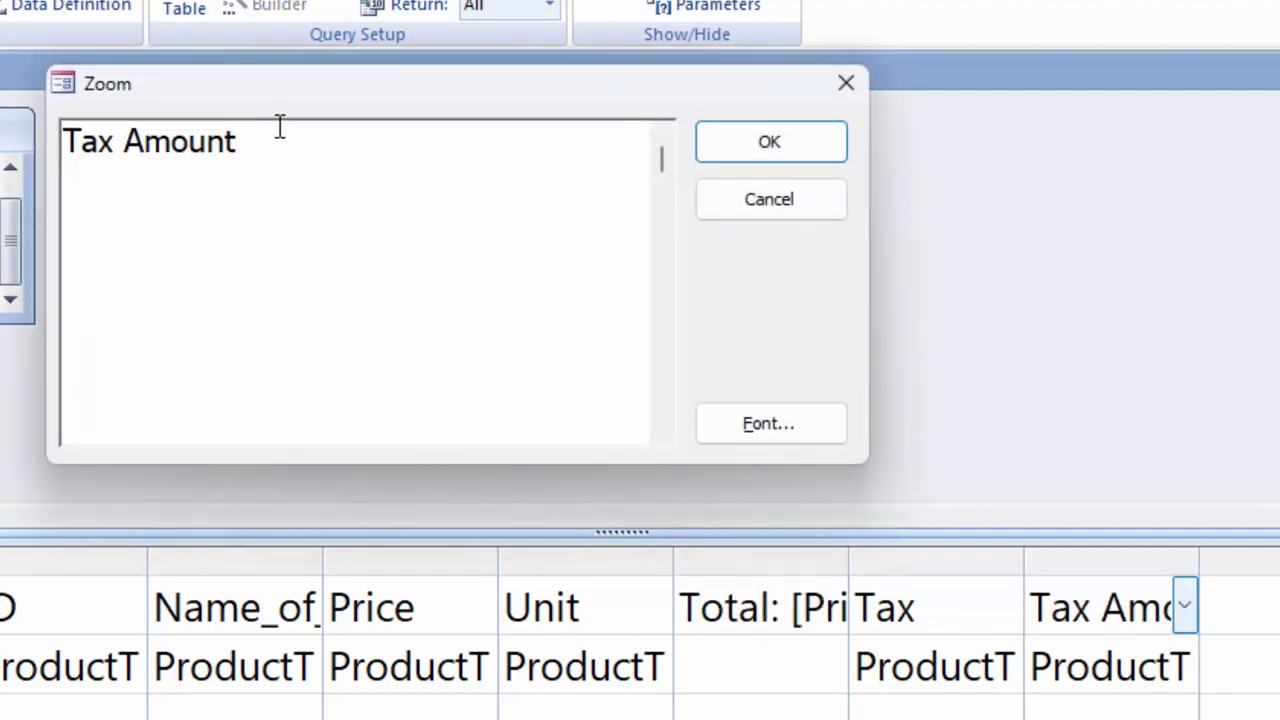
{"action": "type", "text": ":["}
{"action": "type", "text": "Tota"}
{"action": "type", "text": "l]*"}
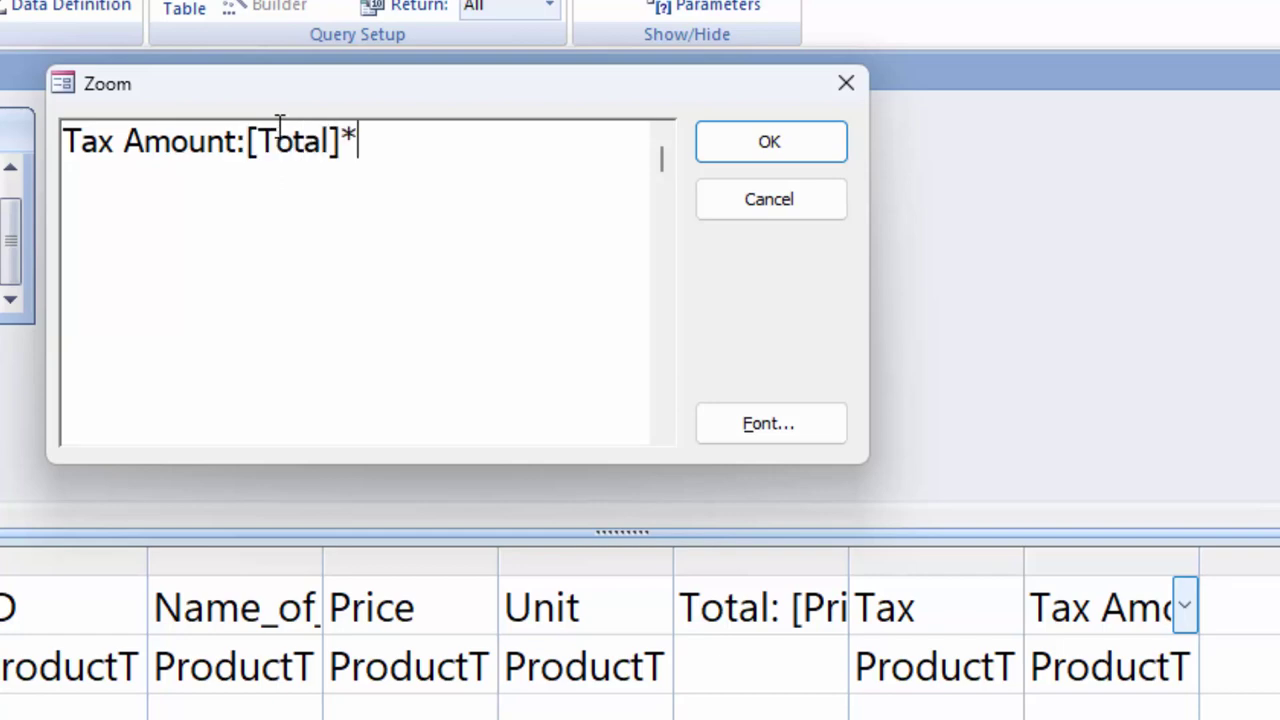
{"action": "type", "text": "[Ta"}
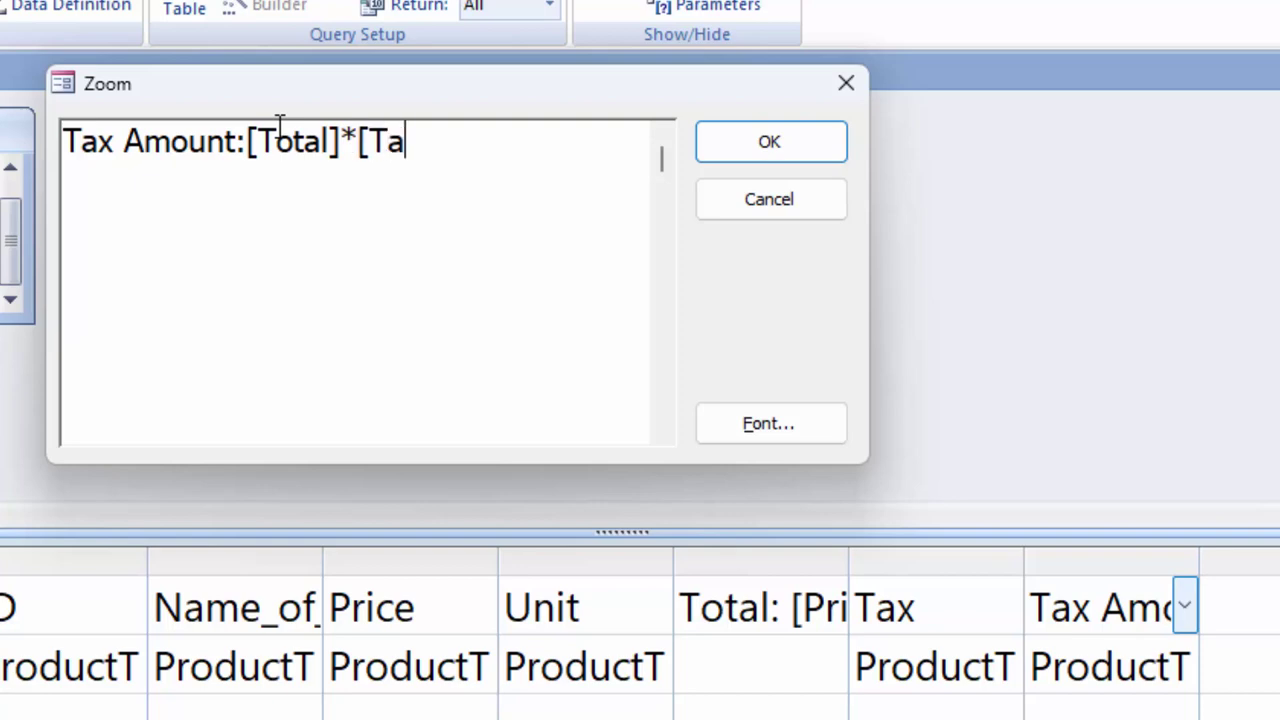
{"action": "type", "text": "x]"}
{"action": "left_click", "coordinate": [730, 142]}
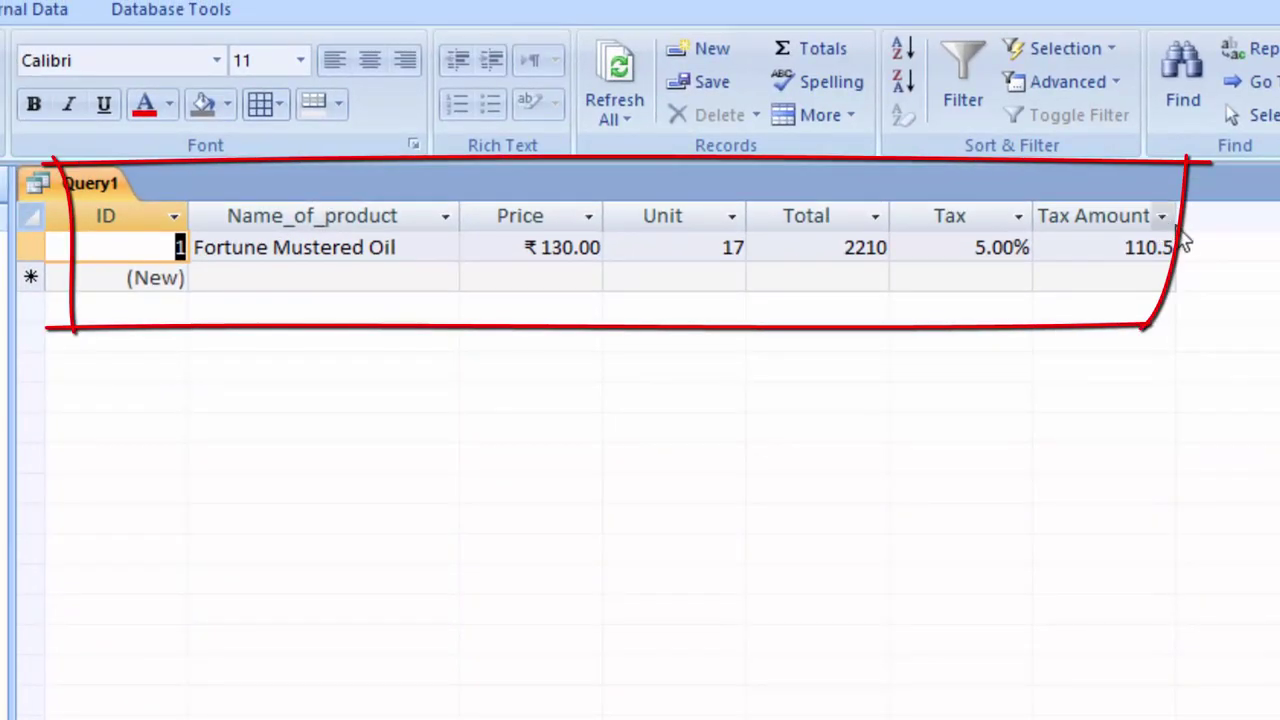
Step: Enter King Soyabean Oil at price 135, 20 units and 5% tax as the second record
{"action": "left_click_drag", "start_coordinate": [1175, 214], "coordinate": [1187, 232]}
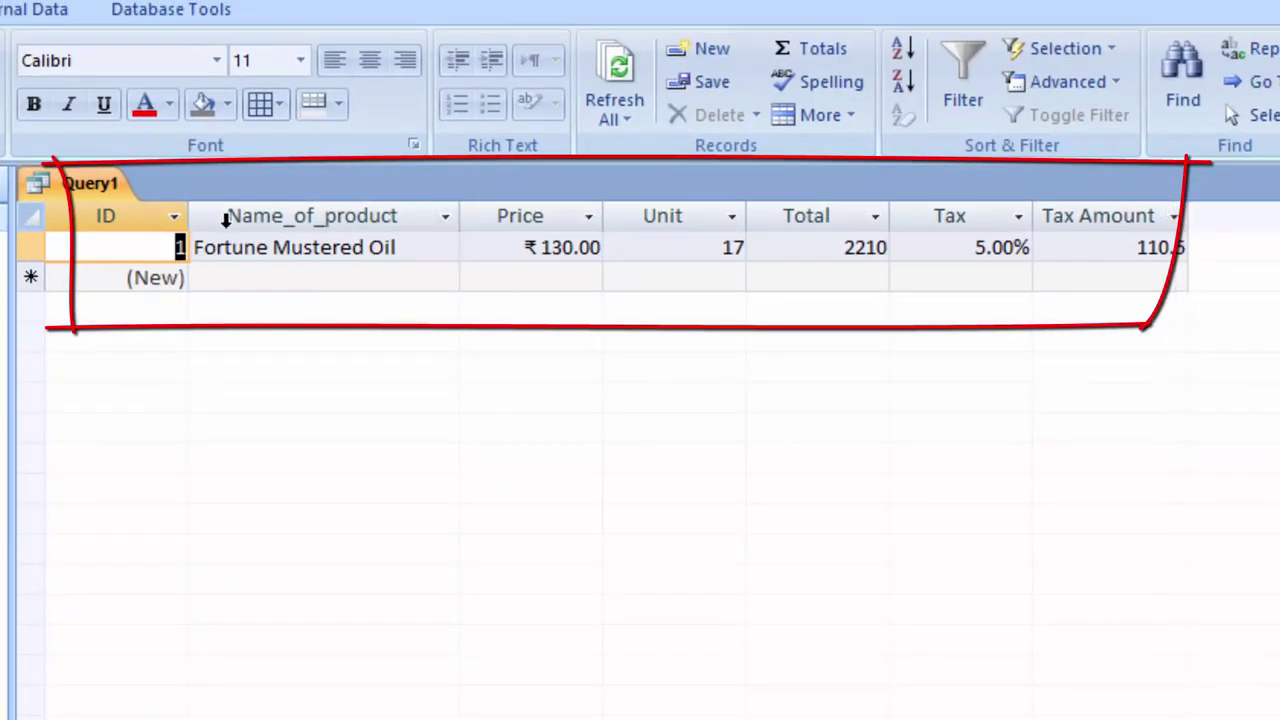
{"action": "left_click", "coordinate": [252, 277]}
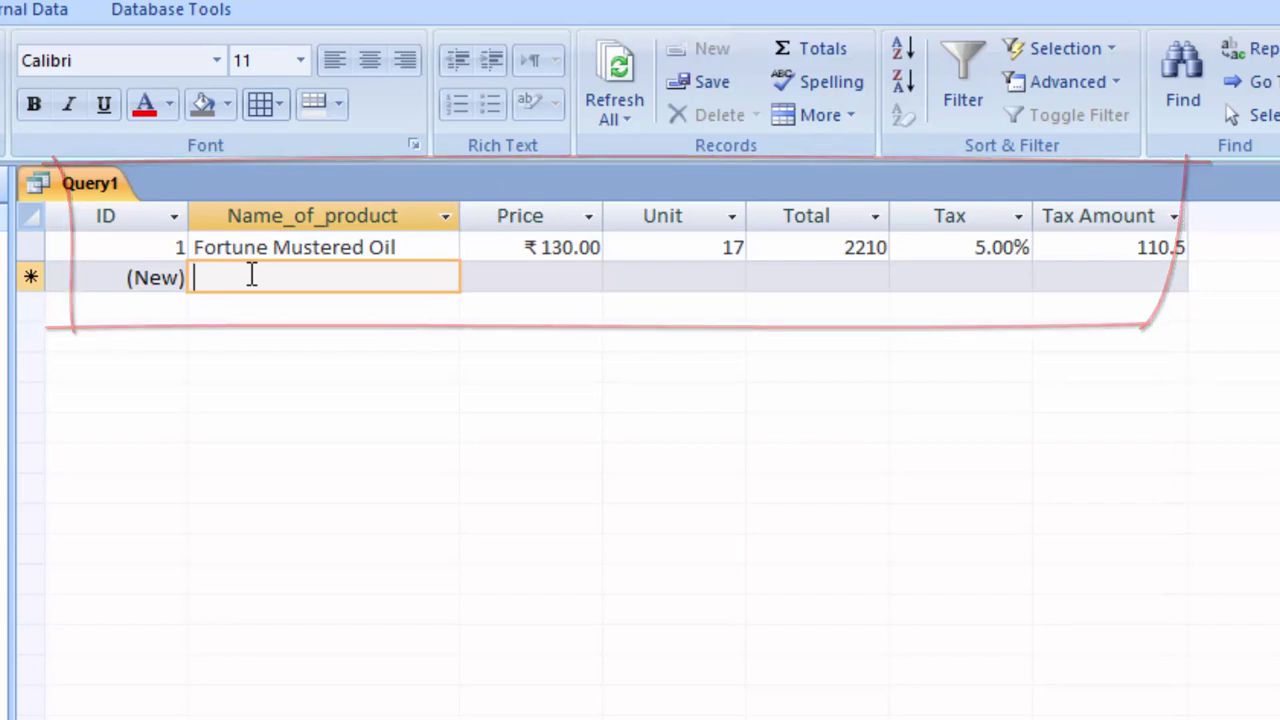
{"action": "type", "text": "Ki"}
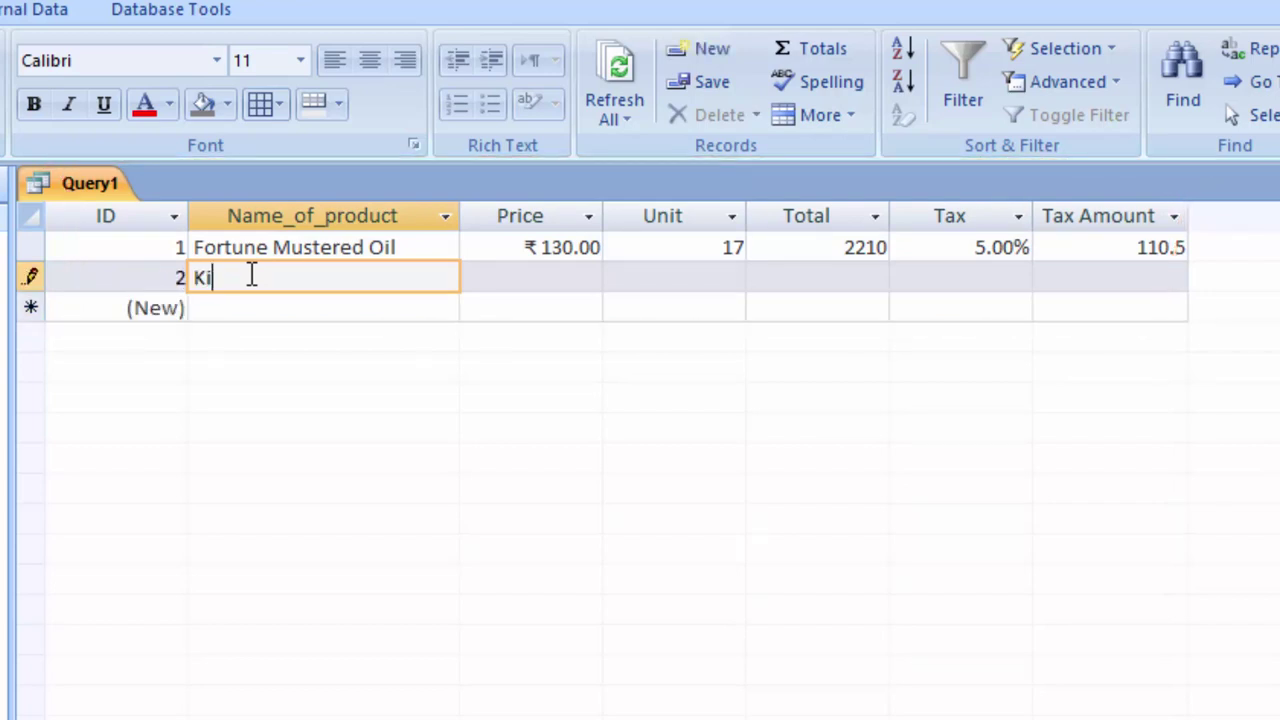
{"action": "type", "text": "ng "}
{"action": "type", "text": "Soyabean Oil"}
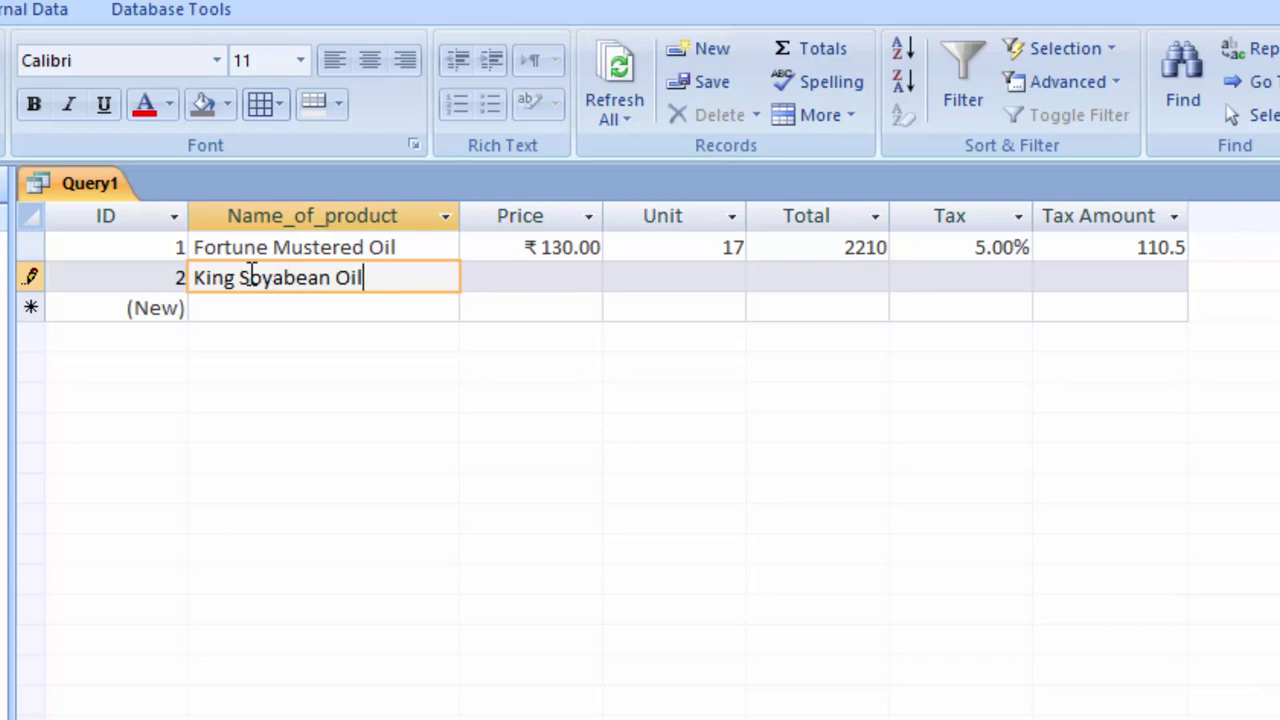
{"action": "left_click", "coordinate": [507, 279]}
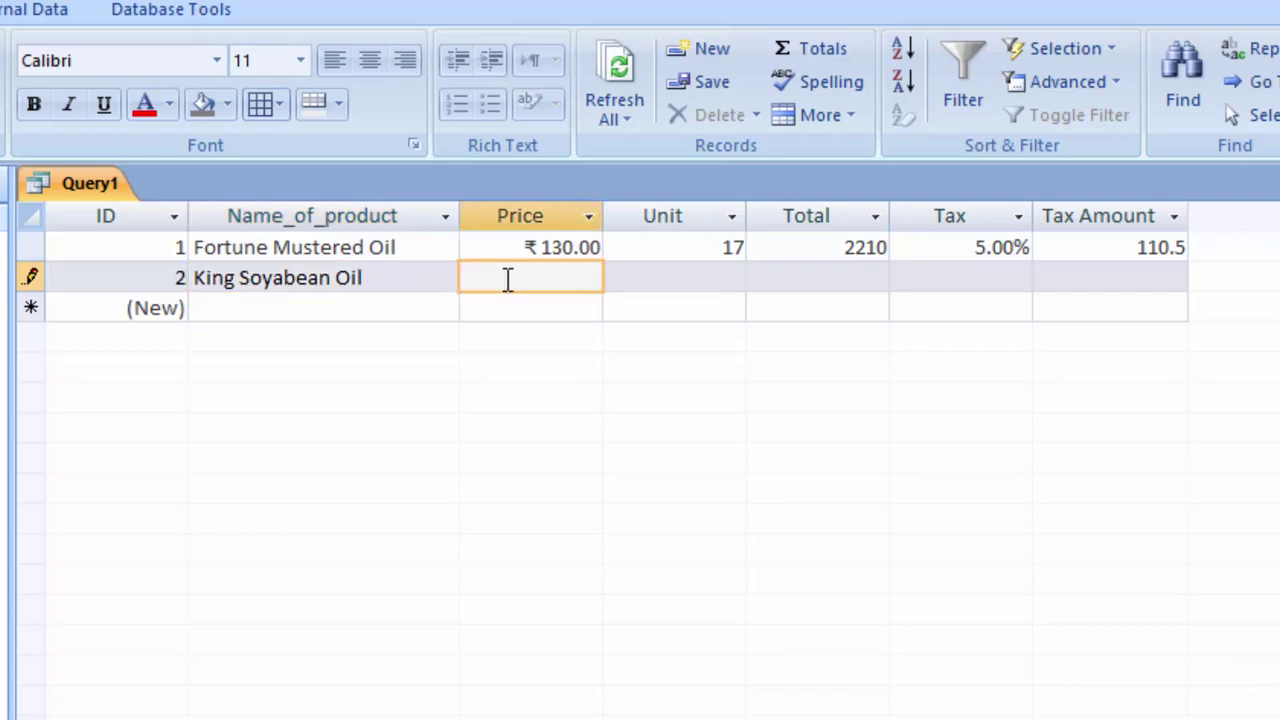
{"action": "type", "text": "135"}
{"action": "key", "text": "Tab"}
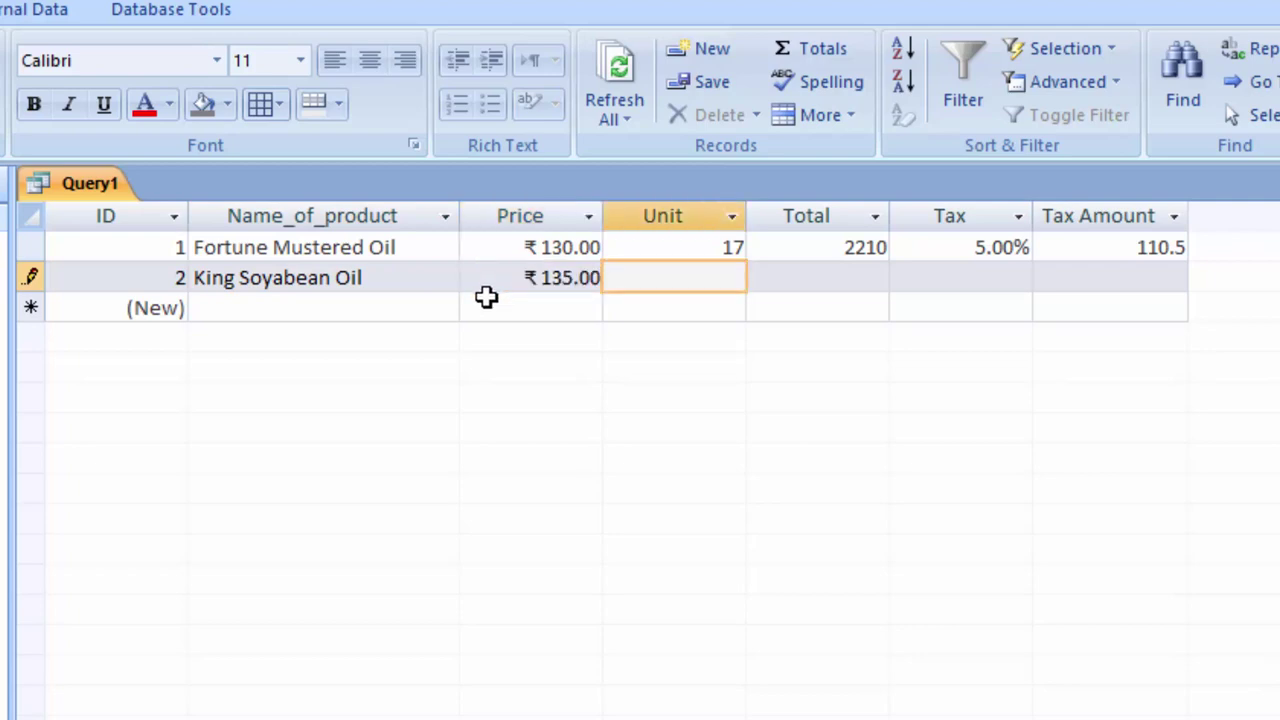
{"action": "type", "text": "20"}
{"action": "key", "text": "Tab"}
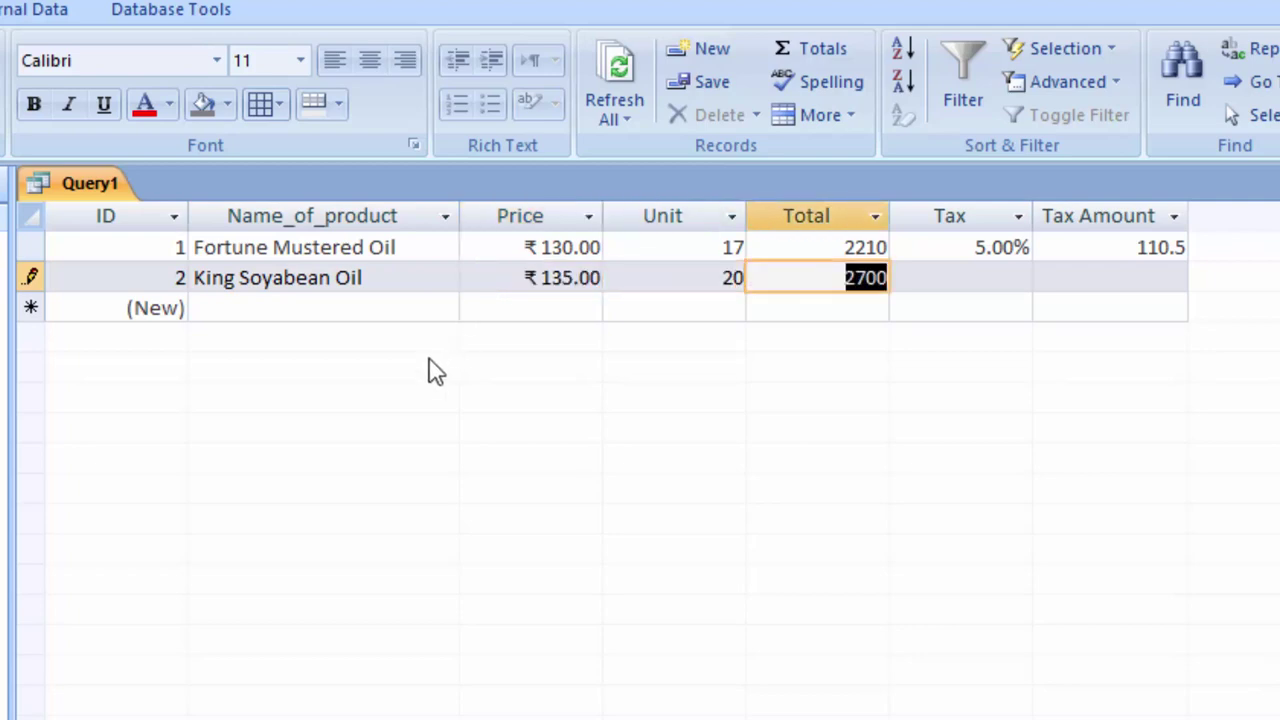
{"action": "left_click", "coordinate": [957, 279]}
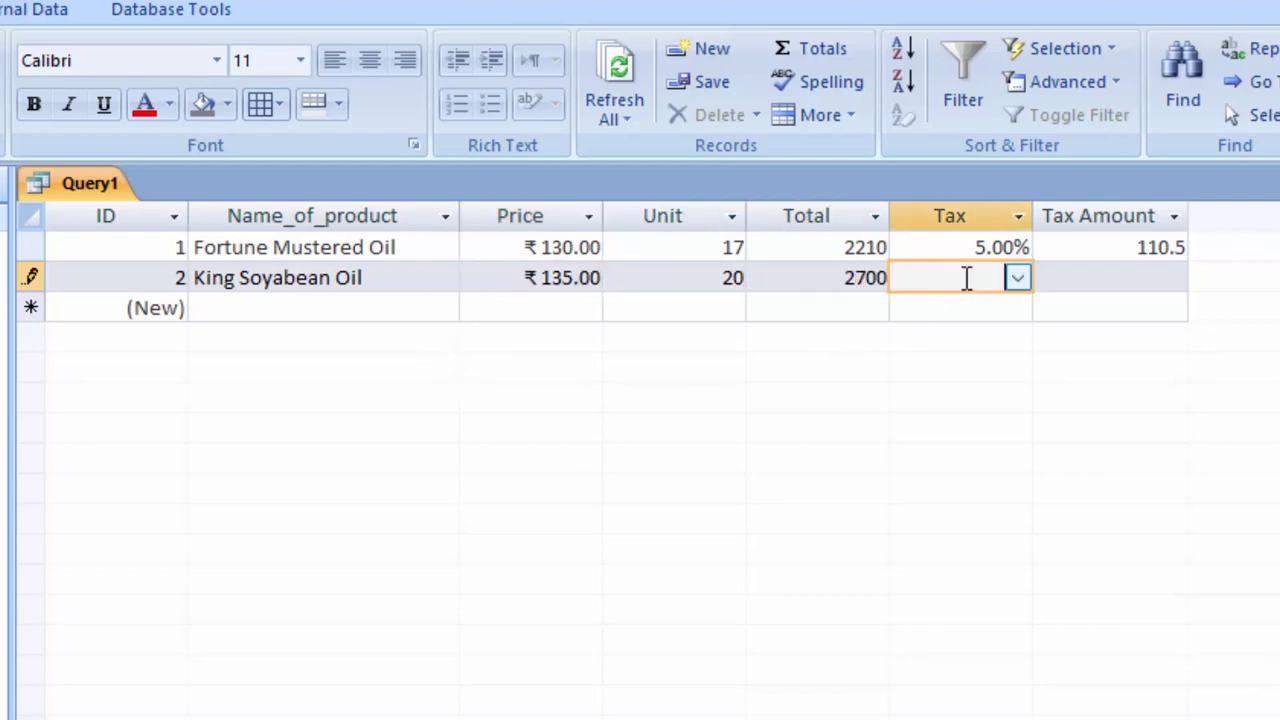
{"action": "left_click", "coordinate": [1018, 279]}
{"action": "left_click", "coordinate": [970, 306]}
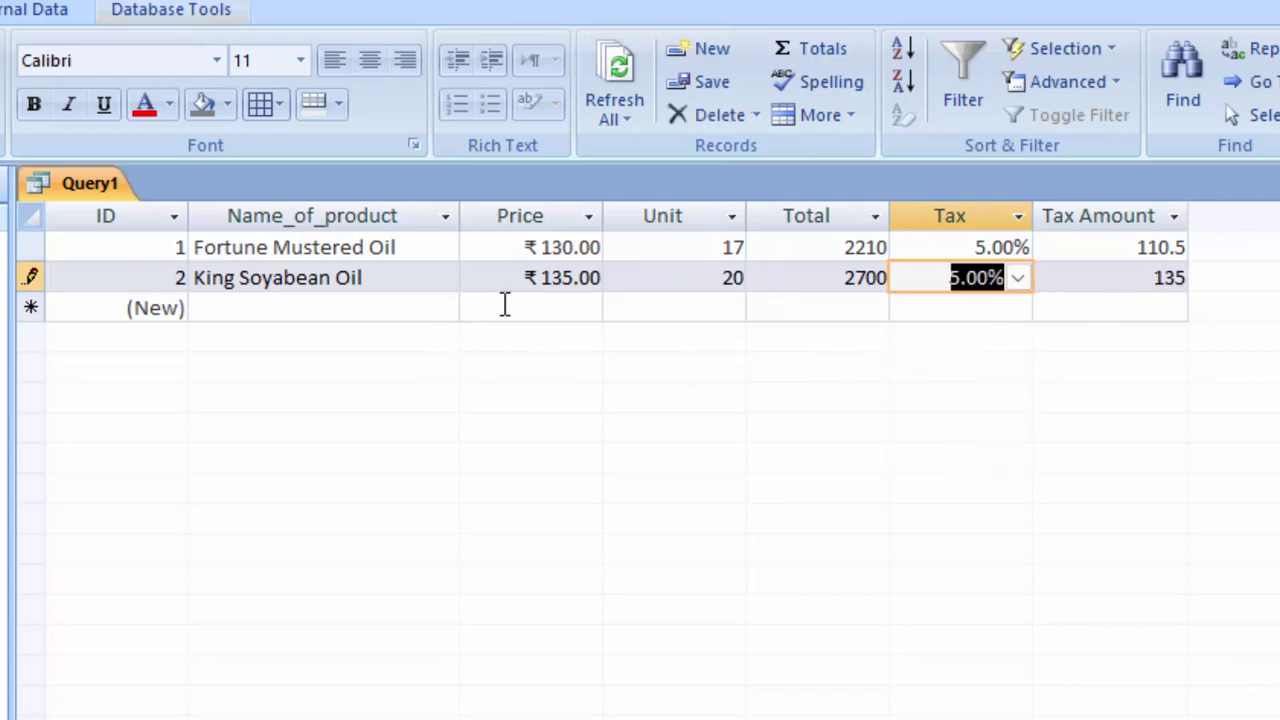
{"action": "left_click", "coordinate": [245, 308]}
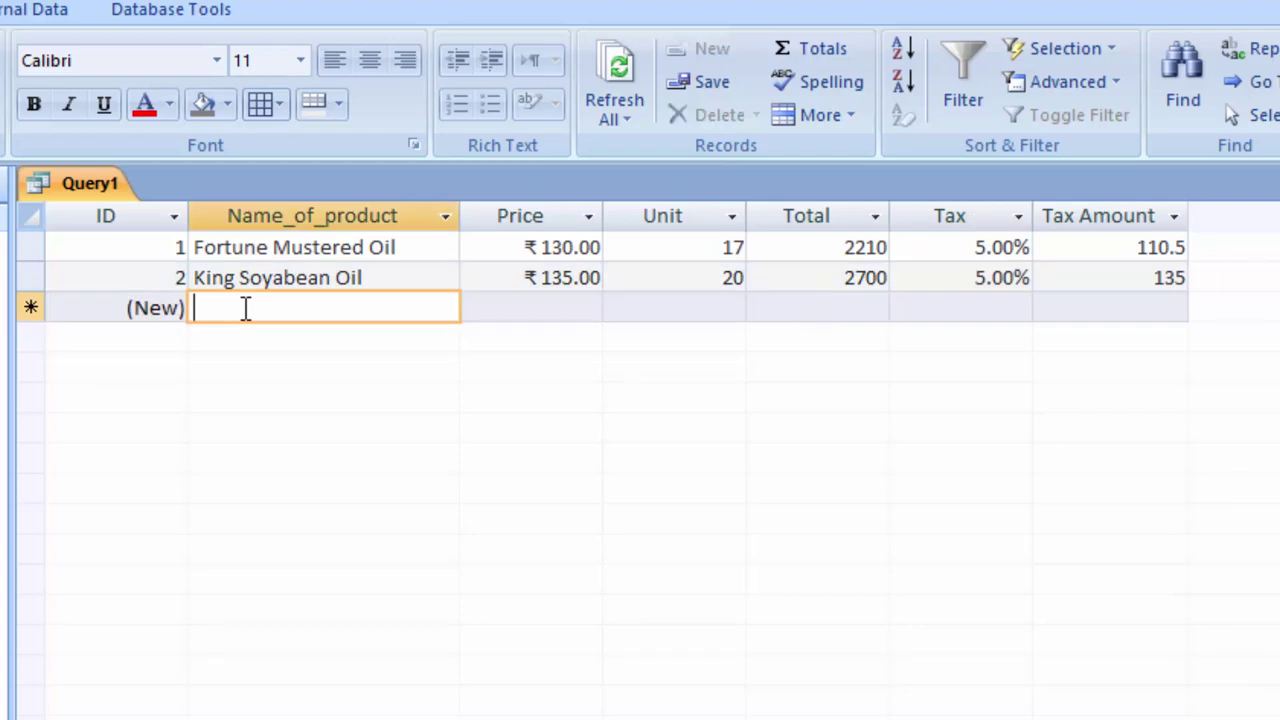
Step: Fill row 3 with Saffola Refined Oil, price 145, 5 units and 10% tax
{"action": "type", "text": "S"}
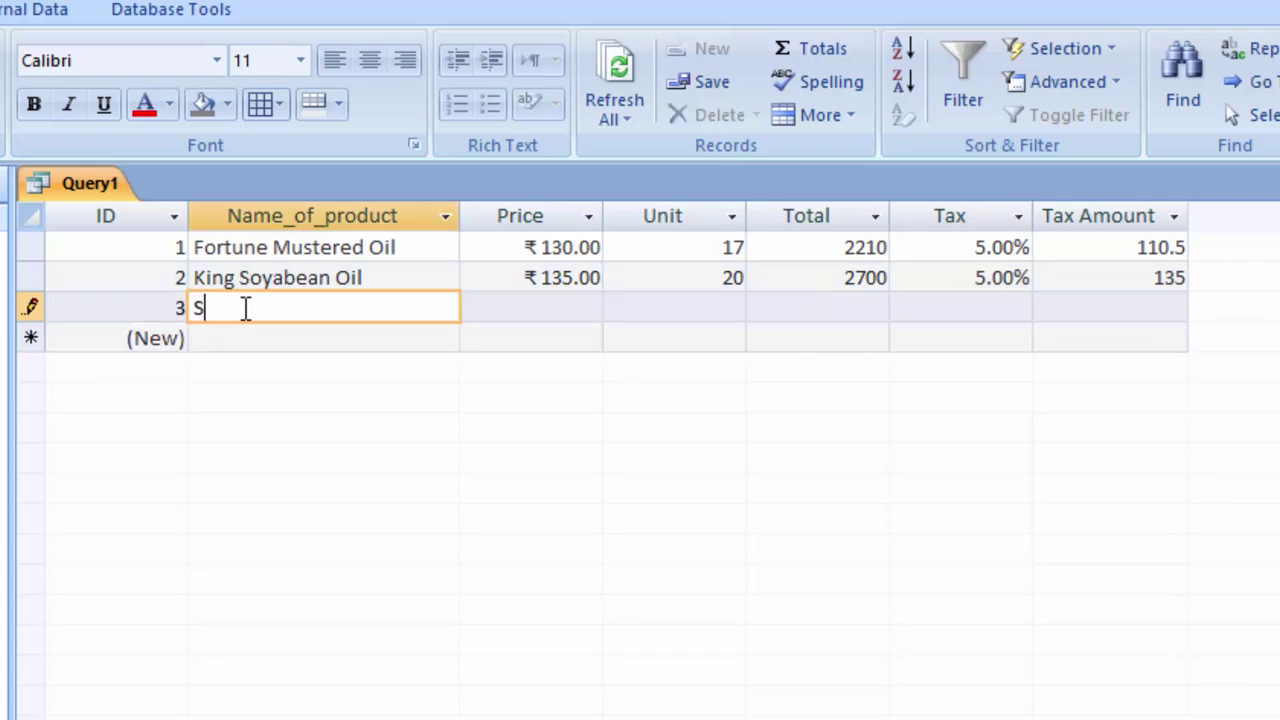
{"action": "type", "text": "affola Refine"}
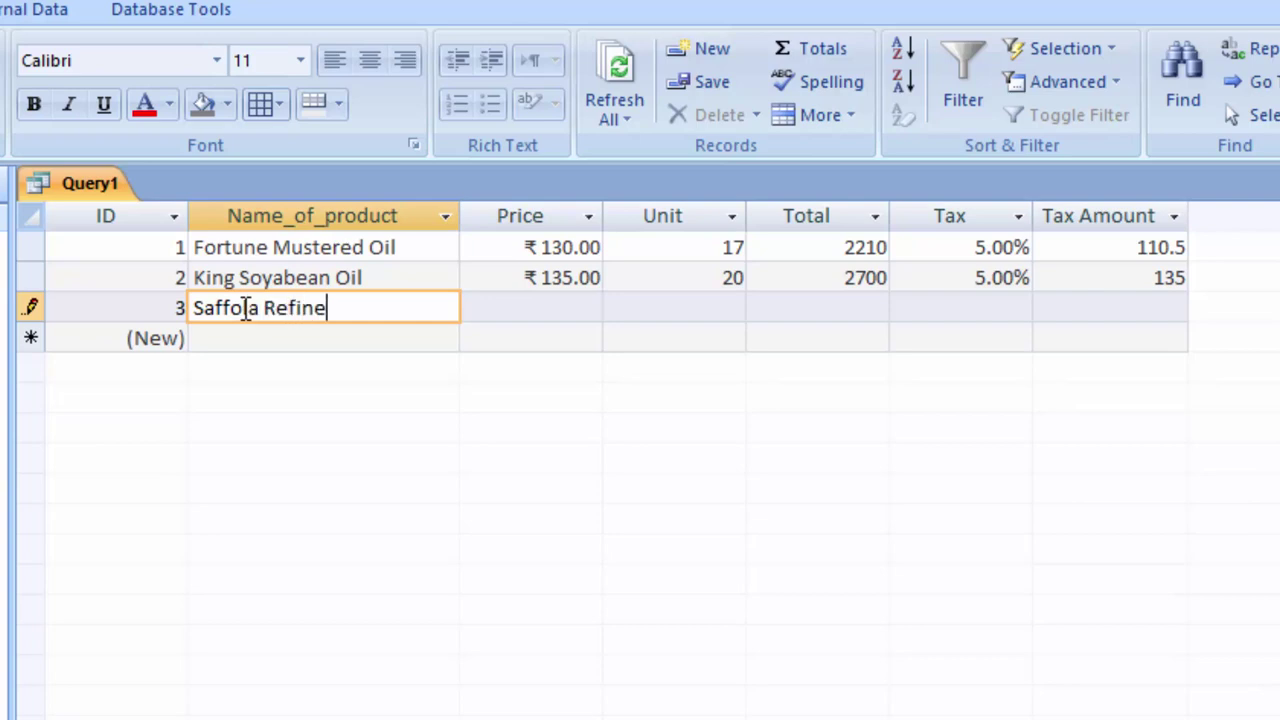
{"action": "type", "text": "d Oil"}
{"action": "key", "text": "Tab"}
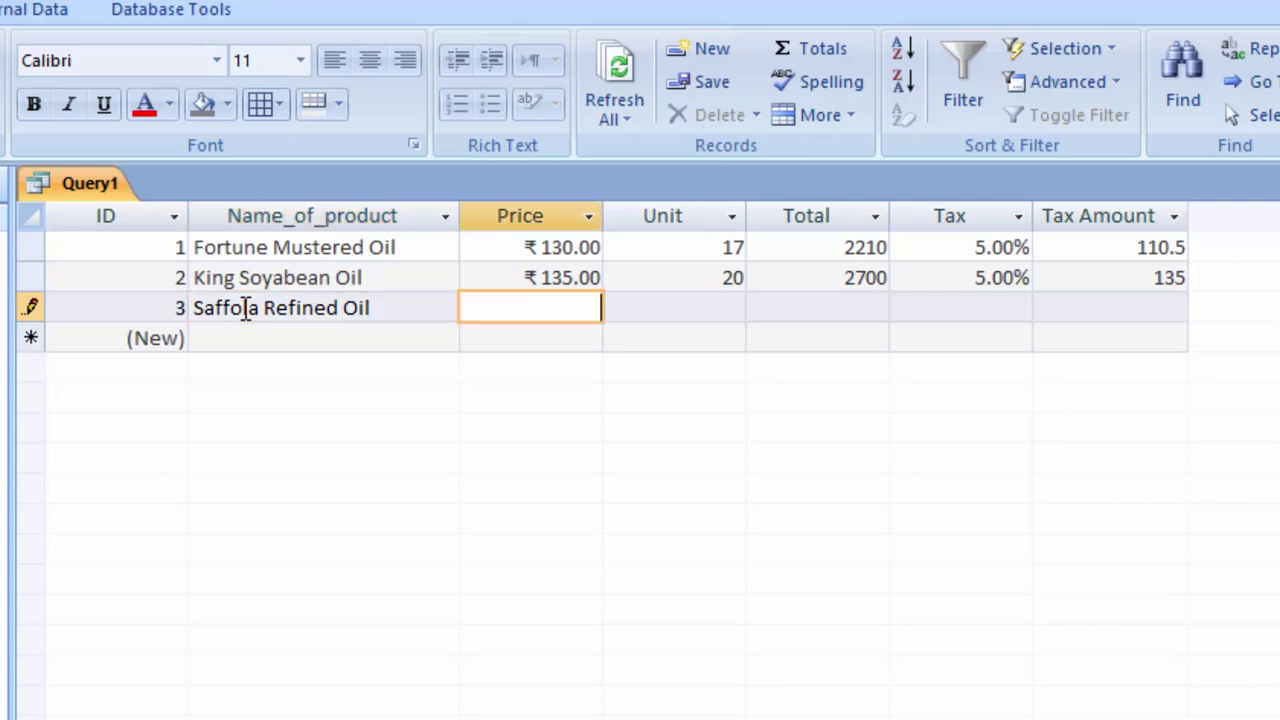
{"action": "type", "text": "145"}
{"action": "key", "text": "Tab"}
{"action": "type", "text": "5"}
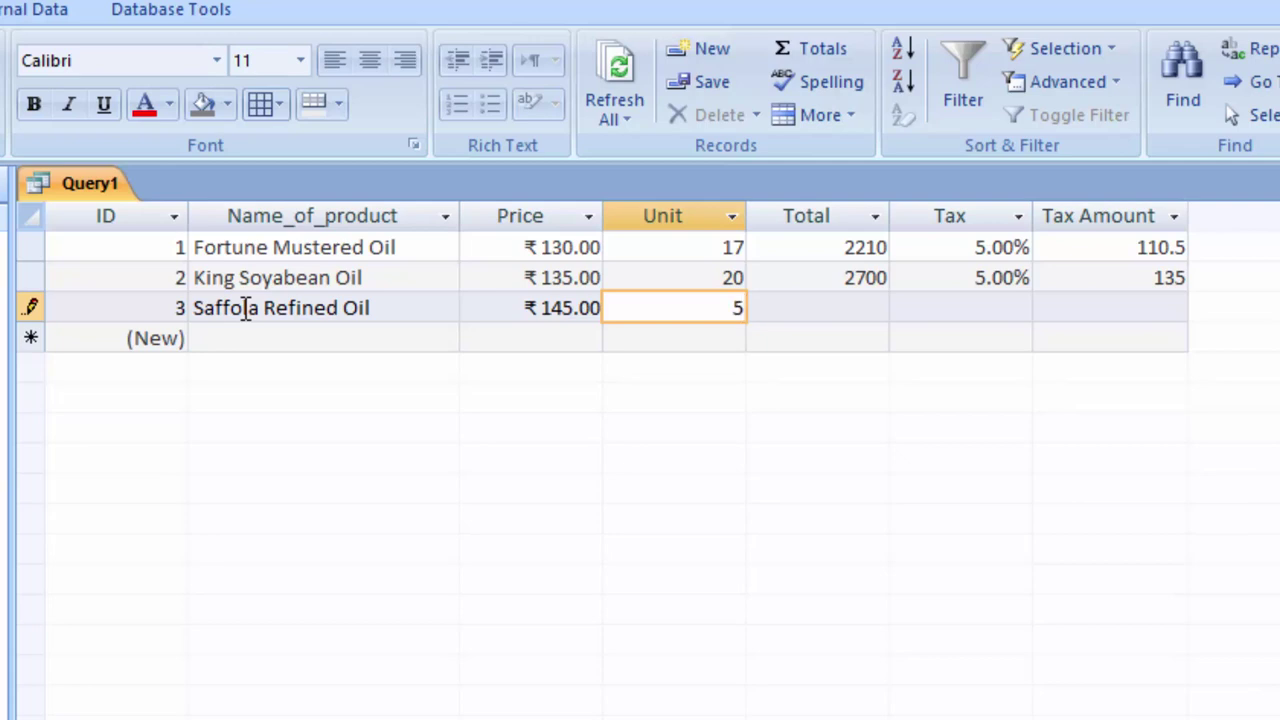
{"action": "key", "text": "Tab"}
{"action": "key", "text": "Tab"}
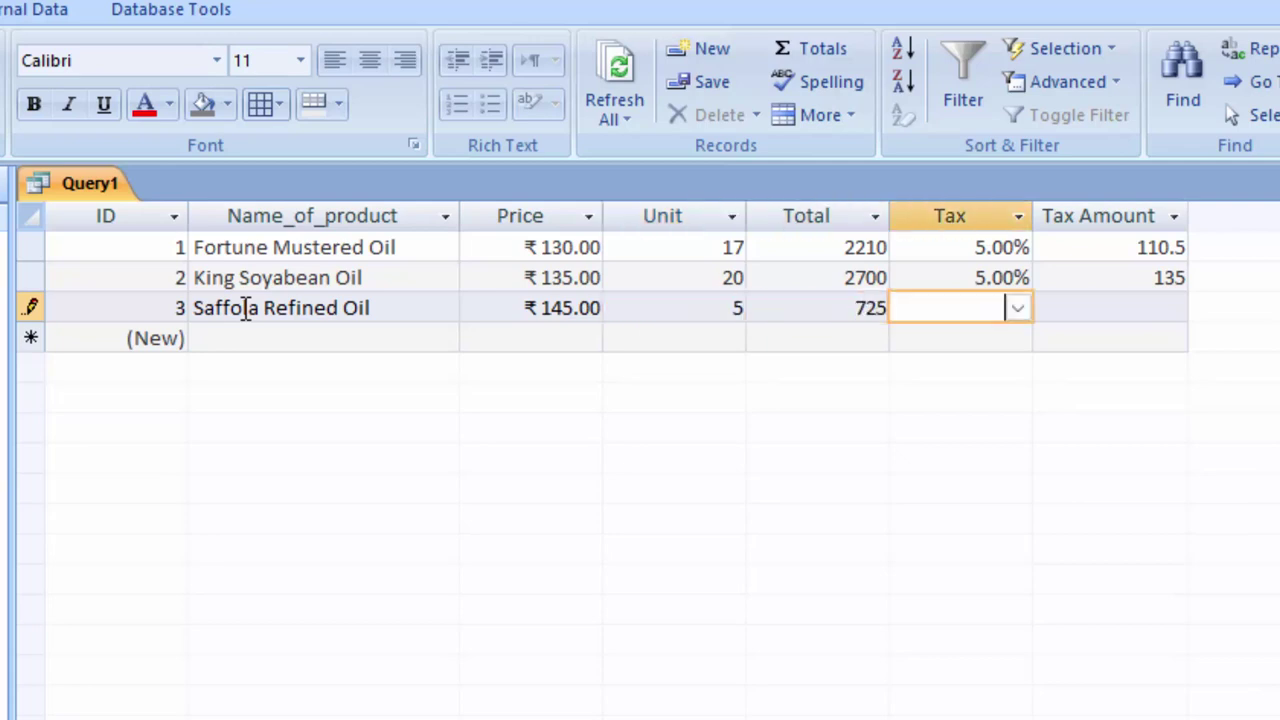
{"action": "left_click", "coordinate": [1016, 308]}
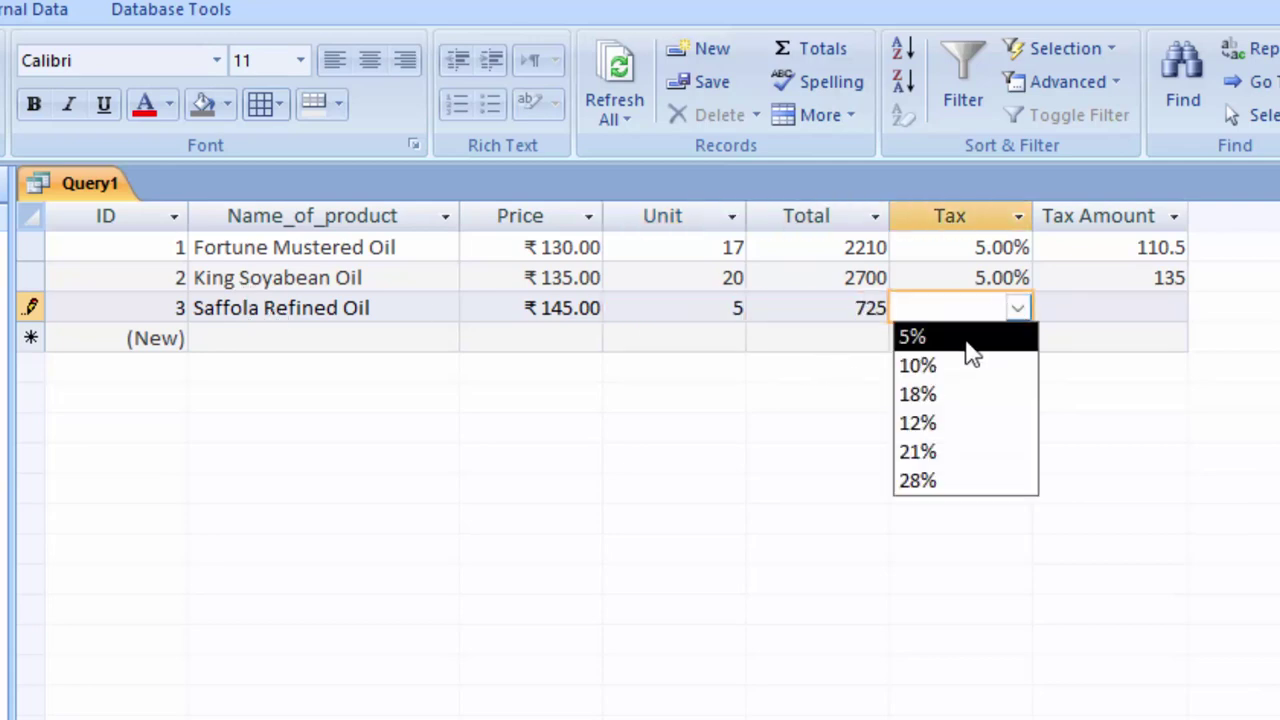
{"action": "left_click", "coordinate": [950, 366]}
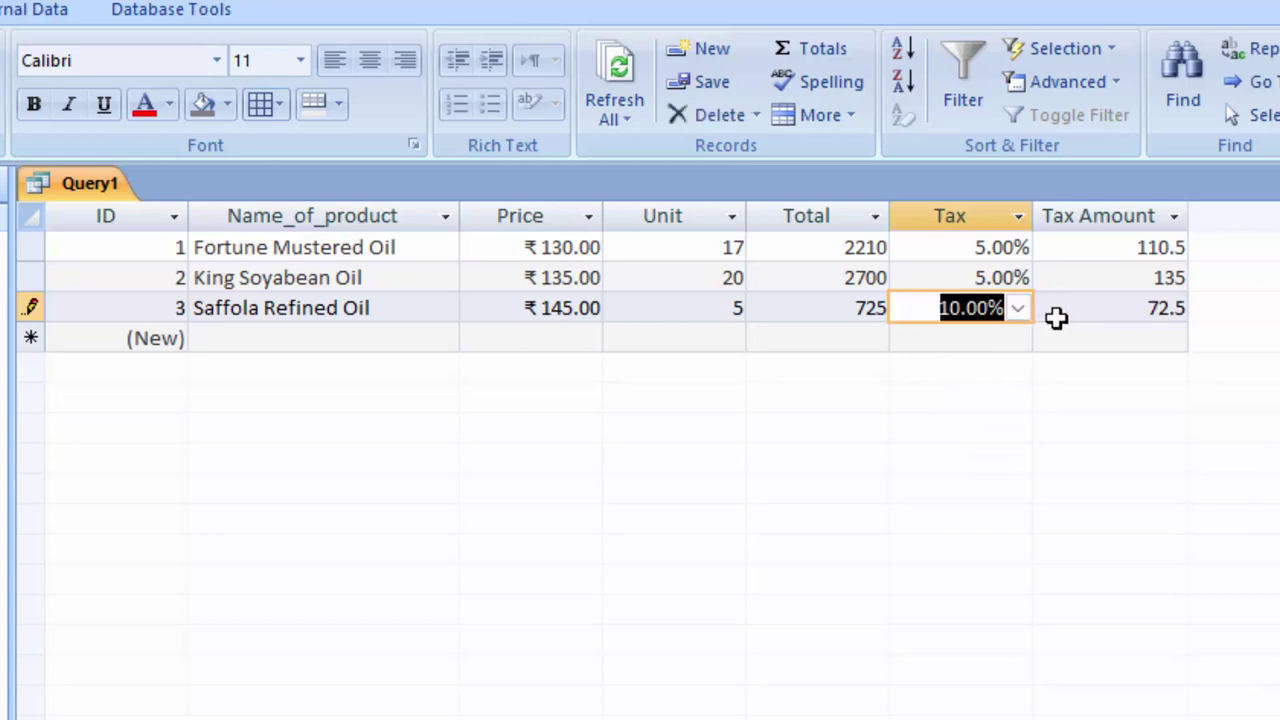
{"action": "left_click", "coordinate": [1102, 306]}
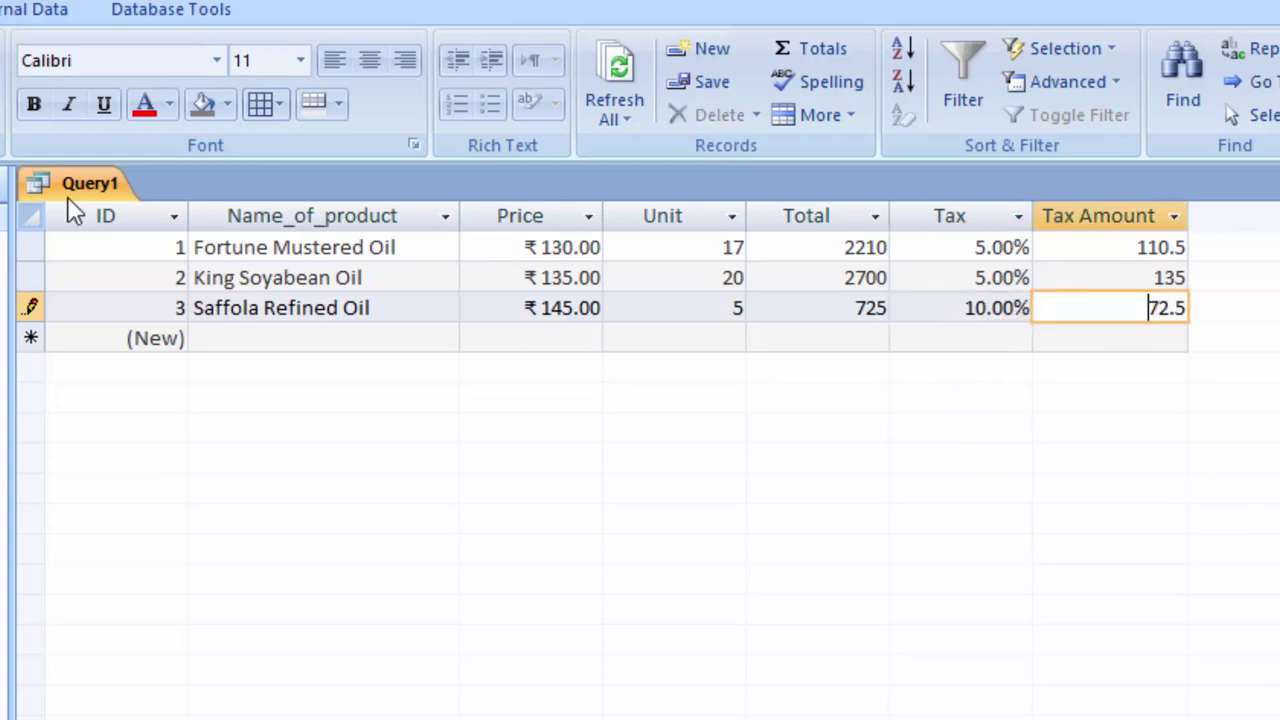
Step: Save Query1 under the name ProductQ
{"action": "right_click", "coordinate": [90, 184]}
{"action": "left_click", "coordinate": [140, 208]}
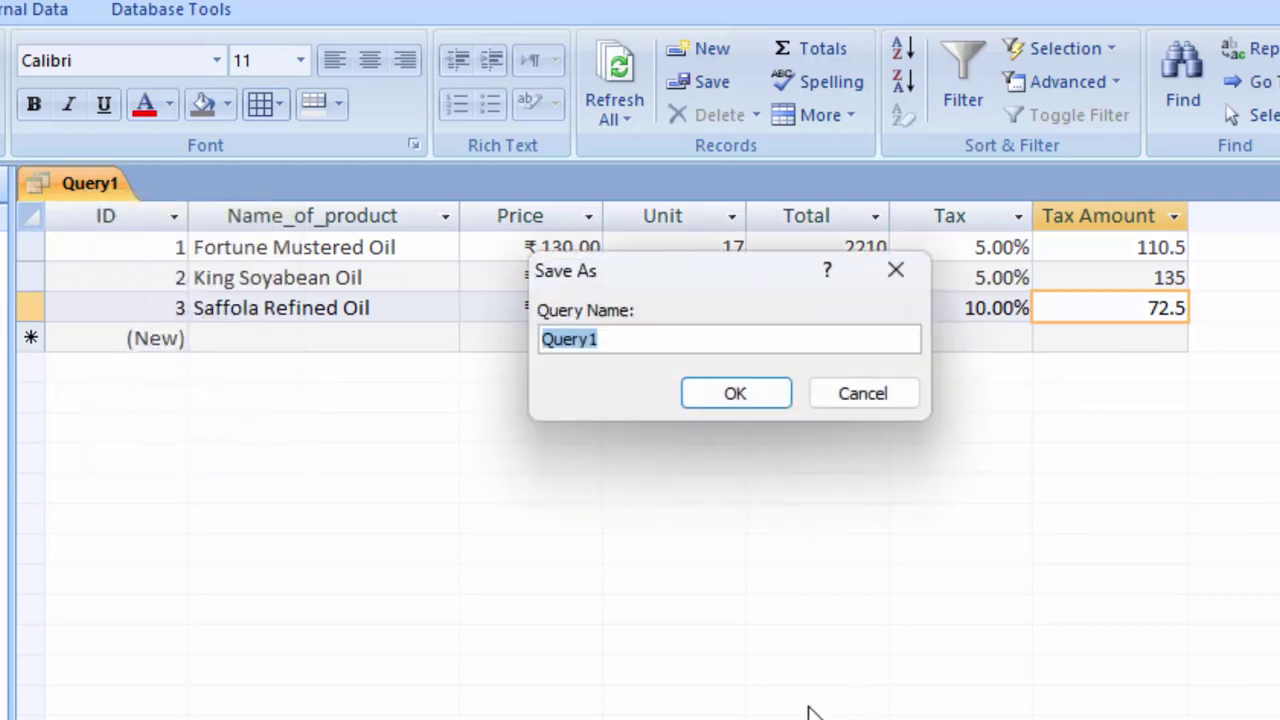
{"action": "key", "text": "BackSpace"}
{"action": "type", "text": "Product"}
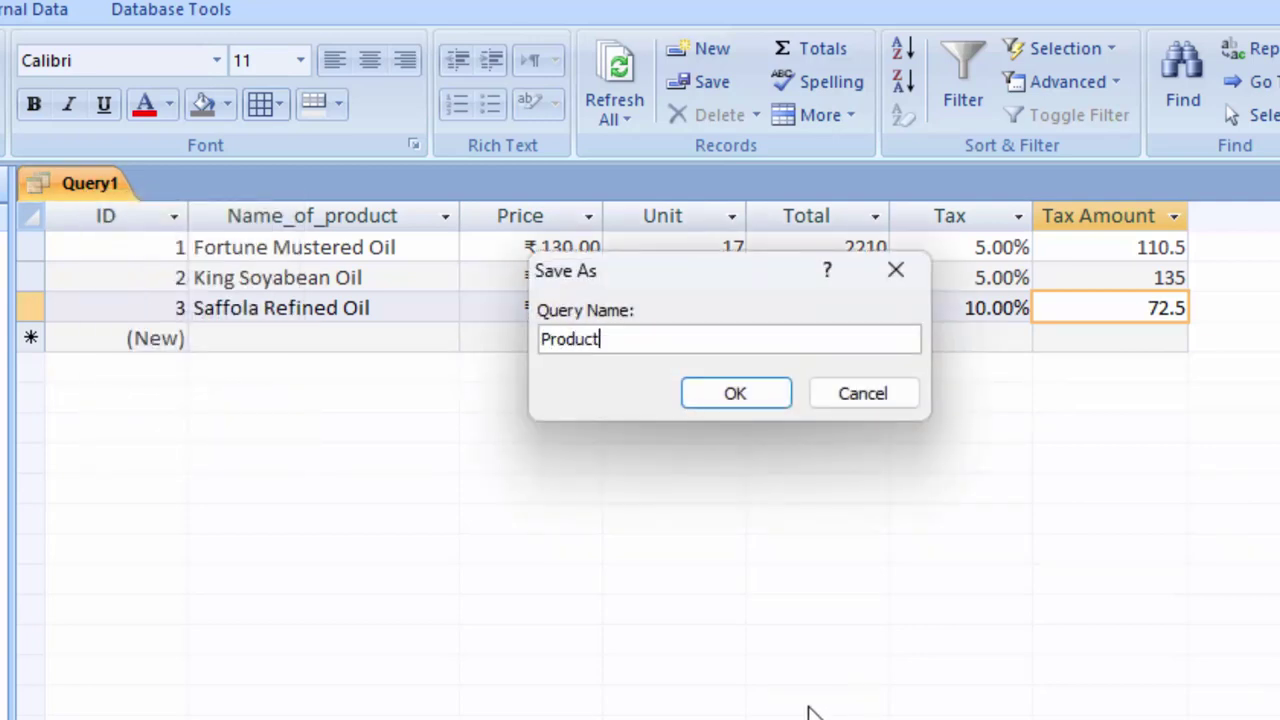
{"action": "type", "text": "Q"}
{"action": "key", "text": "Return"}
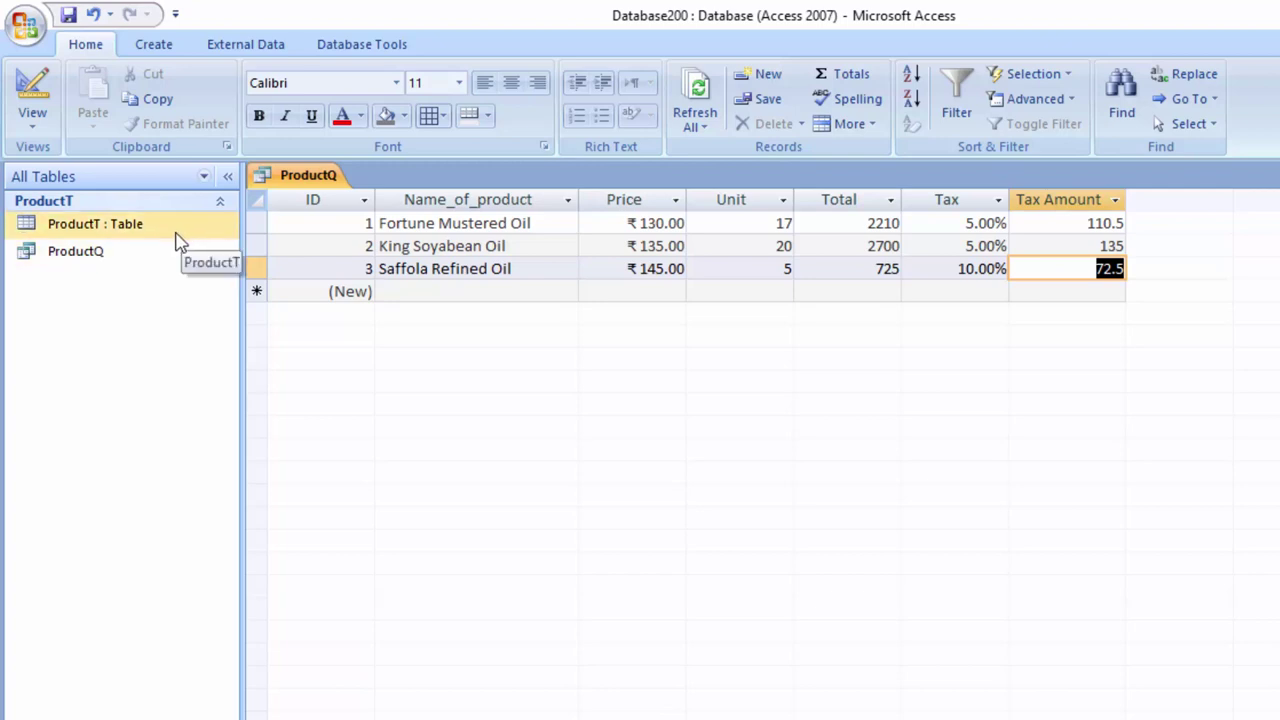
{"action": "left_click", "coordinate": [150, 44]}
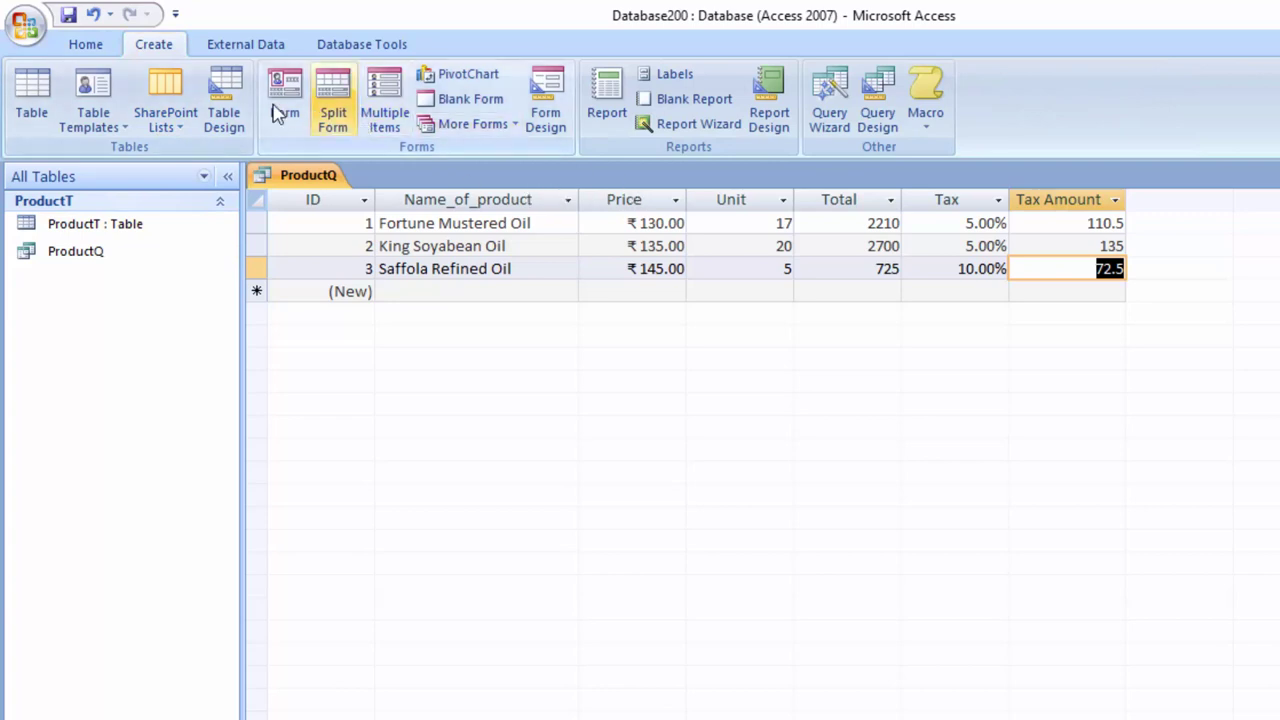
Step: Create a new blank table in Design view and save it as CustomerT
{"action": "left_click", "coordinate": [32, 95]}
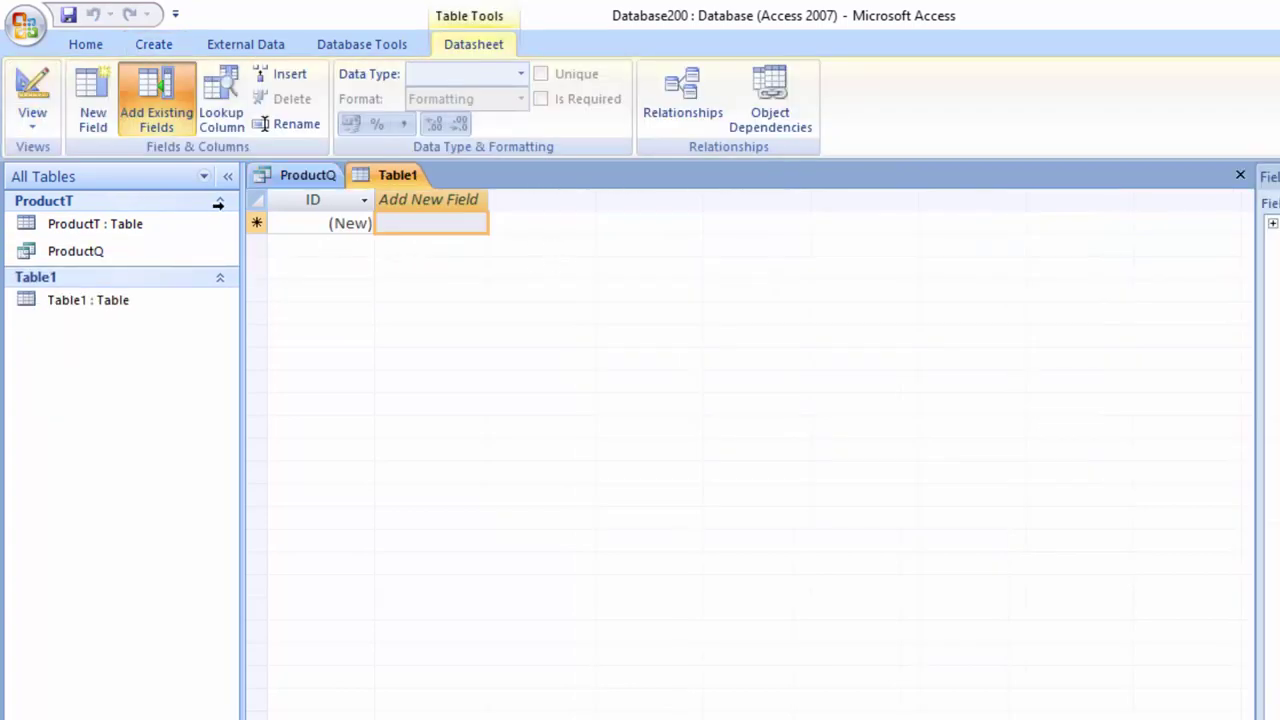
{"action": "left_click", "coordinate": [32, 88]}
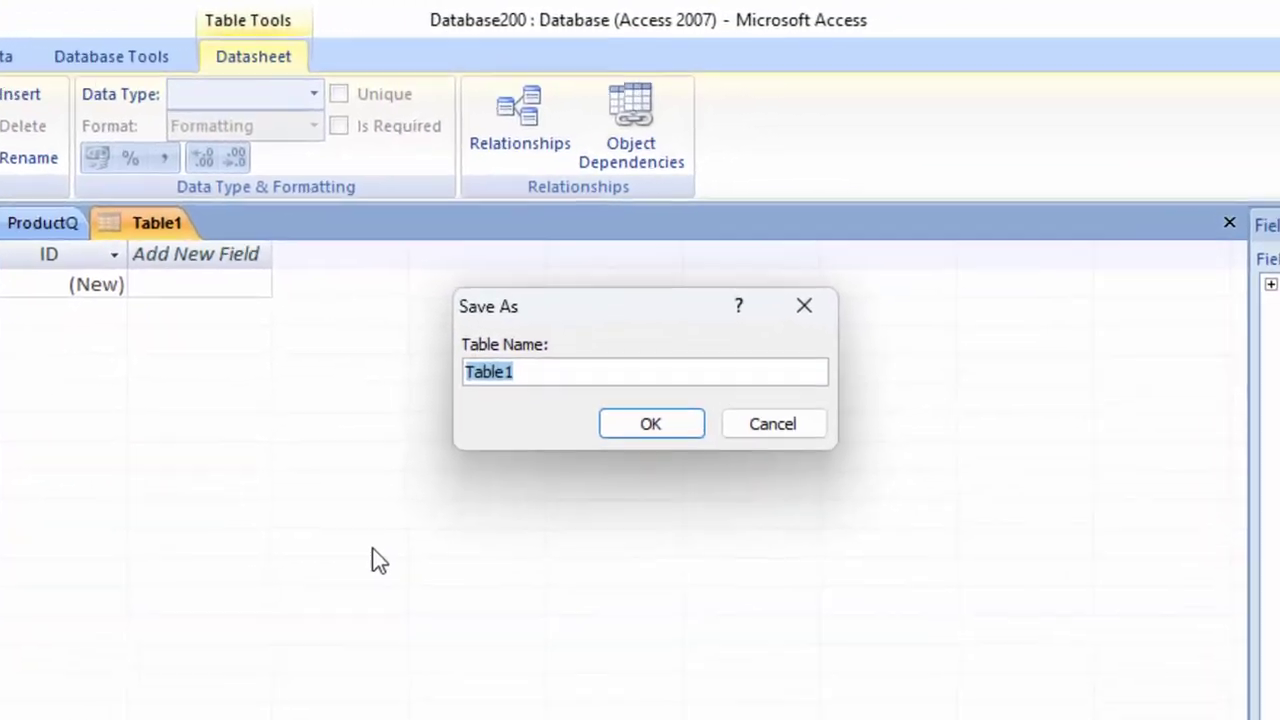
{"action": "key", "text": "BackSpace"}
{"action": "type", "text": "Cust"}
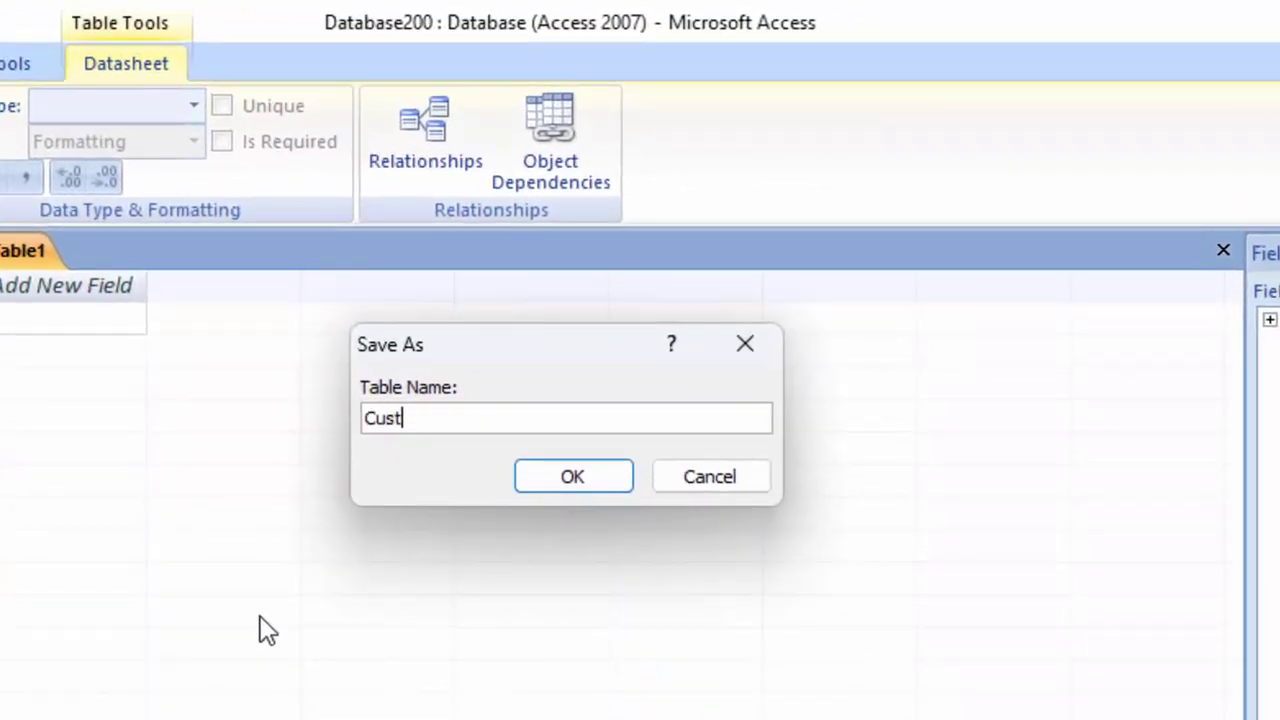
{"action": "type", "text": "omerT"}
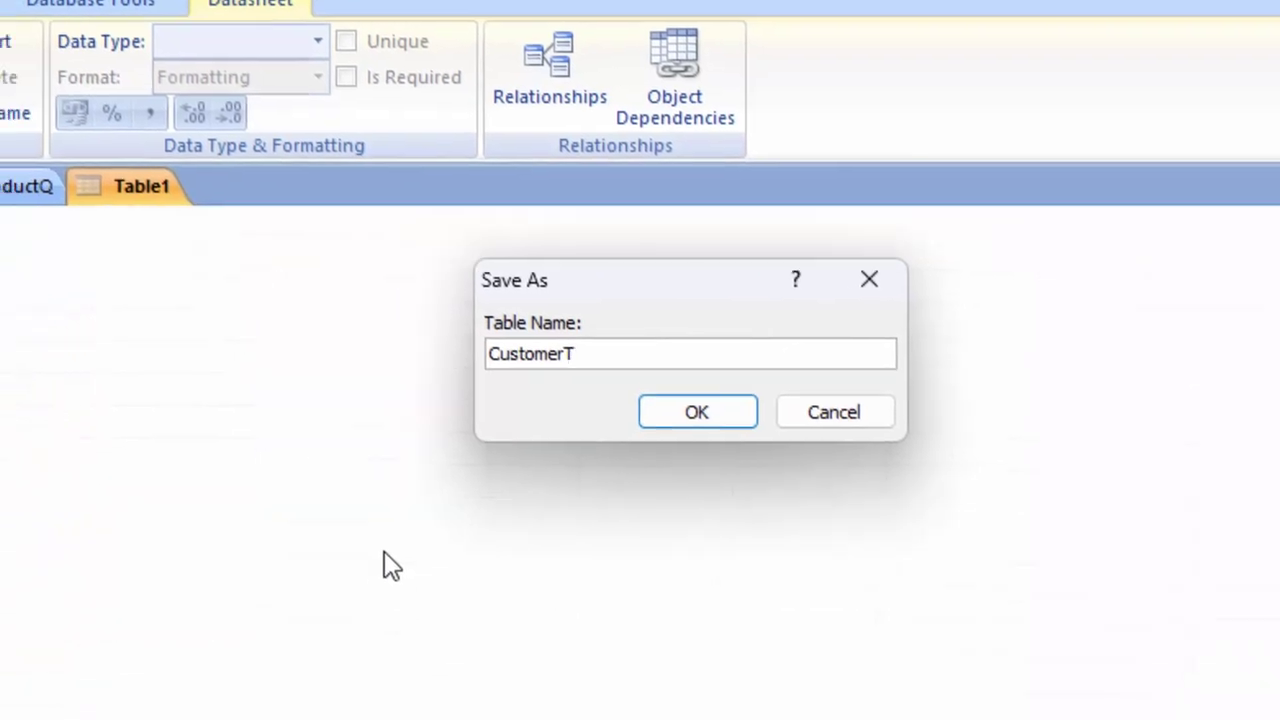
{"action": "key", "text": "Return"}
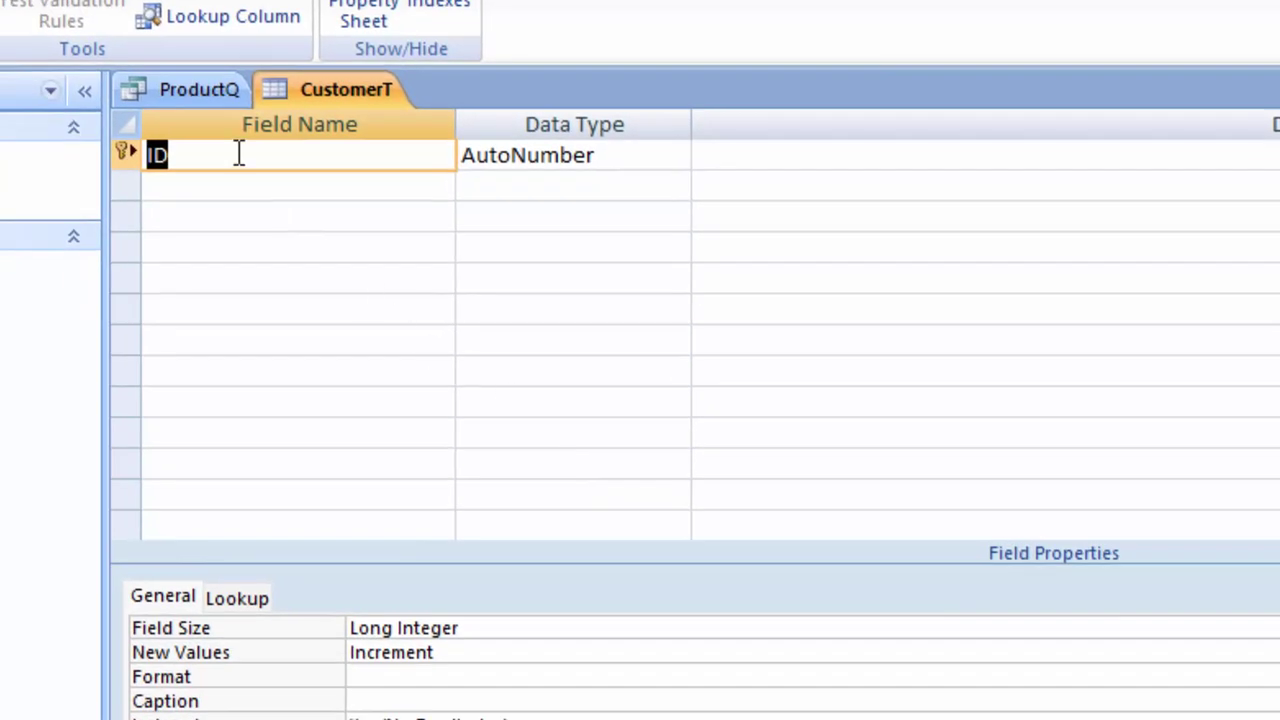
Step: Define Customer_id and Name of Customer as Text fields
{"action": "key", "text": "Delete"}
{"action": "type", "text": "Cus"}
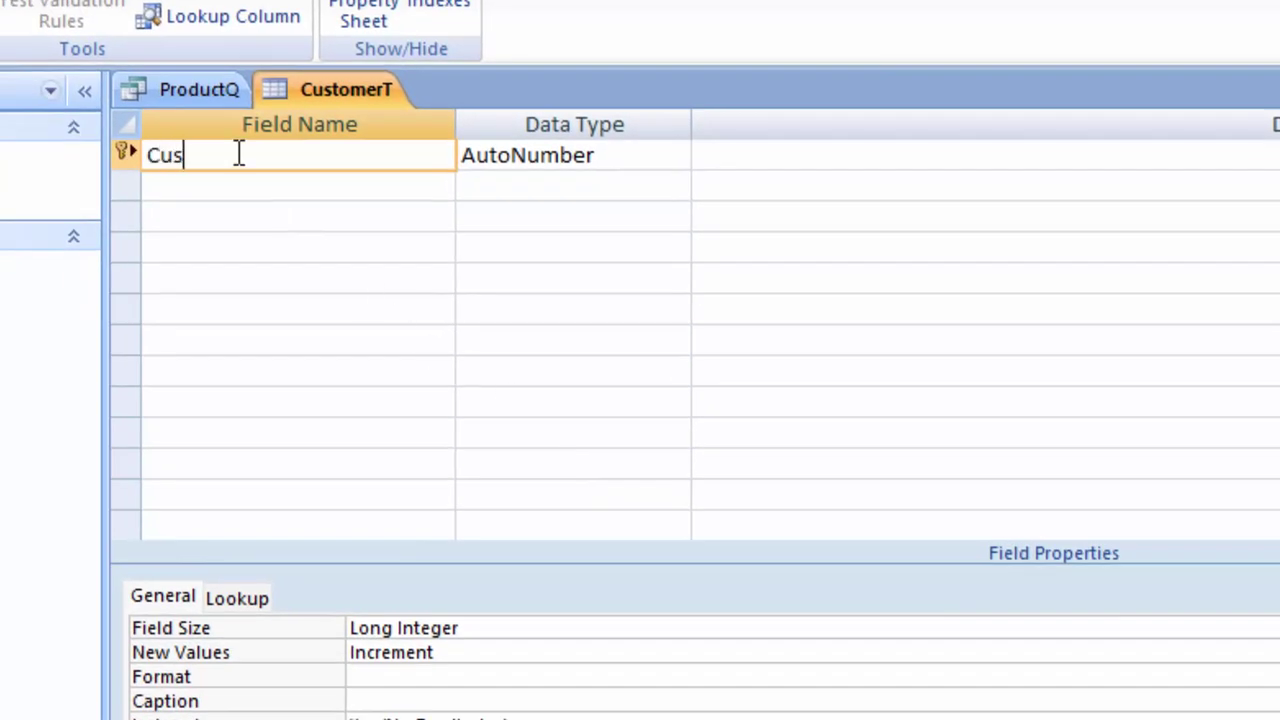
{"action": "type", "text": "tomw"}
{"action": "left_click", "coordinate": [655, 157]}
{"action": "left_click", "coordinate": [675, 156]}
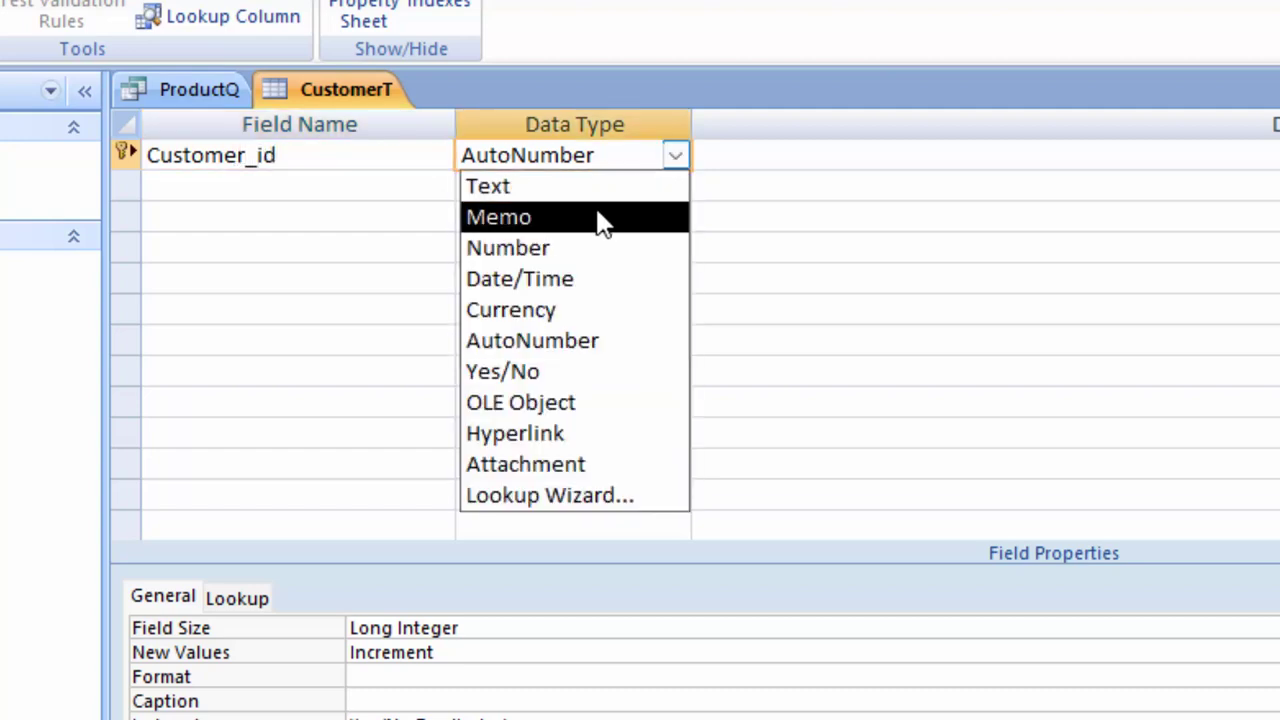
{"action": "left_click", "coordinate": [620, 187]}
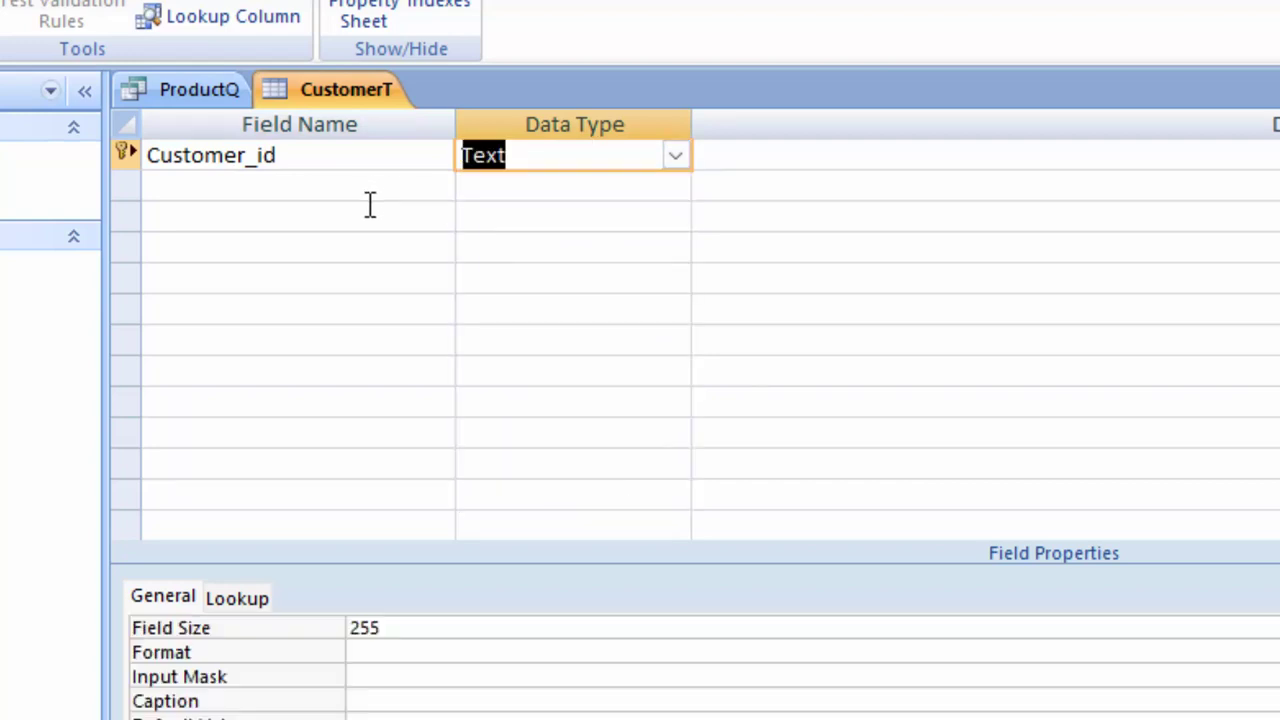
{"action": "left_click", "coordinate": [306, 184]}
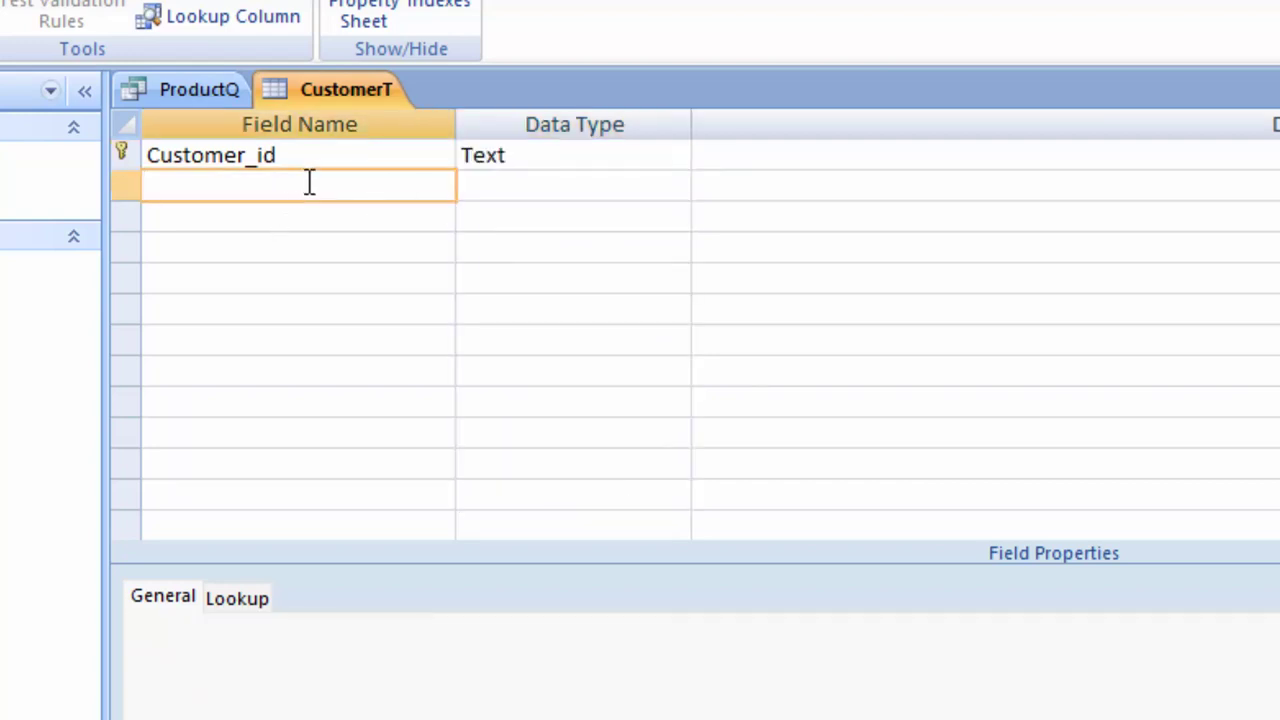
{"action": "type", "text": "Name of C"}
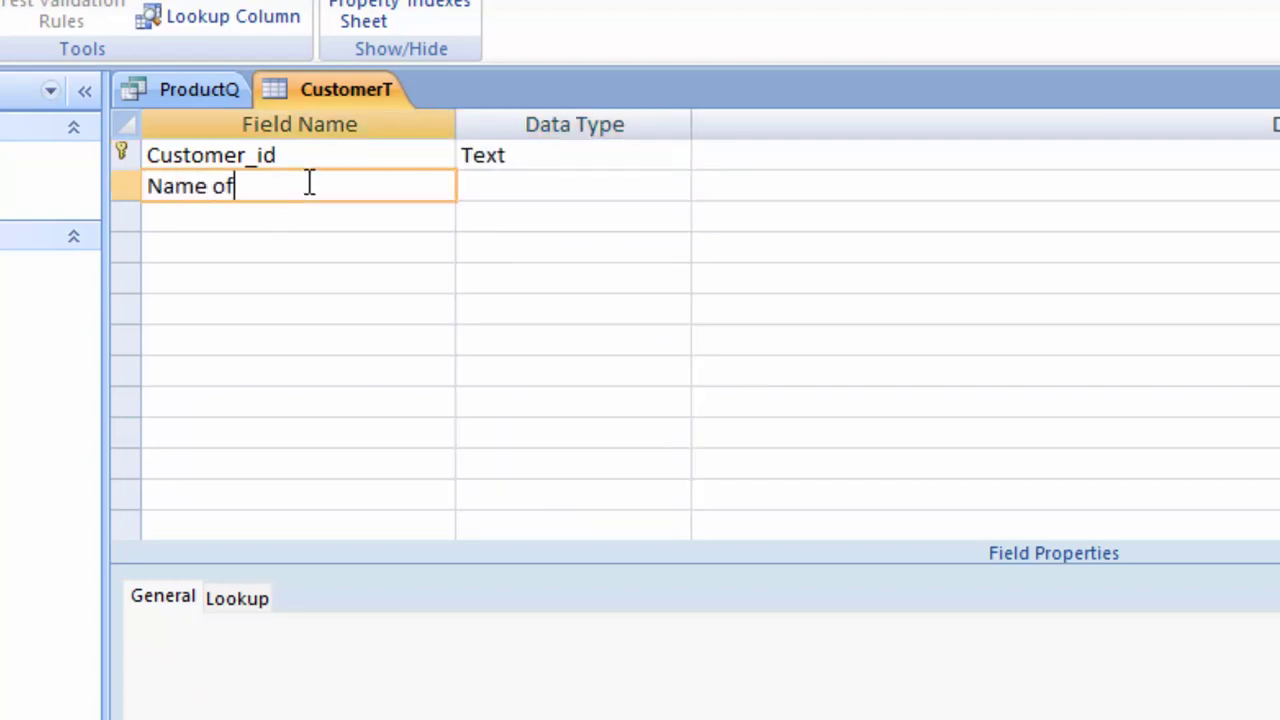
{"action": "type", "text": "us"}
{"action": "key", "text": "BackSpace"}
{"action": "type", "text": "omer"}
{"action": "left_click", "coordinate": [540, 182]}
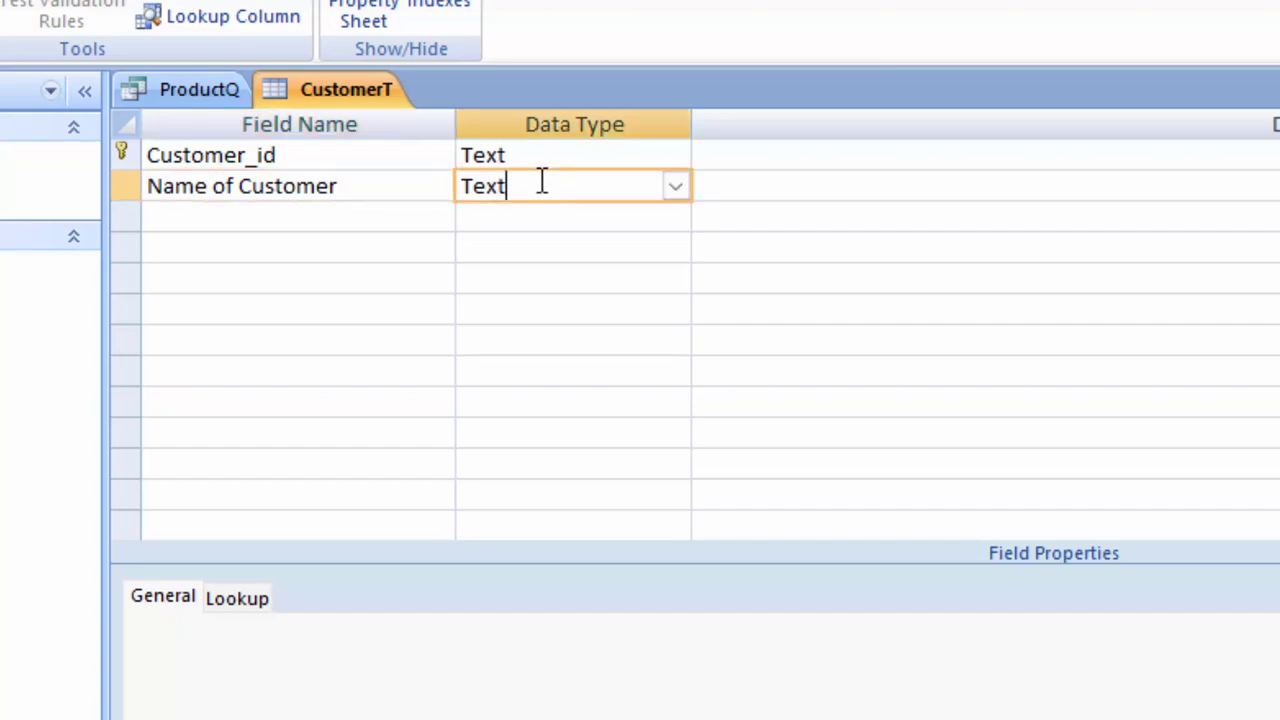
{"action": "left_click", "coordinate": [287, 226]}
{"action": "type", "text": "Phone"}
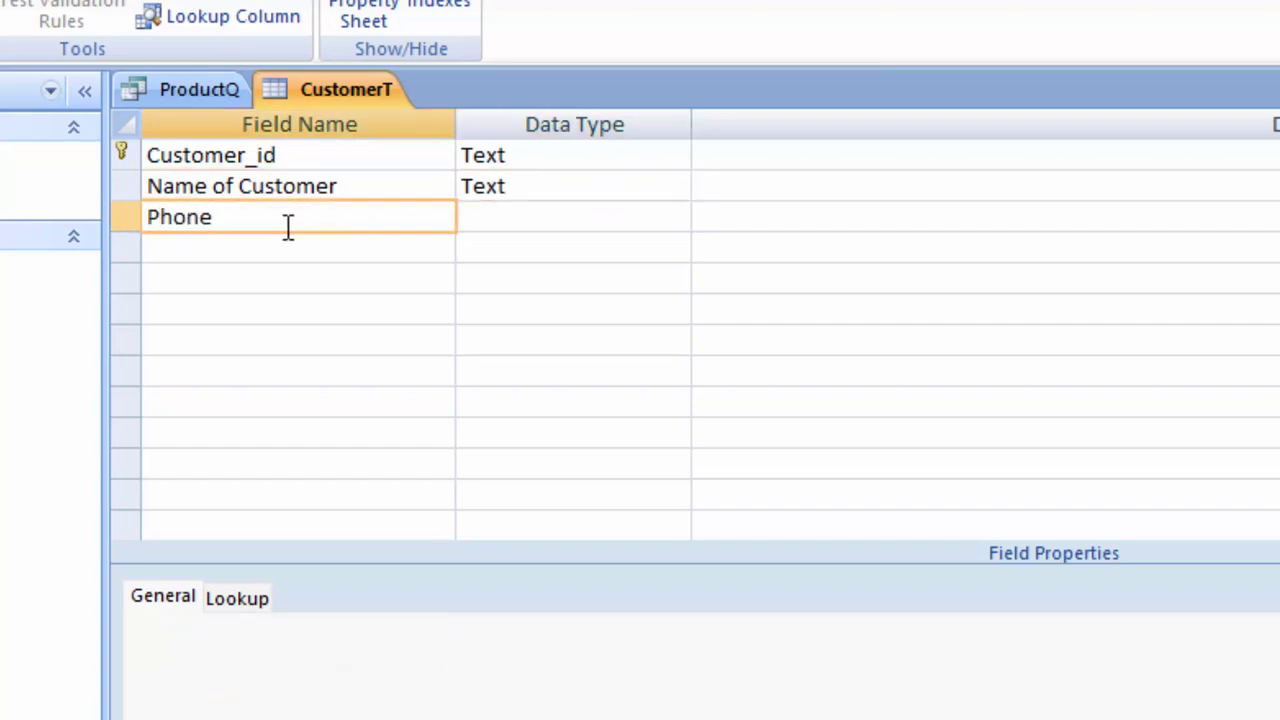
Step: Save and preview the table's datasheet, then add an id field below Phone in Design view
{"action": "left_click", "coordinate": [547, 221]}
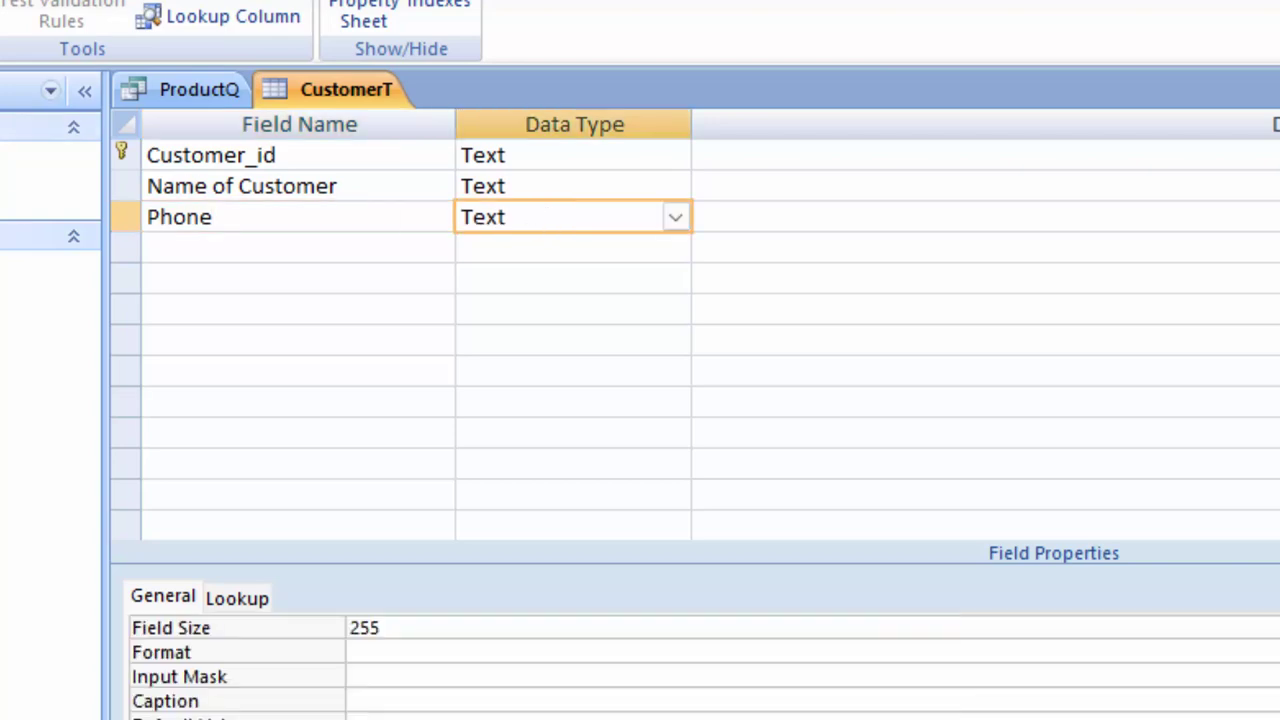
{"action": "left_click", "coordinate": [775, 541]}
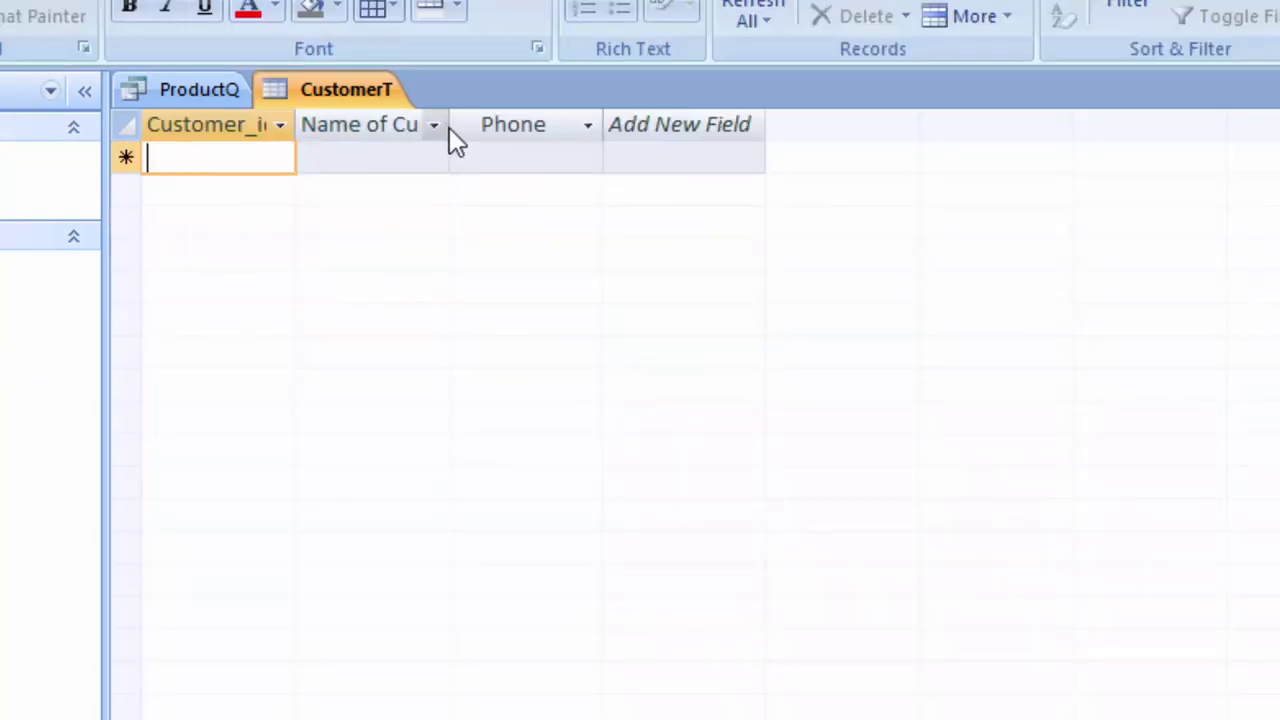
{"action": "left_click", "coordinate": [15, 20]}
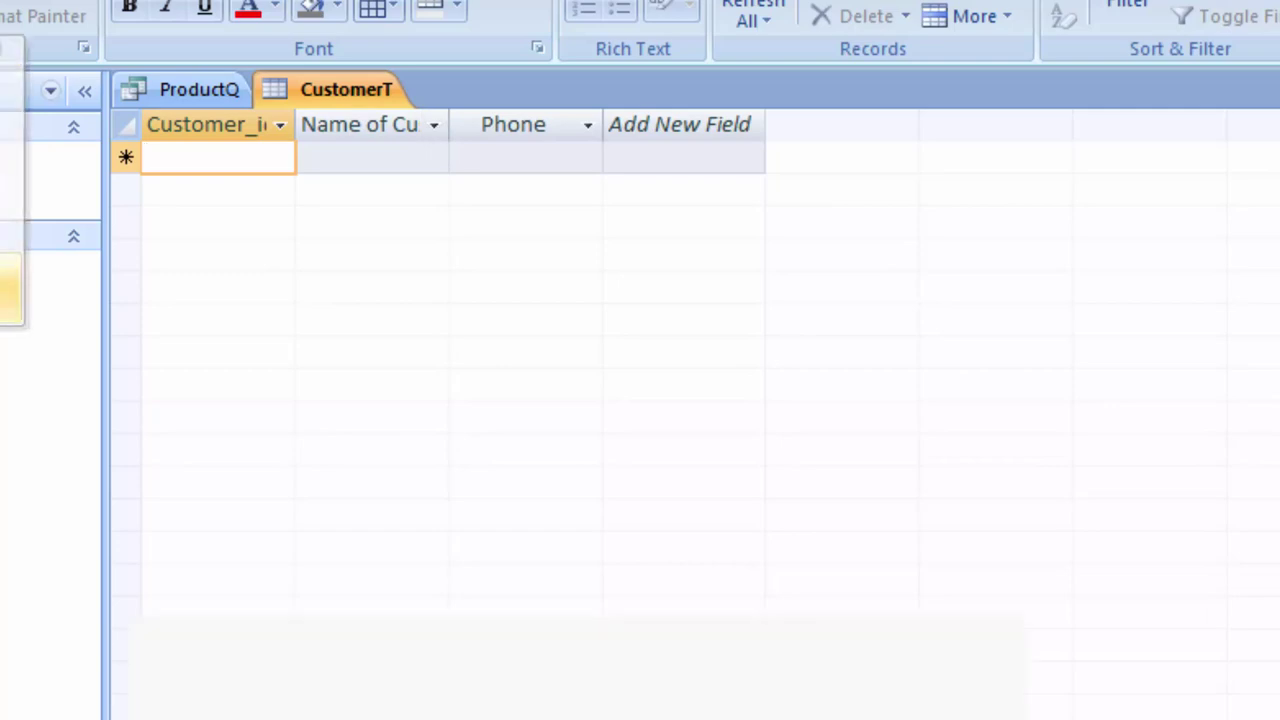
{"action": "left_click", "coordinate": [15, 286]}
{"action": "left_click", "coordinate": [202, 249]}
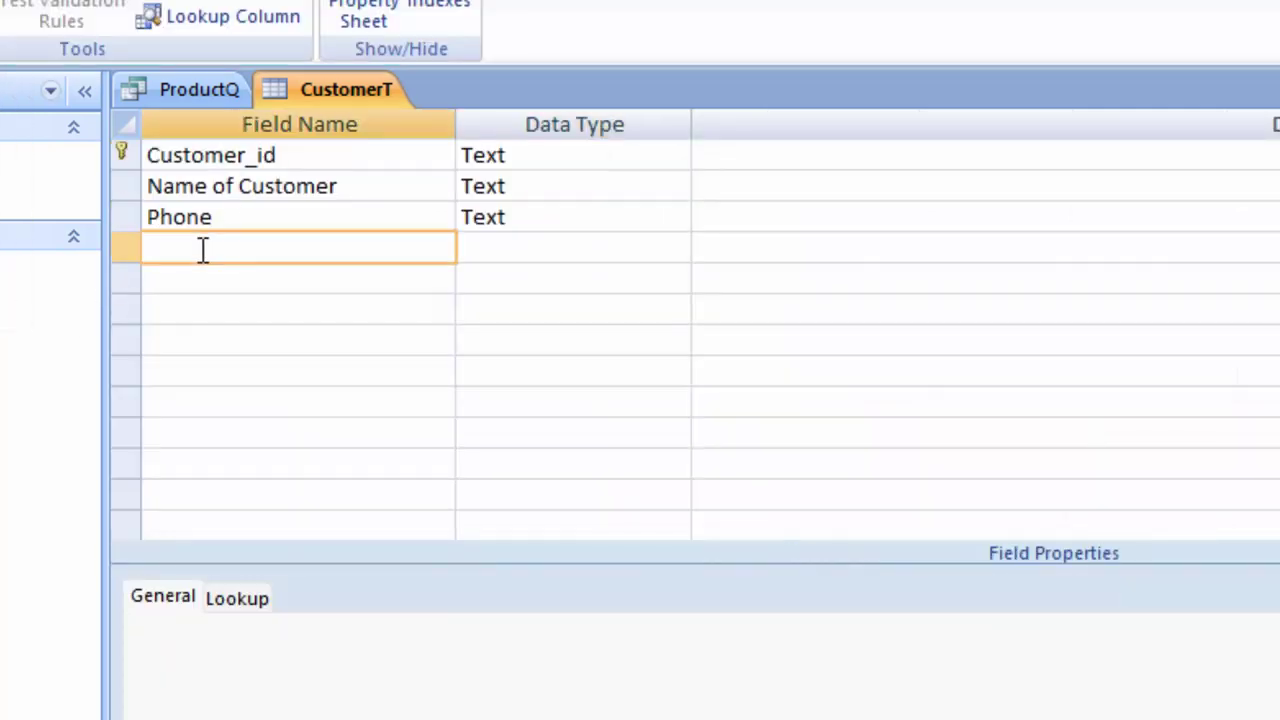
{"action": "type", "text": "id"}
{"action": "key", "text": "Tab"}
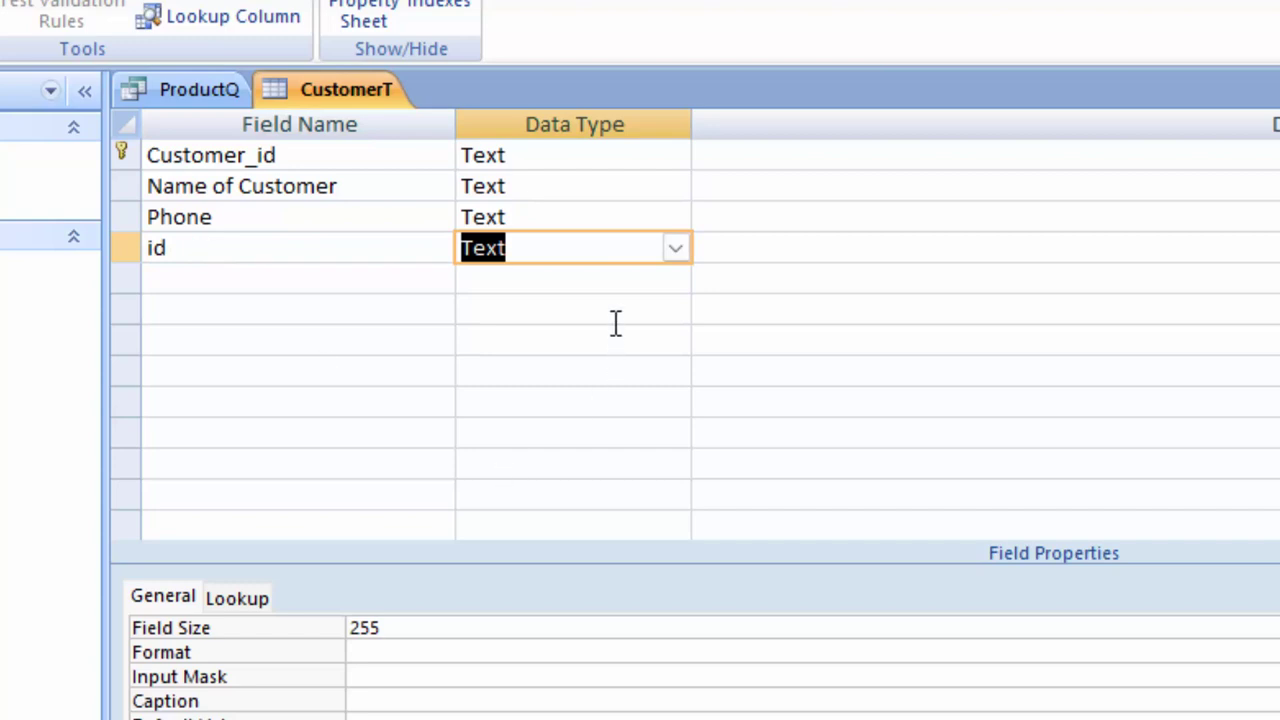
Step: Open the ProductT table as read-only from the navigation pane
{"action": "left_click", "coordinate": [10, 160]}
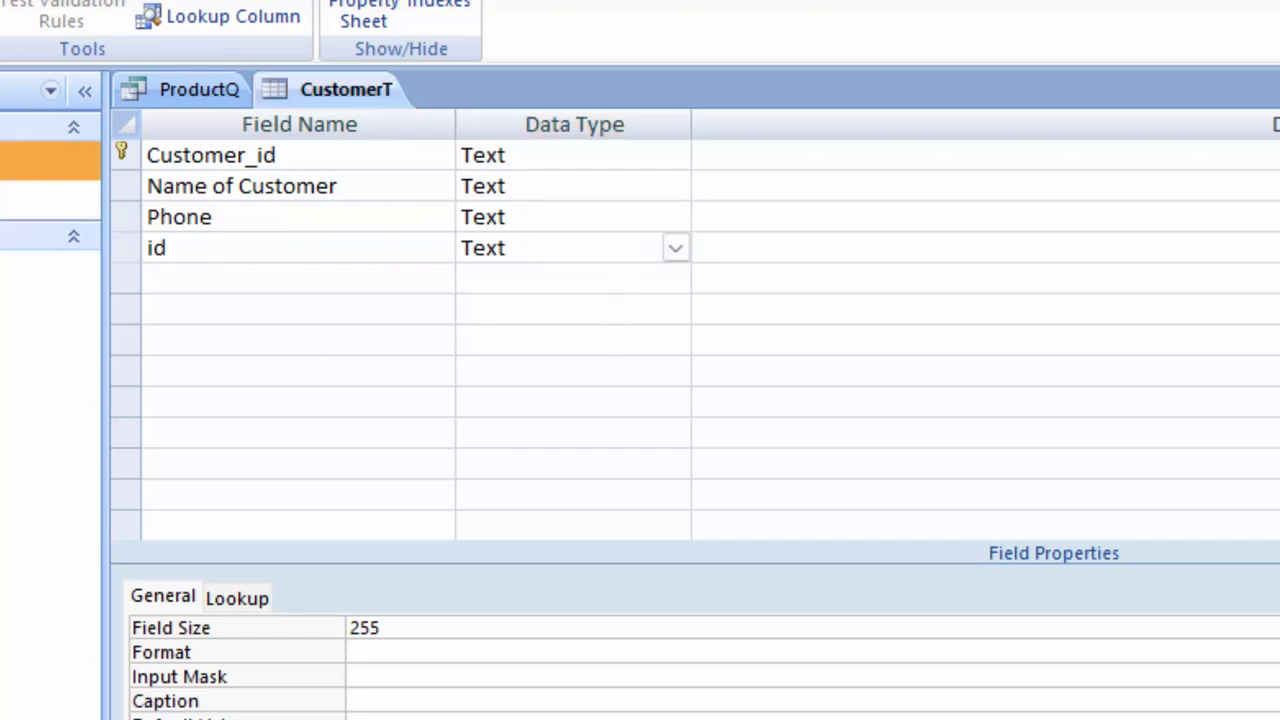
{"action": "key", "text": "Return"}
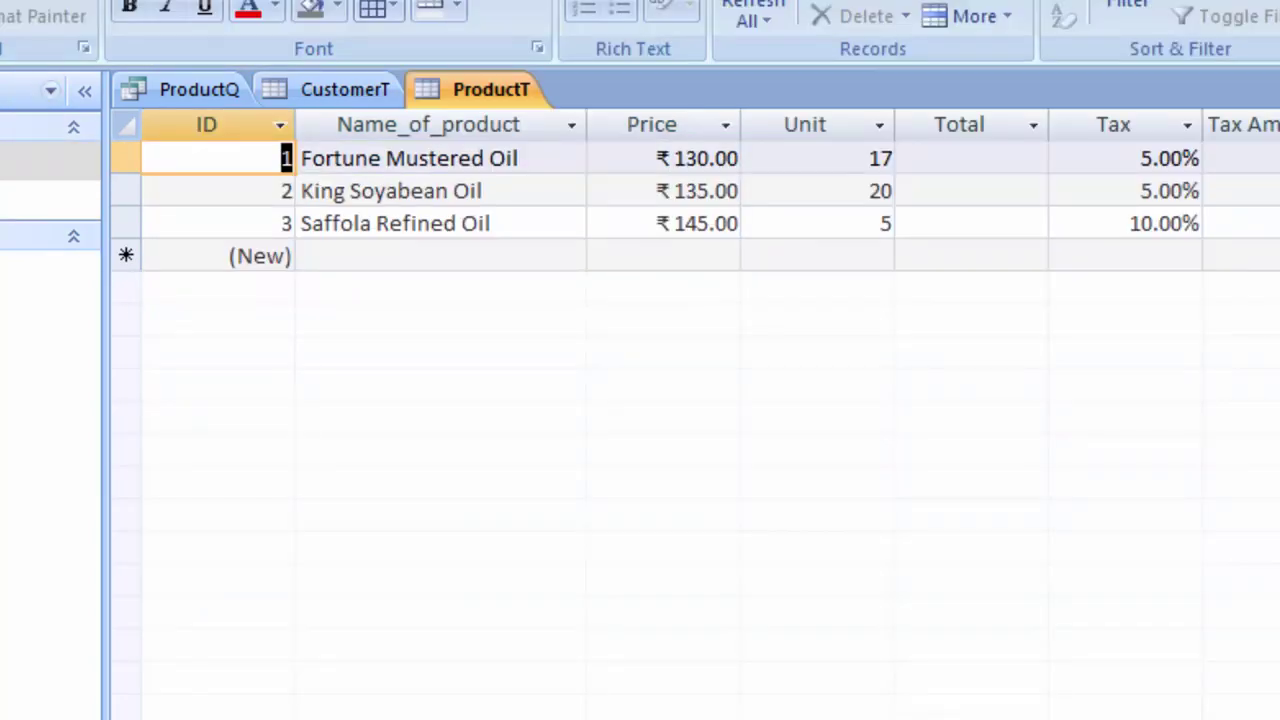
{"action": "right_click", "coordinate": [10, 160]}
{"action": "left_click", "coordinate": [10, 290]}
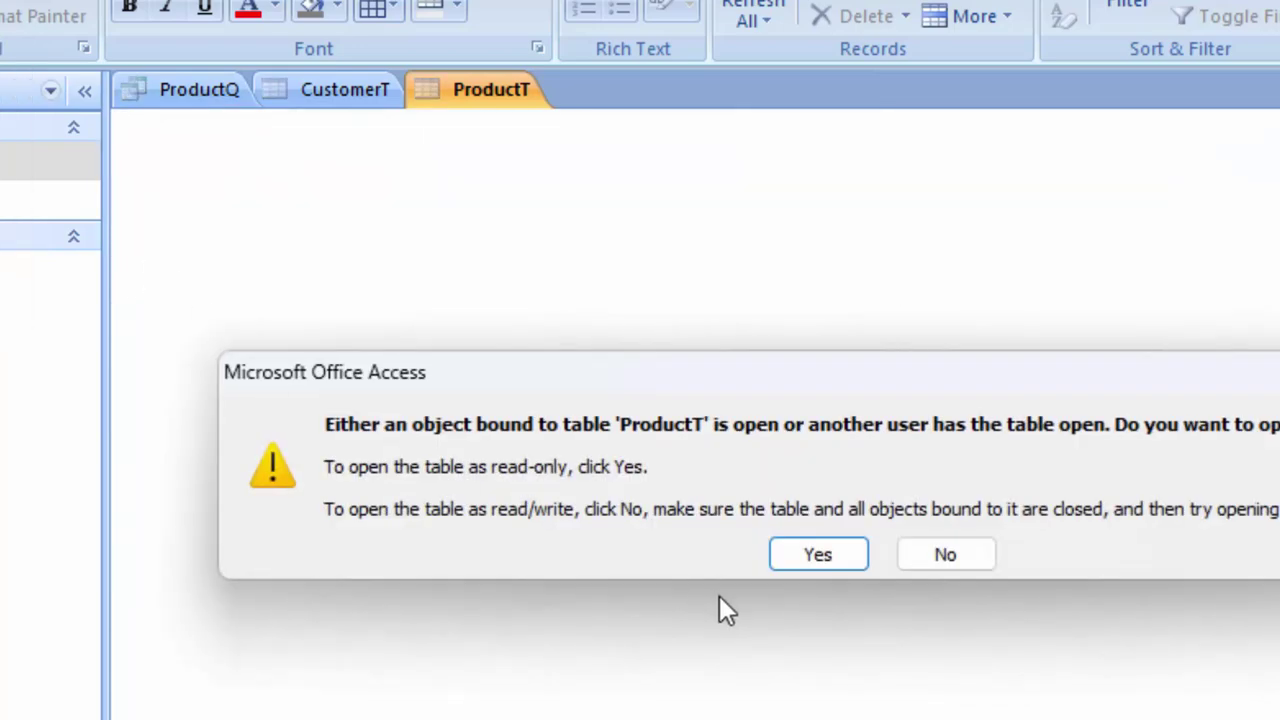
{"action": "left_click", "coordinate": [818, 555]}
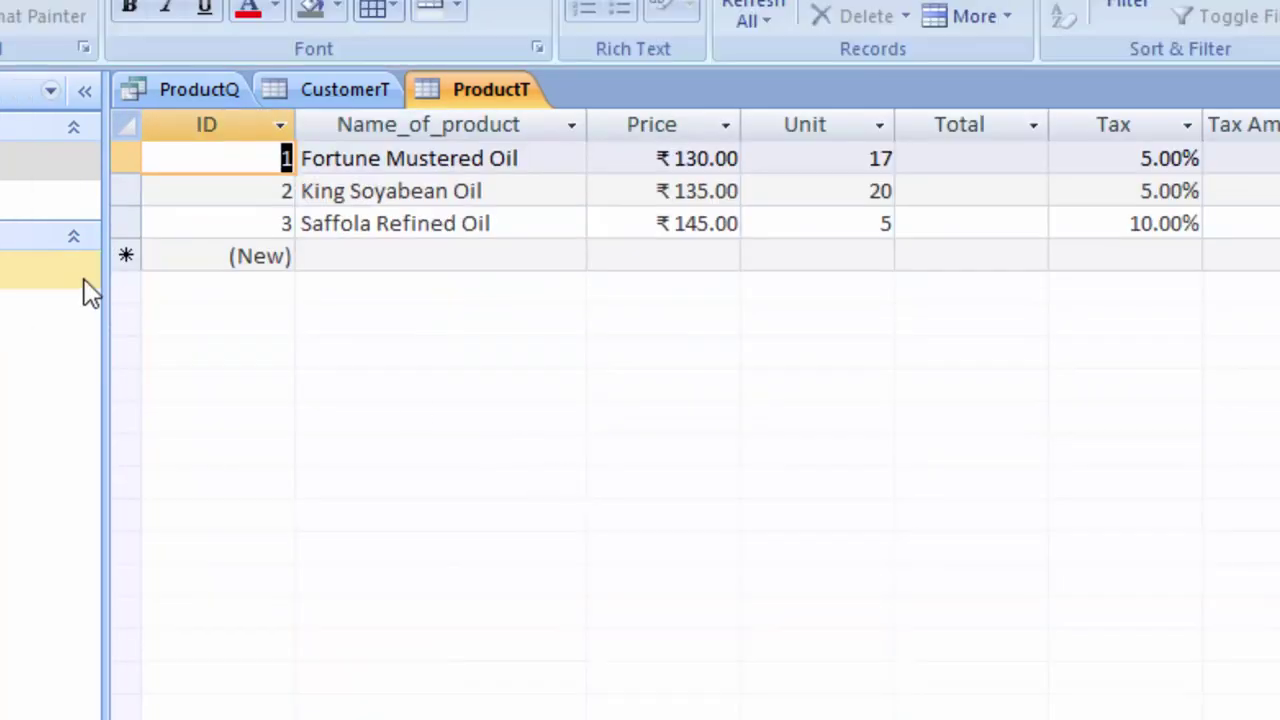
{"action": "left_click", "coordinate": [10, 292]}
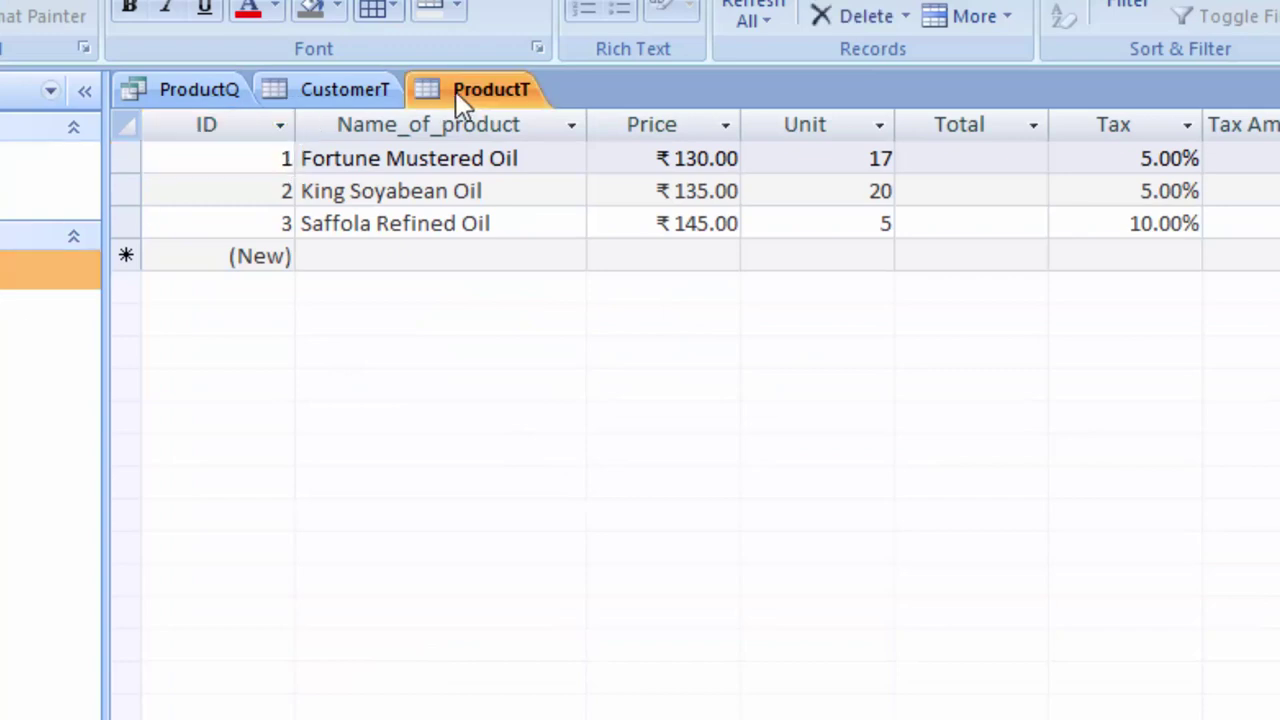
Step: Rename the id field to ID, make it a Number field, and save the table
{"action": "left_click", "coordinate": [313, 95]}
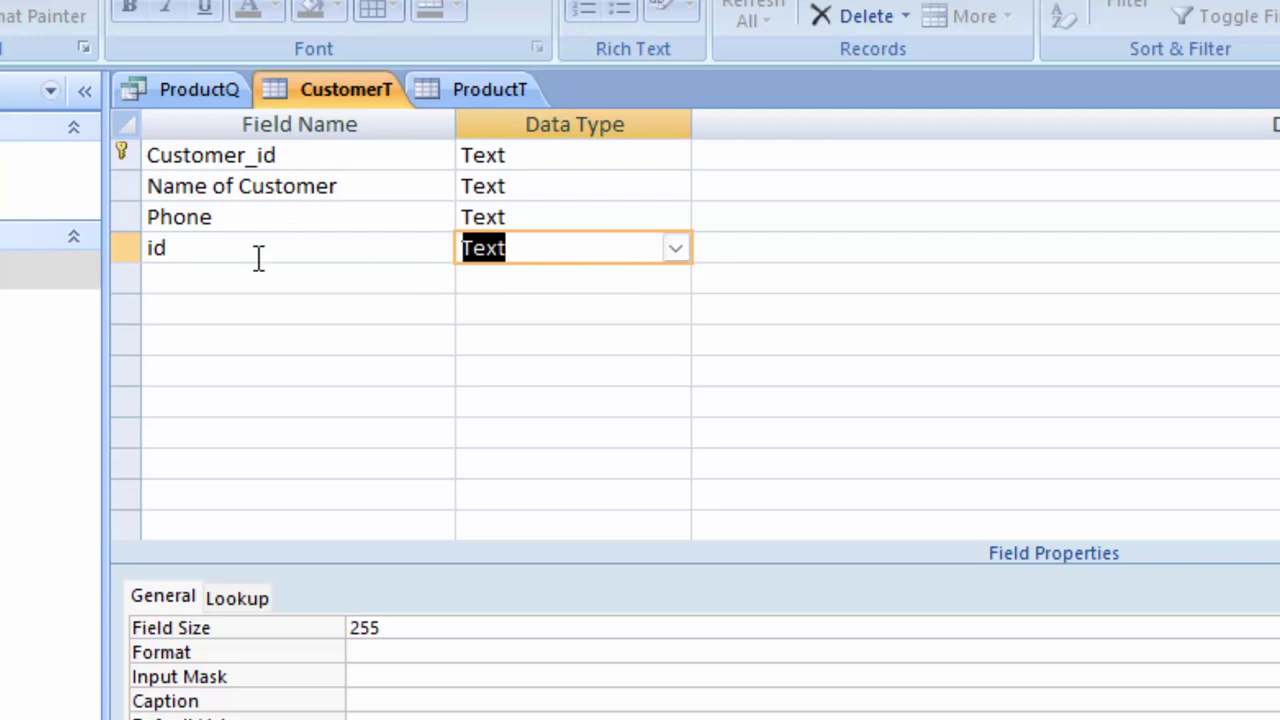
{"action": "left_click", "coordinate": [223, 247]}
{"action": "key", "text": "BackSpace"}
{"action": "type", "text": "ID"}
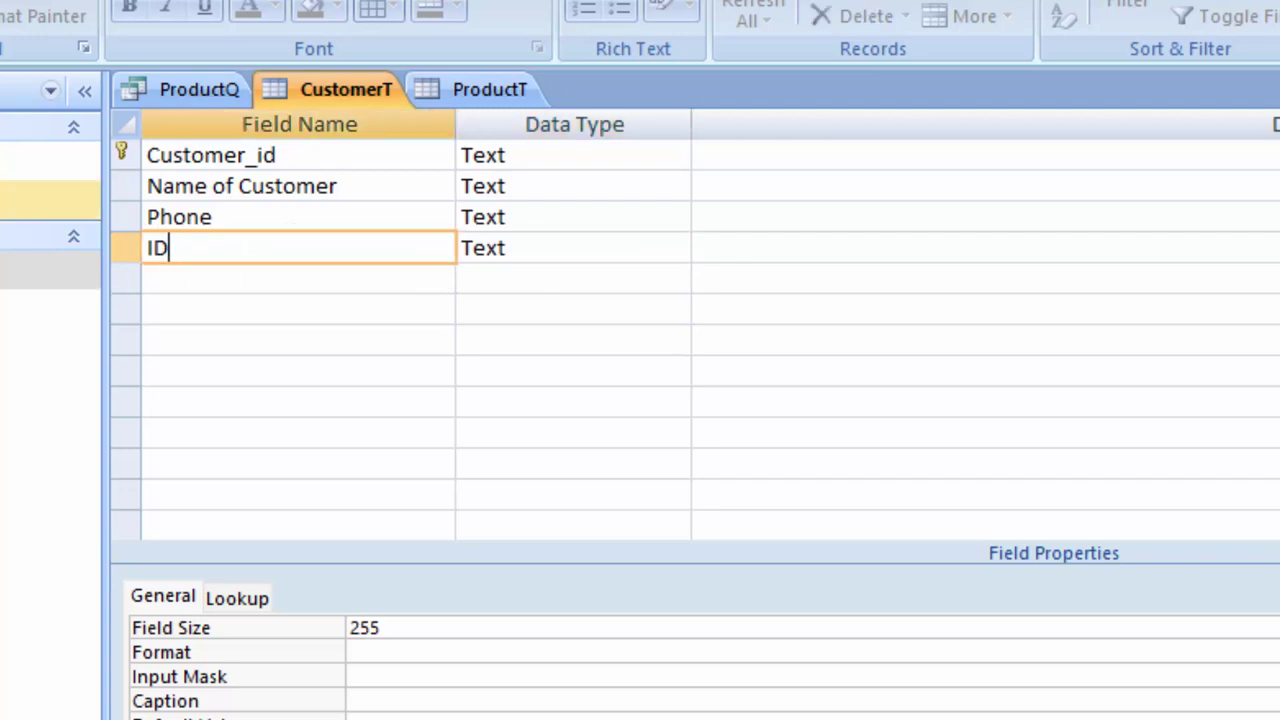
{"action": "left_click", "coordinate": [603, 221]}
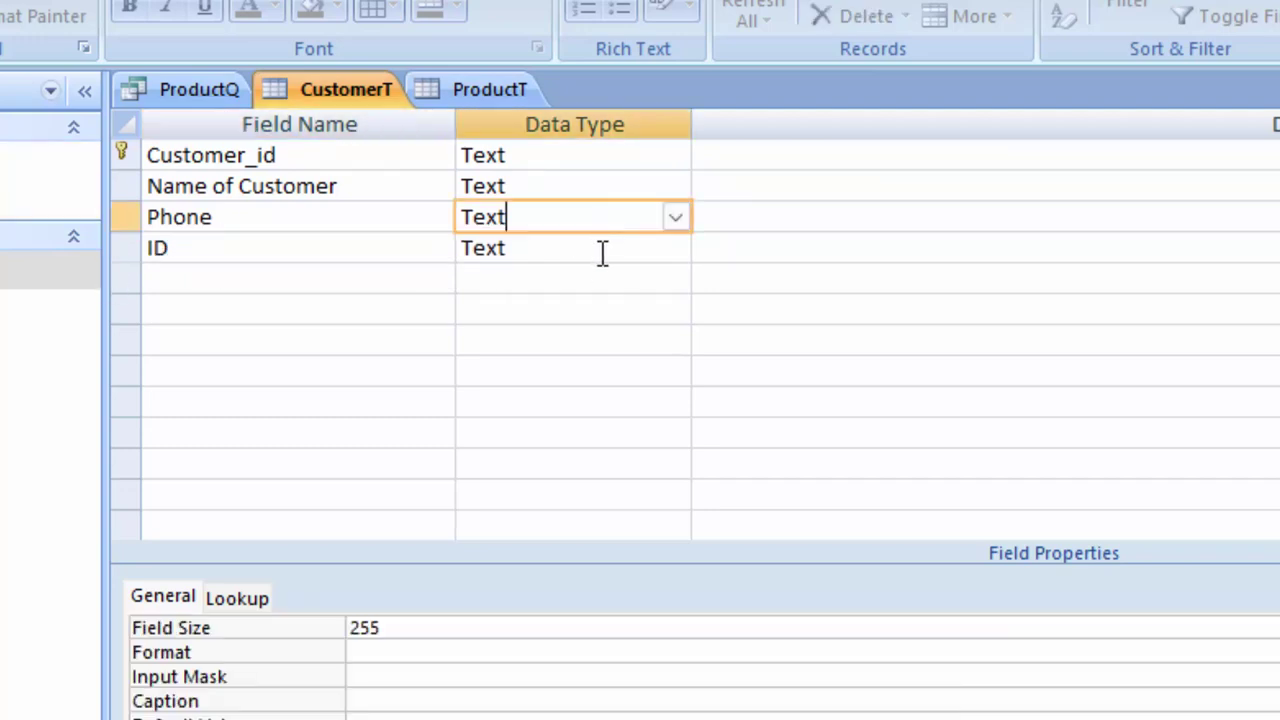
{"action": "left_click", "coordinate": [603, 248]}
{"action": "left_click", "coordinate": [675, 249]}
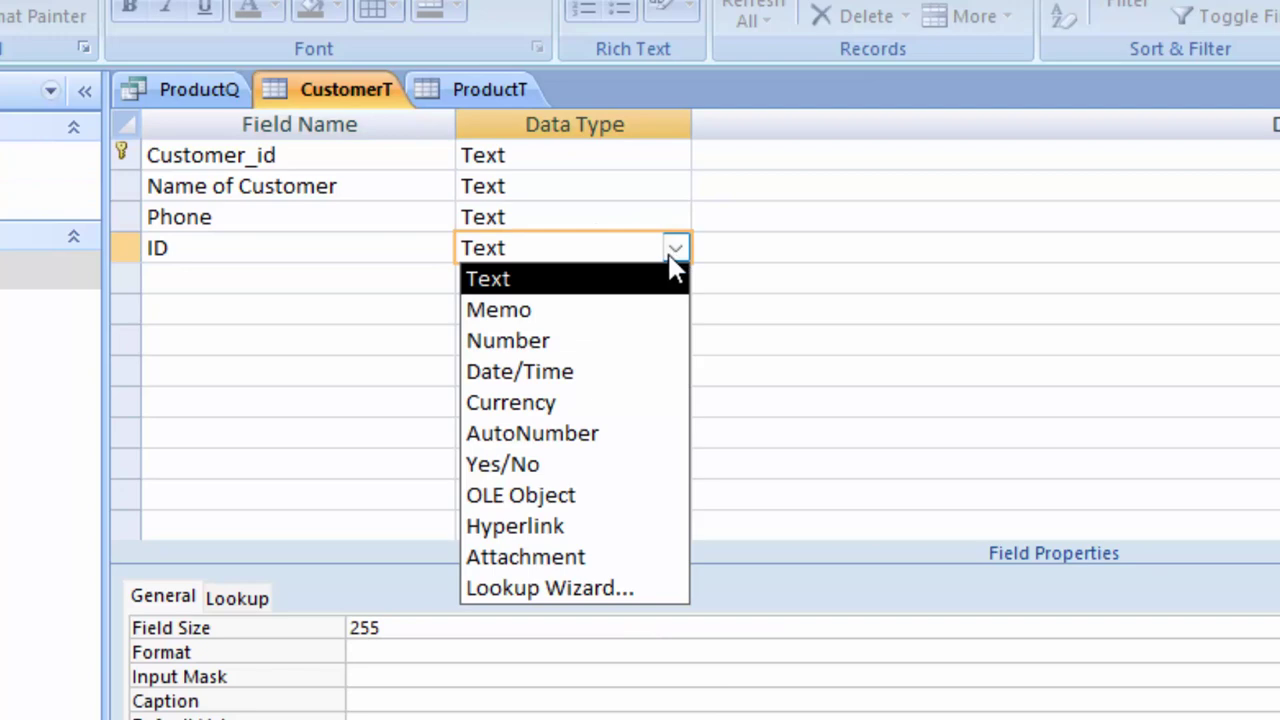
{"action": "left_click", "coordinate": [588, 343]}
{"action": "left_click", "coordinate": [5, 25]}
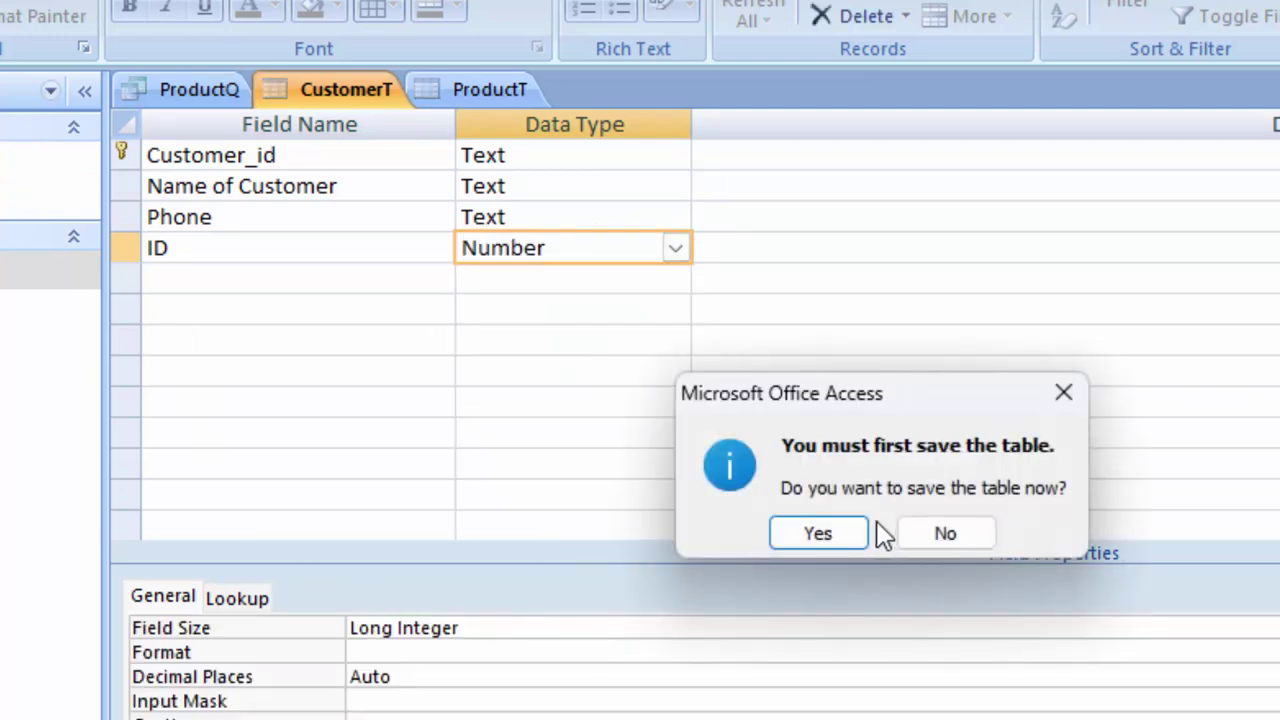
{"action": "left_click", "coordinate": [846, 533]}
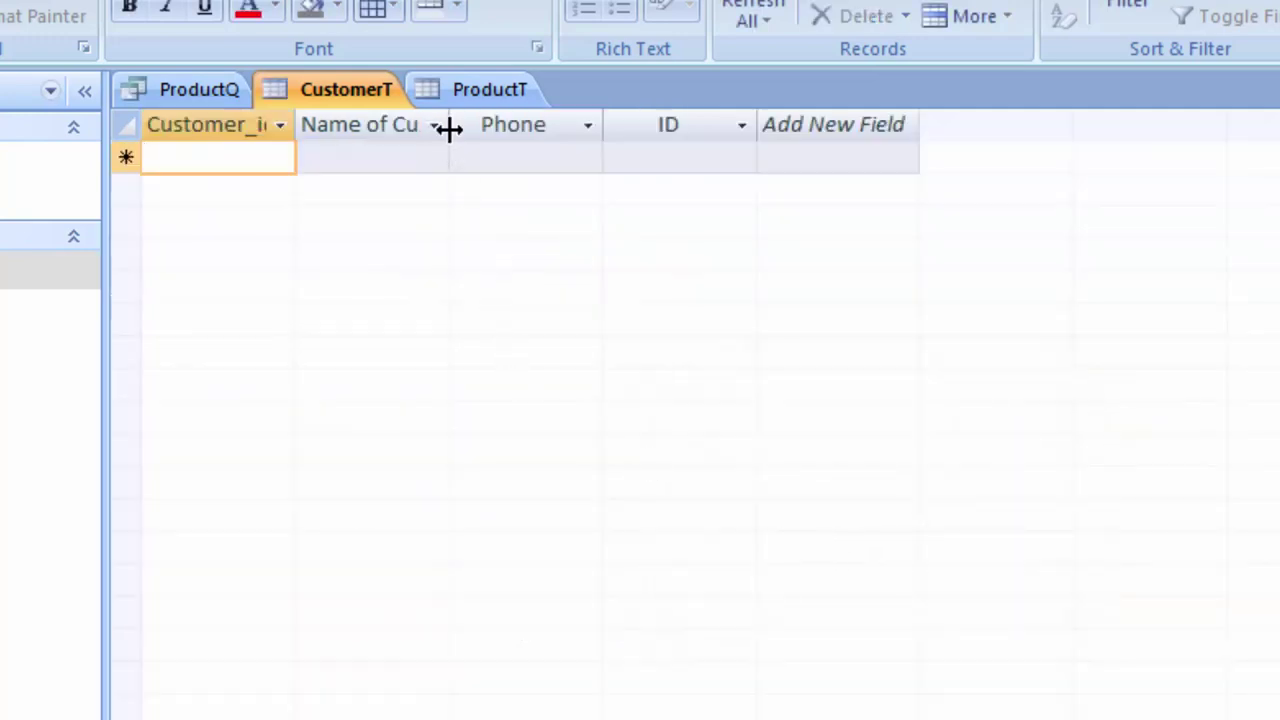
Step: Widen the Customer_id and name columns, then enter the first customer with phone and ID 1
{"action": "left_click_drag", "start_coordinate": [449, 128], "coordinate": [514, 235]}
{"action": "left_click_drag", "start_coordinate": [297, 118], "coordinate": [356, 155]}
{"action": "type", "text": "A01"}
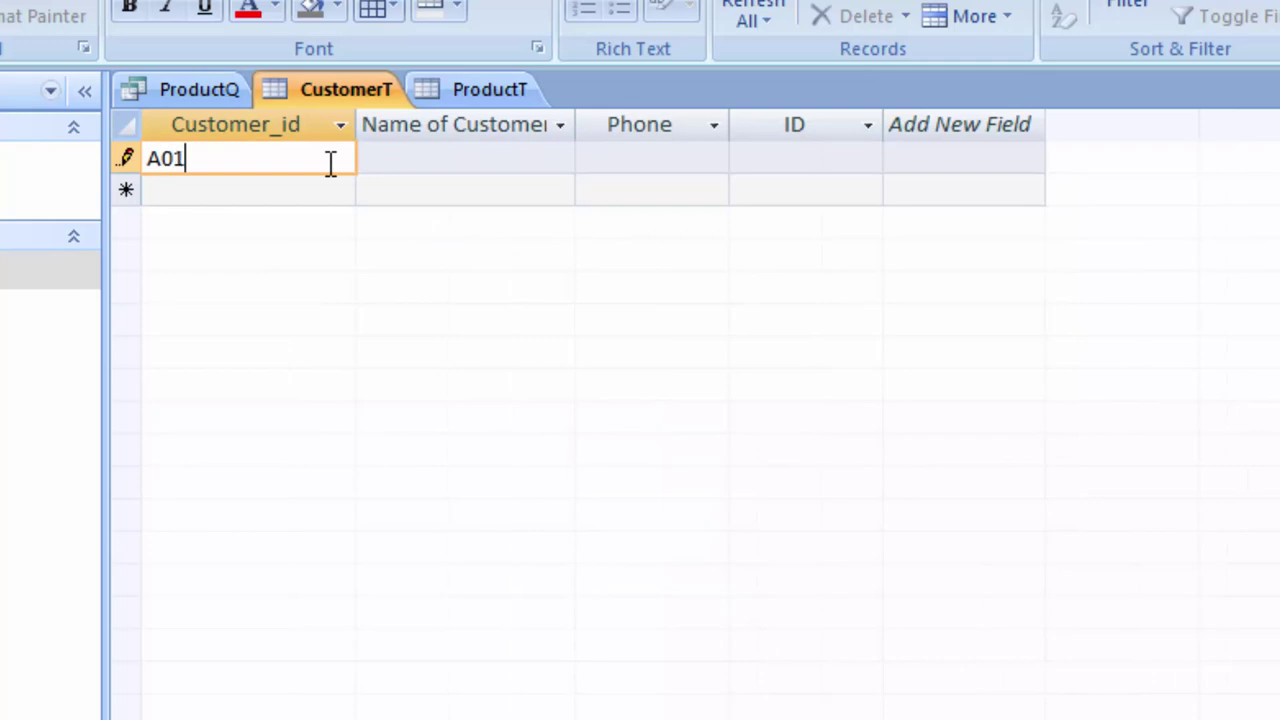
{"action": "key", "text": "Tab"}
{"action": "type", "text": "Ritesh"}
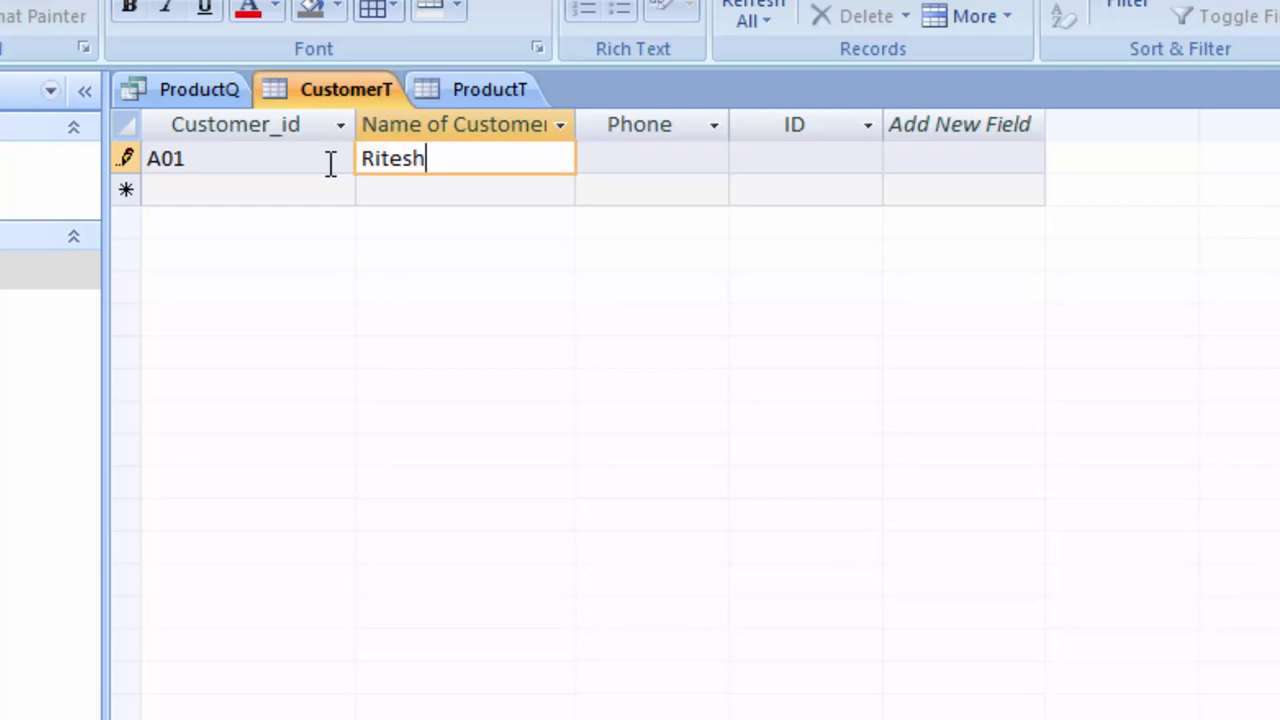
{"action": "key", "text": "Tab"}
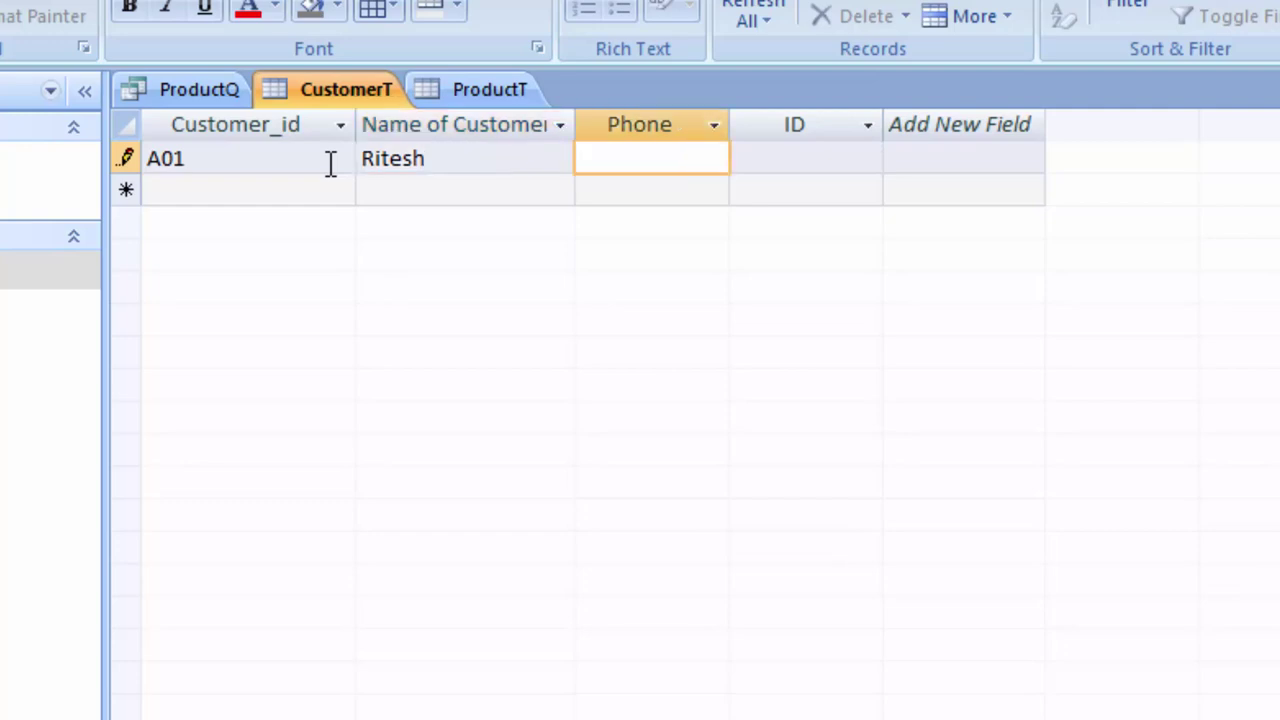
{"action": "type", "text": "57658589"}
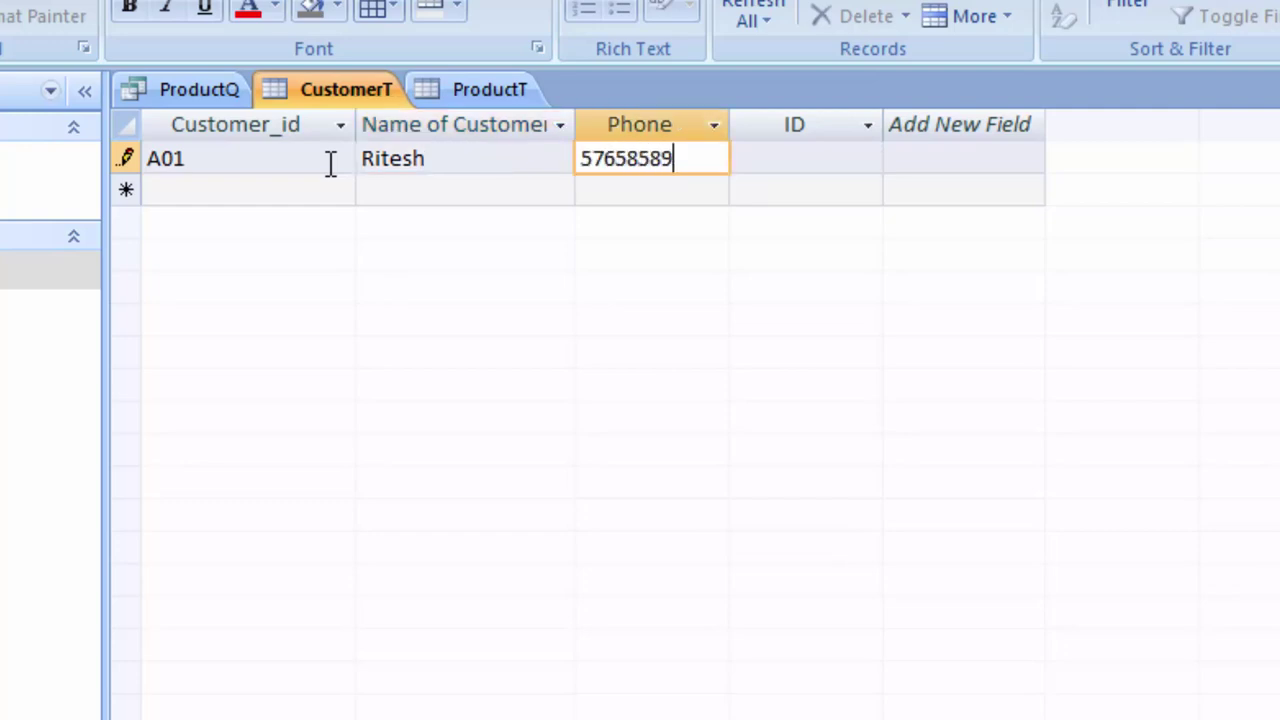
{"action": "key", "text": "Tab"}
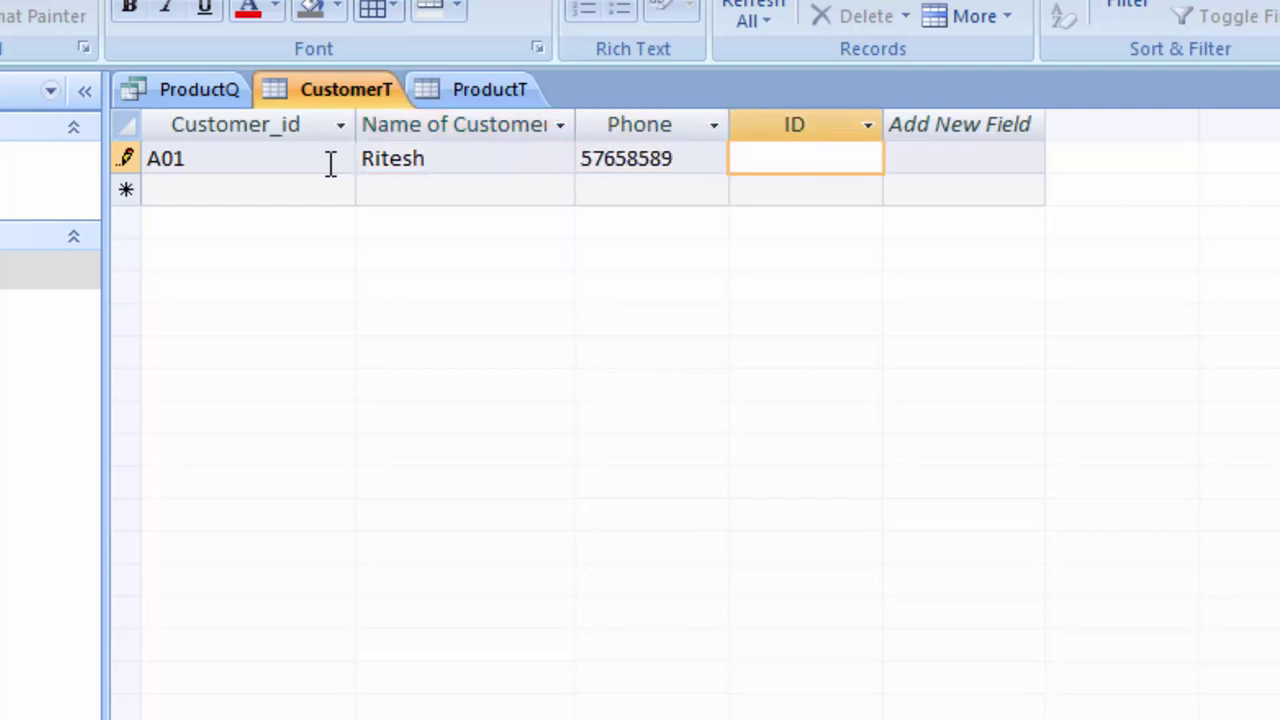
{"action": "type", "text": "1"}
{"action": "key", "text": "Tab"}
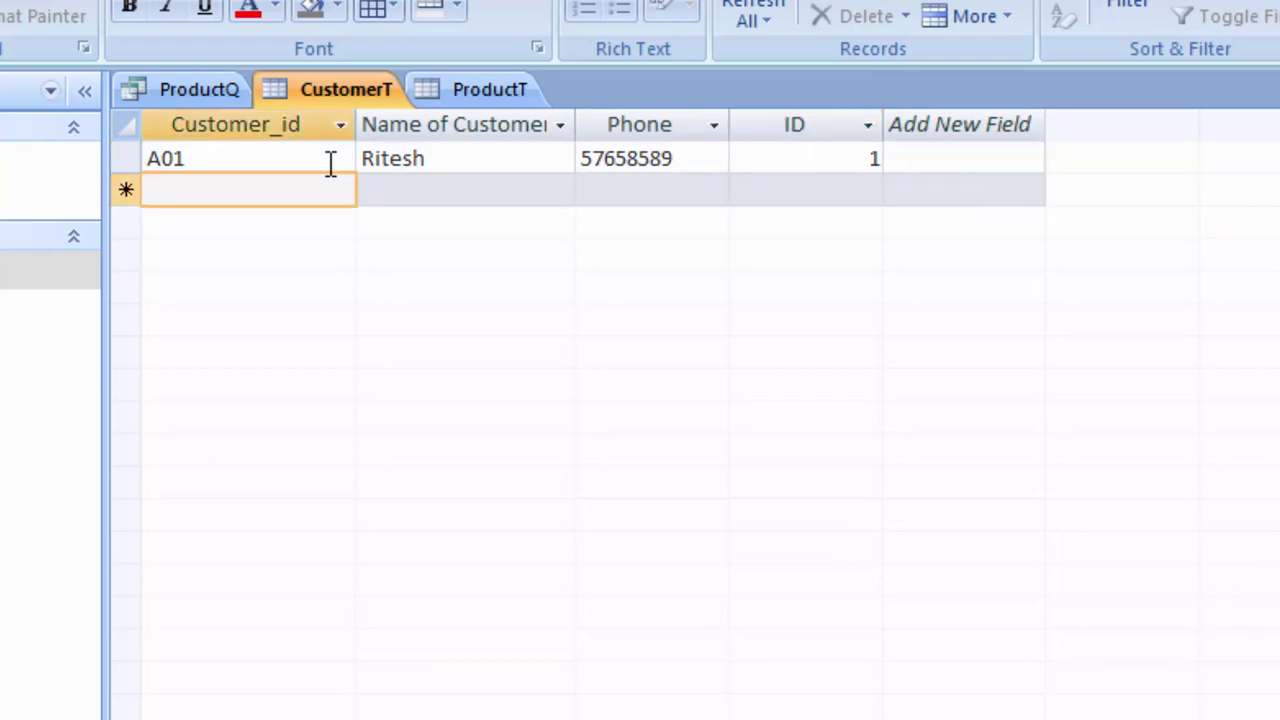
Step: Enter the second customer record with name, phone number and ID 2
{"action": "type", "text": "A02"}
{"action": "key", "text": "Tab"}
{"action": "type", "text": "Ritesh"}
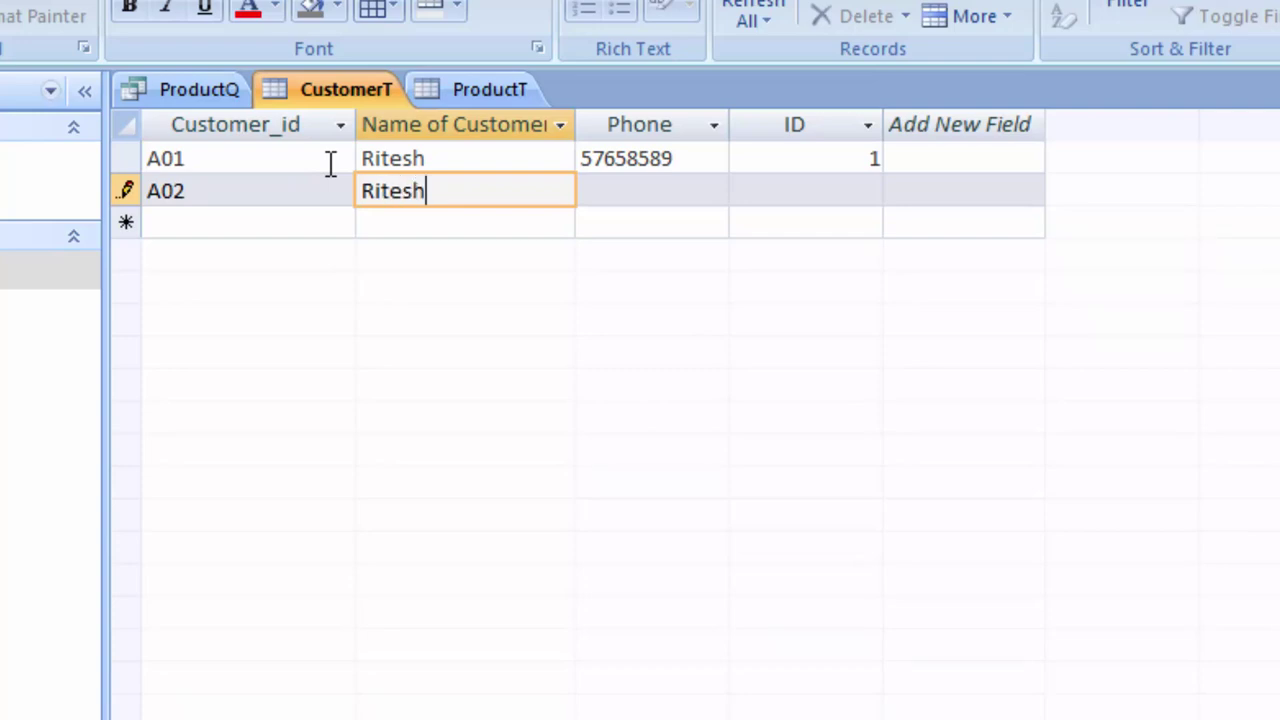
{"action": "key", "text": "Tab"}
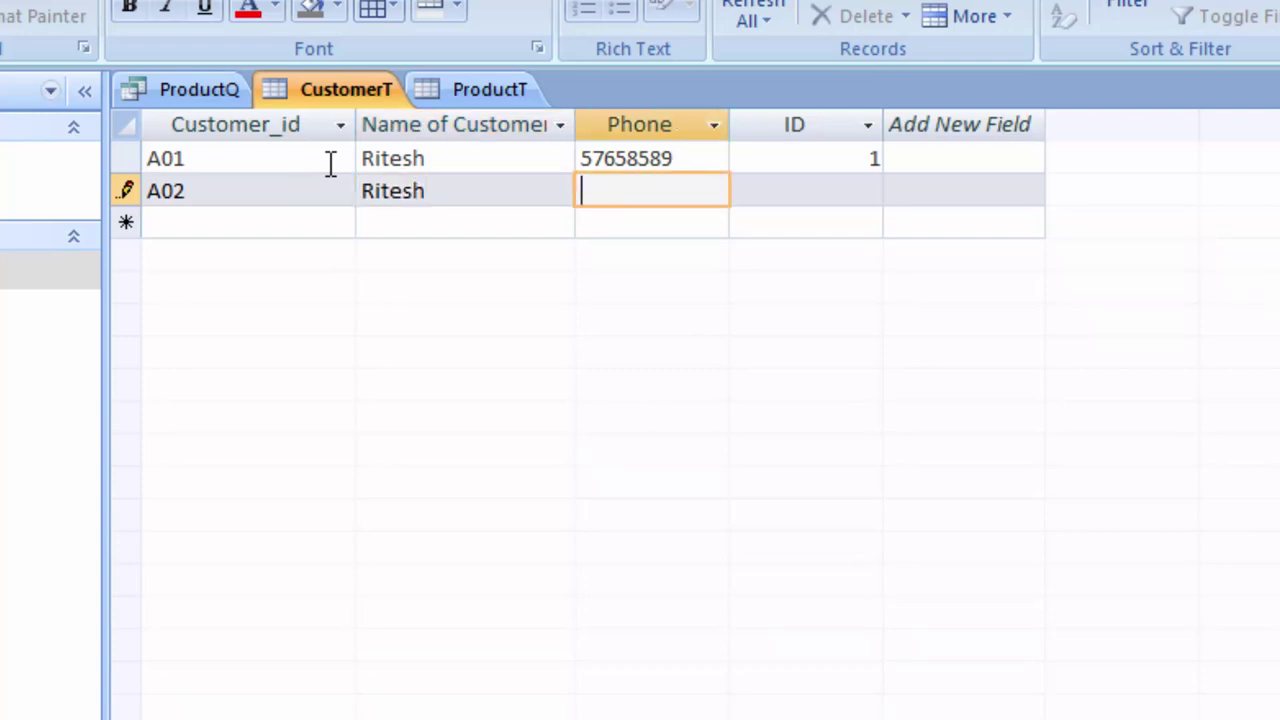
{"action": "type", "text": "64775888"}
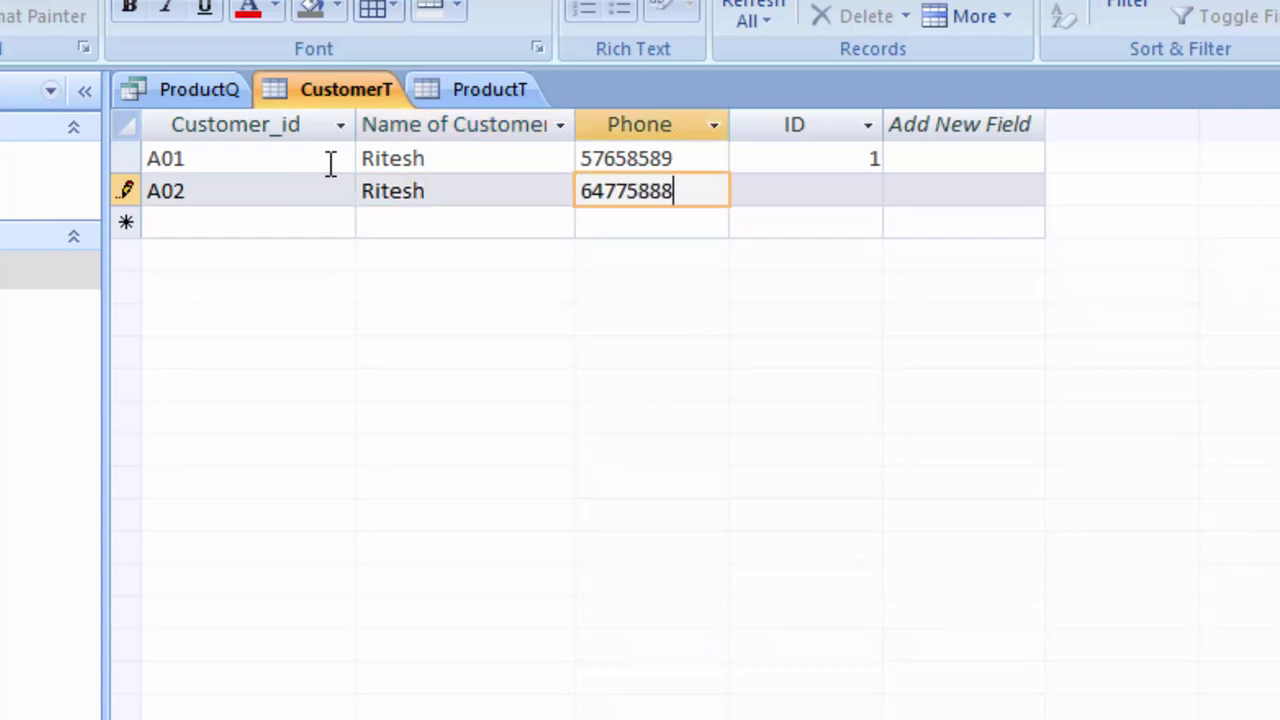
{"action": "key", "text": "Tab"}
{"action": "type", "text": "2"}
{"action": "key", "text": "Tab"}
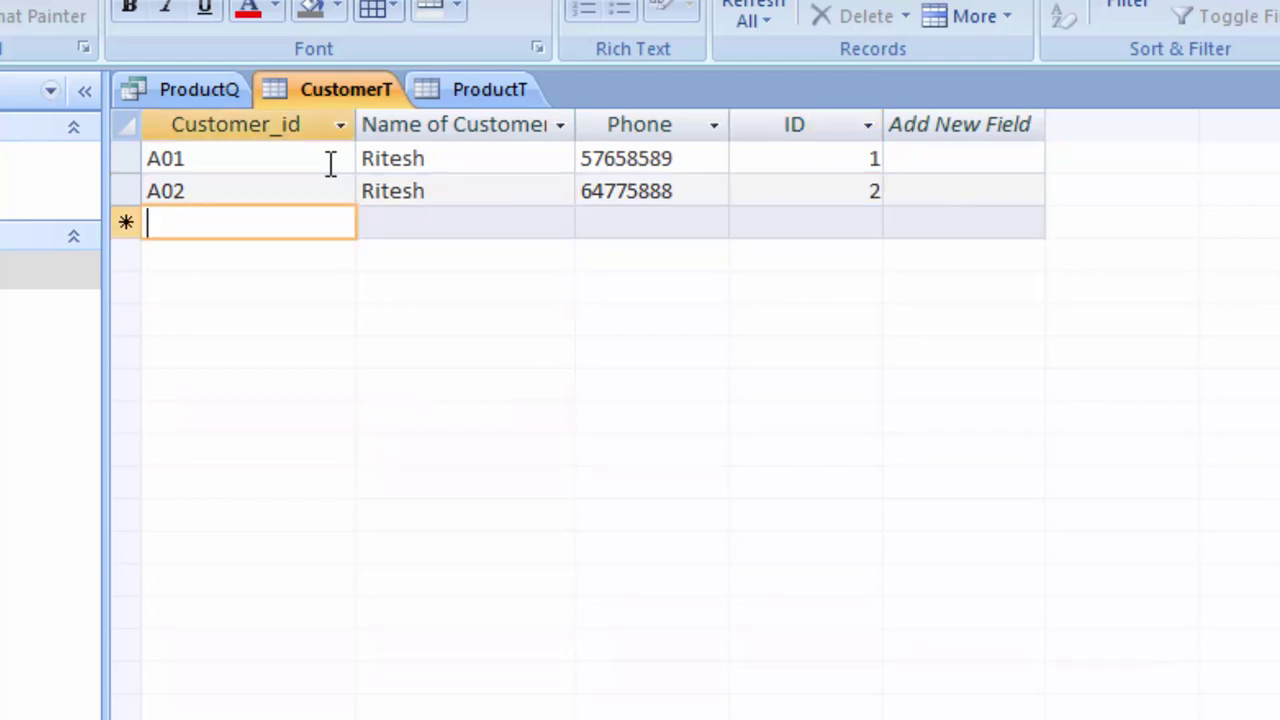
Step: Save CustomerT and close the ProductT, CustomerT and ProductQ tabs
{"action": "right_click", "coordinate": [334, 86]}
{"action": "left_click", "coordinate": [400, 105]}
{"action": "right_click", "coordinate": [434, 93]}
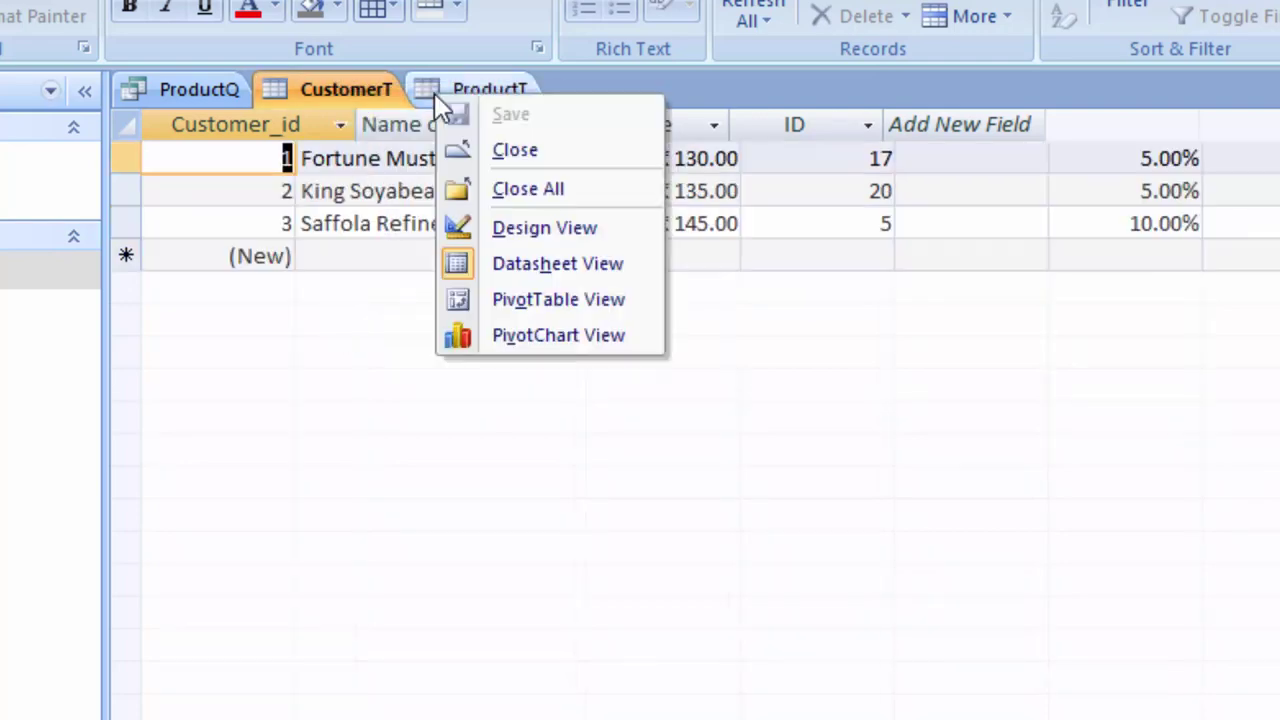
{"action": "left_click", "coordinate": [518, 145]}
{"action": "right_click", "coordinate": [325, 85]}
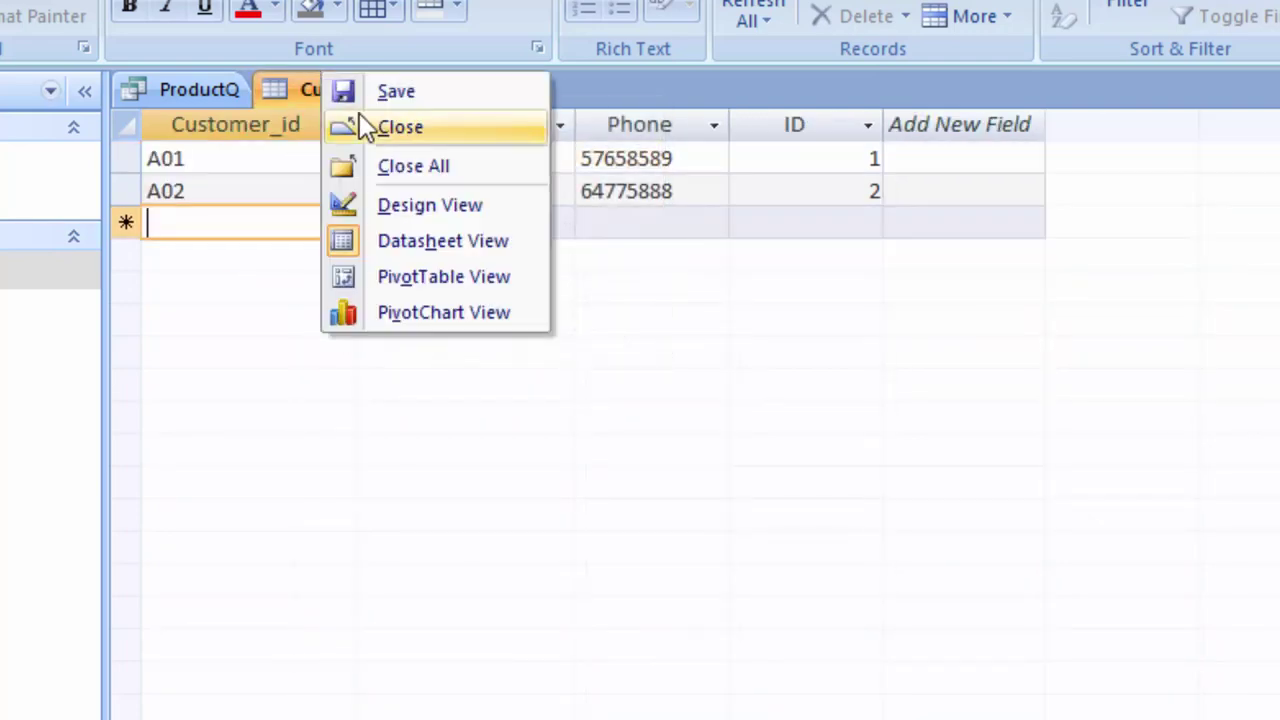
{"action": "left_click", "coordinate": [363, 127]}
{"action": "right_click", "coordinate": [152, 86]}
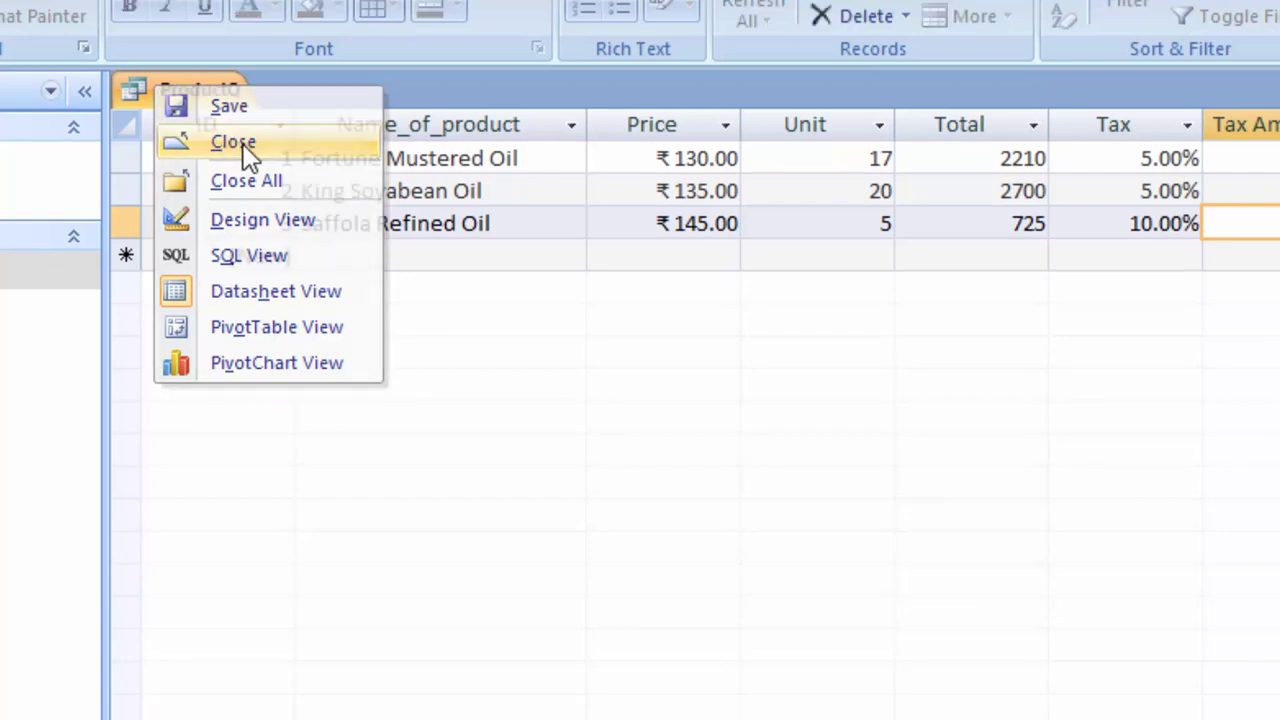
{"action": "left_click", "coordinate": [228, 141]}
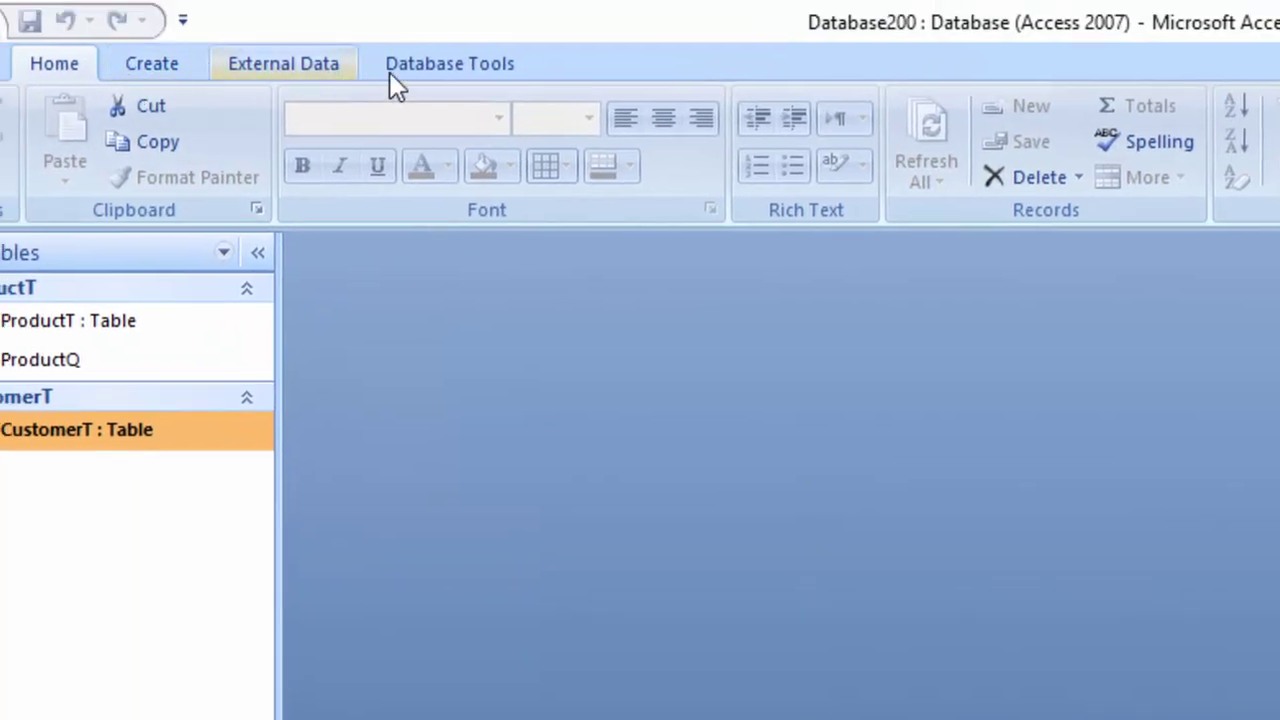
Step: Add the CustomerT and ProductT tables to the Relationships layout
{"action": "left_click", "coordinate": [416, 62]}
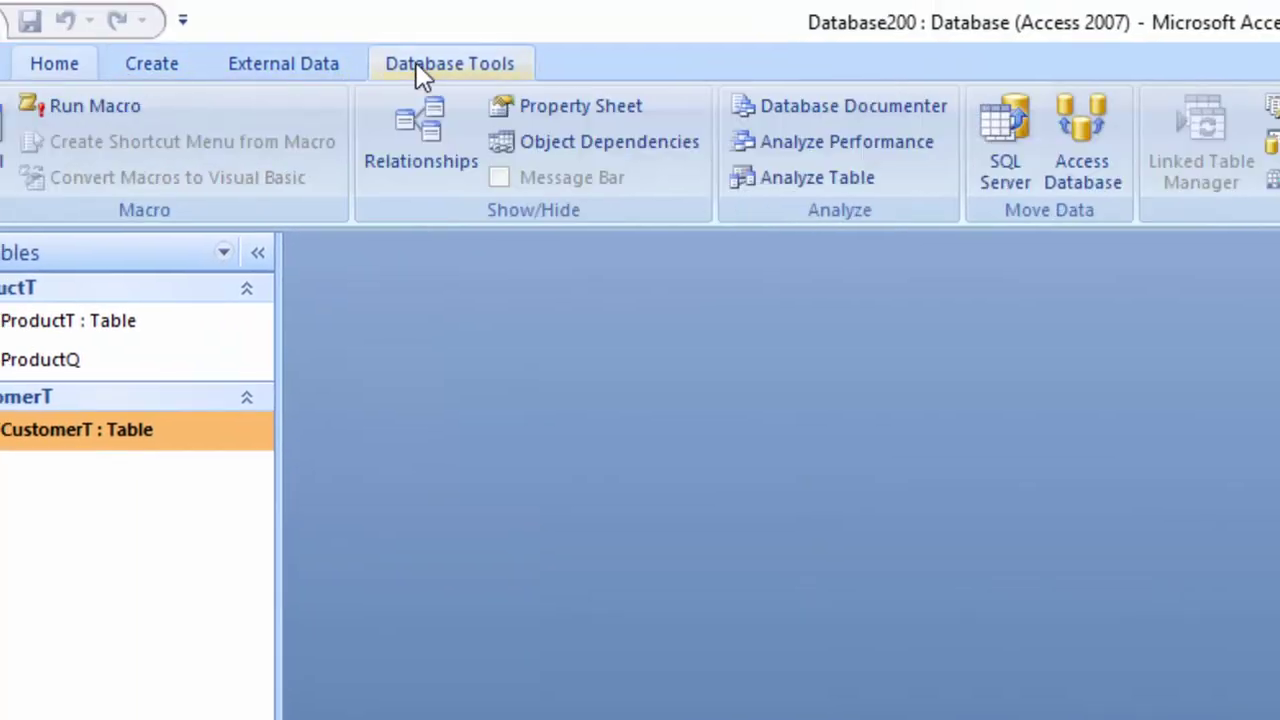
{"action": "left_click", "coordinate": [416, 132]}
{"action": "left_click", "coordinate": [918, 292]}
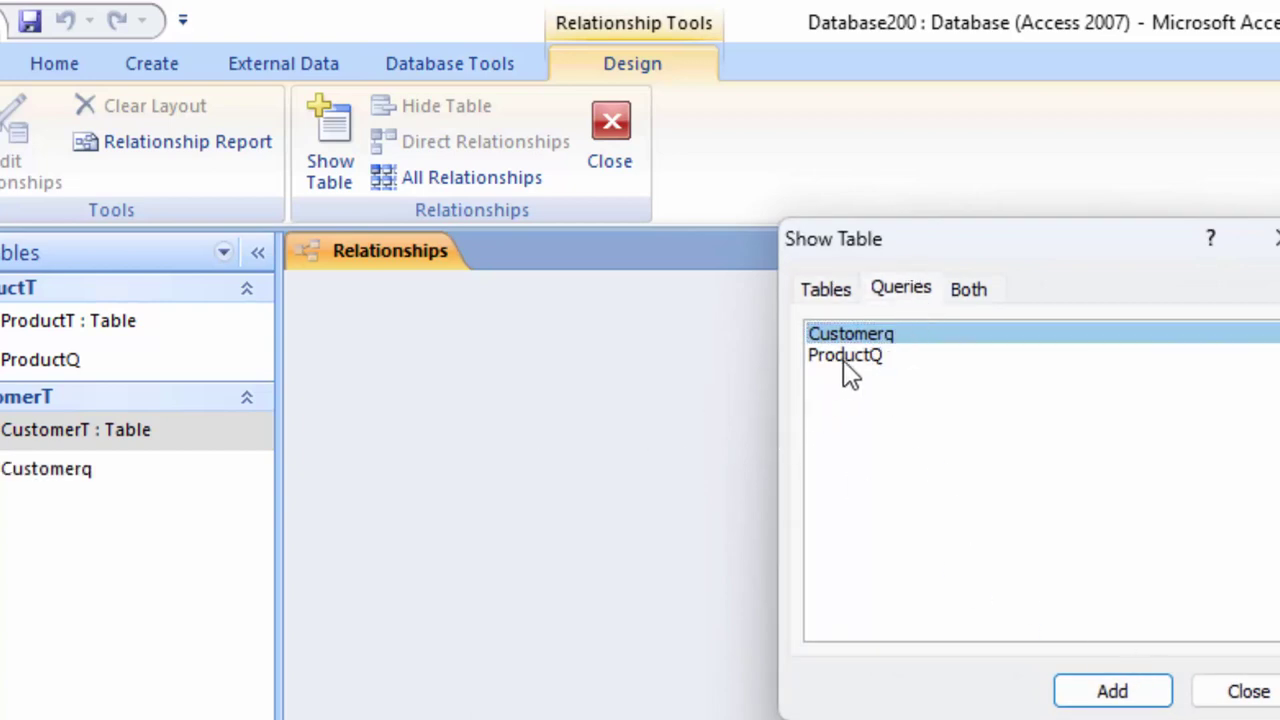
{"action": "left_click", "coordinate": [826, 290]}
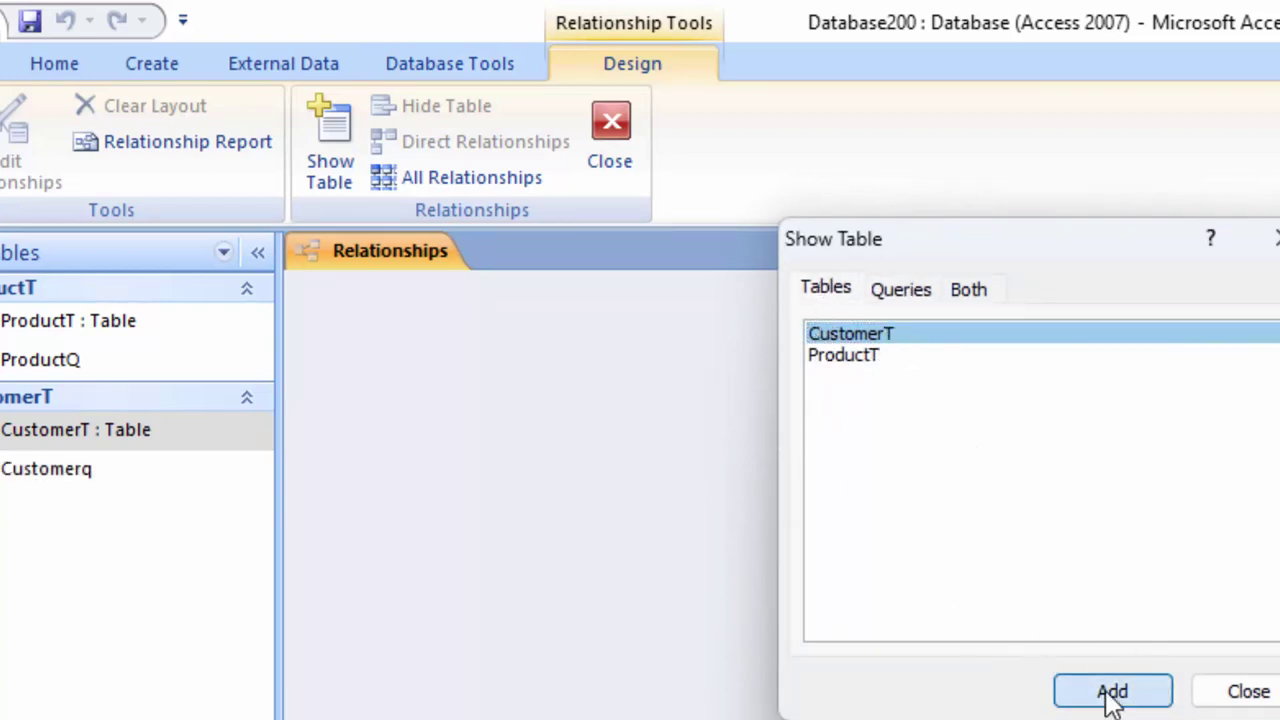
{"action": "left_click", "coordinate": [1108, 700]}
{"action": "left_click", "coordinate": [852, 356]}
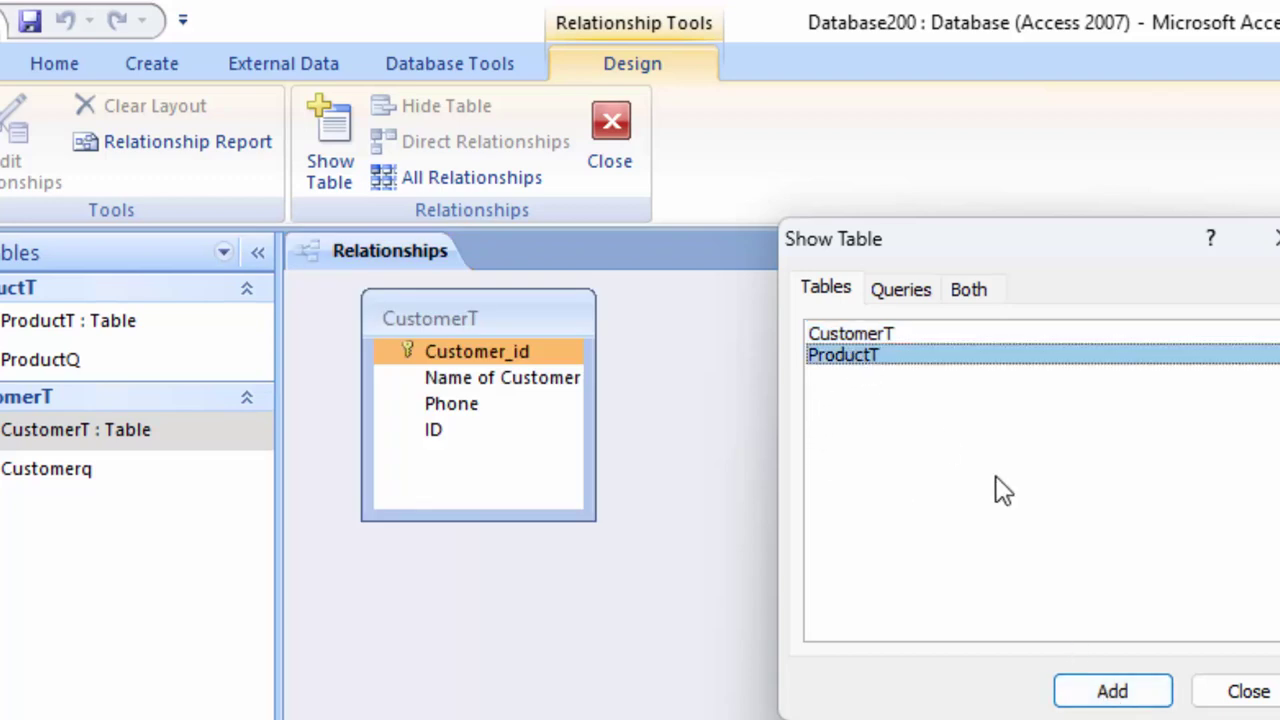
{"action": "left_click", "coordinate": [1120, 692]}
{"action": "left_click", "coordinate": [1236, 700]}
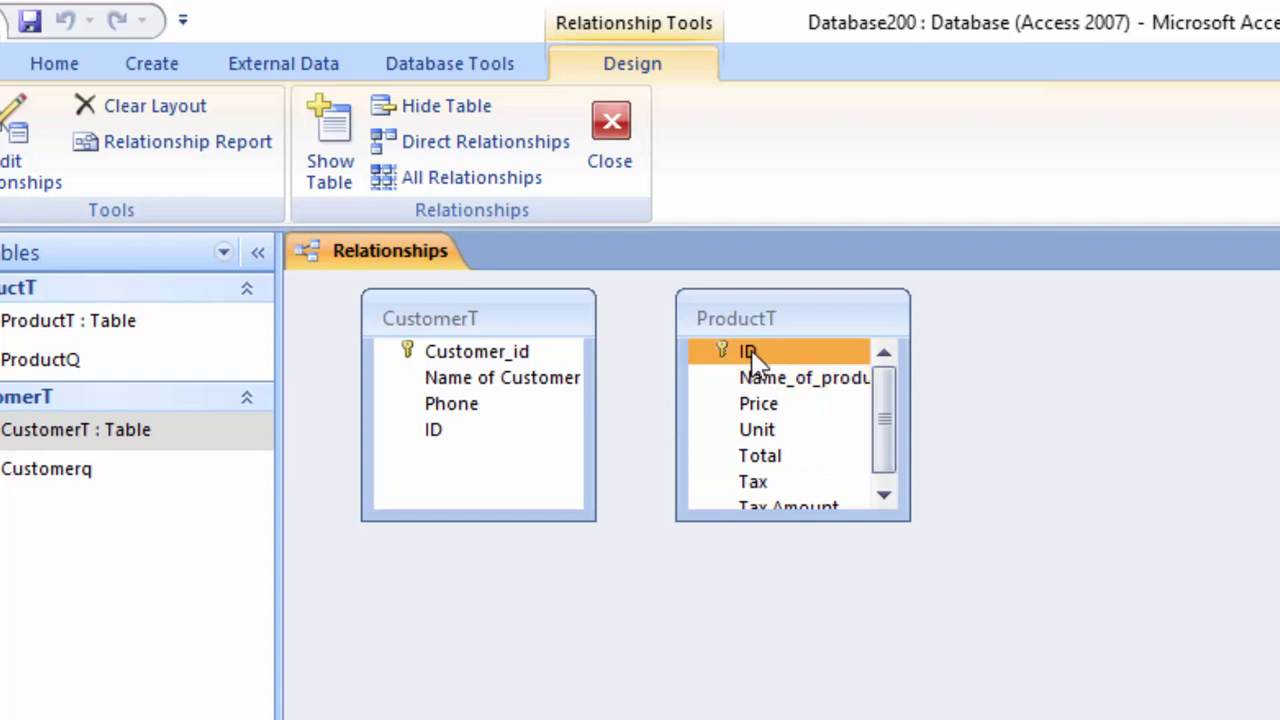
Step: Link ProductT's ID to CustomerT's ID with referential integrity, cascade update and cascade delete
{"action": "mouse_move", "coordinate": [749, 354]}
{"action": "left_mouse_down"}
{"action": "mouse_move", "coordinate": [601, 366]}
{"action": "mouse_move", "coordinate": [453, 437]}
{"action": "left_mouse_up"}
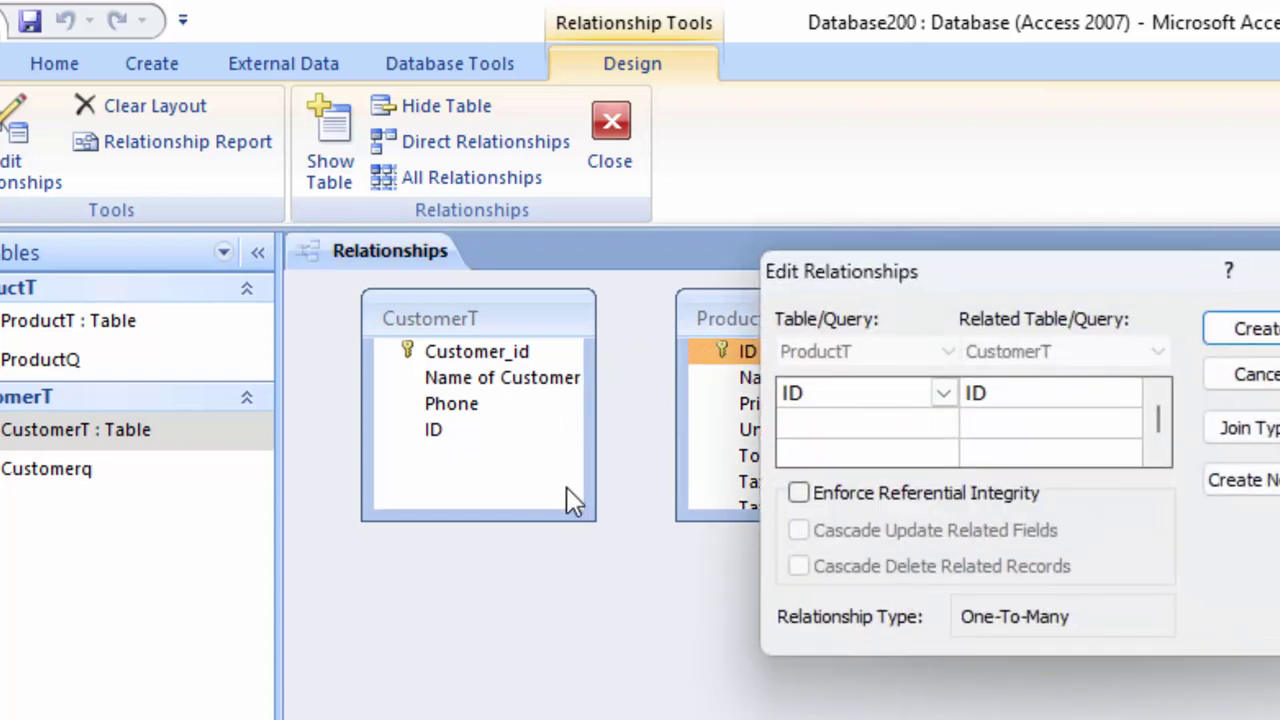
{"action": "left_click", "coordinate": [810, 495]}
{"action": "left_click", "coordinate": [800, 530]}
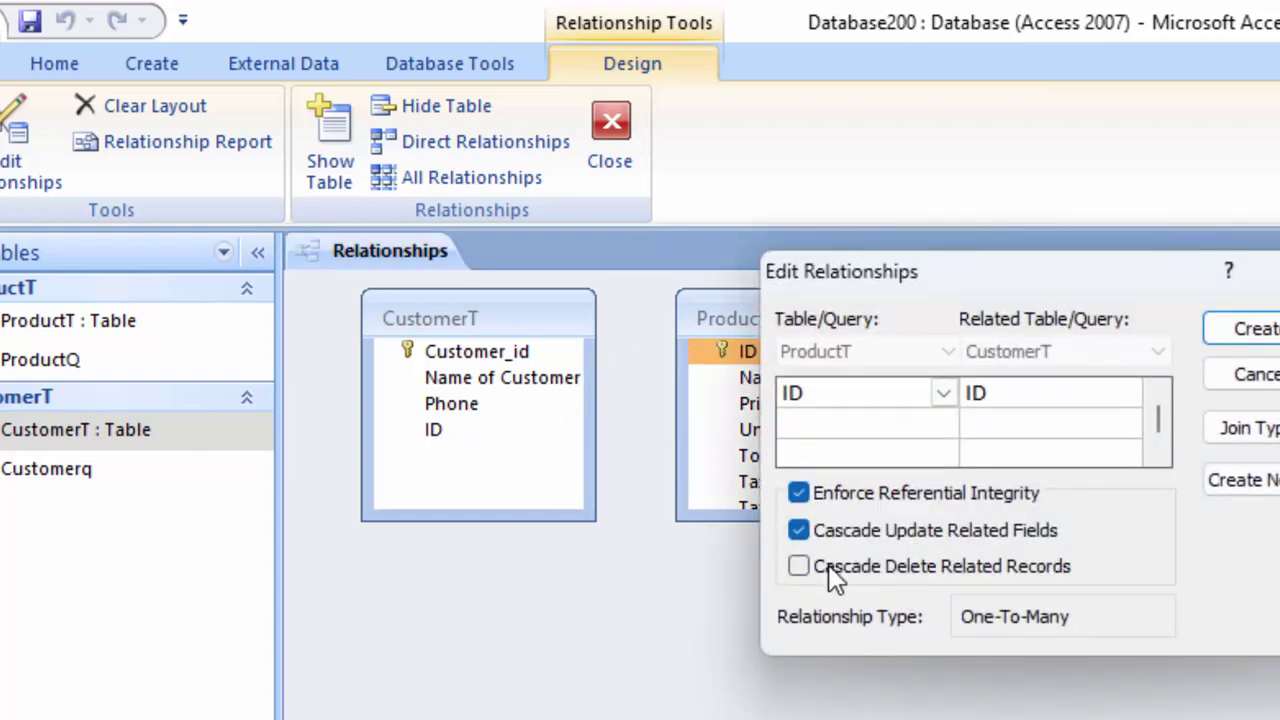
{"action": "left_click", "coordinate": [833, 565]}
{"action": "left_click", "coordinate": [1243, 328]}
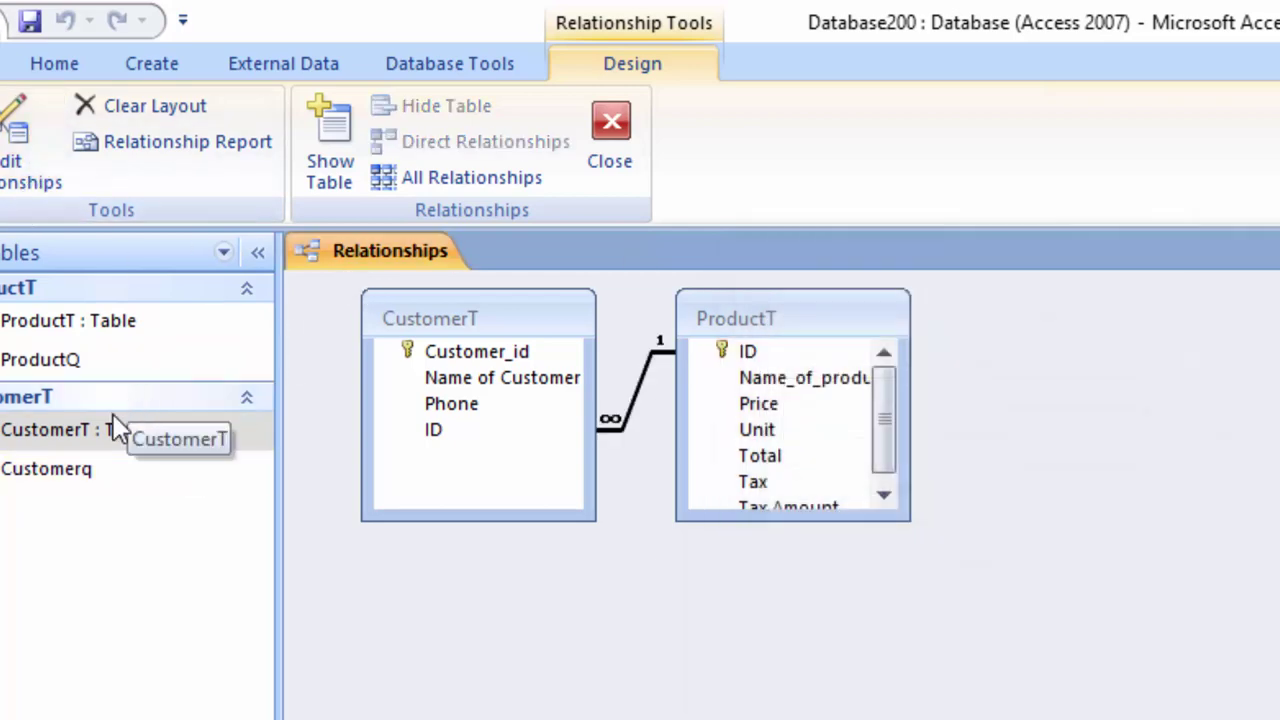
{"action": "double_click", "coordinate": [120, 332]}
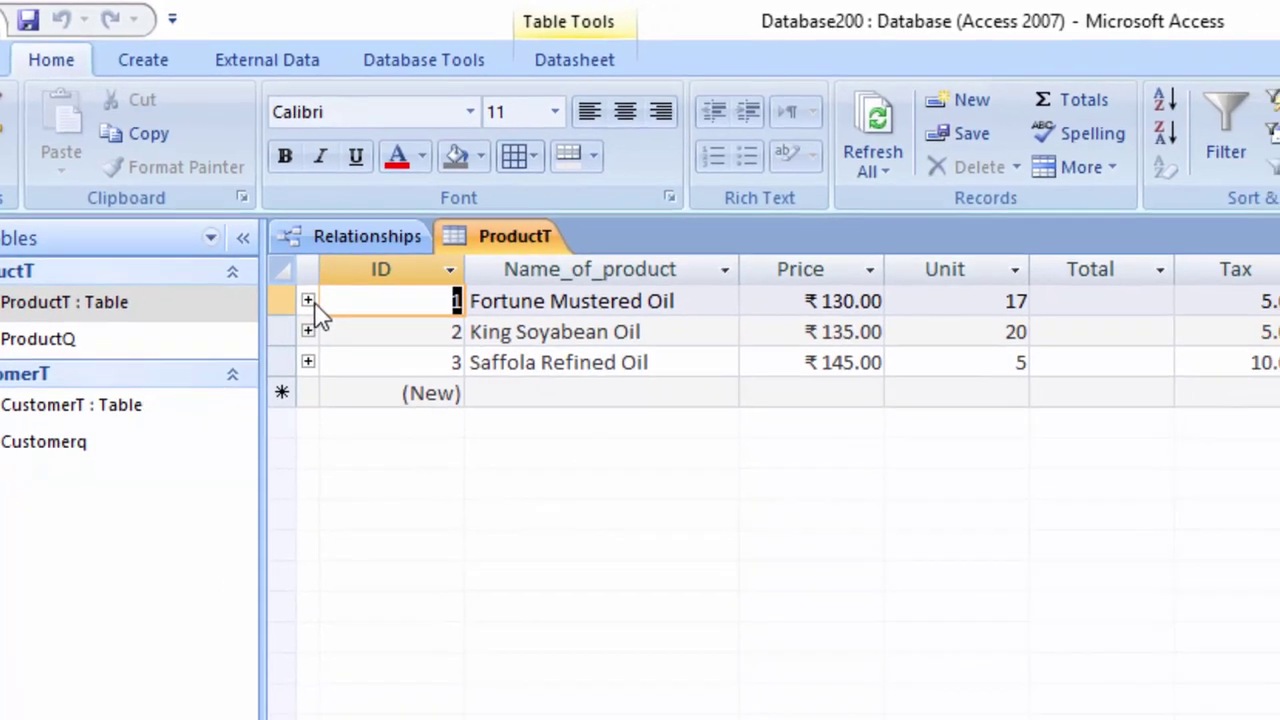
Step: Expand Fortune Mustered Oil's row to show its linked customer record A01
{"action": "left_click", "coordinate": [309, 302]}
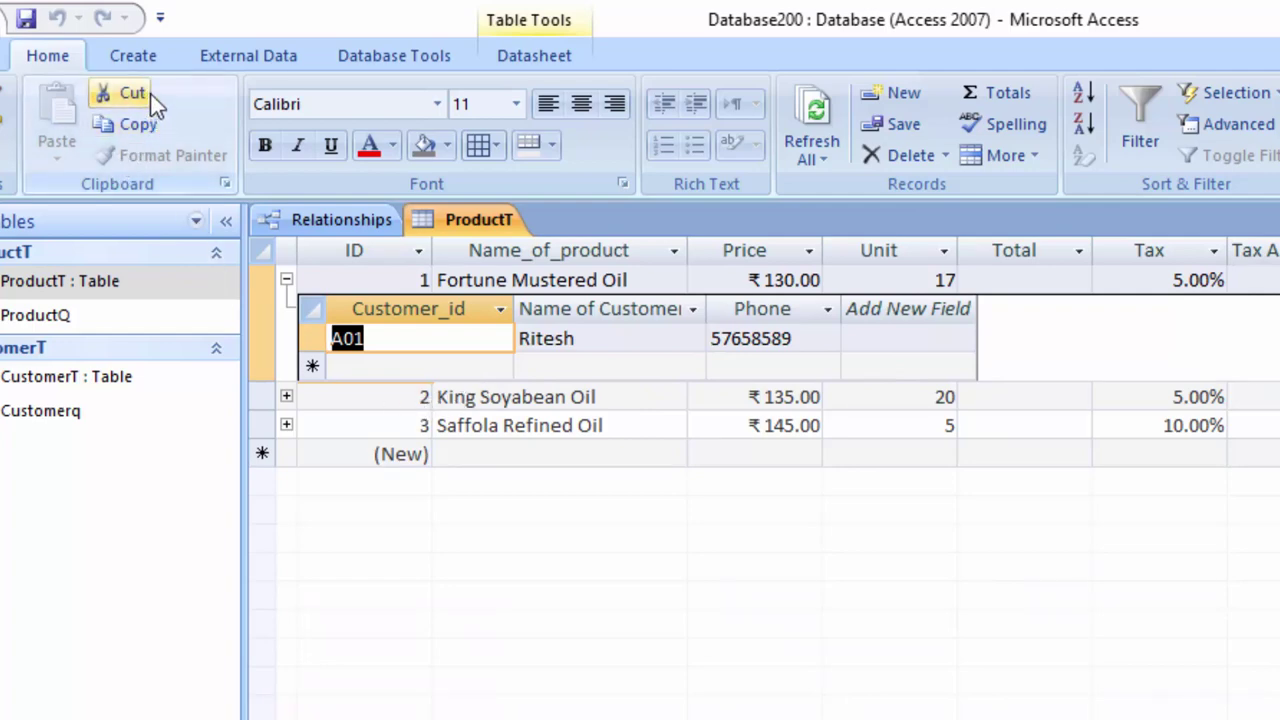
{"action": "left_click", "coordinate": [135, 56]}
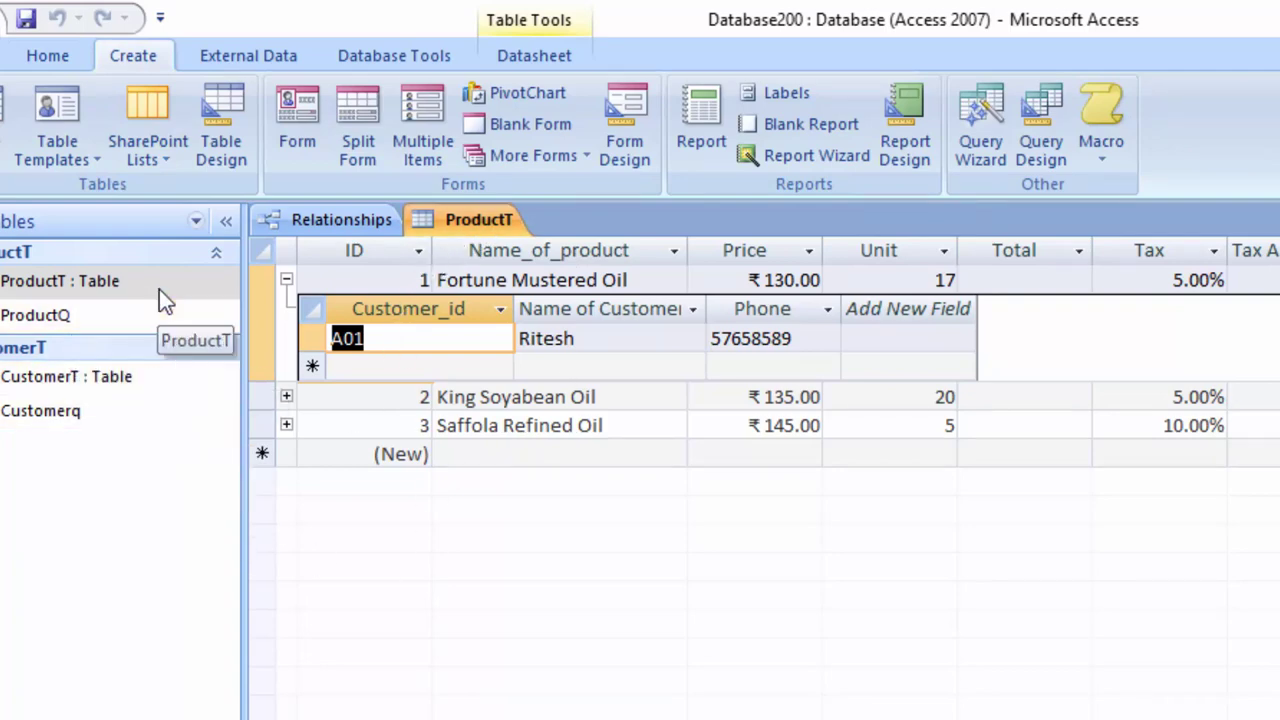
Step: Start the Form Wizard and add Name_of_product, Price, Unit, Total, Tax and Tax Amount from ProductQ
{"action": "left_click", "coordinate": [524, 158]}
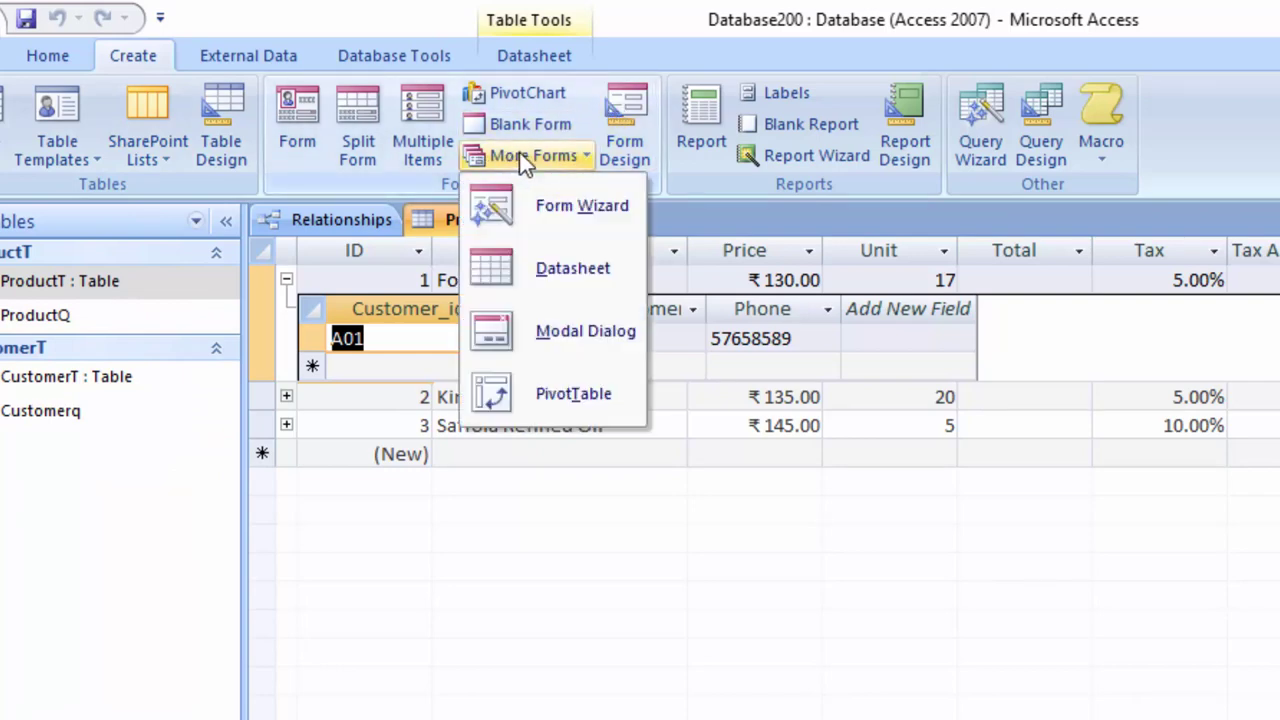
{"action": "left_click", "coordinate": [558, 216]}
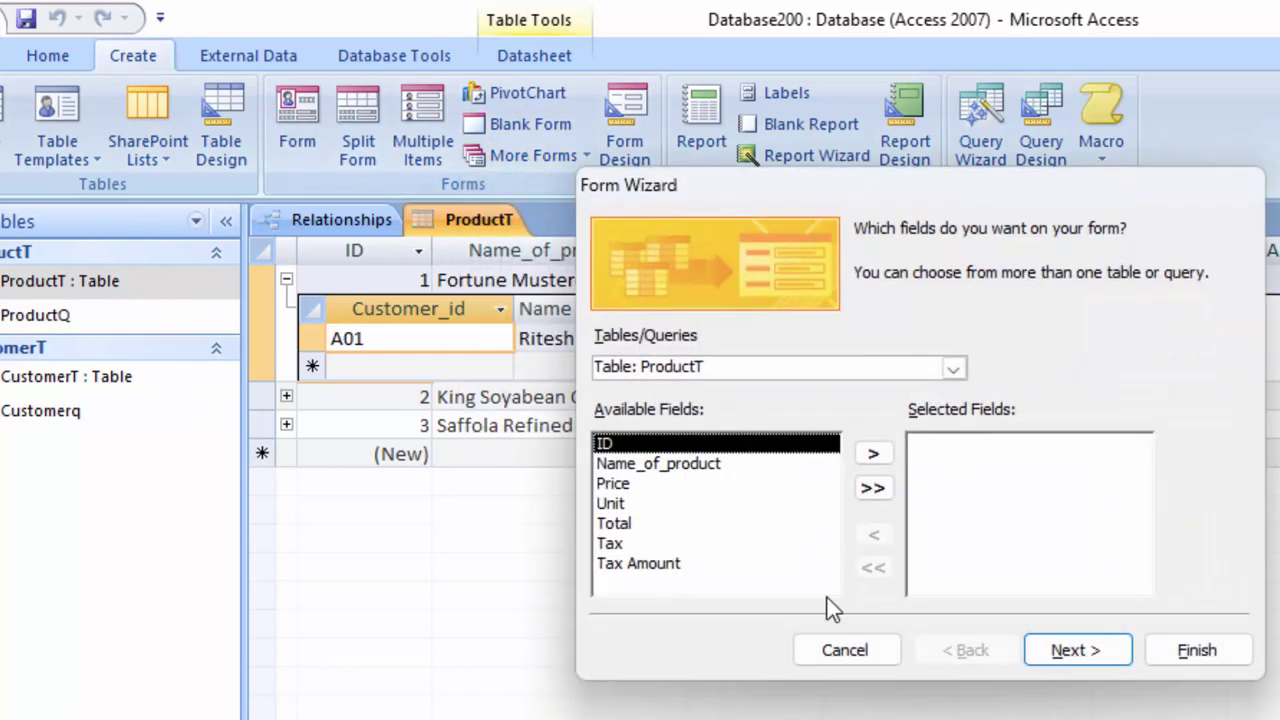
{"action": "left_click", "coordinate": [953, 368]}
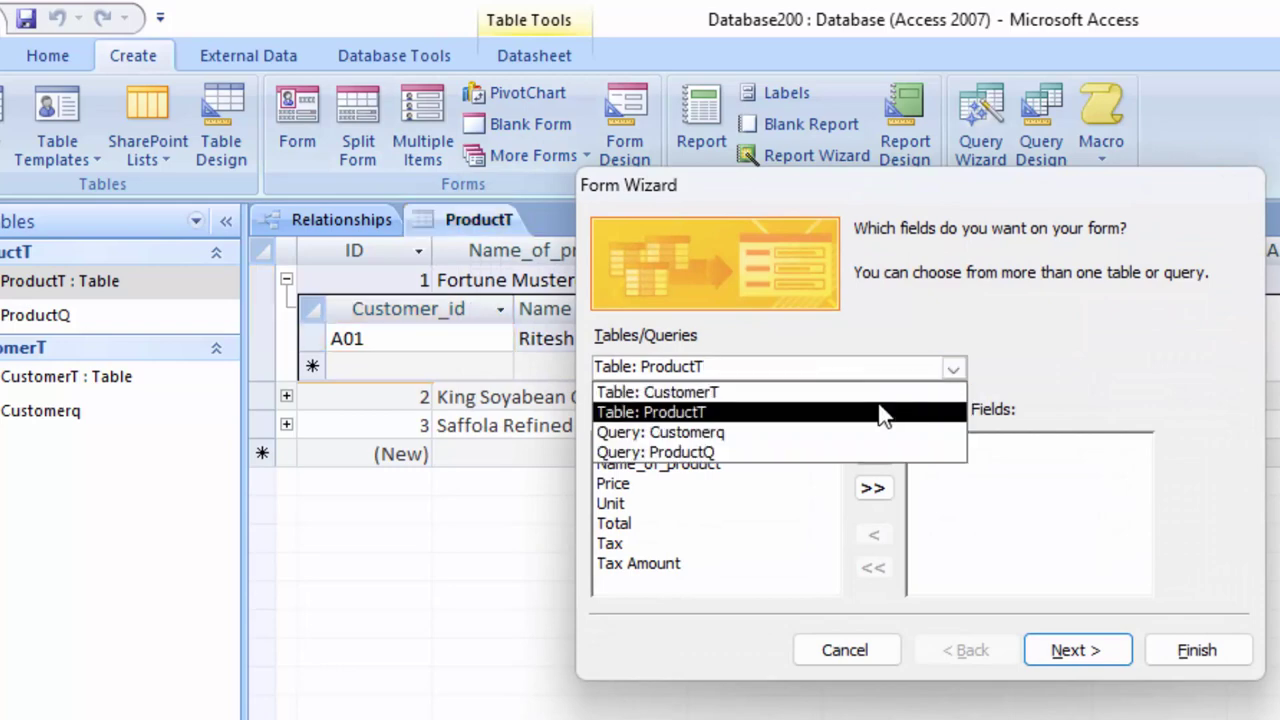
{"action": "left_click", "coordinate": [846, 453]}
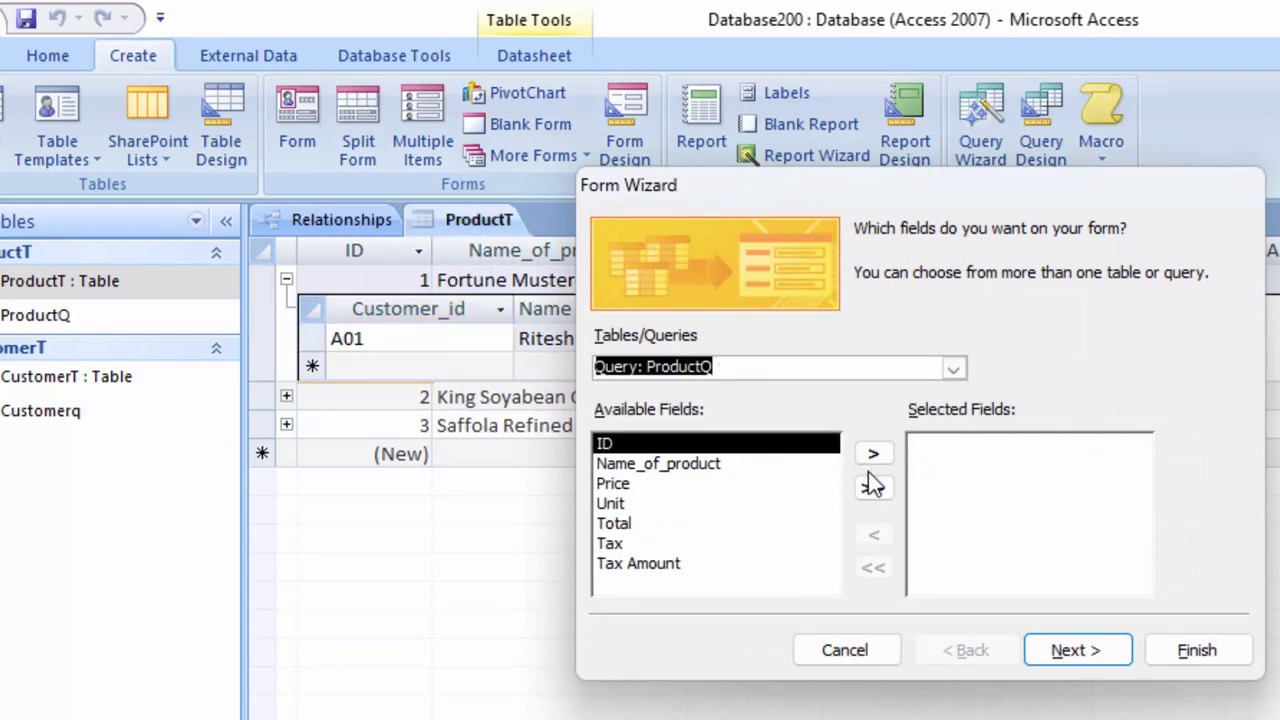
{"action": "left_click", "coordinate": [724, 464]}
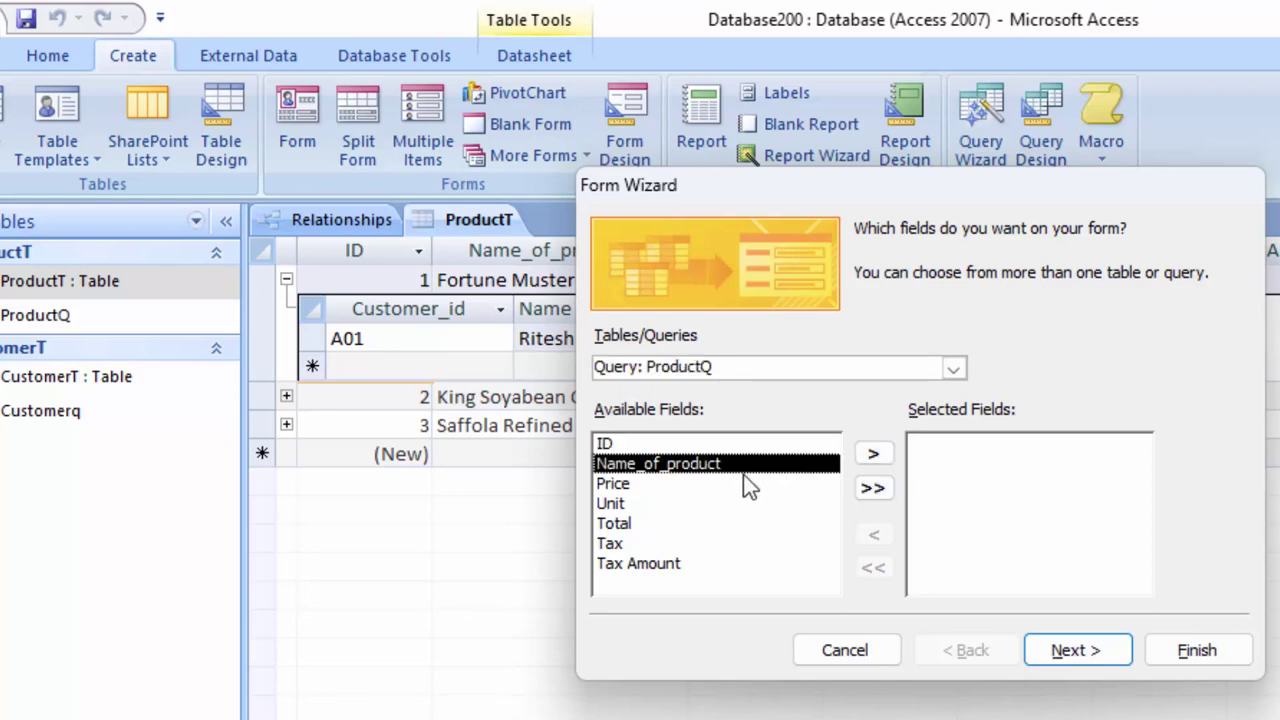
{"action": "left_click", "coordinate": [873, 455]}
{"action": "left_click", "coordinate": [873, 458]}
{"action": "left_click", "coordinate": [873, 460]}
{"action": "left_click", "coordinate": [873, 456]}
{"action": "left_click", "coordinate": [873, 456]}
{"action": "left_click", "coordinate": [873, 456]}
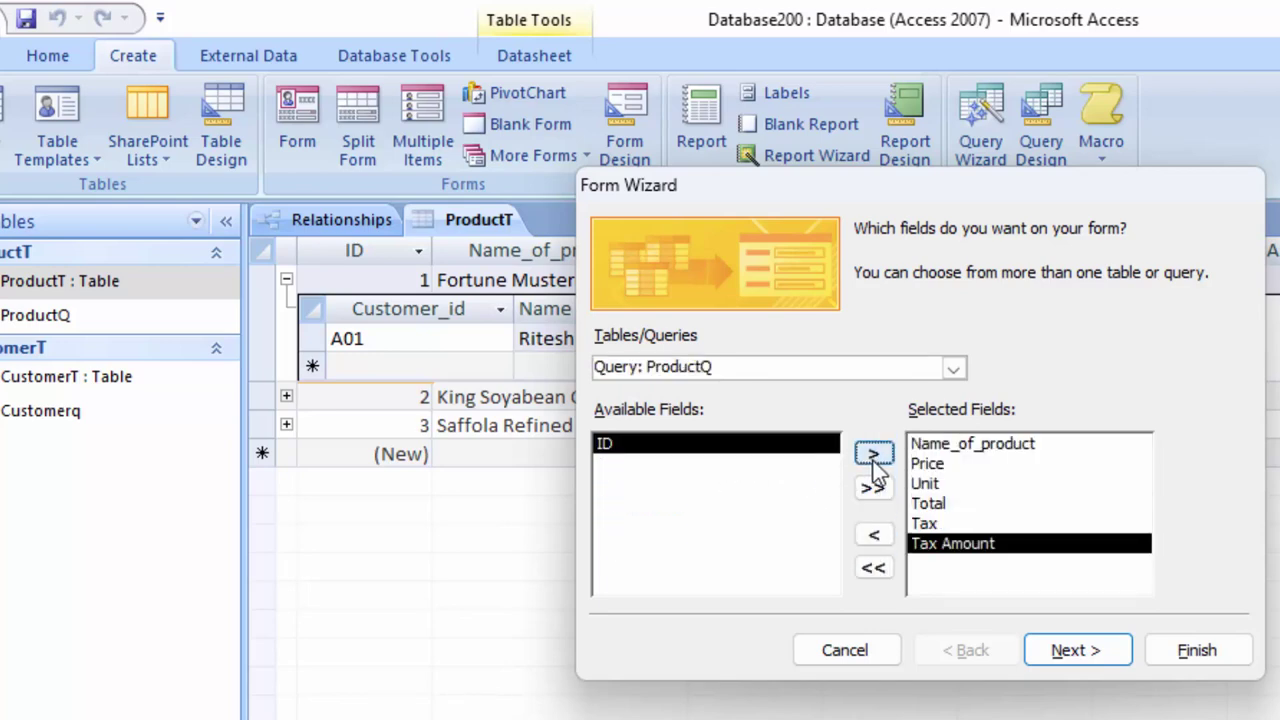
Step: Add Customerq's Customer_id, Name of Customer and Phone plus ProductQ's ID, then continue
{"action": "left_click", "coordinate": [952, 368]}
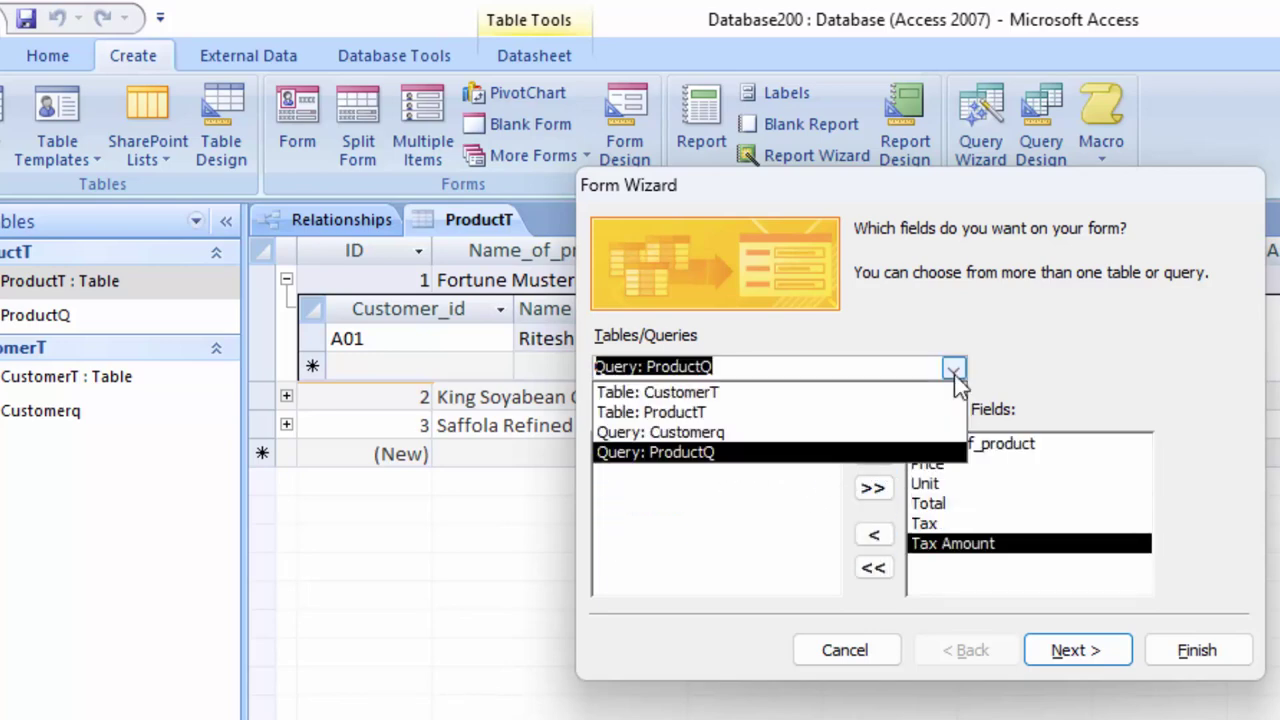
{"action": "left_click", "coordinate": [785, 433]}
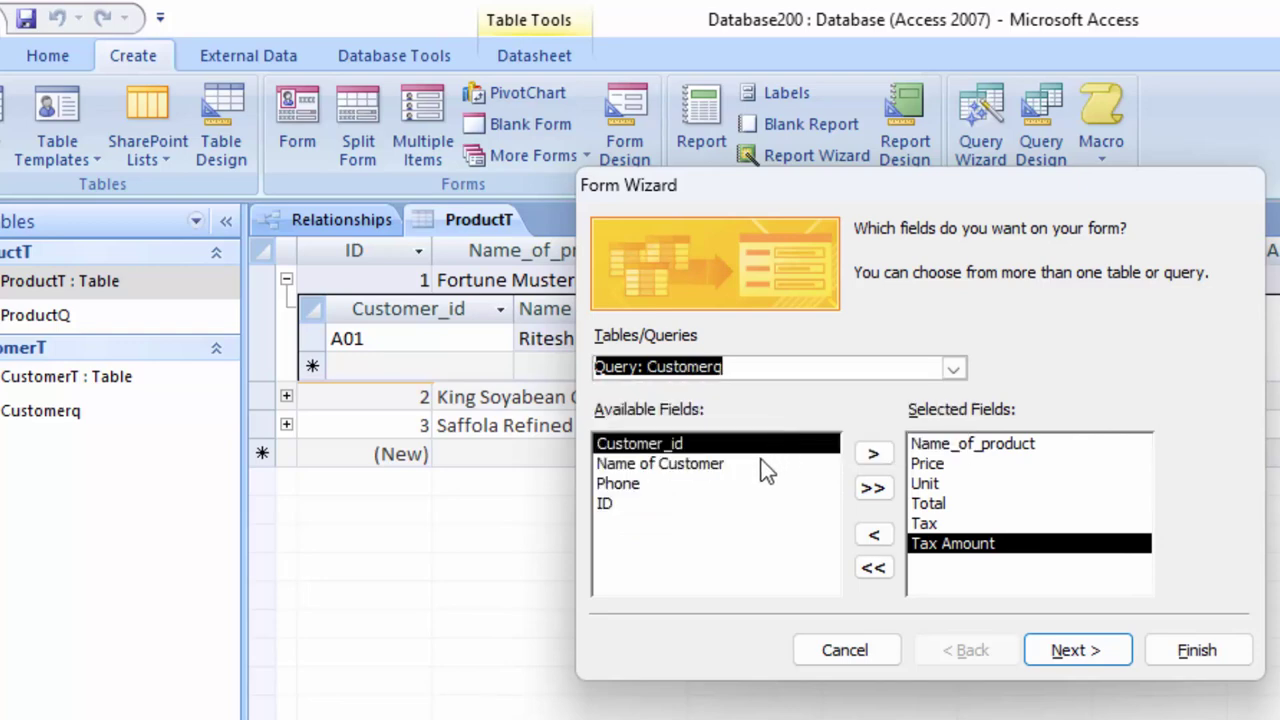
{"action": "left_click", "coordinate": [872, 456]}
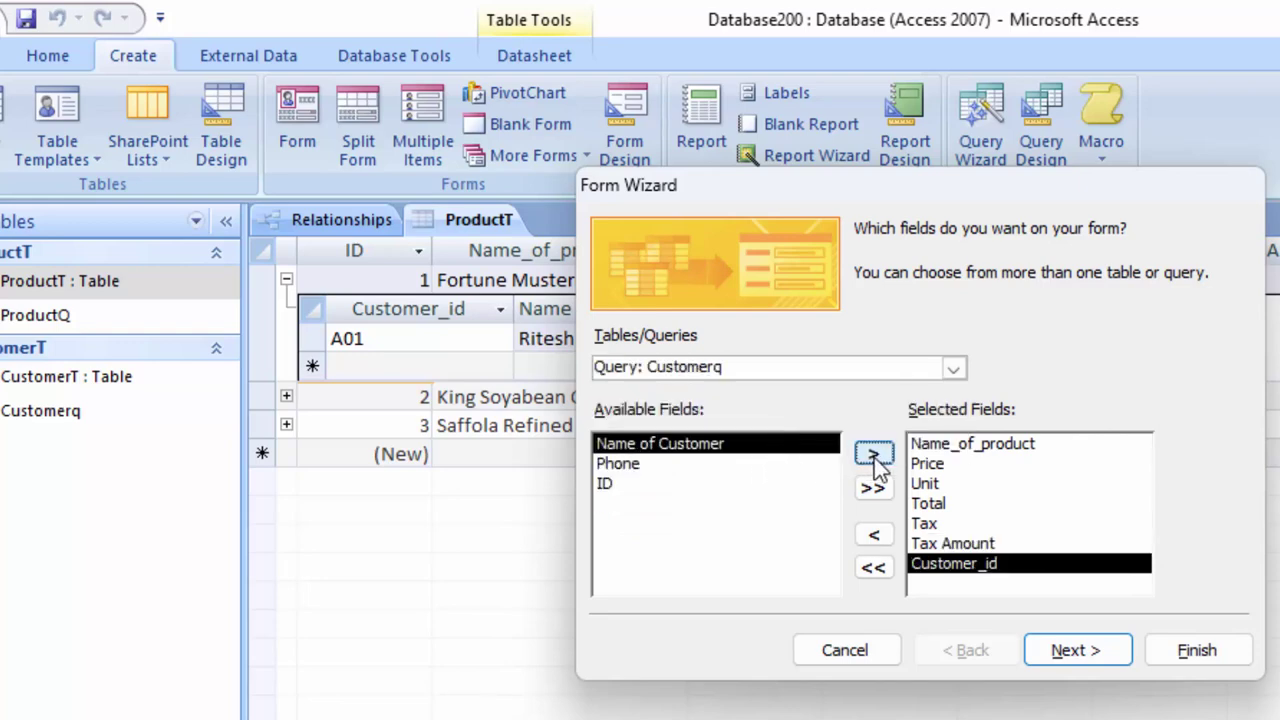
{"action": "left_click", "coordinate": [873, 458]}
{"action": "left_click", "coordinate": [873, 457]}
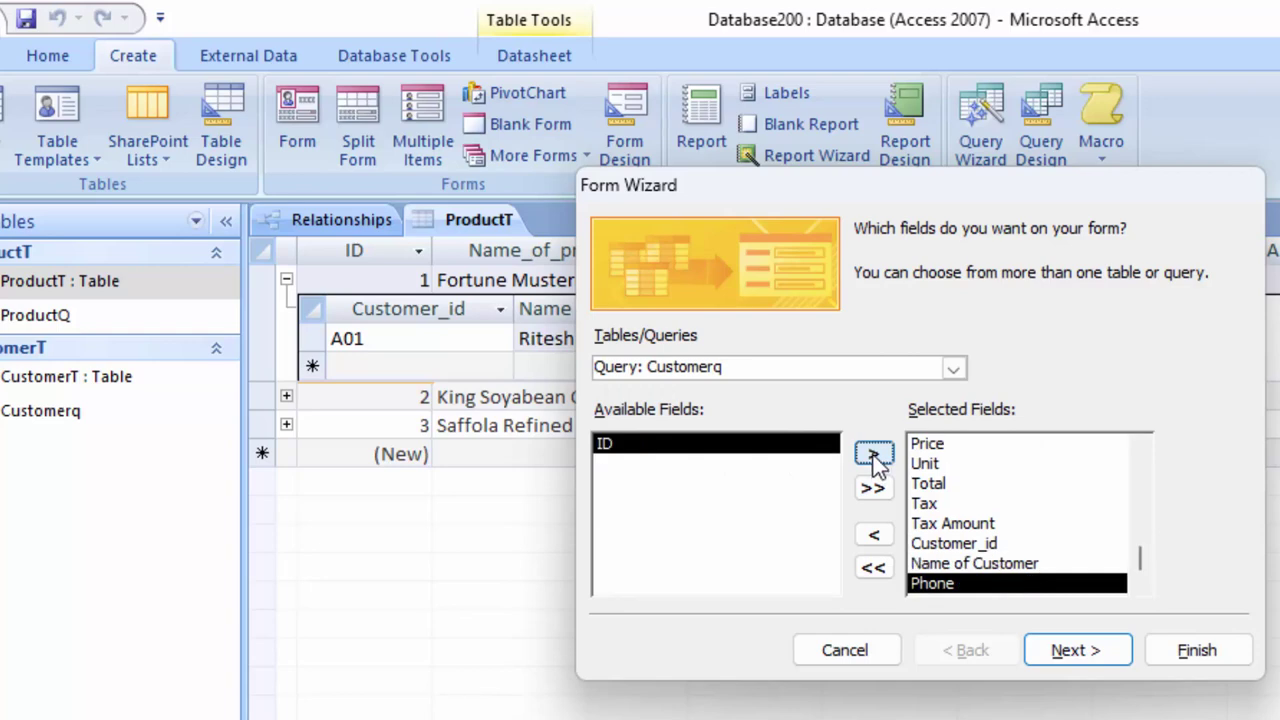
{"action": "left_click", "coordinate": [955, 370]}
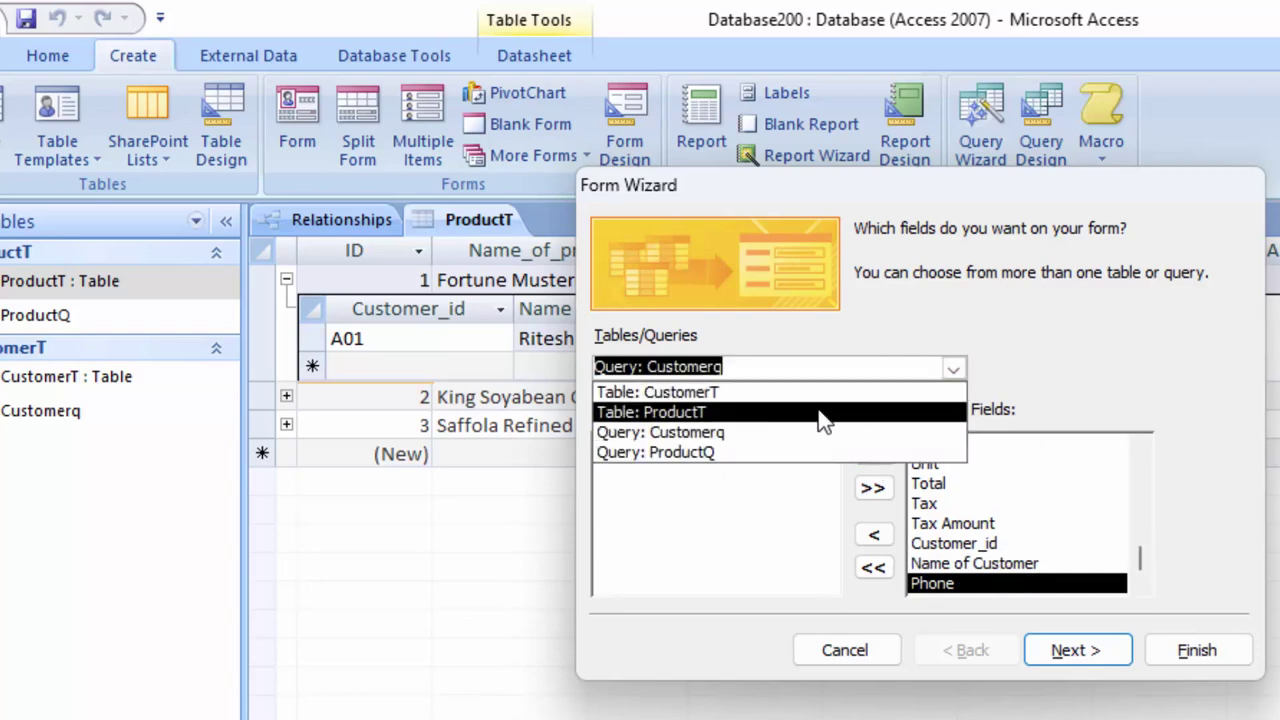
{"action": "left_click", "coordinate": [820, 415]}
{"action": "left_click", "coordinate": [955, 368]}
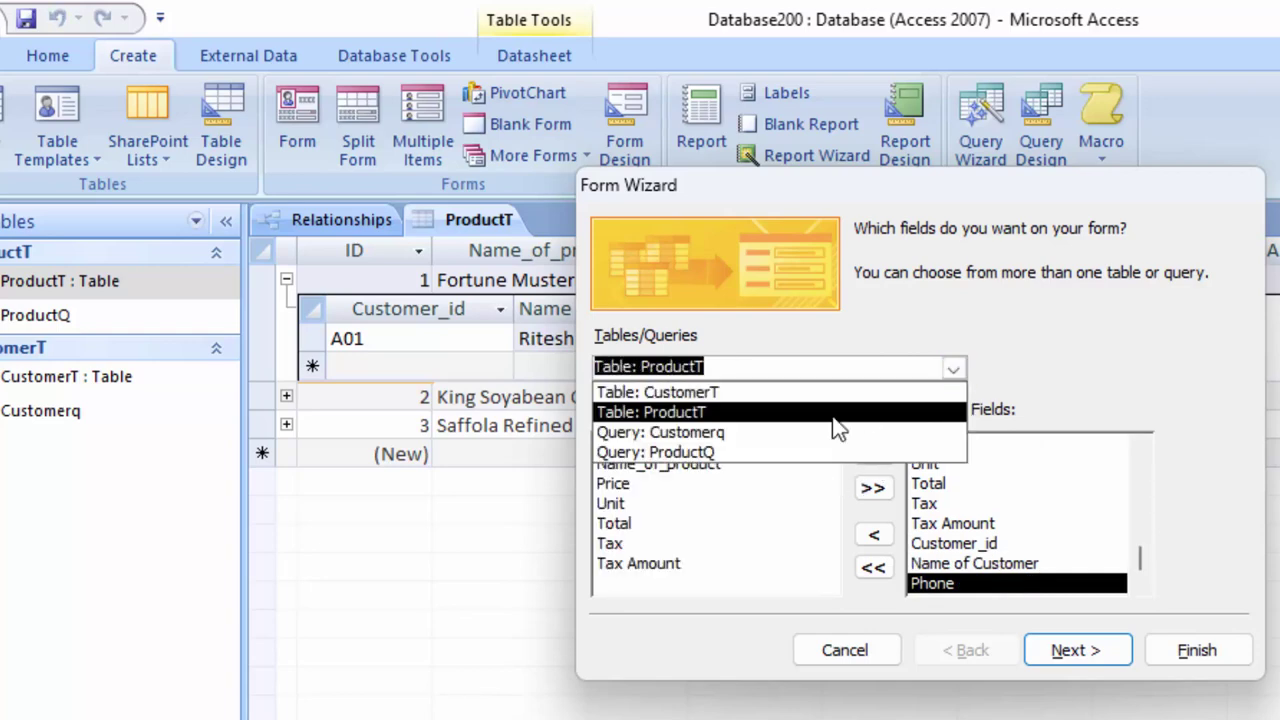
{"action": "left_click", "coordinate": [775, 452]}
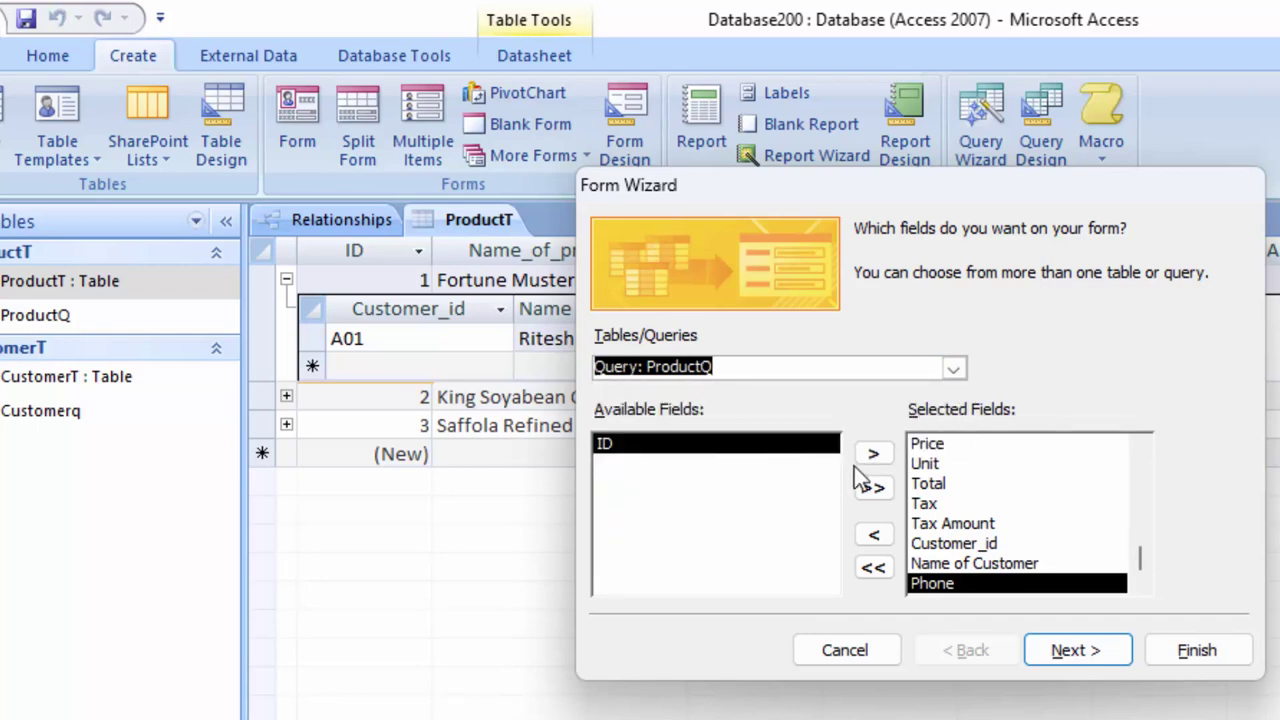
{"action": "left_click", "coordinate": [873, 455]}
{"action": "left_click", "coordinate": [1072, 648]}
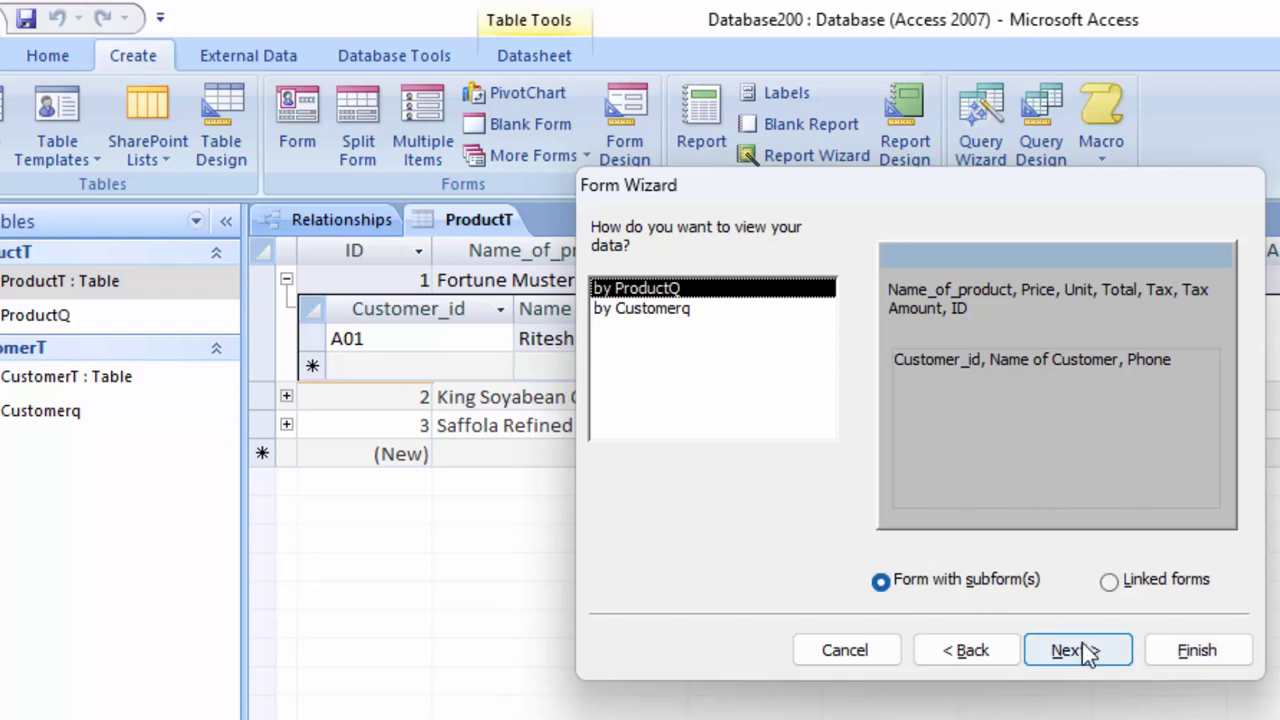
Step: Keep the ProductQ-based form with subform and give the subform a Tabular layout
{"action": "left_click", "coordinate": [1085, 650]}
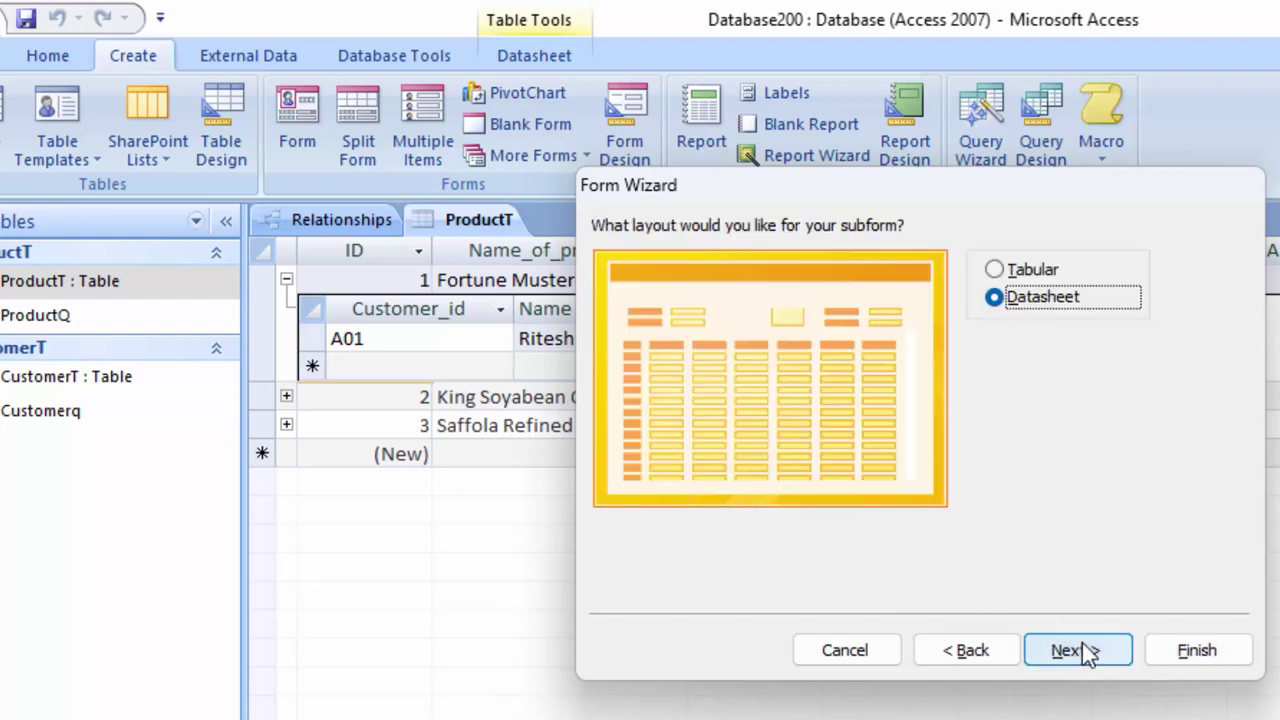
{"action": "left_click", "coordinate": [1010, 272]}
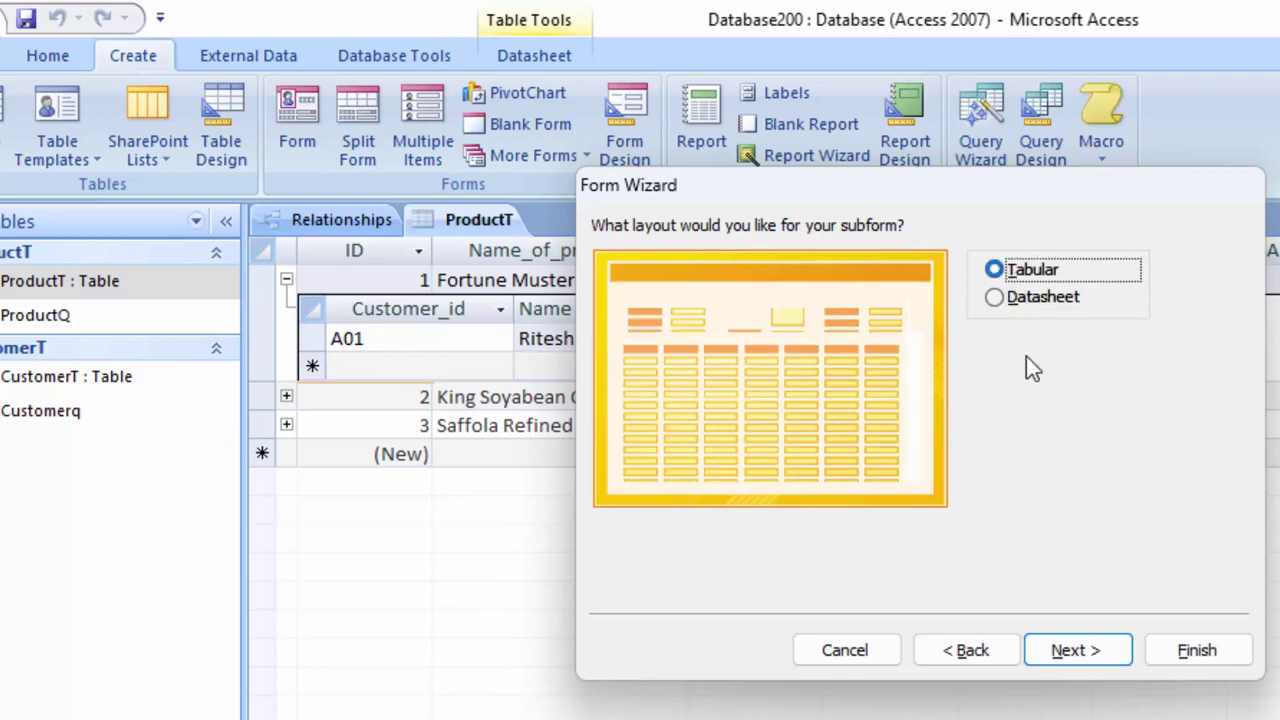
{"action": "left_click", "coordinate": [1066, 650]}
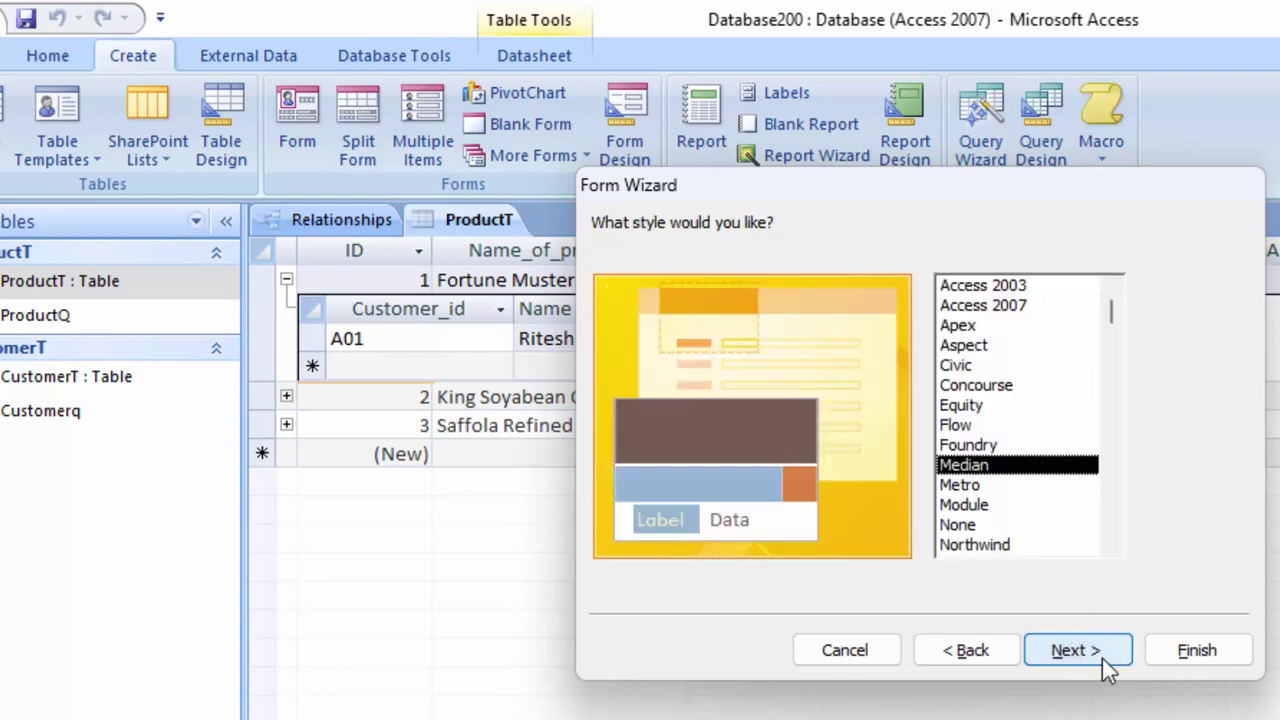
Step: Preview the available form styles and choose Metro
{"action": "left_click", "coordinate": [983, 444]}
{"action": "left_click", "coordinate": [972, 385]}
{"action": "left_click", "coordinate": [970, 365]}
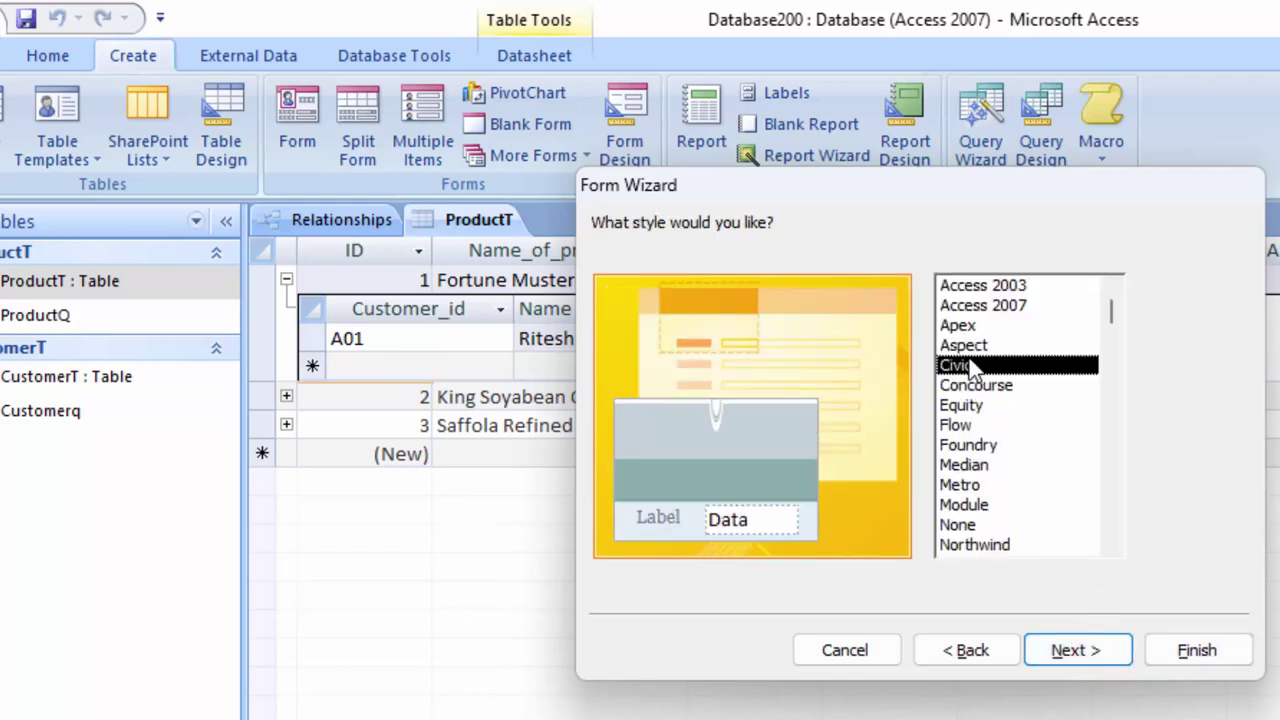
{"action": "left_click", "coordinate": [964, 345]}
{"action": "left_click", "coordinate": [960, 325]}
{"action": "left_click", "coordinate": [982, 305]}
{"action": "left_click", "coordinate": [982, 286]}
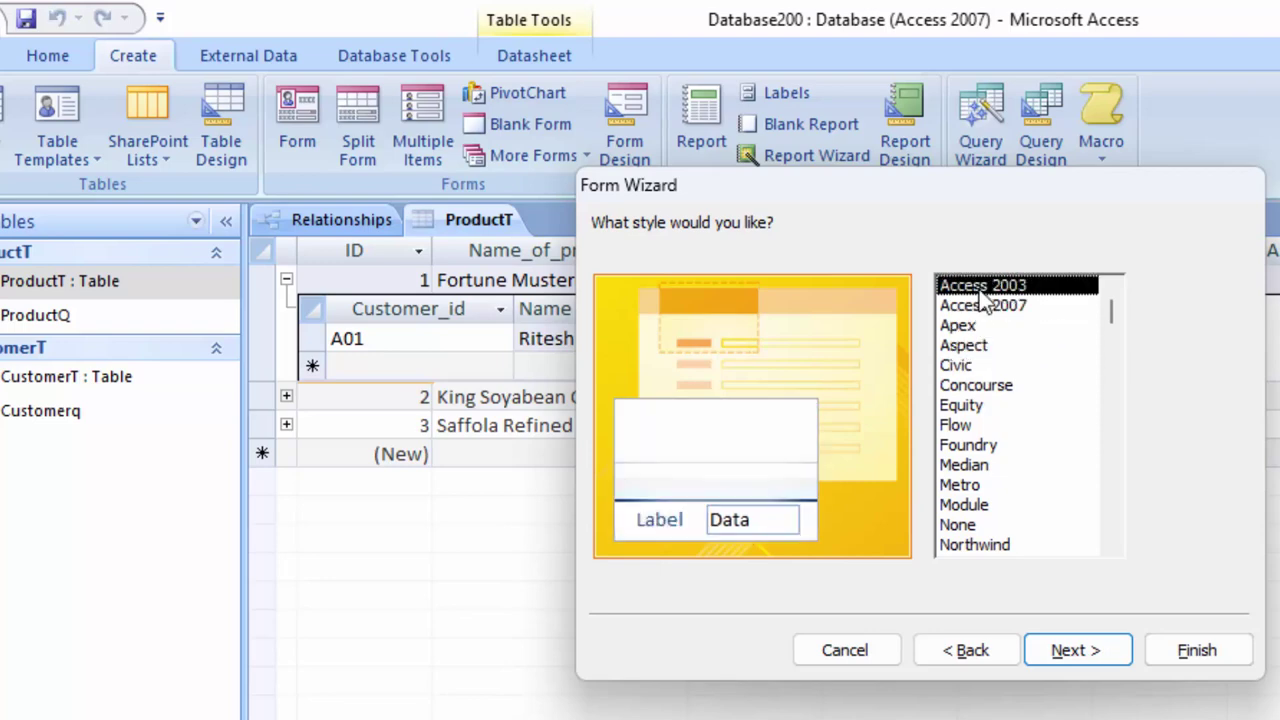
{"action": "left_click", "coordinate": [971, 385]}
{"action": "left_click", "coordinate": [962, 425]}
{"action": "left_click", "coordinate": [968, 445]}
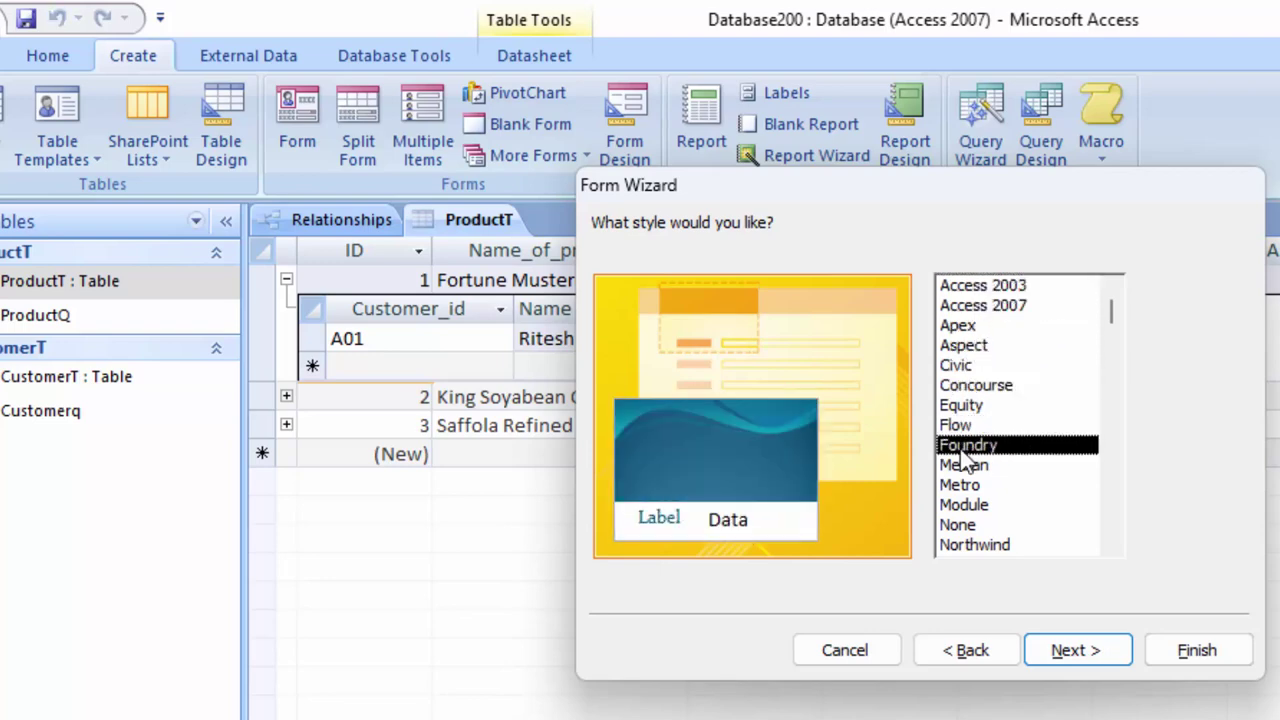
{"action": "left_click", "coordinate": [966, 485]}
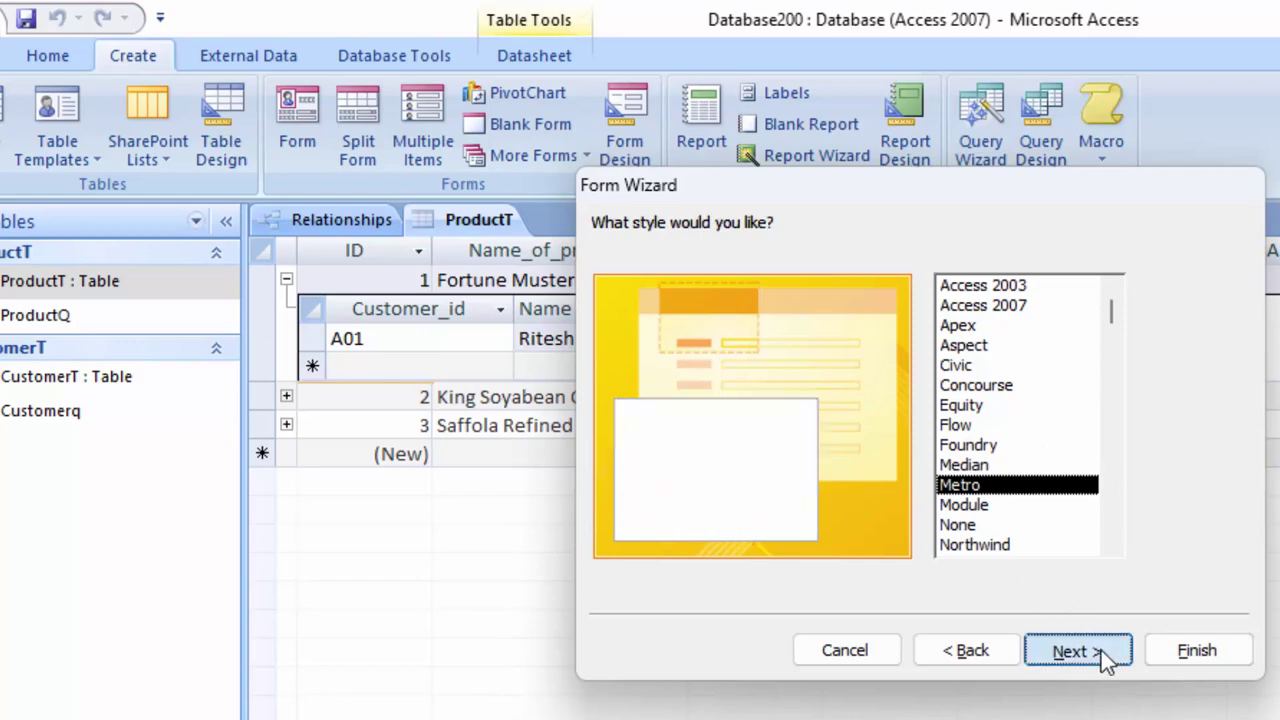
Step: Finish the wizard with the option to modify the form's design
{"action": "left_click", "coordinate": [1101, 650]}
{"action": "left_click", "coordinate": [940, 497]}
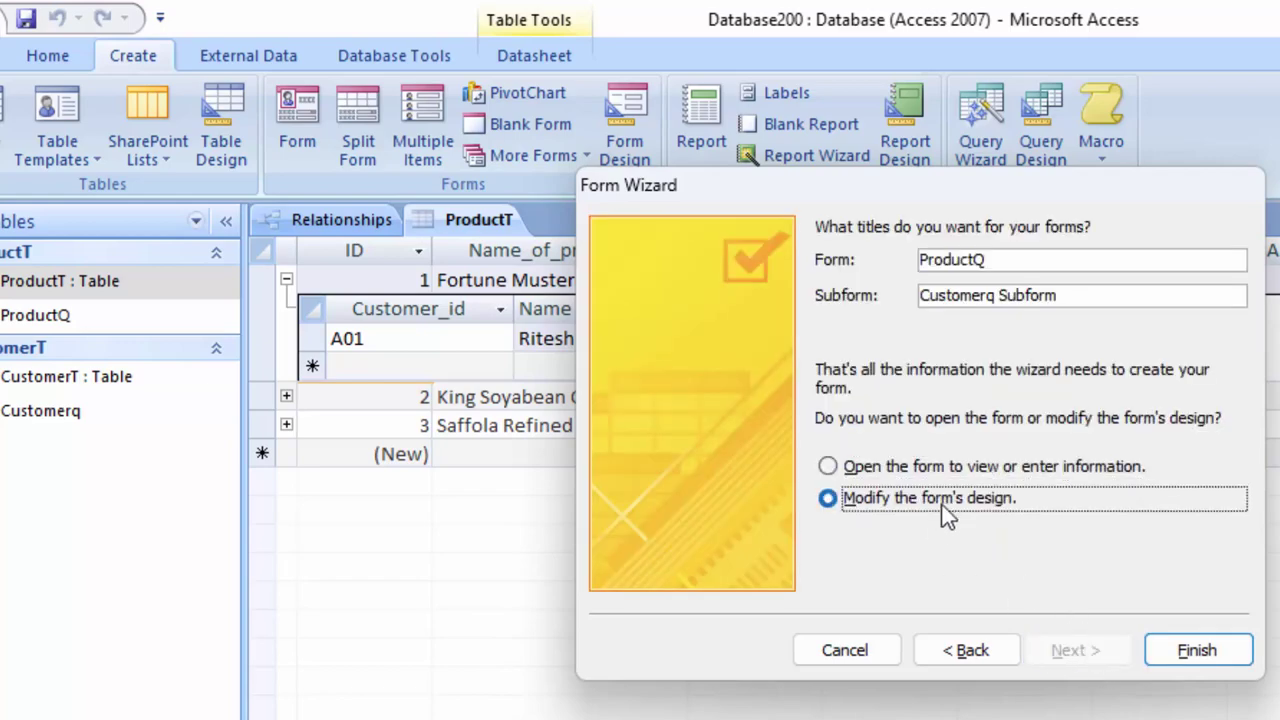
{"action": "left_click", "coordinate": [1167, 648]}
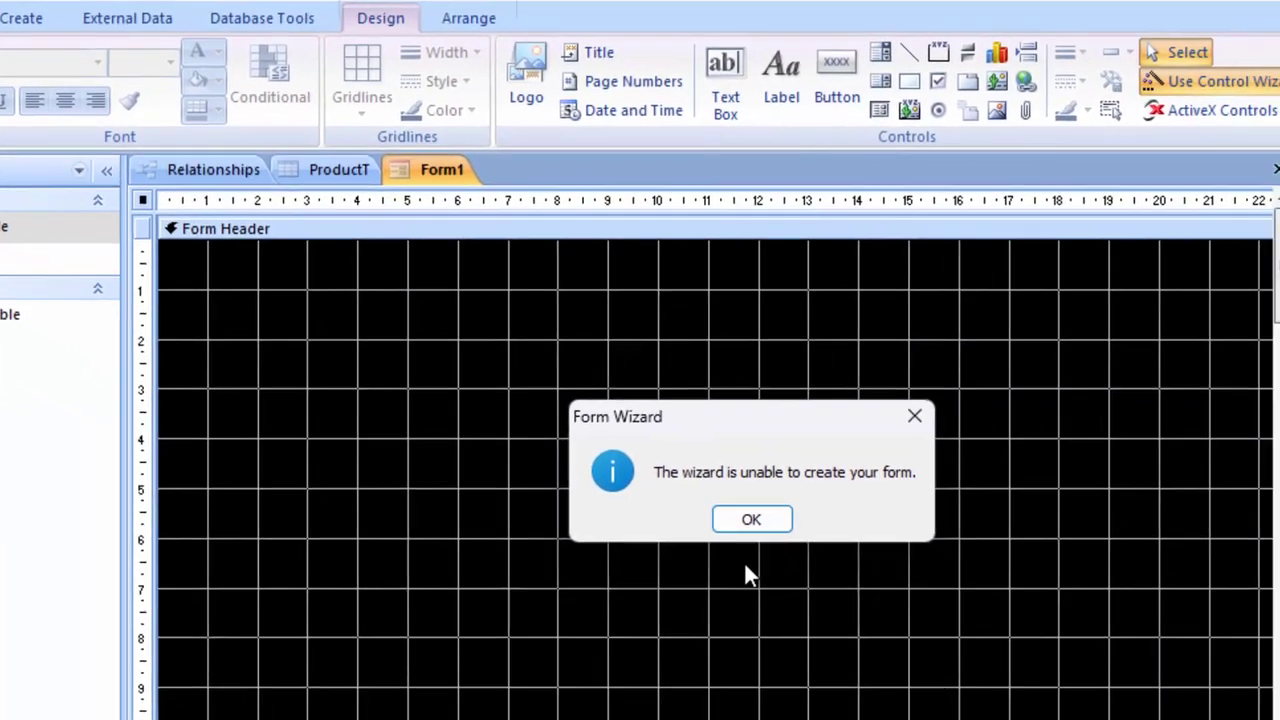
Step: Dismiss the wizard's error and place the ID field on the form header
{"action": "left_click", "coordinate": [753, 520]}
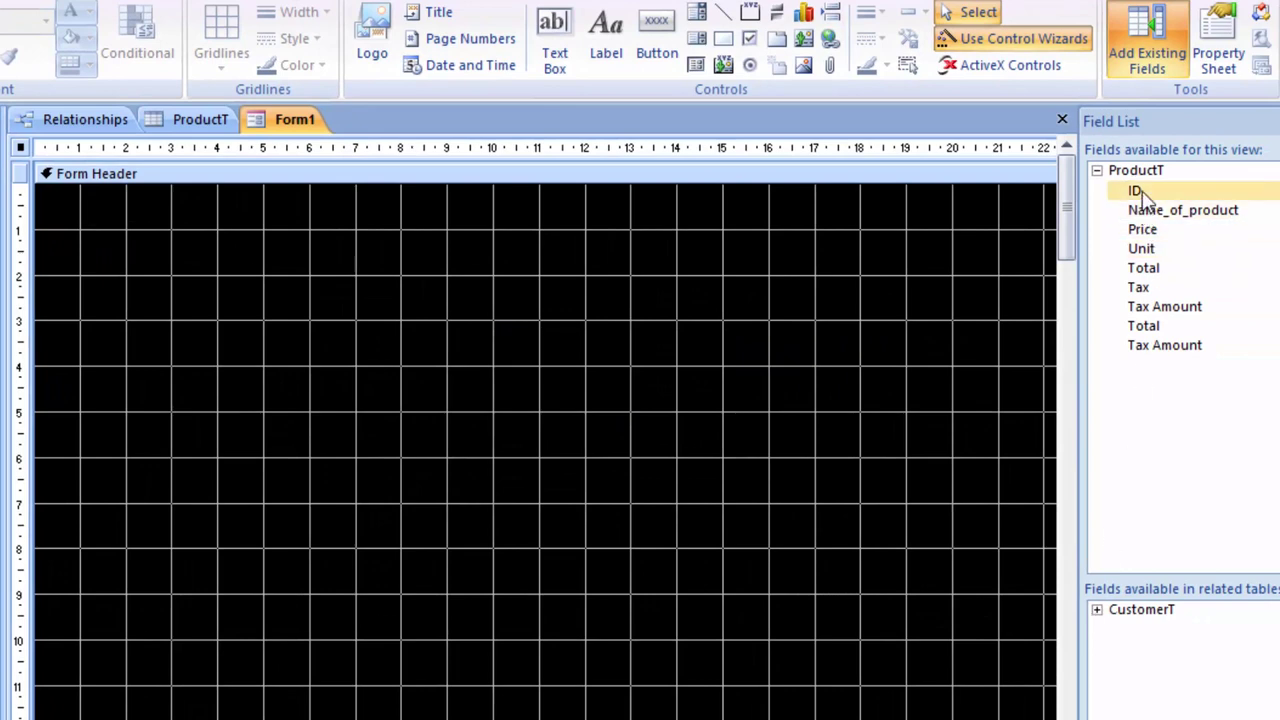
{"action": "left_click_drag", "start_coordinate": [1137, 201], "coordinate": [505, 313]}
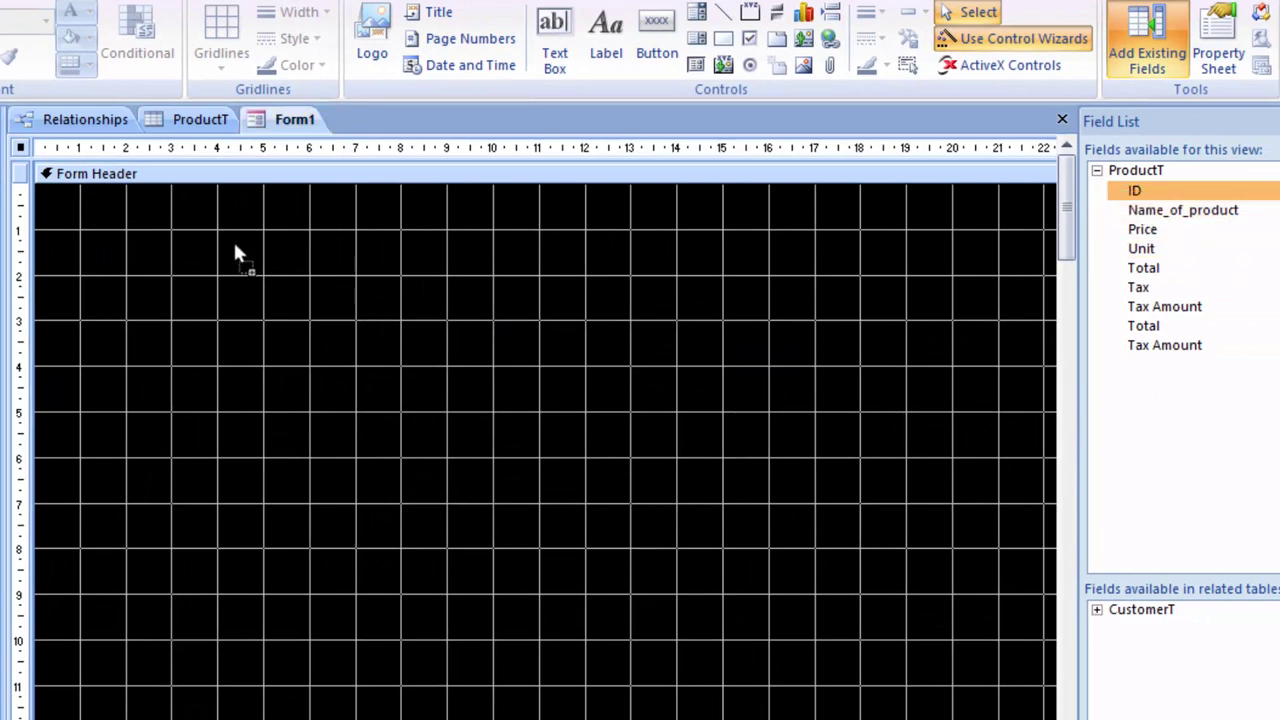
{"action": "left_click_drag", "start_coordinate": [235, 246], "coordinate": [235, 247]}
Step: Make the form header background peach and add Name_of_product below ID
{"action": "left_click", "coordinate": [658, 319]}
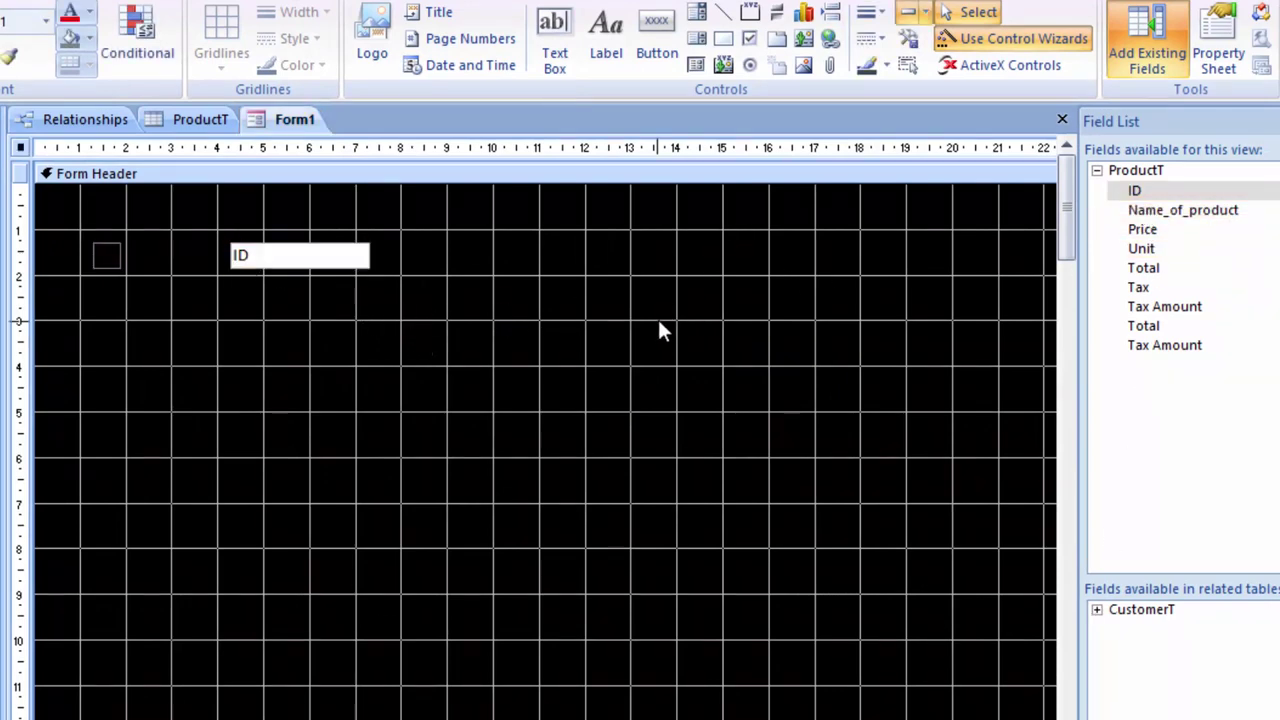
{"action": "left_click", "coordinate": [89, 38]}
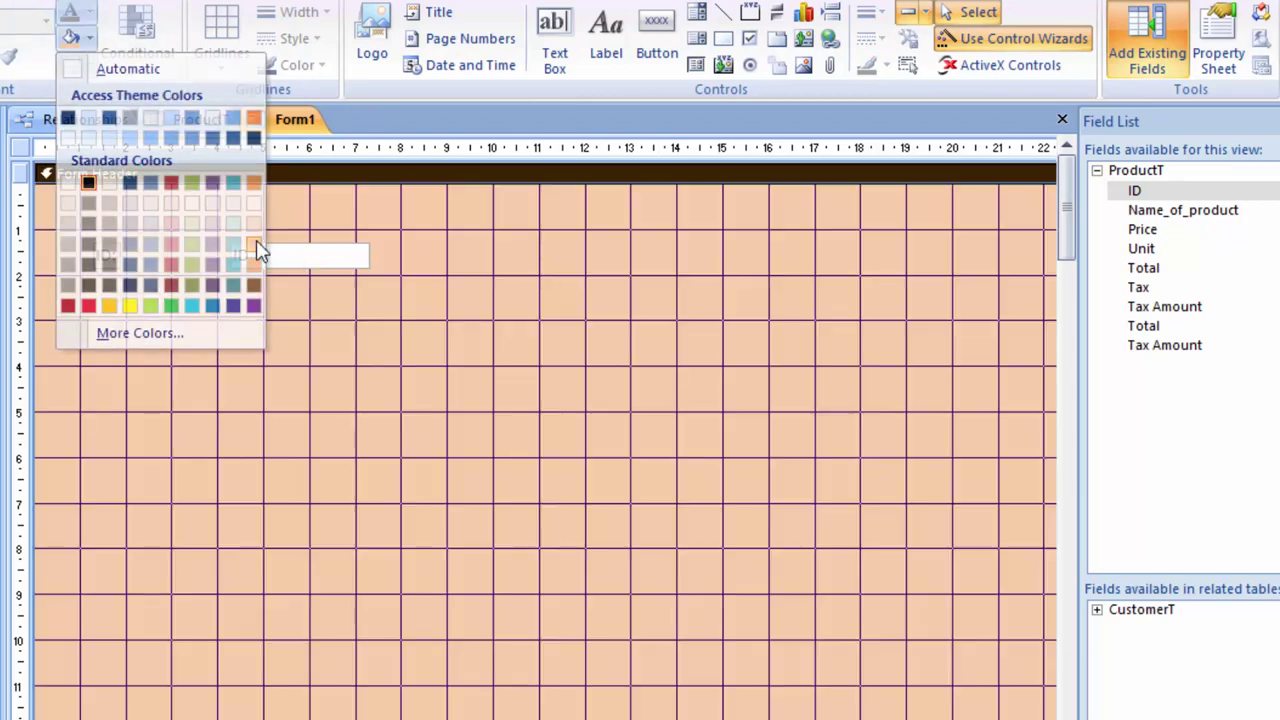
{"action": "left_click", "coordinate": [254, 245]}
{"action": "left_click_drag", "start_coordinate": [1180, 212], "coordinate": [243, 305]}
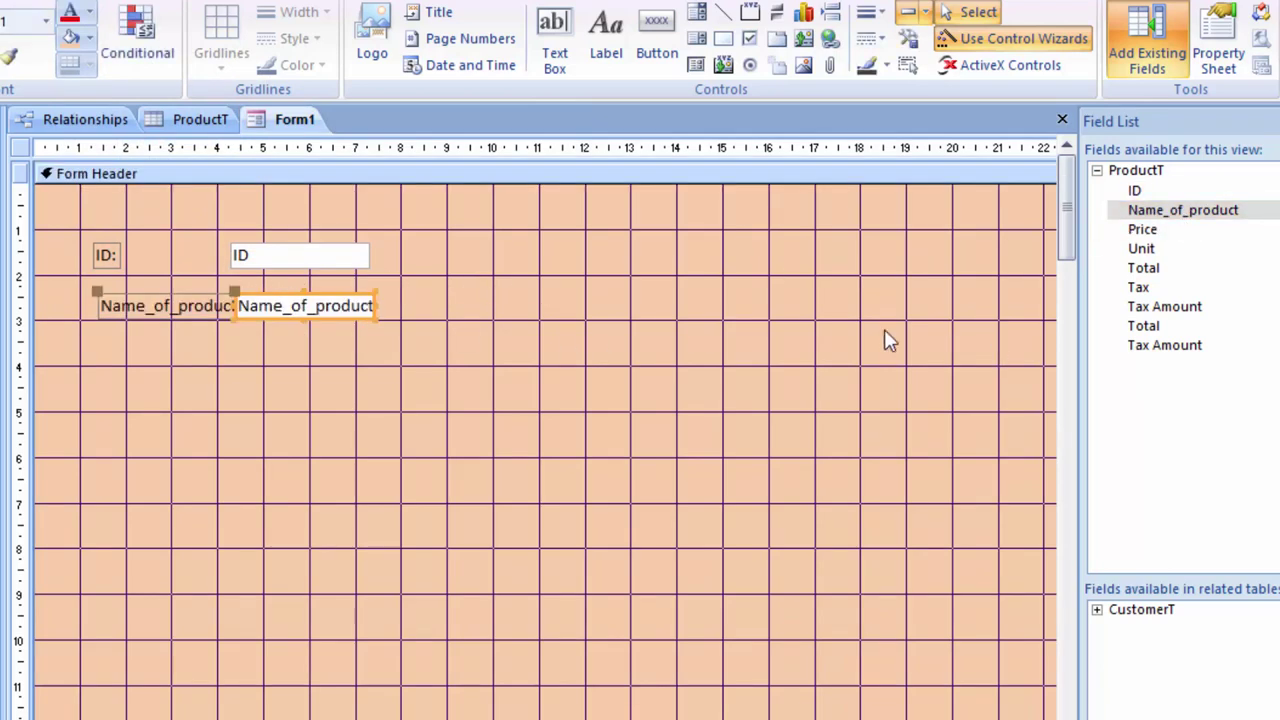
Step: Widen the Name_of_product label to show its full text
{"action": "left_click", "coordinate": [110, 313]}
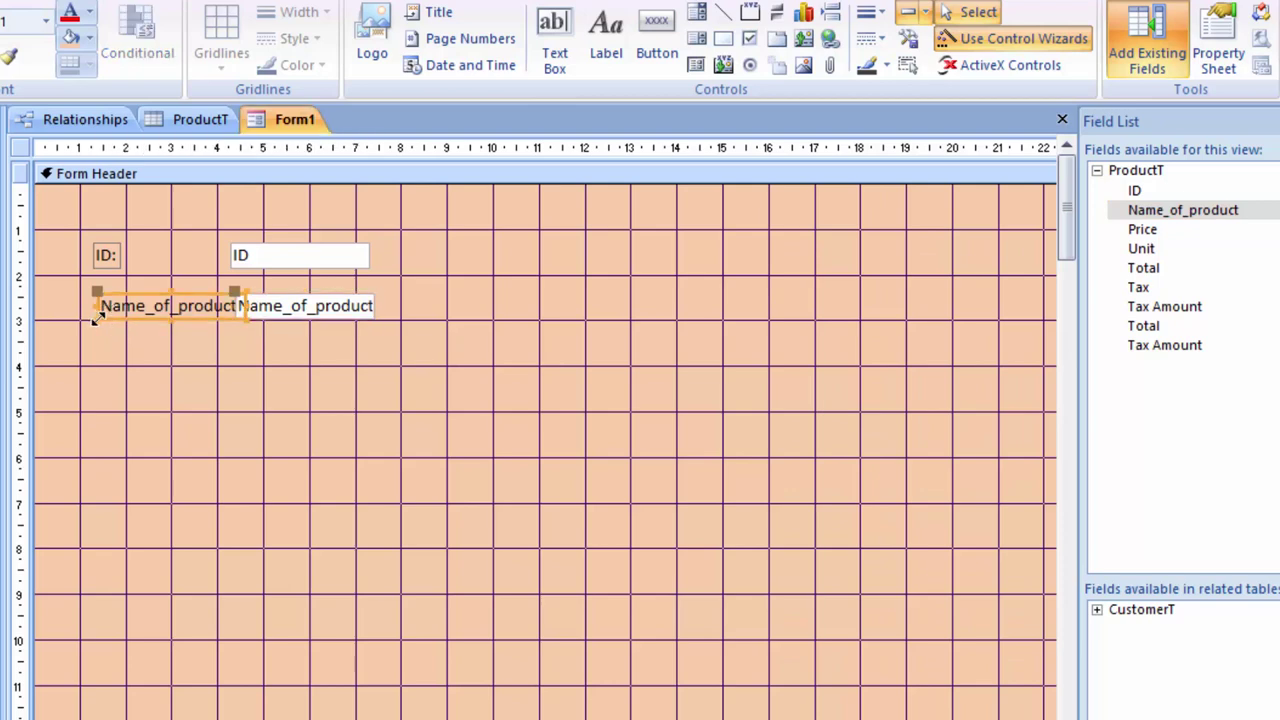
{"action": "left_click_drag", "start_coordinate": [93, 318], "coordinate": [72, 320]}
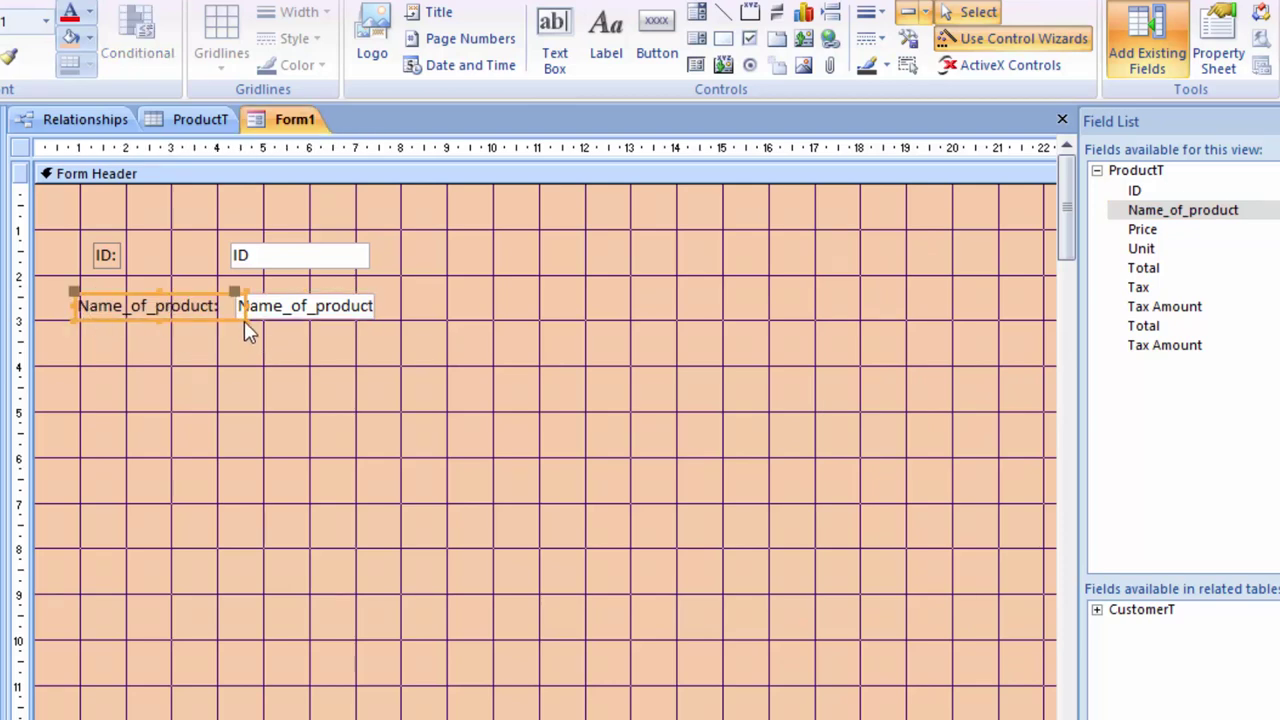
{"action": "left_click", "coordinate": [224, 312]}
Step: Add Price, Unit, Total_ProductT, Tax and Tax Amount_ProductT fields below the product name
{"action": "left_click_drag", "start_coordinate": [1155, 240], "coordinate": [248, 346]}
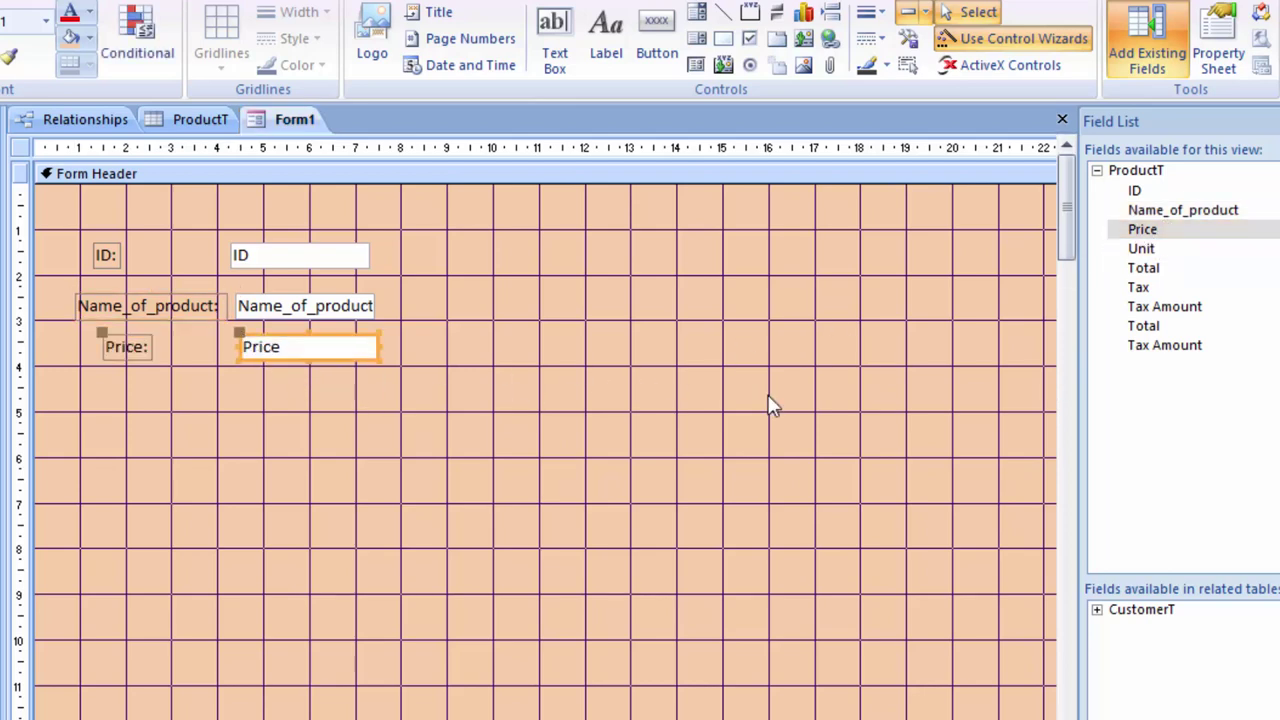
{"action": "mouse_move", "coordinate": [1140, 248]}
{"action": "left_mouse_down"}
{"action": "mouse_move", "coordinate": [632, 410]}
{"action": "mouse_move", "coordinate": [242, 388]}
{"action": "left_mouse_up"}
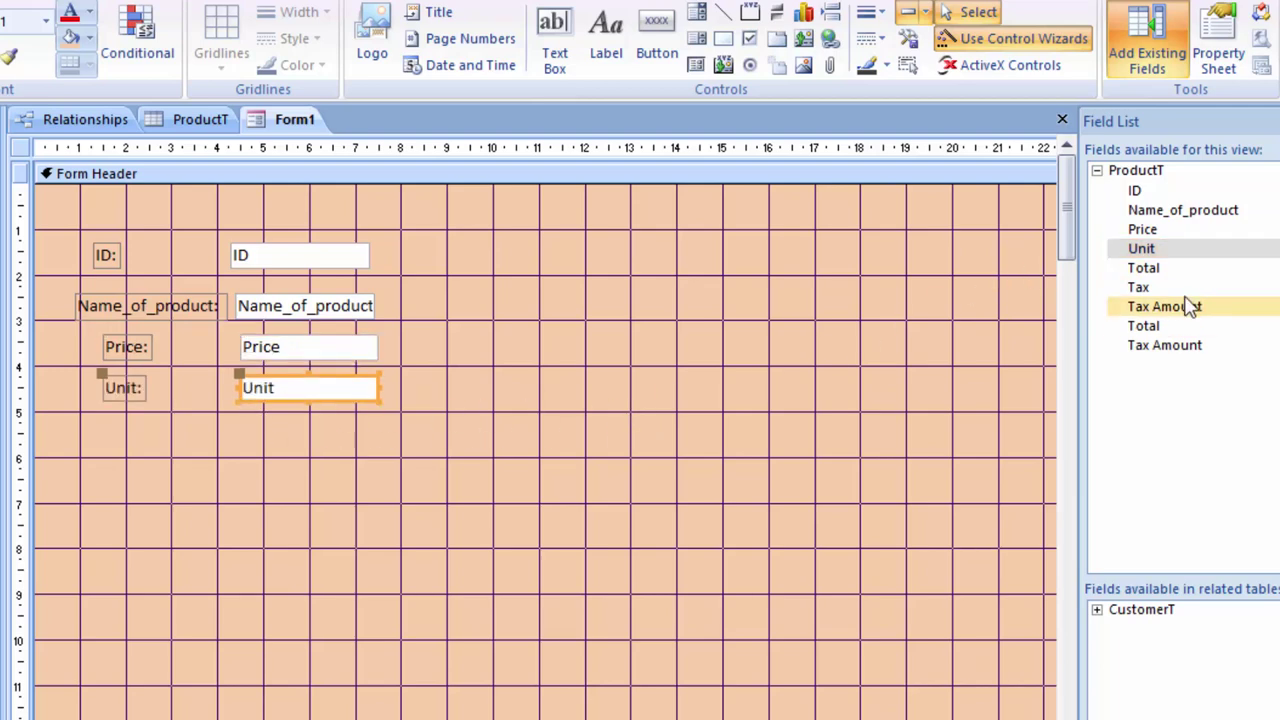
{"action": "mouse_move", "coordinate": [1143, 268]}
{"action": "left_mouse_down"}
{"action": "mouse_move", "coordinate": [362, 432]}
{"action": "mouse_move", "coordinate": [252, 434]}
{"action": "left_mouse_up"}
{"action": "left_click", "coordinate": [535, 469]}
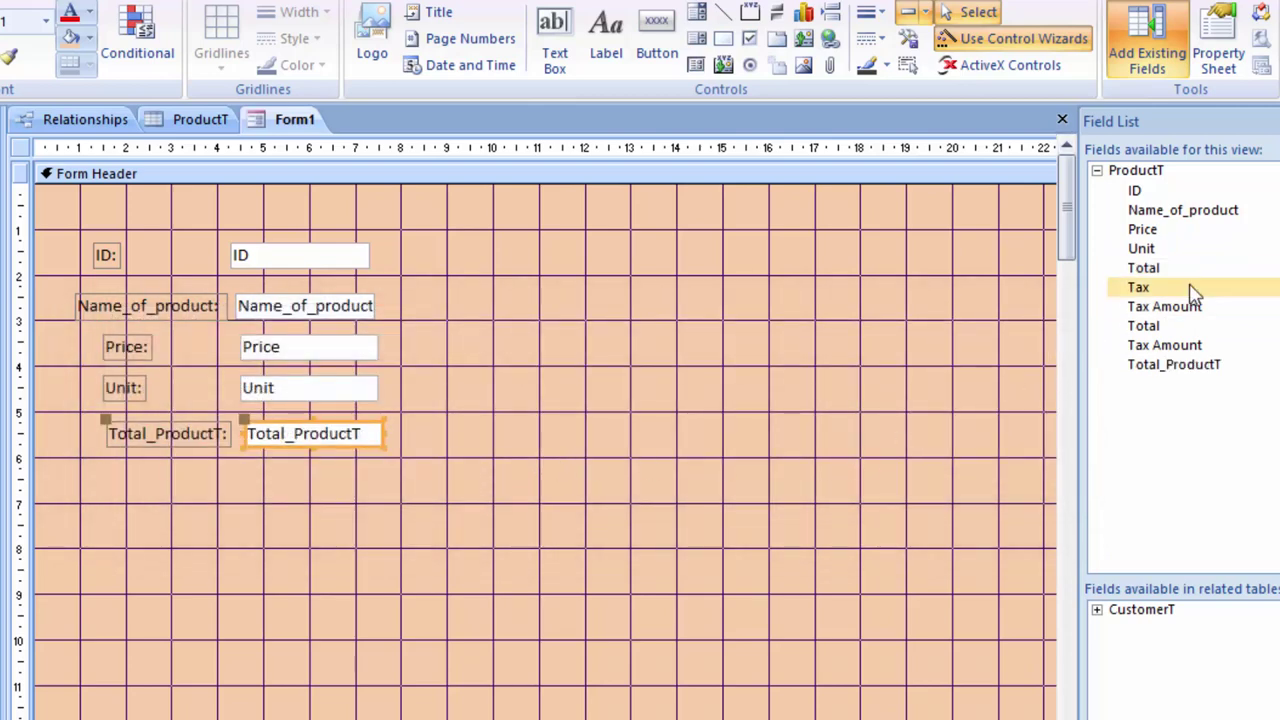
{"action": "left_click_drag", "start_coordinate": [1190, 290], "coordinate": [268, 479]}
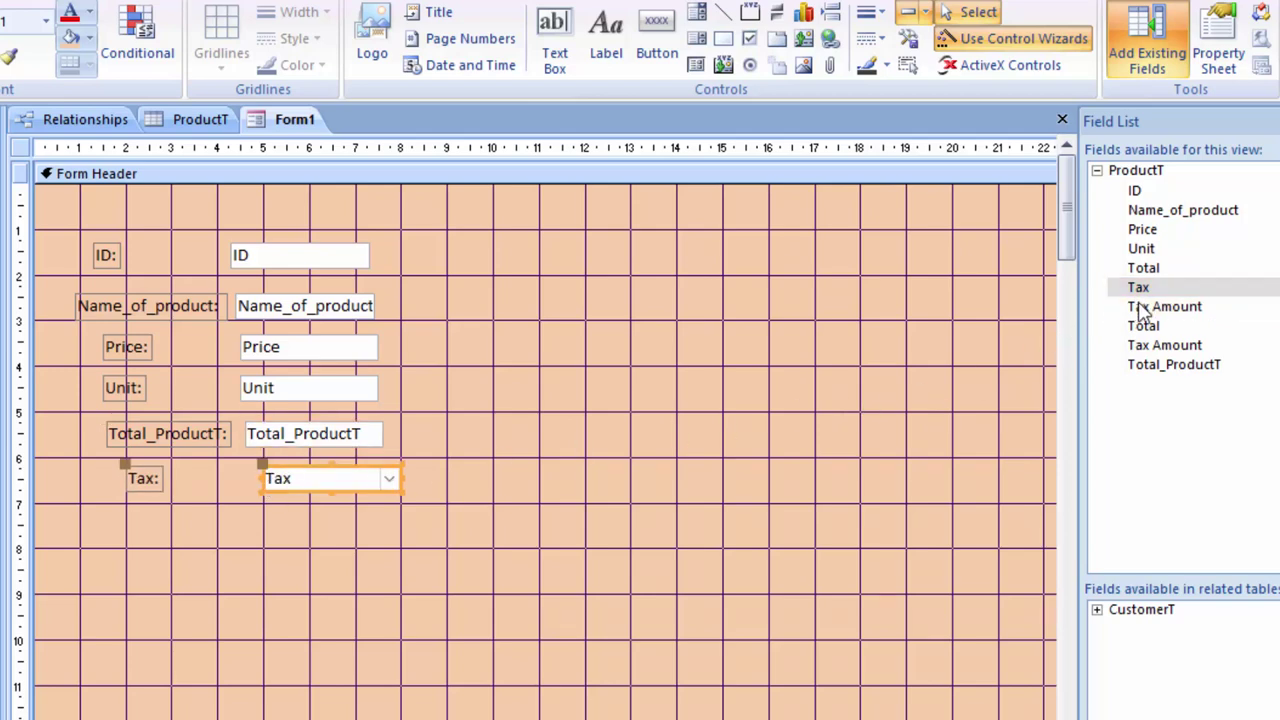
{"action": "left_click_drag", "start_coordinate": [1145, 307], "coordinate": [273, 535]}
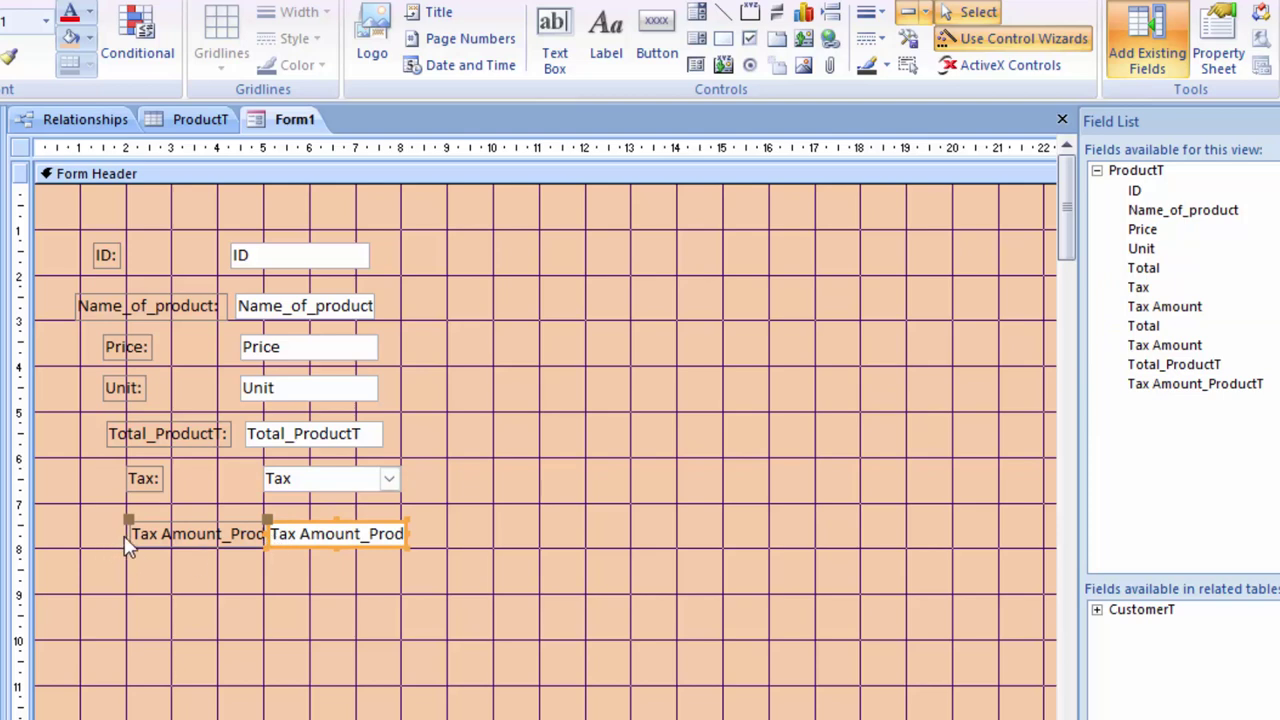
Step: Resize the Tax Amount_ProductT label and text box to show the full name
{"action": "left_click_drag", "start_coordinate": [132, 540], "coordinate": [92, 545]}
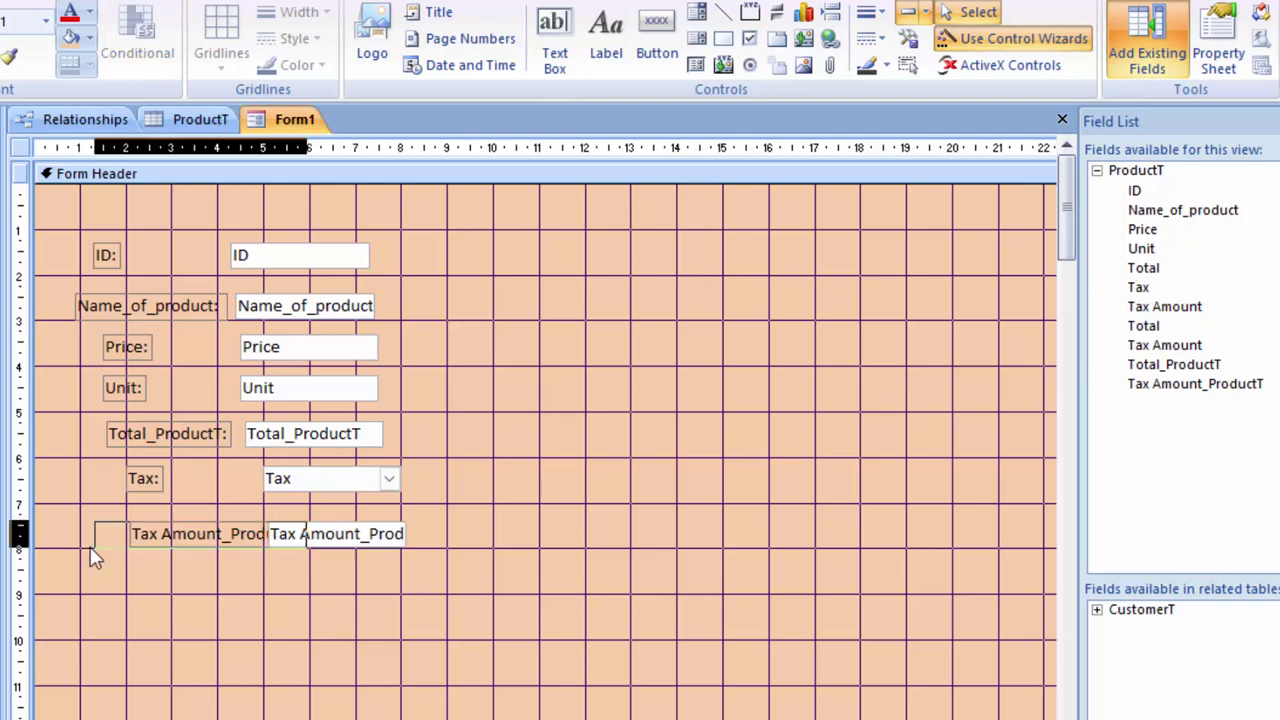
{"action": "left_click_drag", "start_coordinate": [308, 548], "coordinate": [270, 556]}
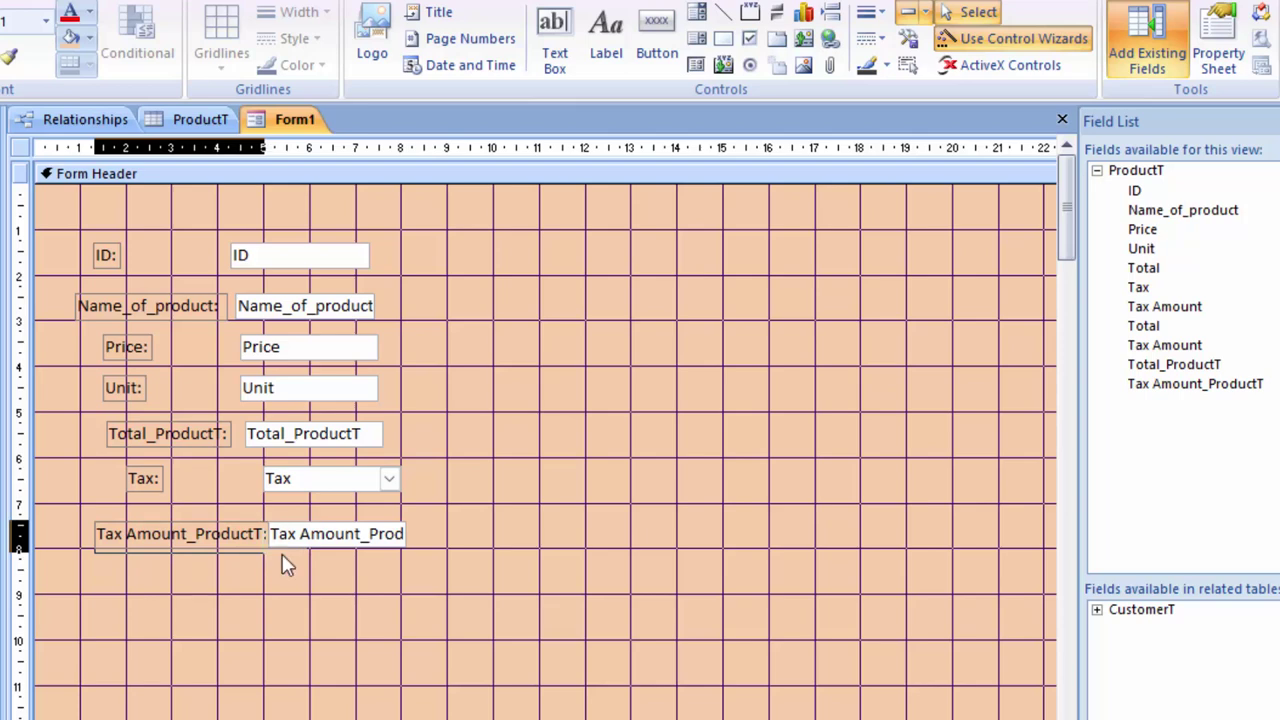
{"action": "left_click", "coordinate": [385, 540]}
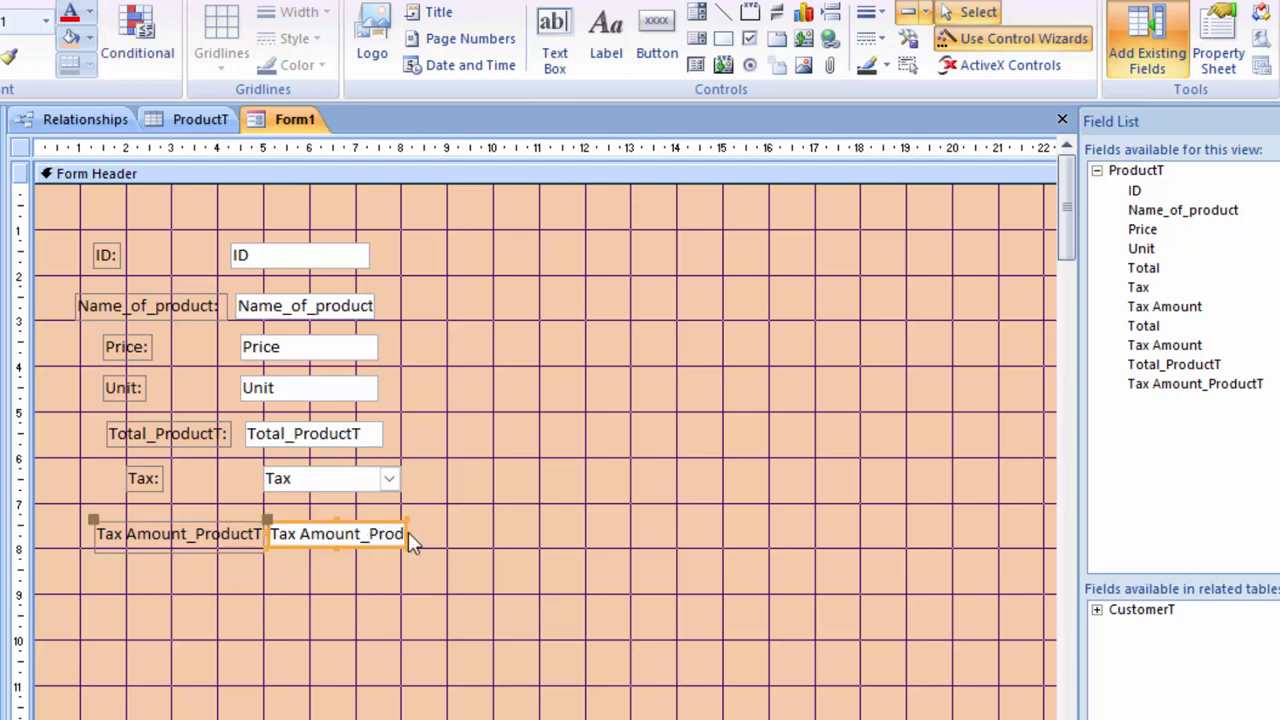
{"action": "left_click_drag", "start_coordinate": [408, 534], "coordinate": [455, 534]}
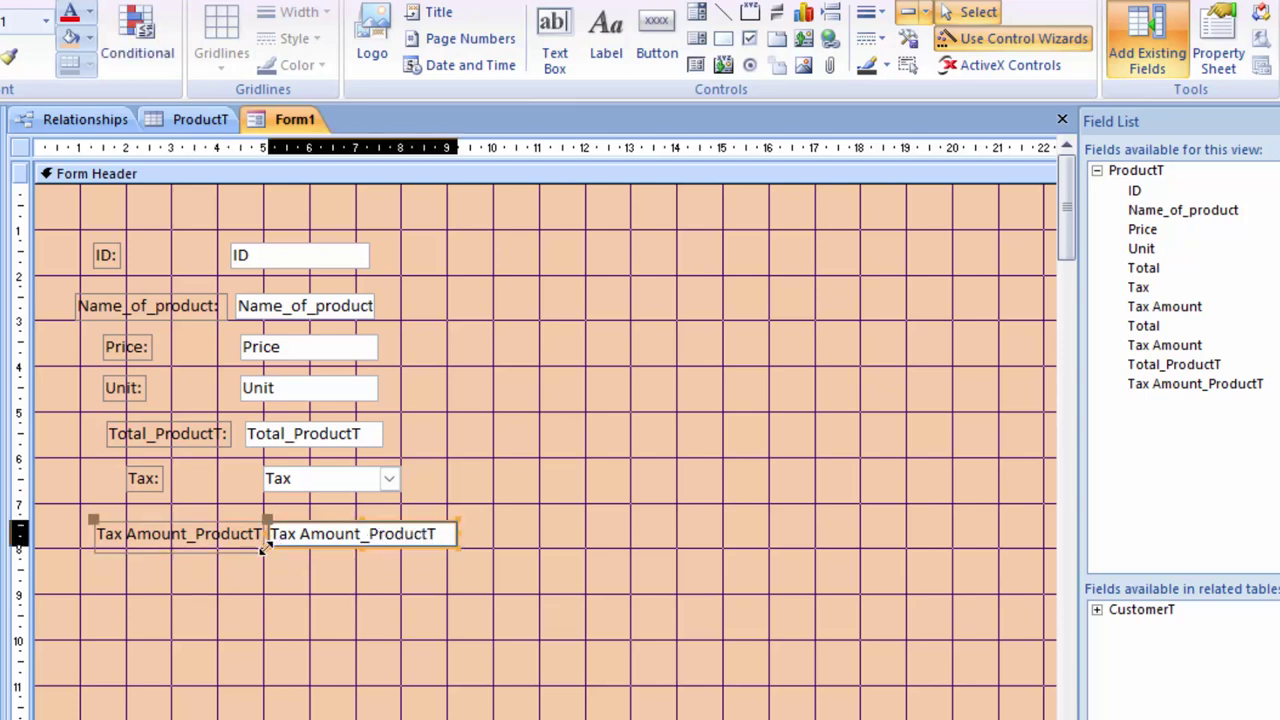
{"action": "left_click_drag", "start_coordinate": [273, 545], "coordinate": [291, 545]}
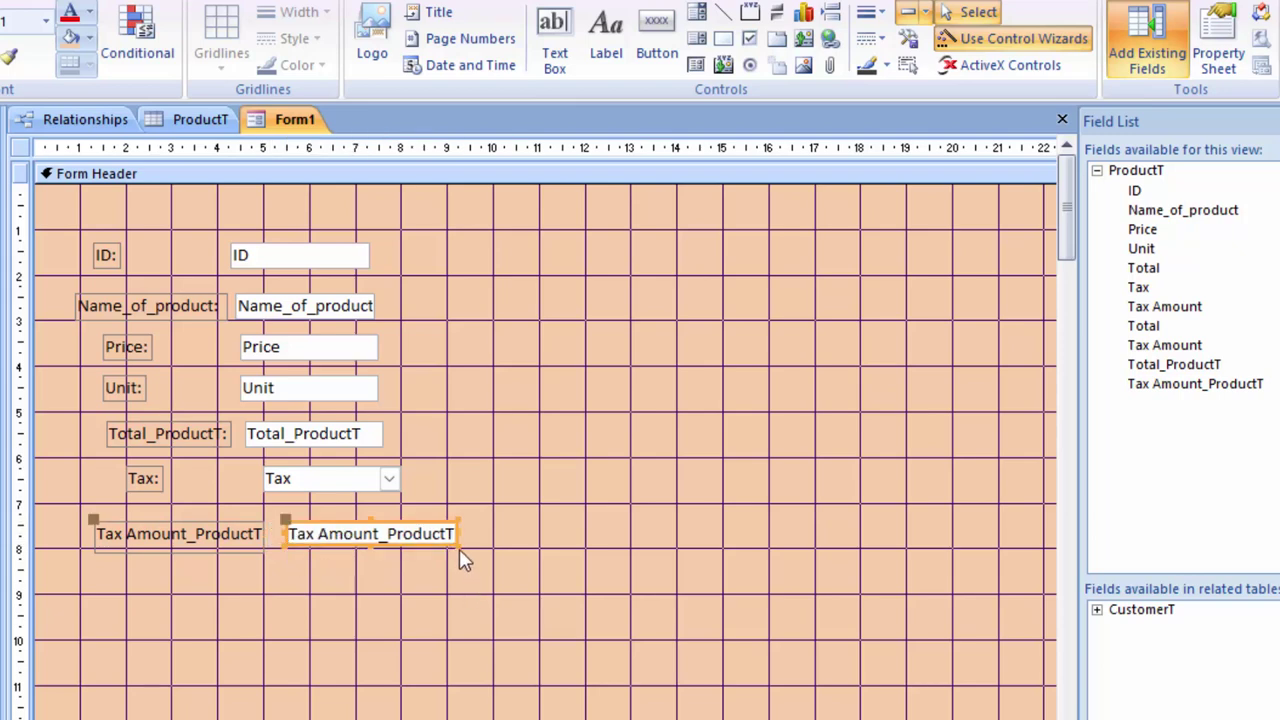
{"action": "left_click_drag", "start_coordinate": [459, 542], "coordinate": [470, 542]}
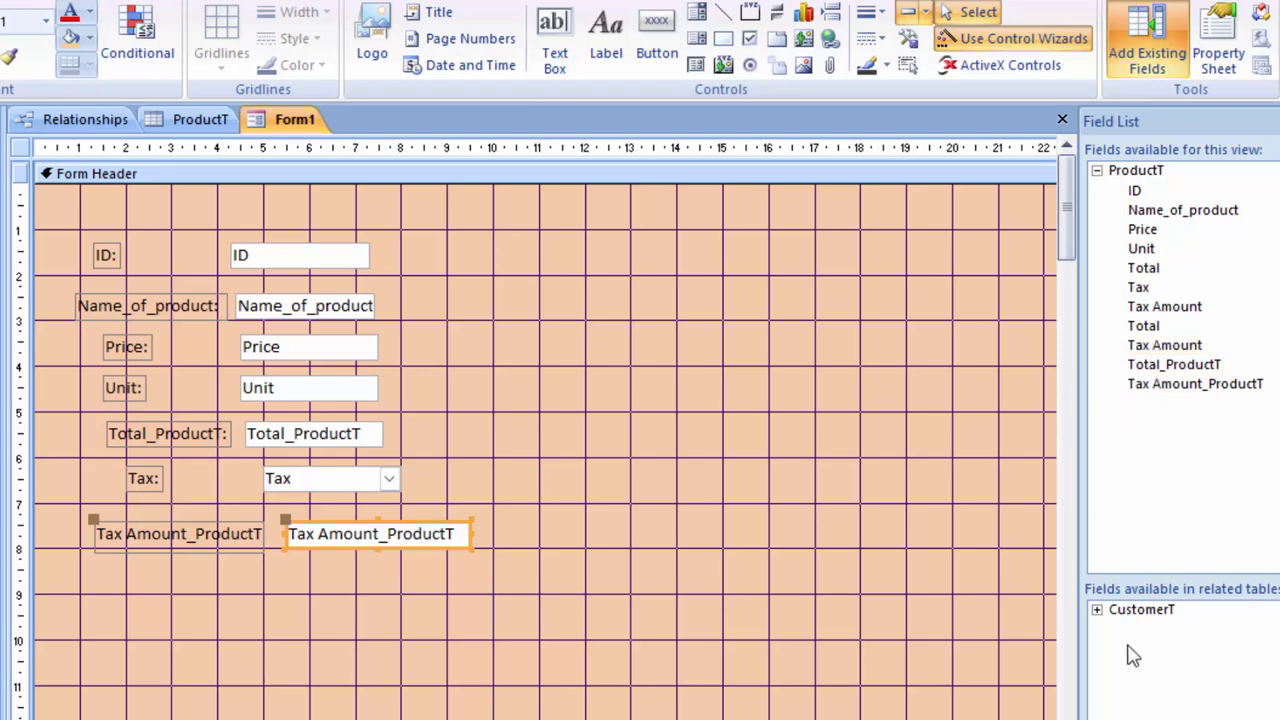
Step: Add CustomerT's Customer_id, Name of Customer and Phone fields to the form's right side
{"action": "left_click", "coordinate": [1097, 610]}
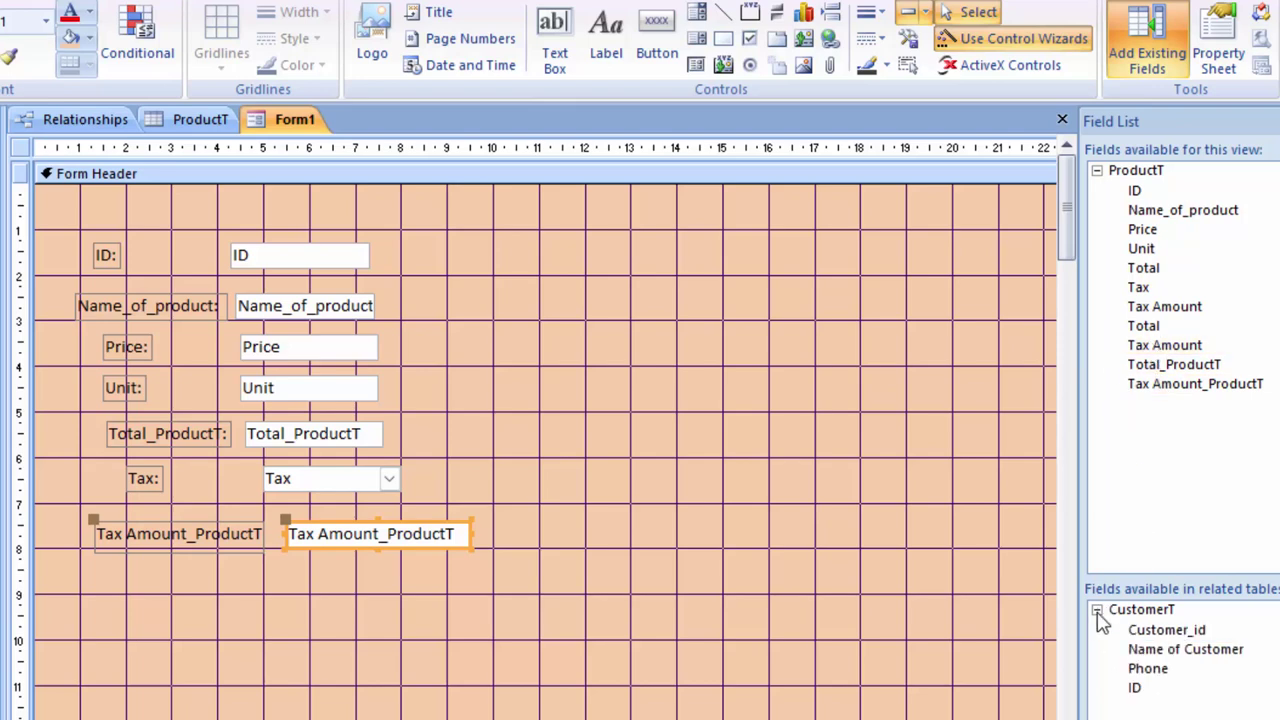
{"action": "mouse_move", "coordinate": [1150, 630]}
{"action": "left_mouse_down"}
{"action": "mouse_move", "coordinate": [832, 265]}
{"action": "mouse_move", "coordinate": [766, 242]}
{"action": "left_mouse_up"}
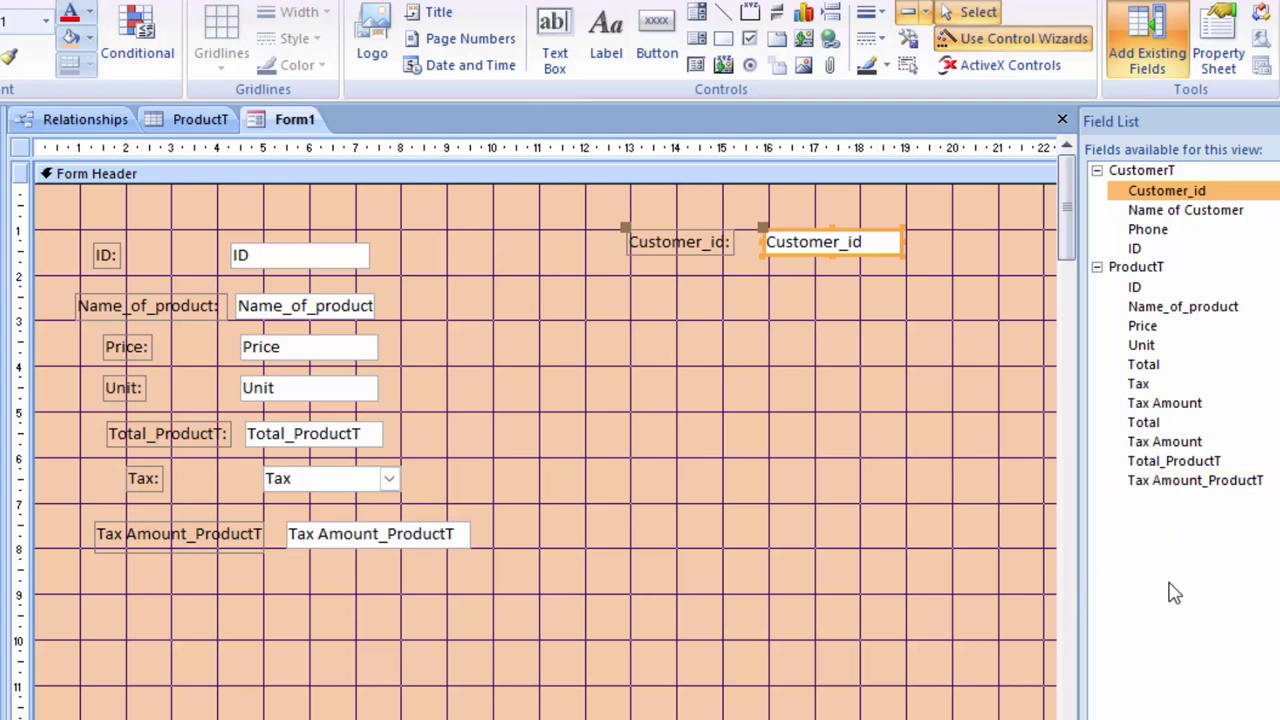
{"action": "left_click_drag", "start_coordinate": [1172, 210], "coordinate": [801, 296]}
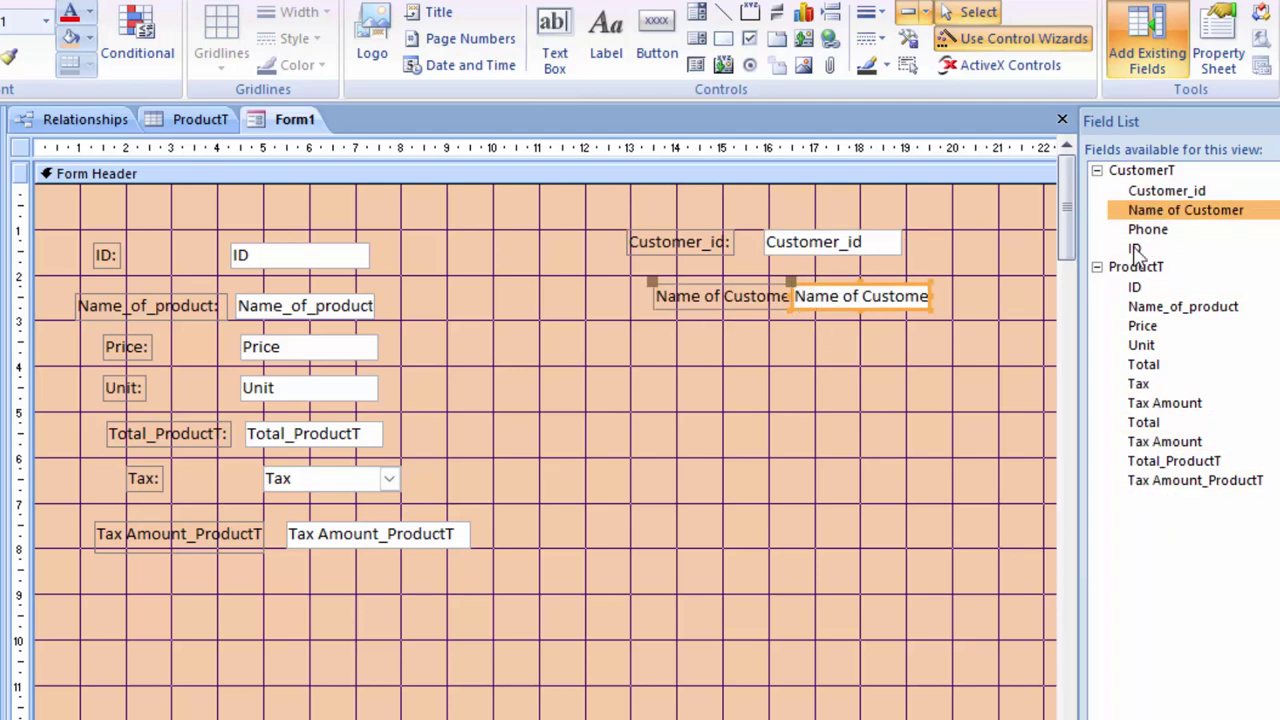
{"action": "left_click_drag", "start_coordinate": [1148, 229], "coordinate": [812, 352]}
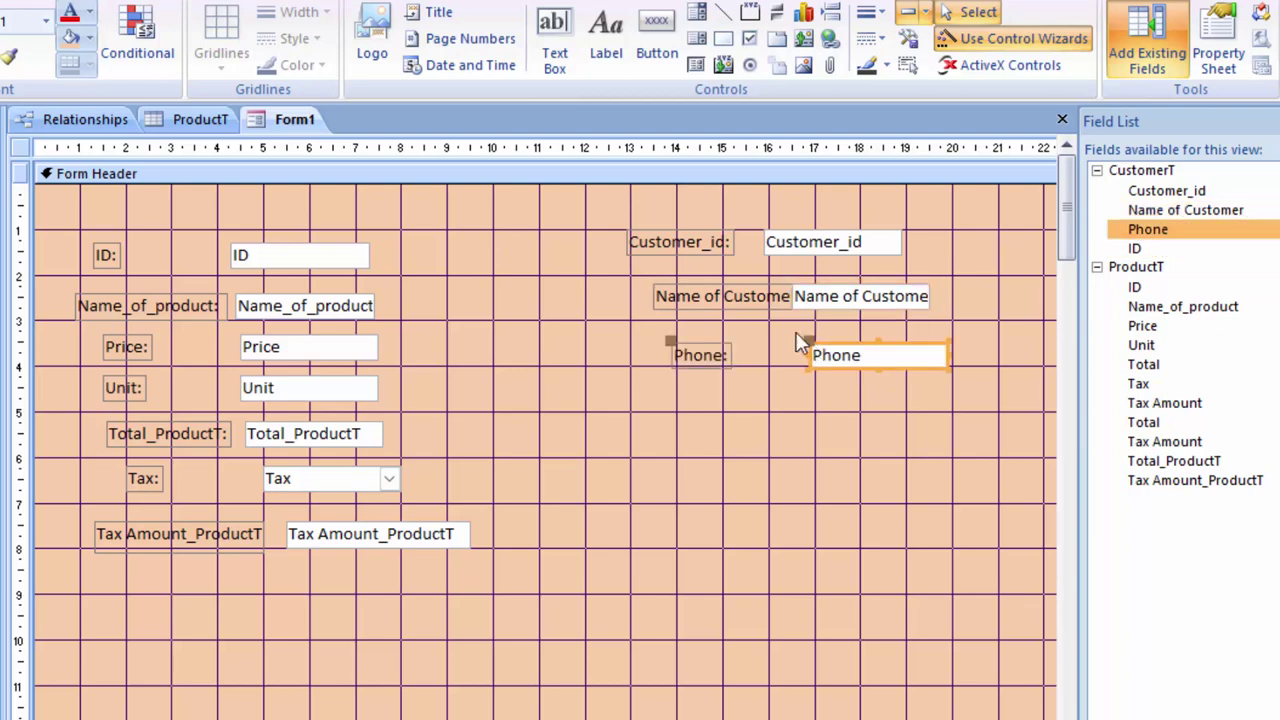
Step: Widen the Name of Customer label and box, then show the form in Form view
{"action": "left_click", "coordinate": [740, 303]}
{"action": "left_click_drag", "start_coordinate": [658, 297], "coordinate": [620, 297]}
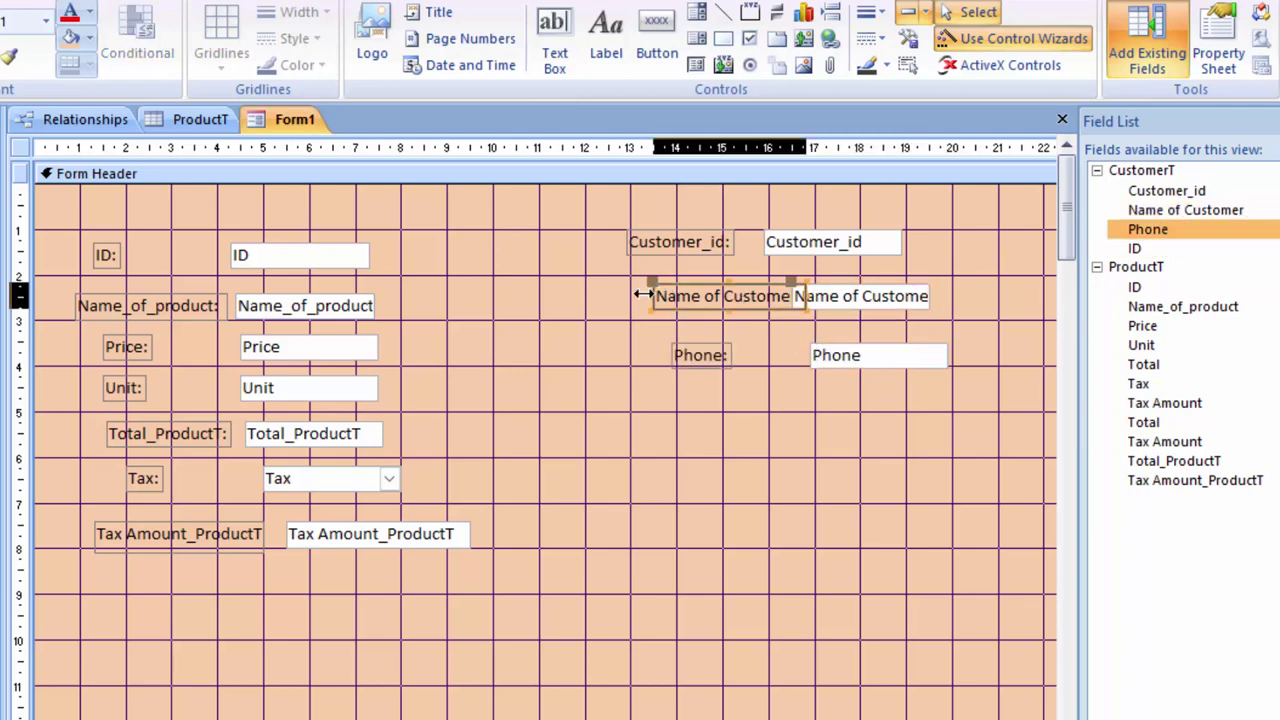
{"action": "left_click", "coordinate": [800, 295]}
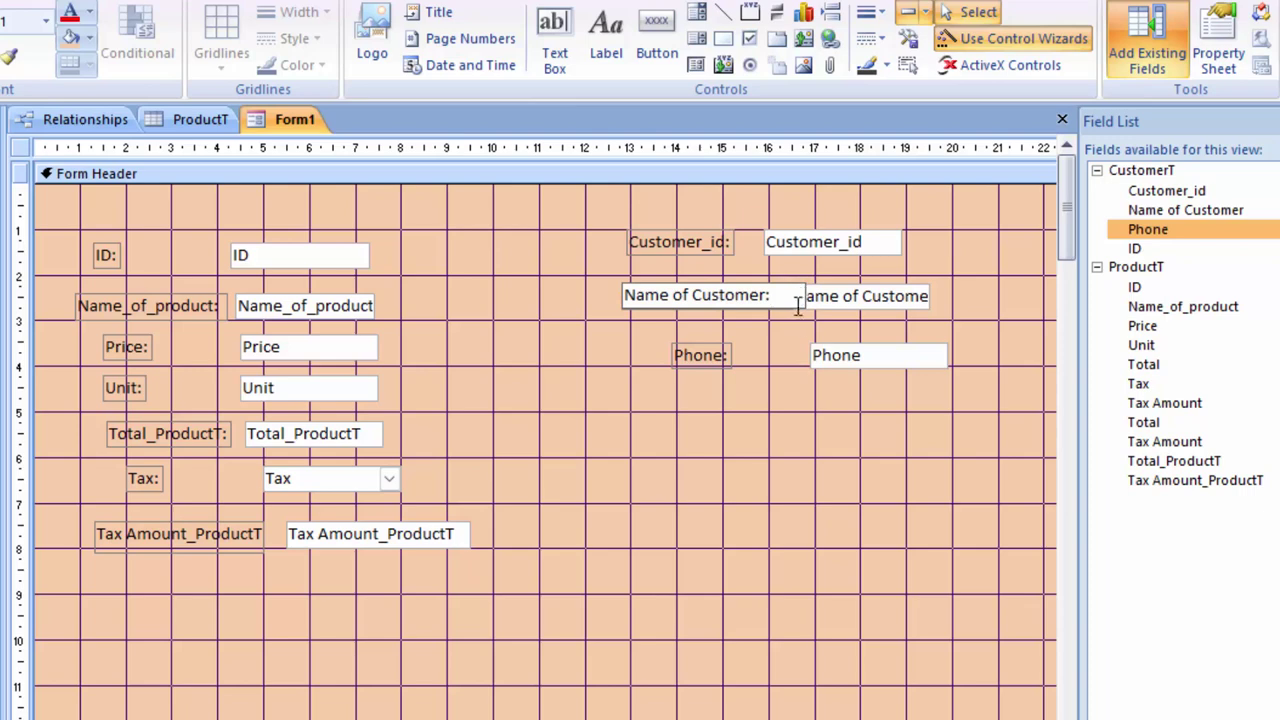
{"action": "left_click", "coordinate": [795, 306]}
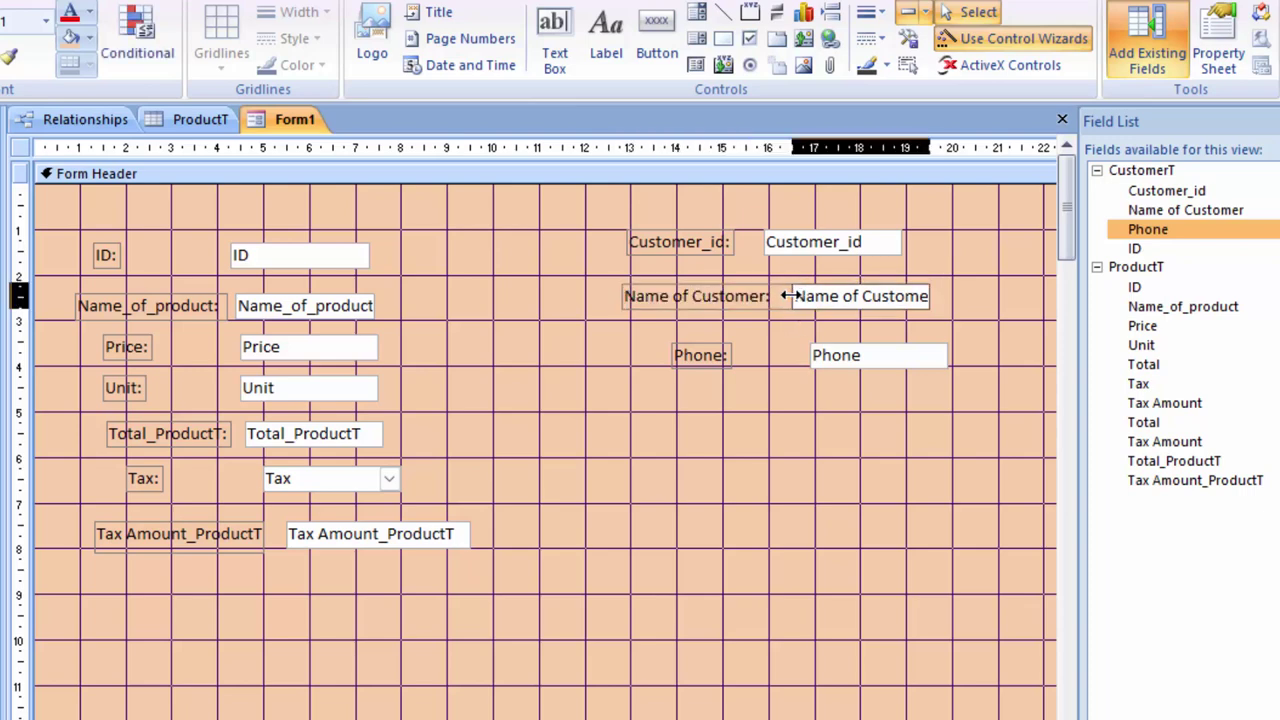
{"action": "left_click_drag", "start_coordinate": [786, 296], "coordinate": [772, 296]}
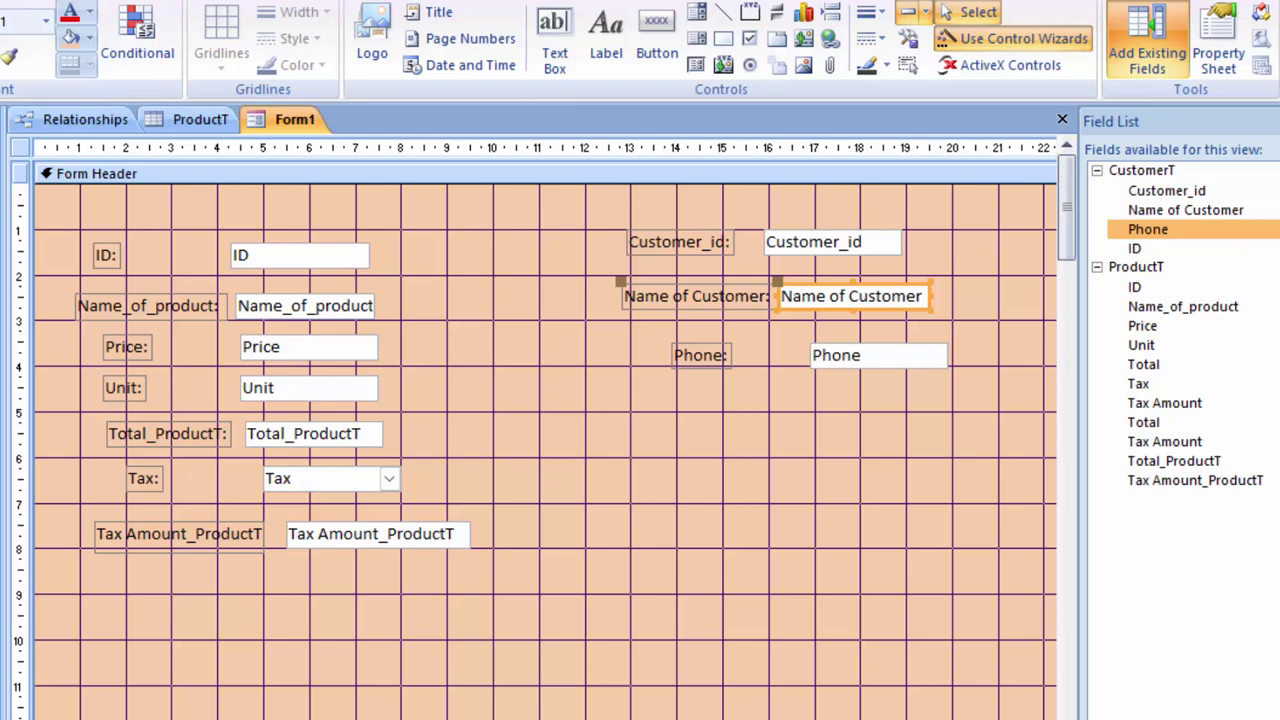
{"action": "key", "text": "F5"}
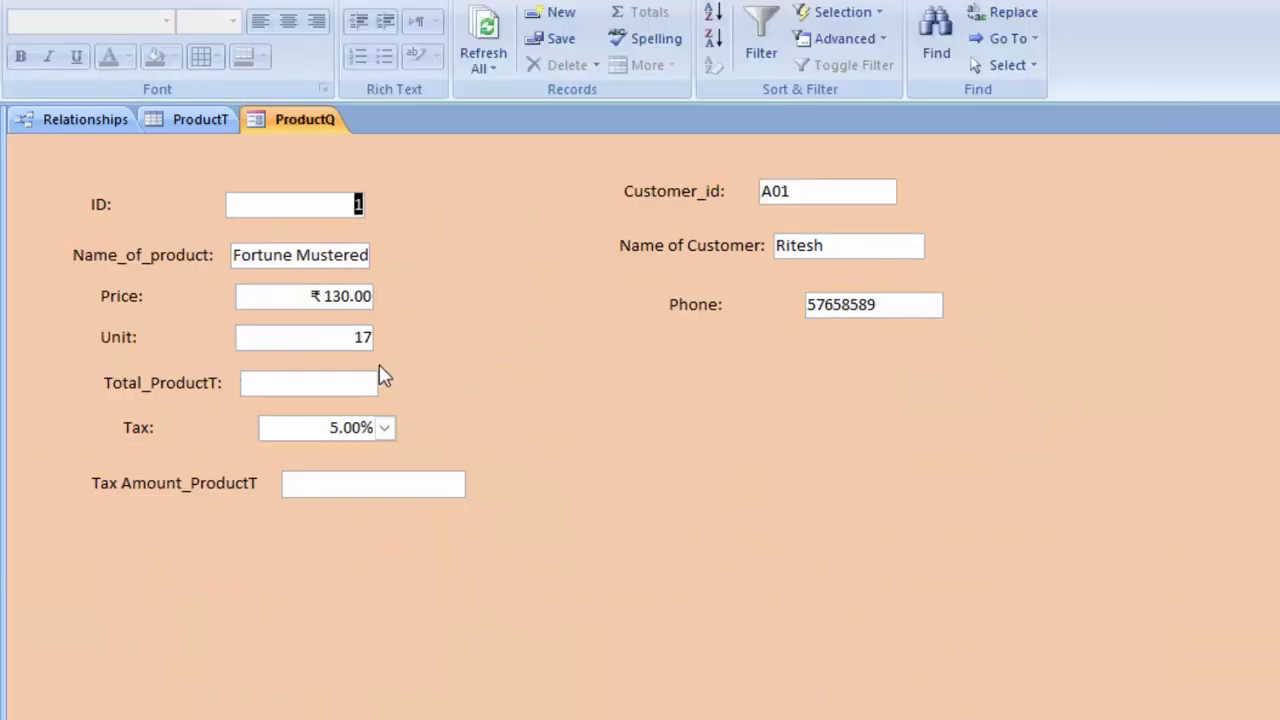